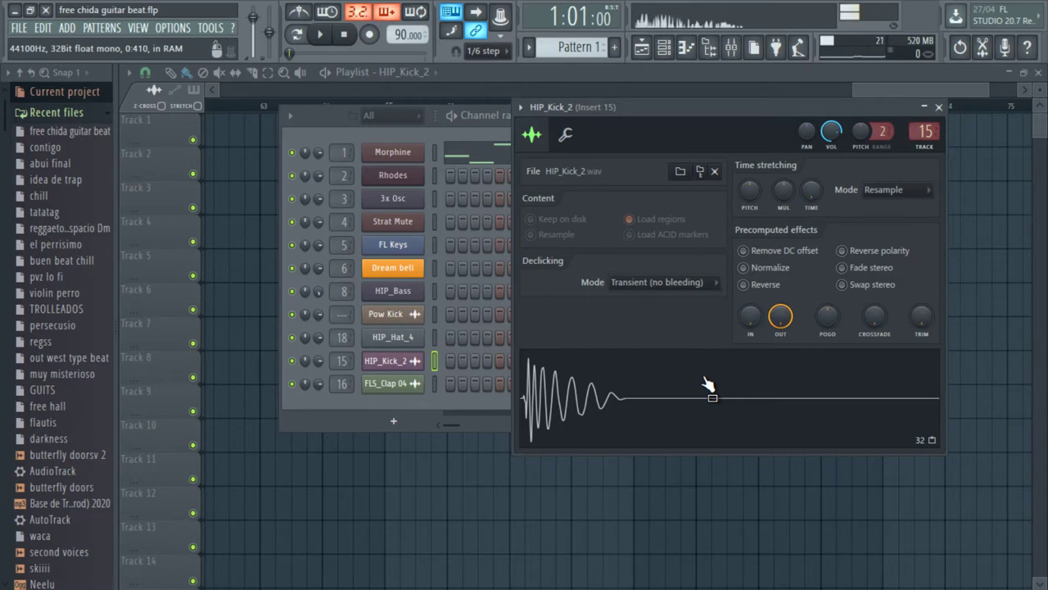
Compare the HIP_Kick_2 sample without its quick fade out and with the fade out set back to 100%
scroll(794, 435, "up", 2)
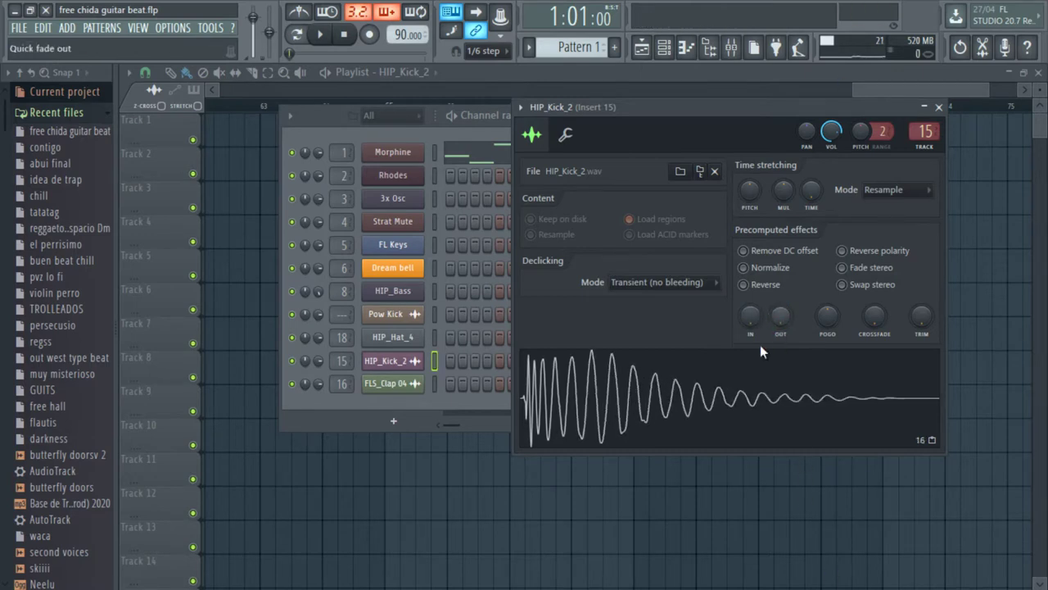
left_click(741, 399)
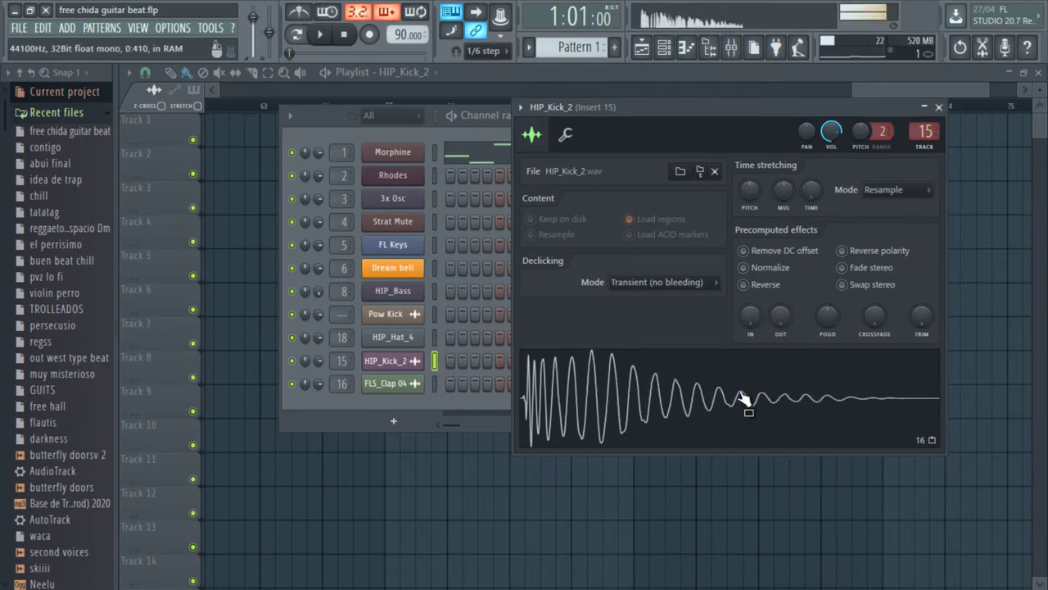
left_click_drag(782, 319, 771, 246)
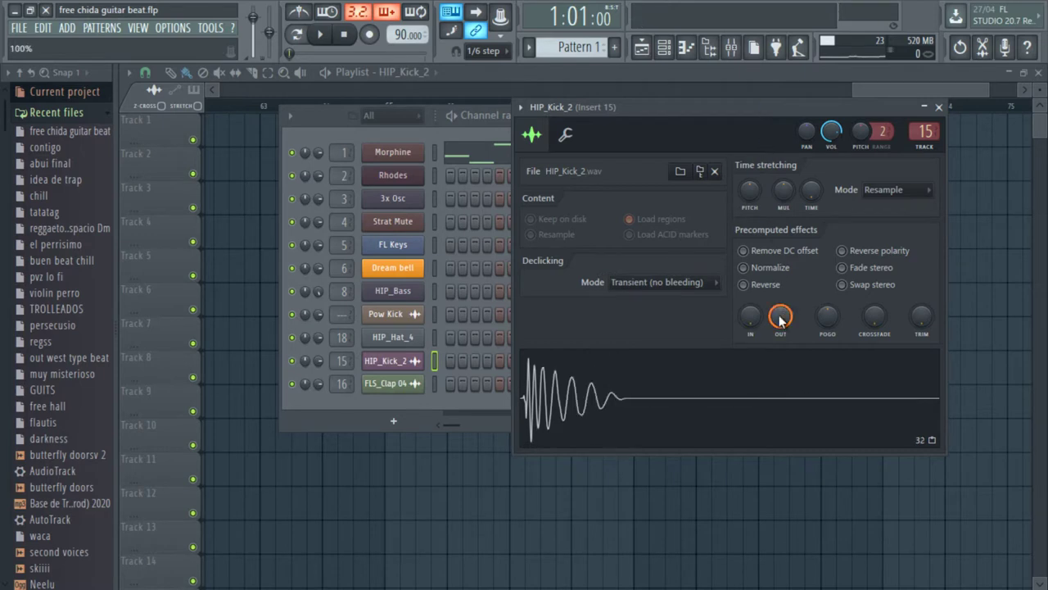
left_click(742, 377)
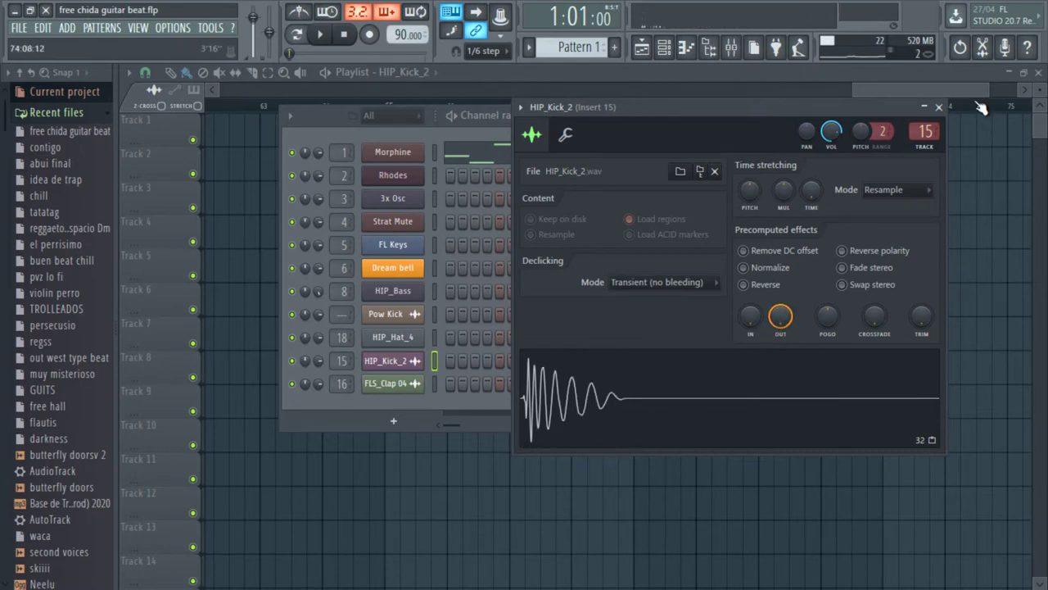
left_click(938, 108)
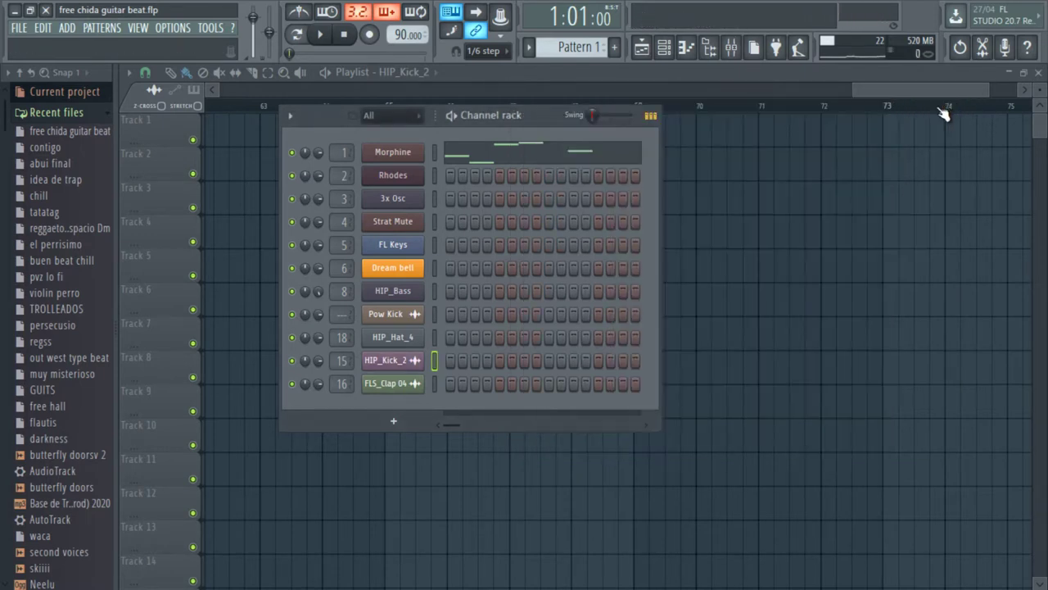
Preview the HIP_Hat_4 sample settings, and compare the Pow Kick sample with Reverse off and back on
left_click(398, 337)
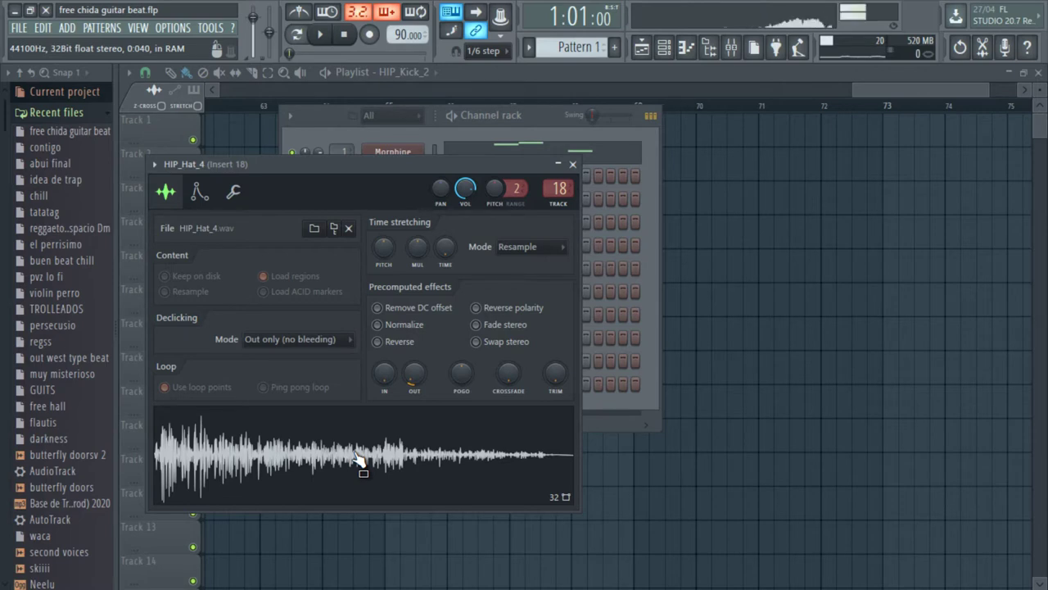
left_click(572, 164)
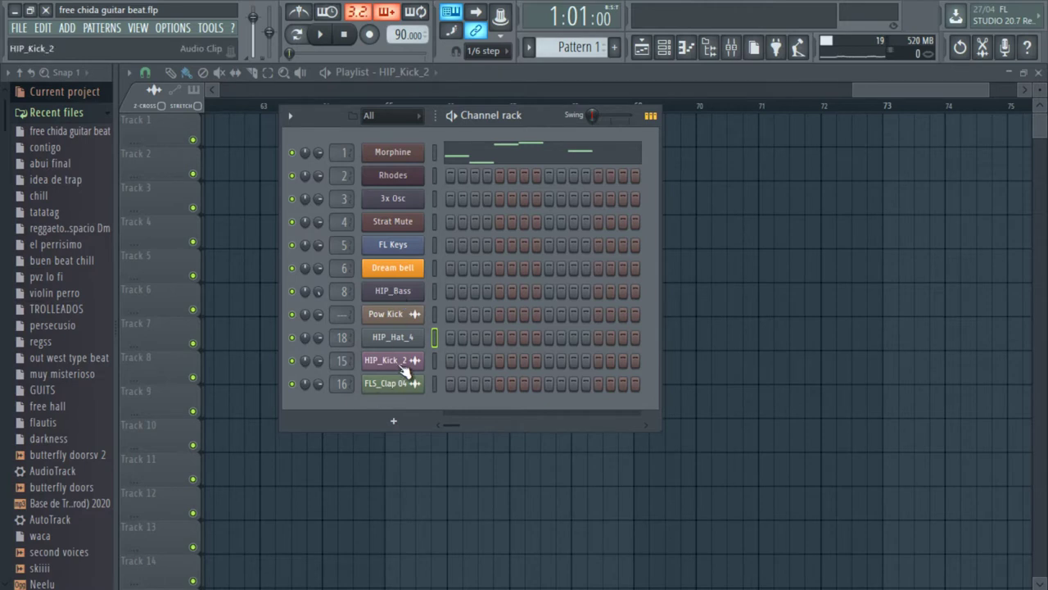
left_click(396, 316)
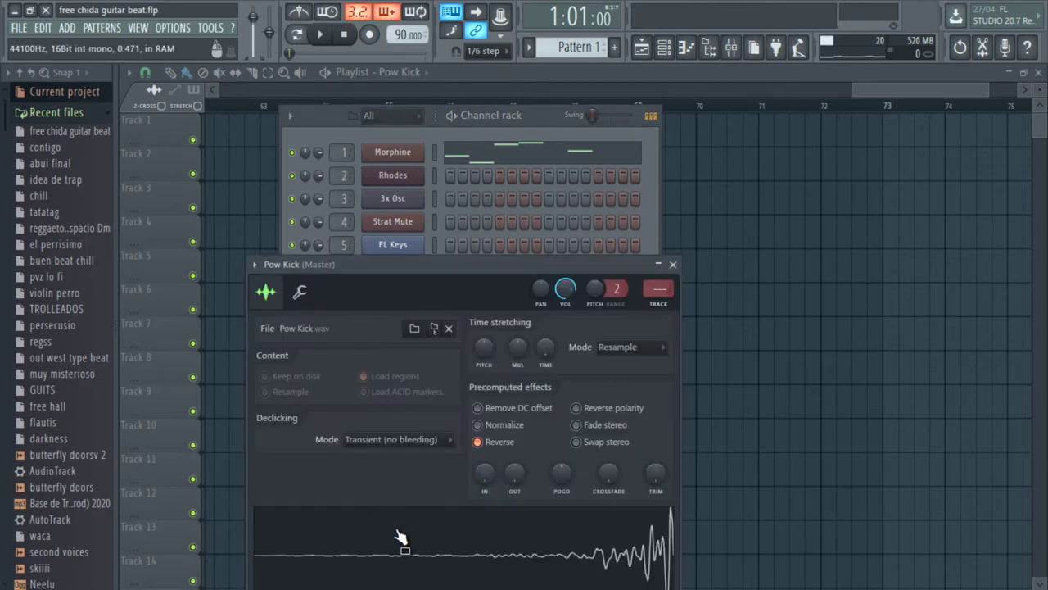
left_click(489, 442)
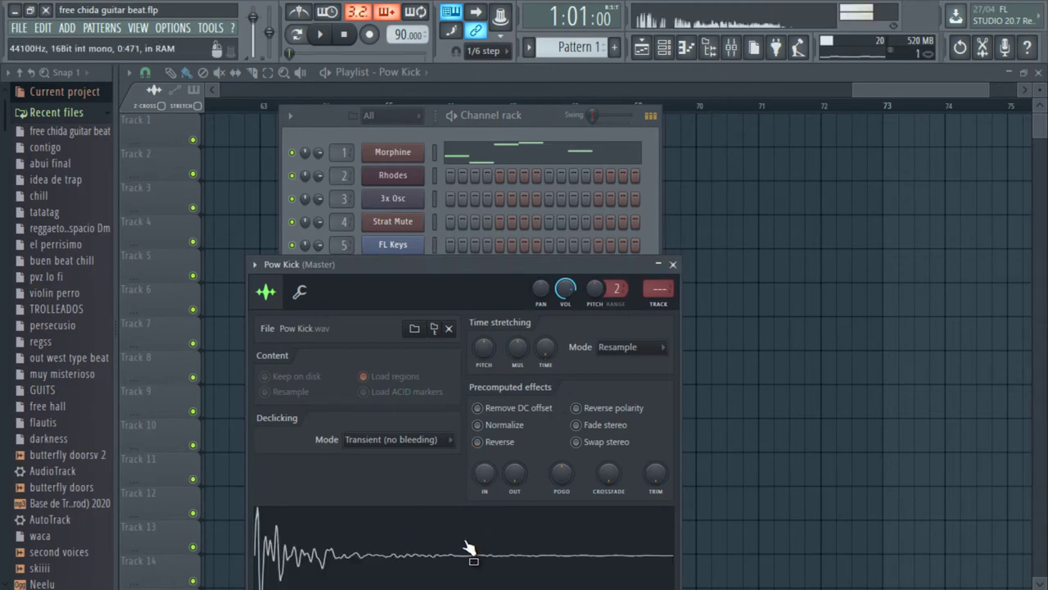
left_click(488, 444)
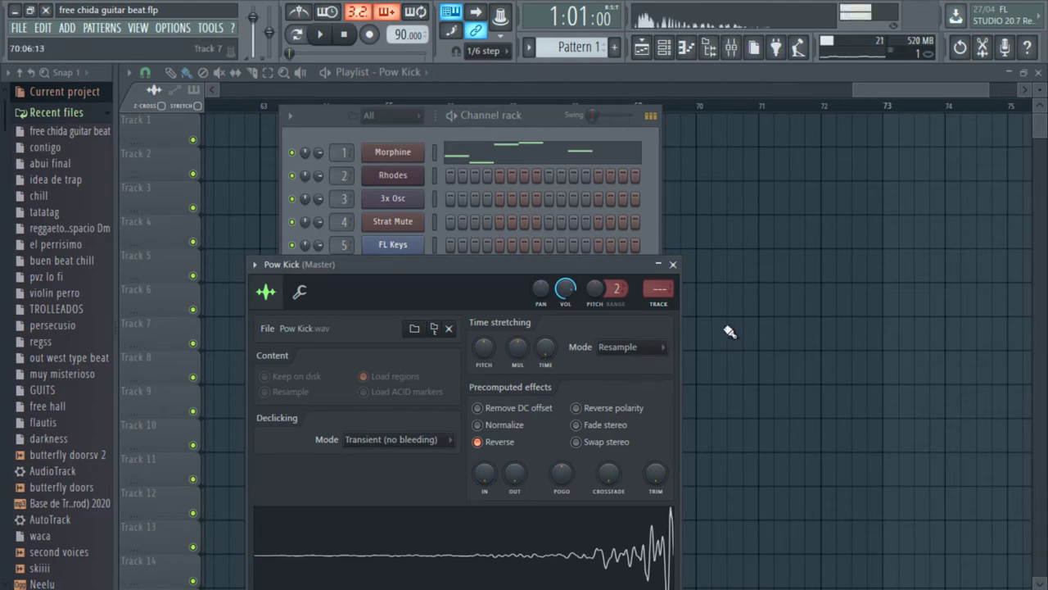
left_click(673, 265)
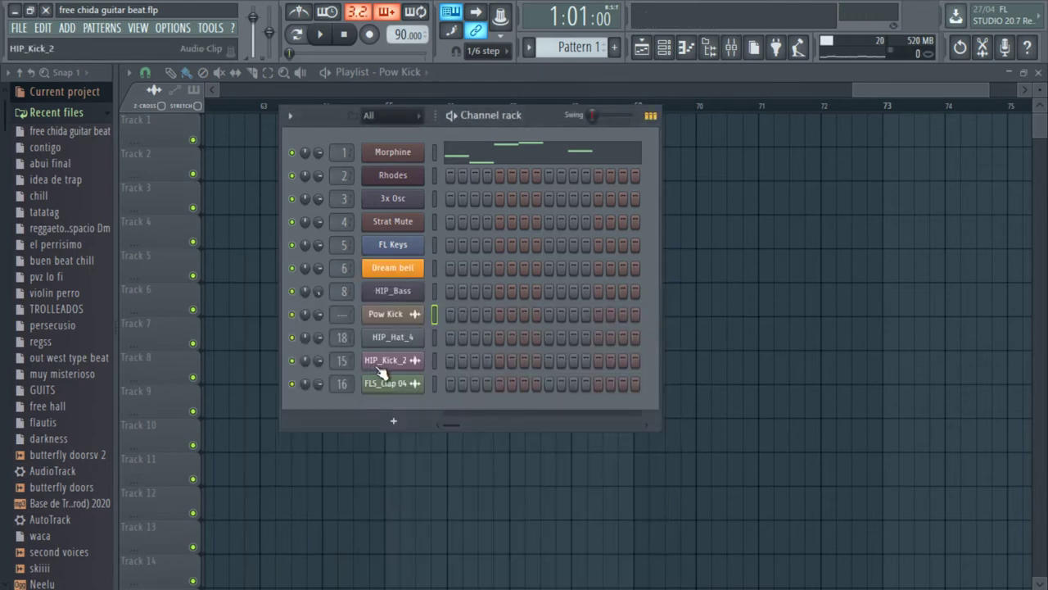
Compare the FLS_Clap 04 waveform without its quick fade out and with the fade out set back to 100%
left_click(405, 397)
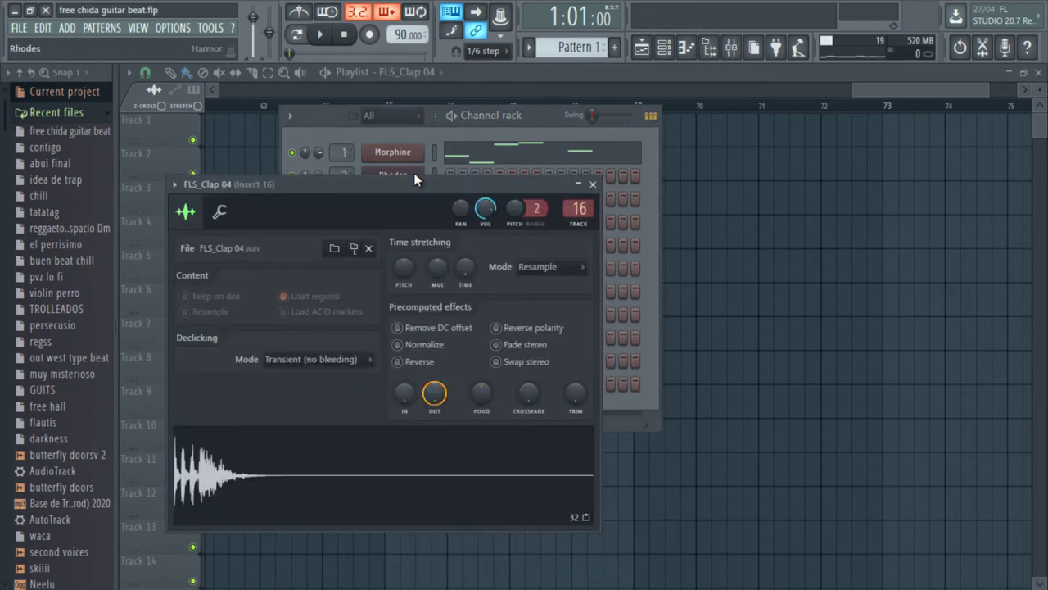
left_click_drag(509, 176, 735, 140)
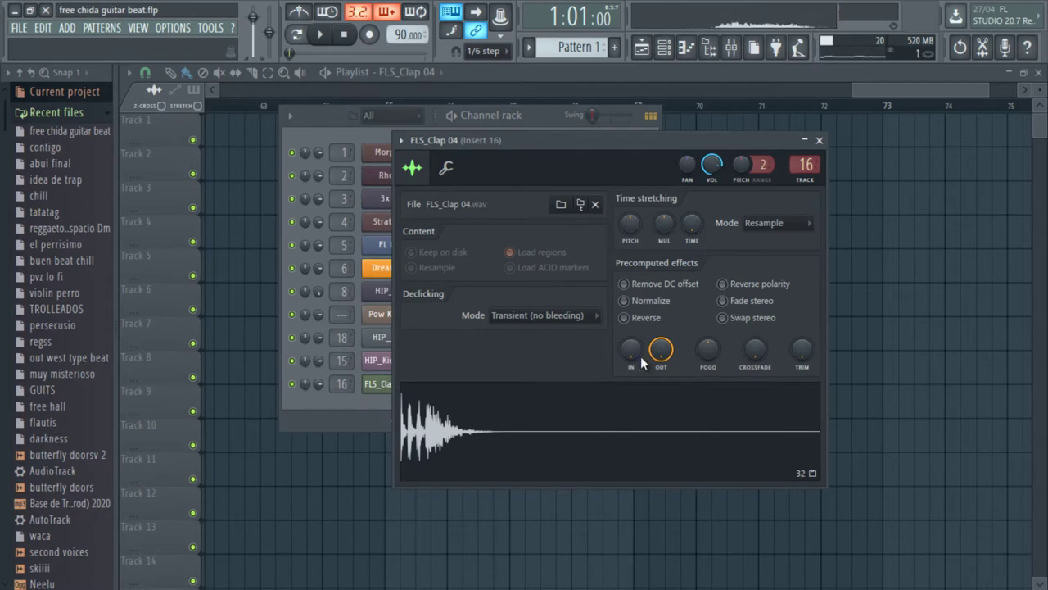
left_click_drag(658, 351, 653, 361)
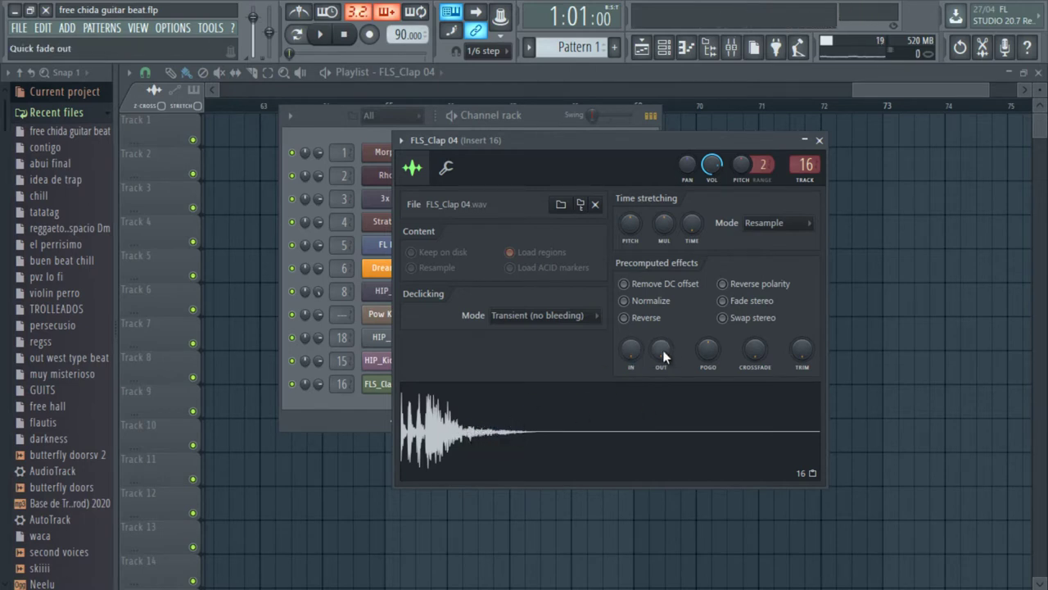
left_click_drag(663, 350, 626, 156)
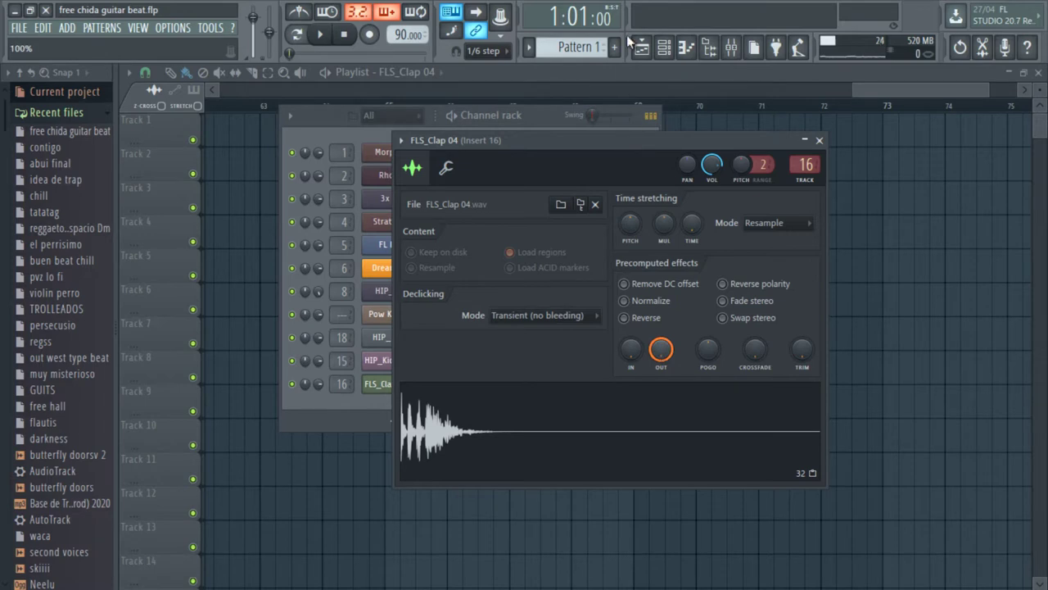
left_click(818, 140)
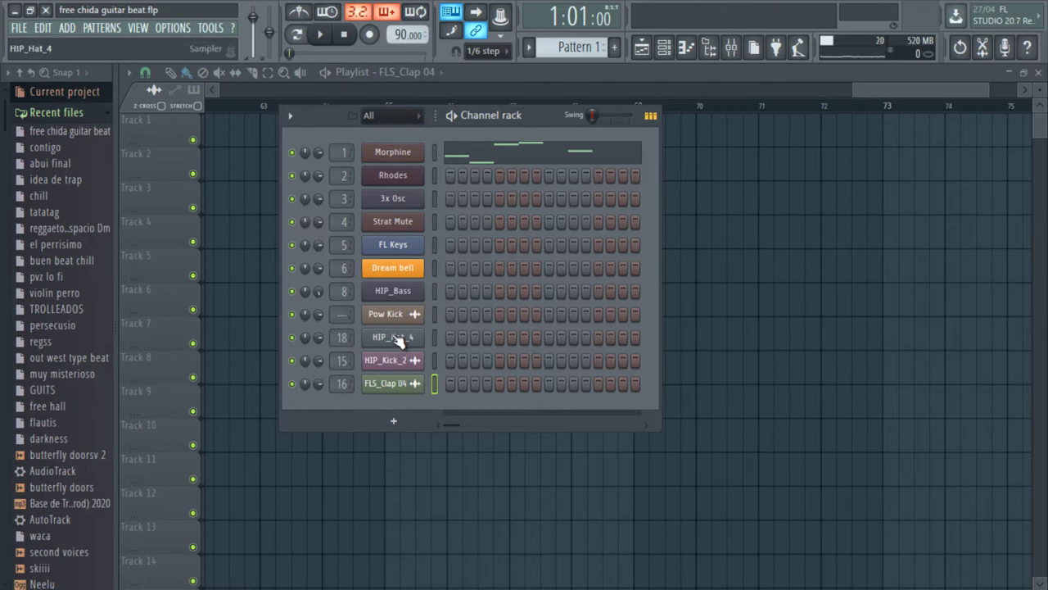
Examine the HIP_Bass channel's 3x Osc oscillators, sample settings and volume envelope
left_click(394, 295)
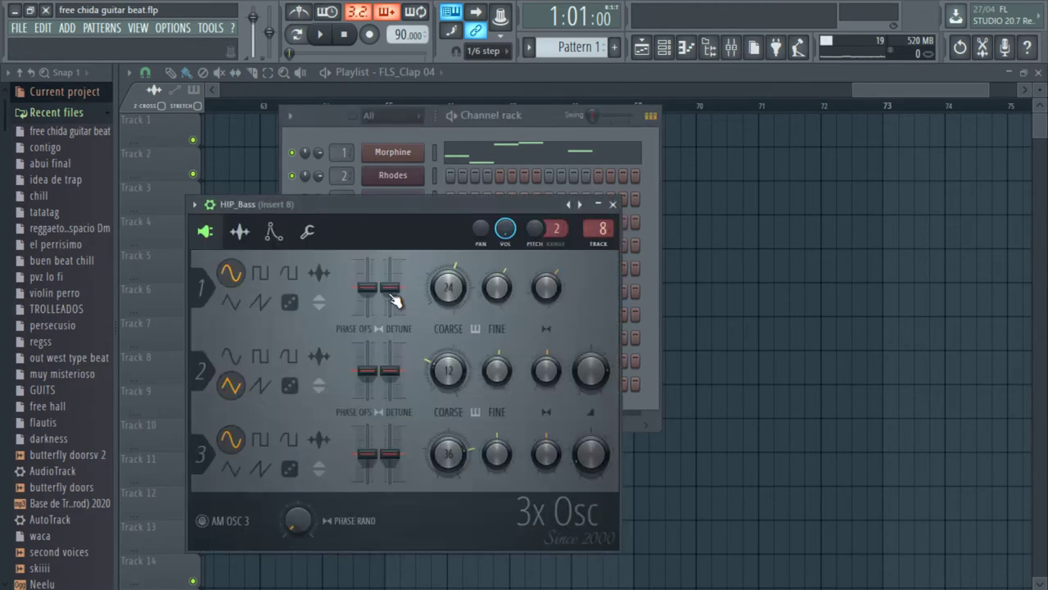
left_click(273, 232)
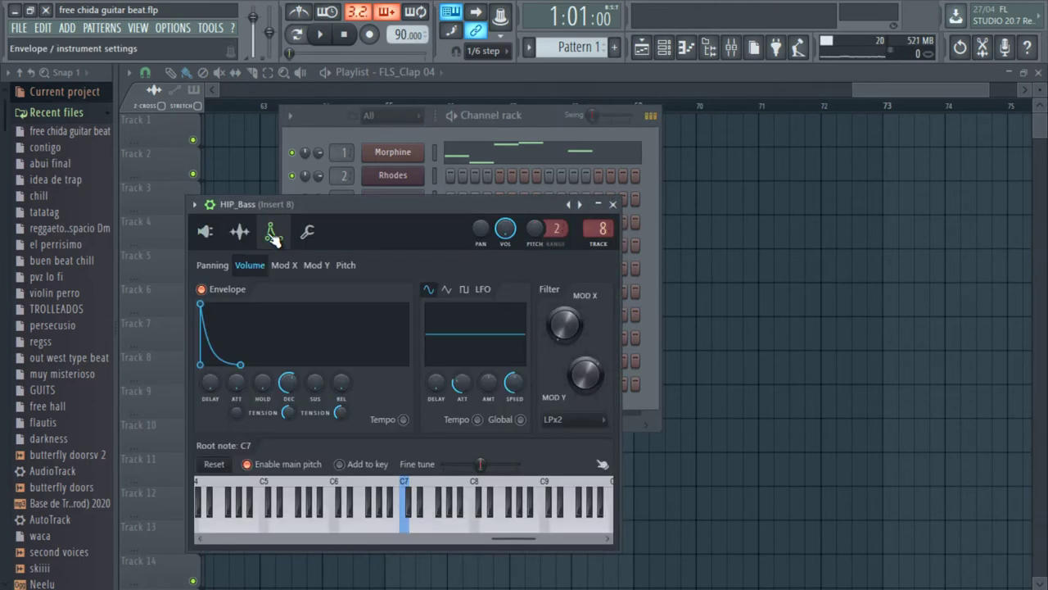
left_click(239, 233)
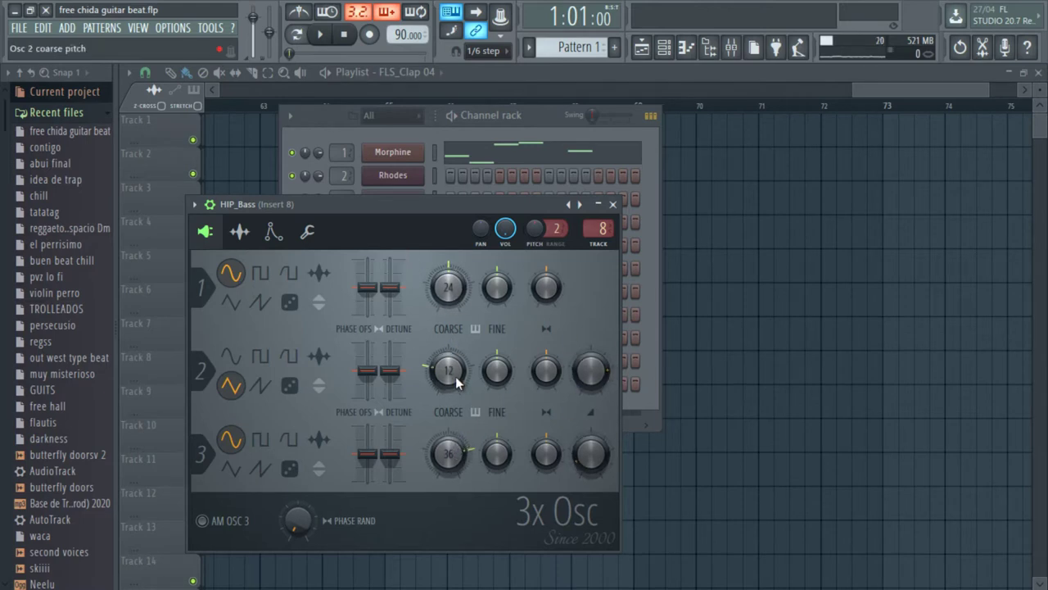
left_click(241, 234)
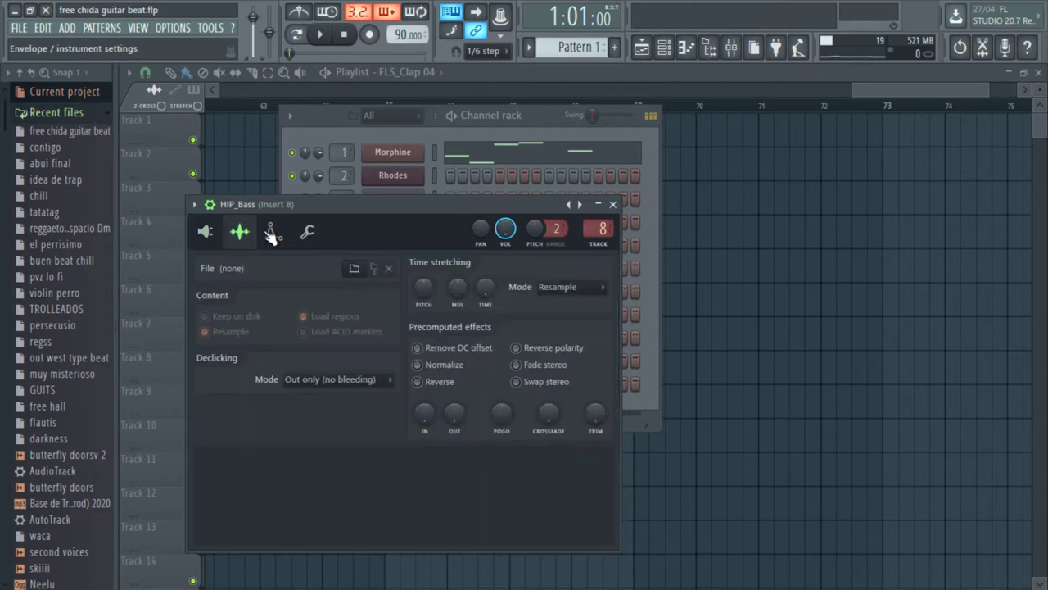
left_click(273, 233)
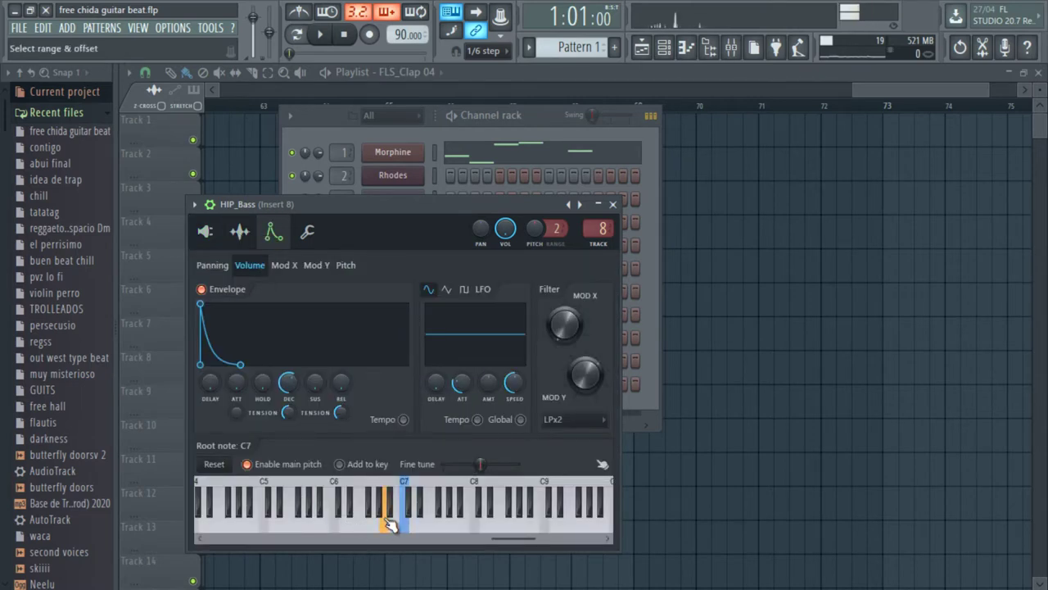
Audition HIP_Bass by playing several notes between C3 and C5 on its preview keyboard
left_click(349, 538)
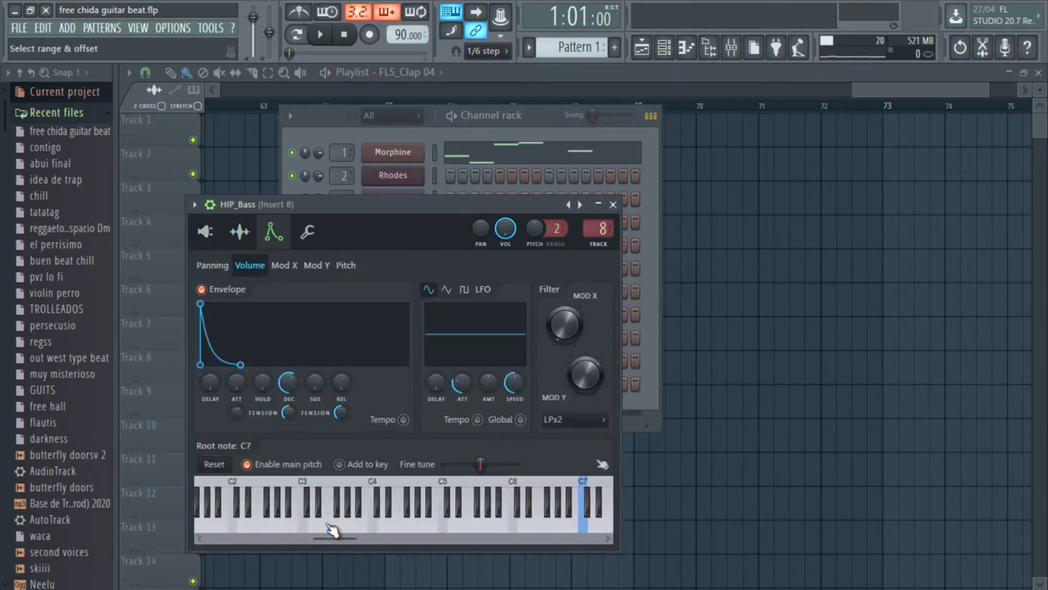
left_click(328, 525)
left_click(372, 524)
left_click(399, 526)
left_click(434, 525)
left_click(434, 528)
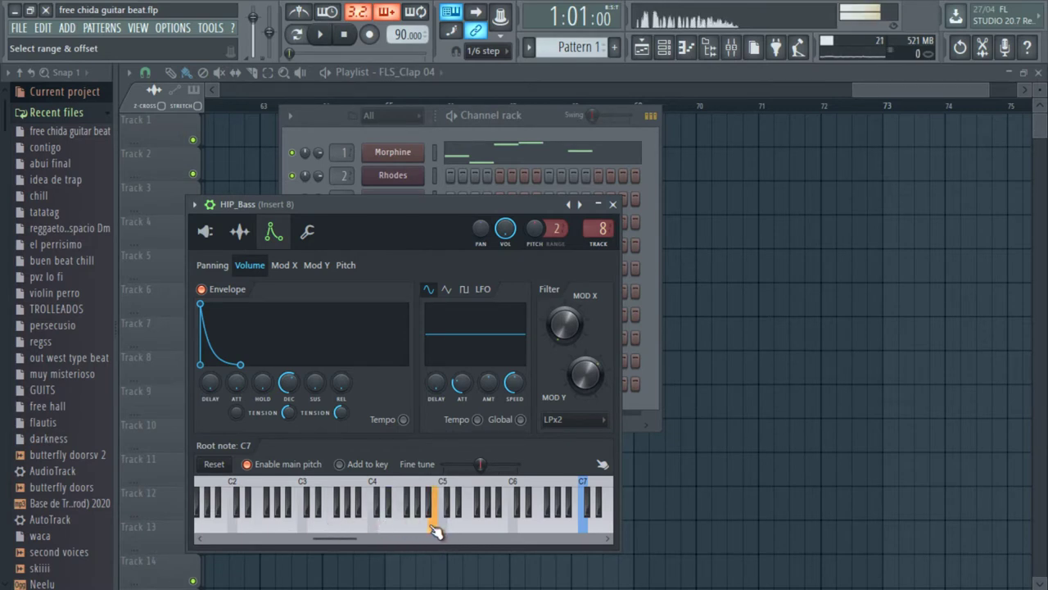
Show the mixer effects on Insert 8, play more HIP_Bass notes between C4 and C5, and close the bass channel's settings
left_click(733, 49)
left_click_drag(598, 295, 661, 104)
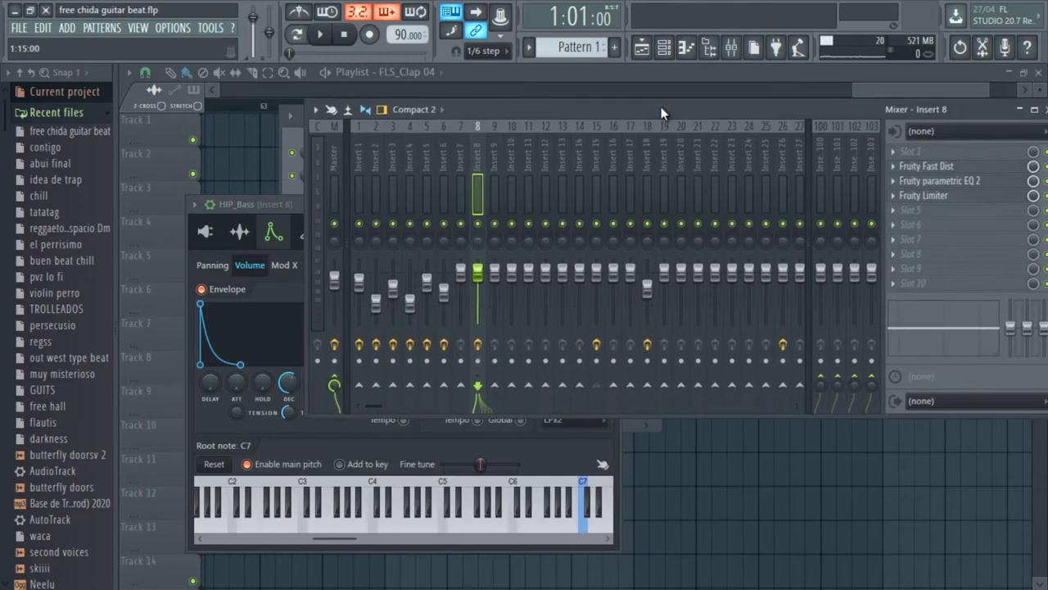
left_click(367, 524)
left_click(398, 525)
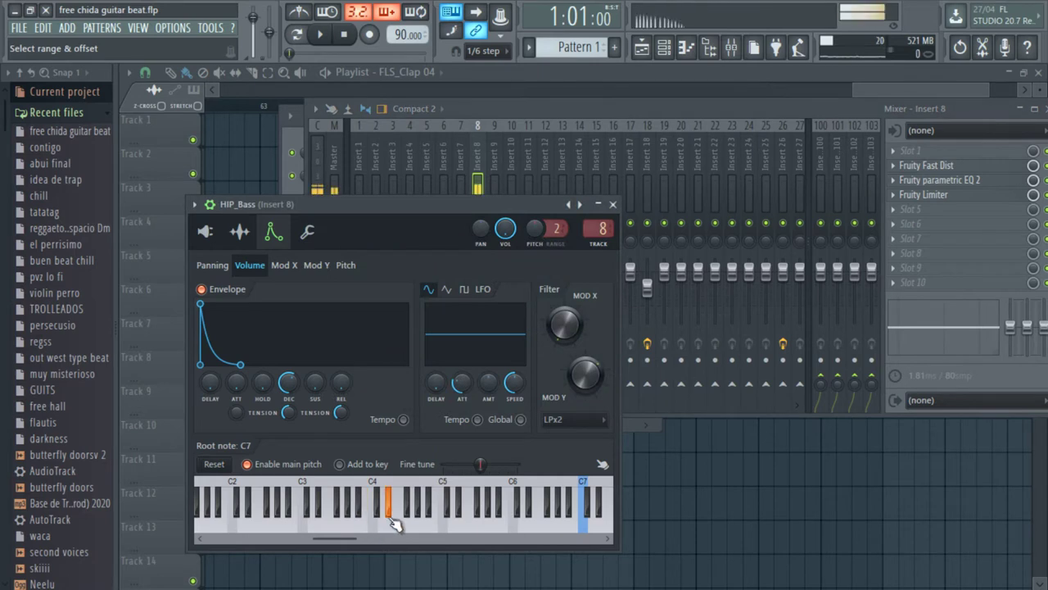
left_click(422, 526)
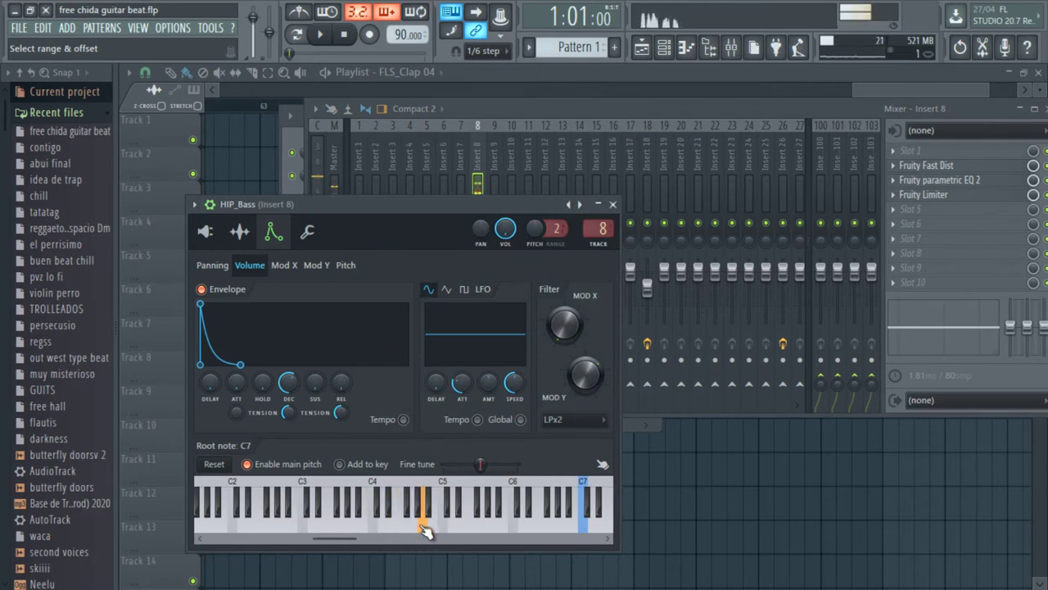
left_click(403, 528)
left_click(424, 528)
left_click(395, 526)
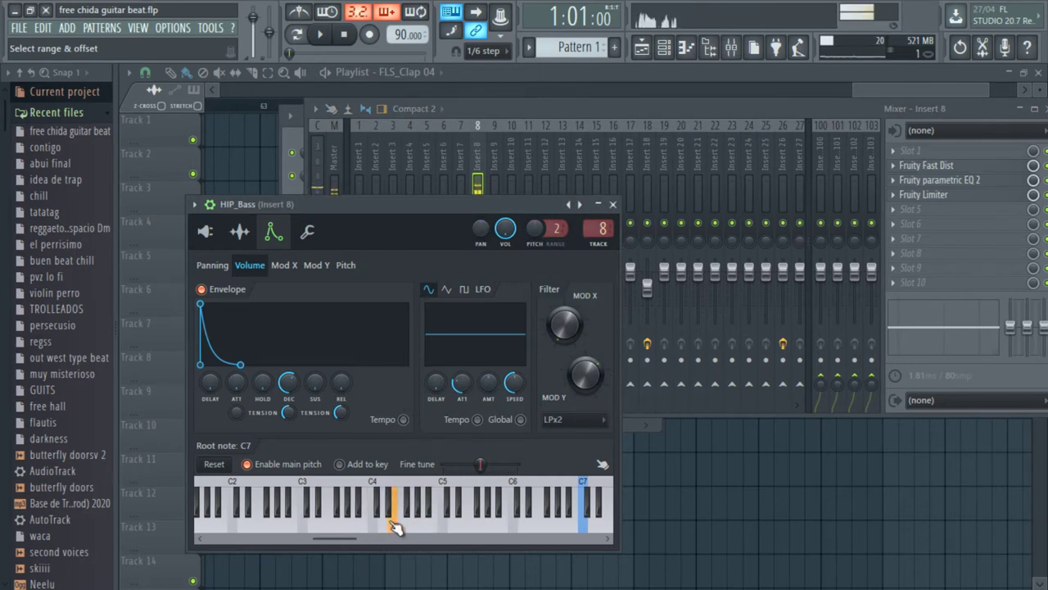
left_click(382, 527)
left_click(371, 526)
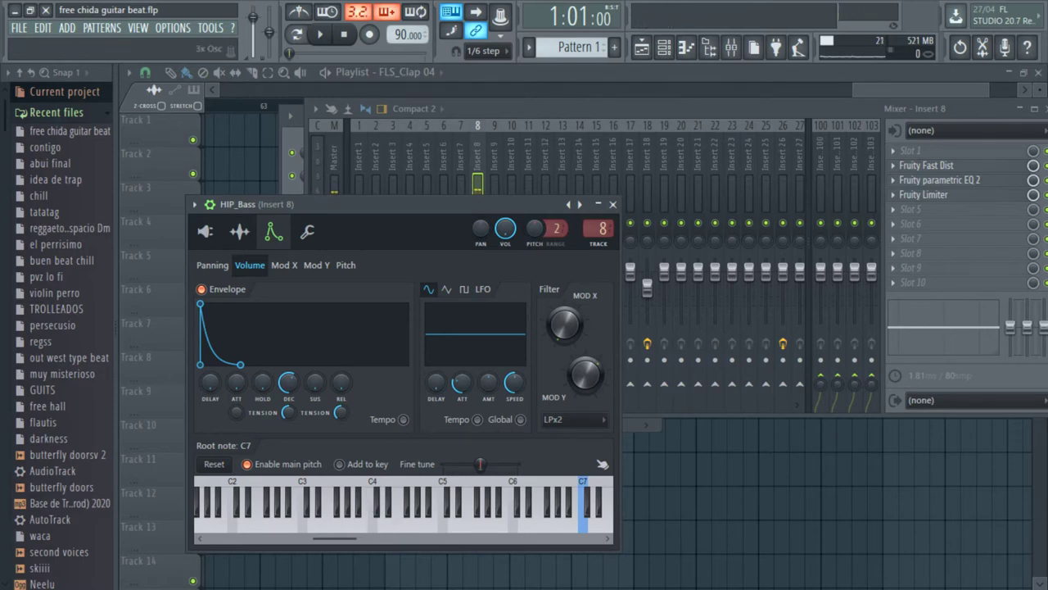
left_click(612, 204)
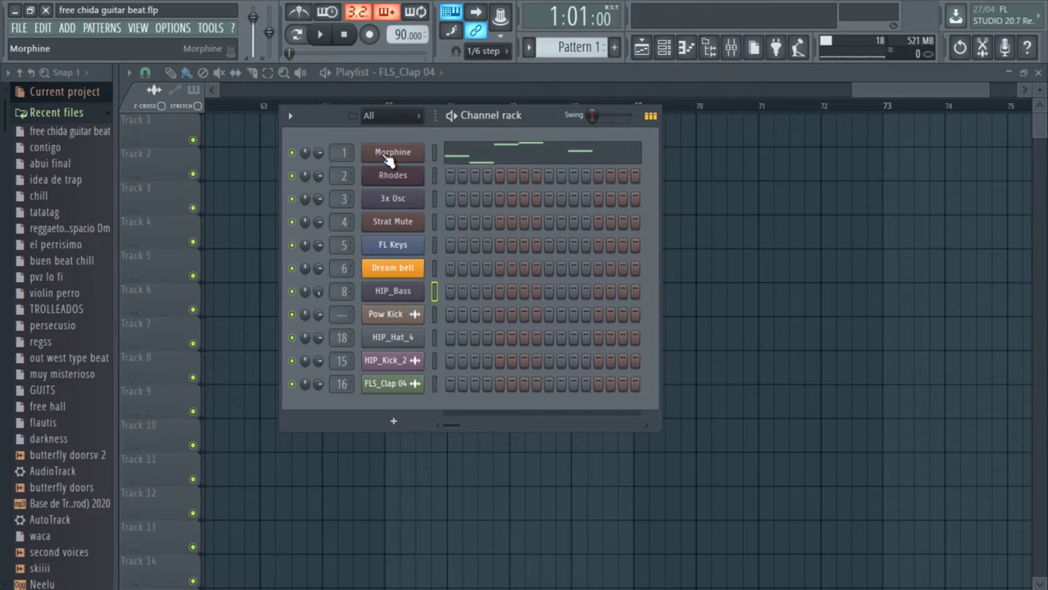
Open the Morphine channel and audition its STR Acoustic Guitar NUC program with notes between E4 and A4
left_click(390, 153)
left_click_drag(469, 189, 457, 104)
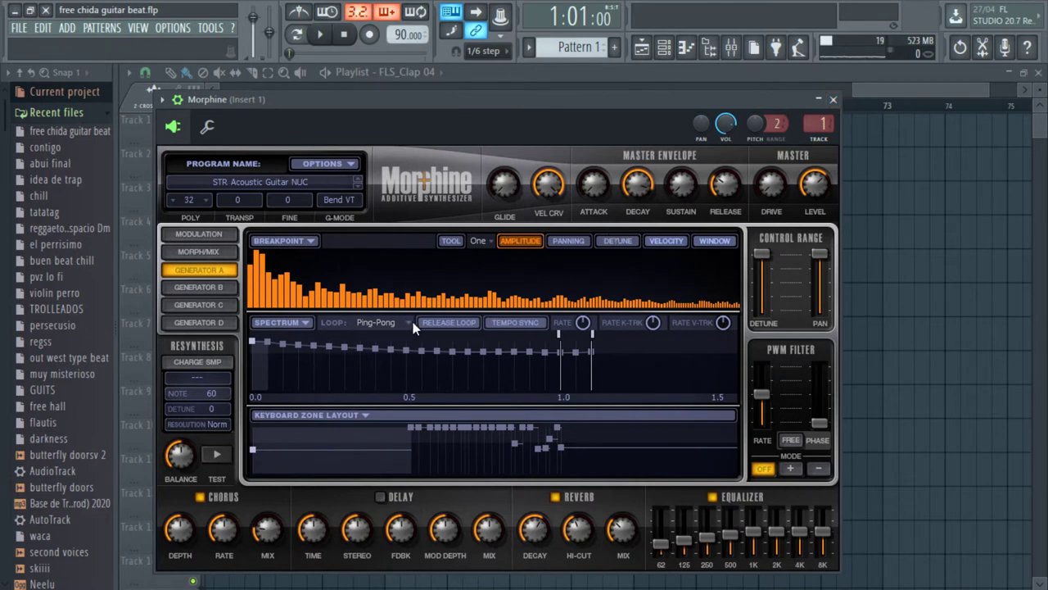
key("v")
key("v")
key("v")
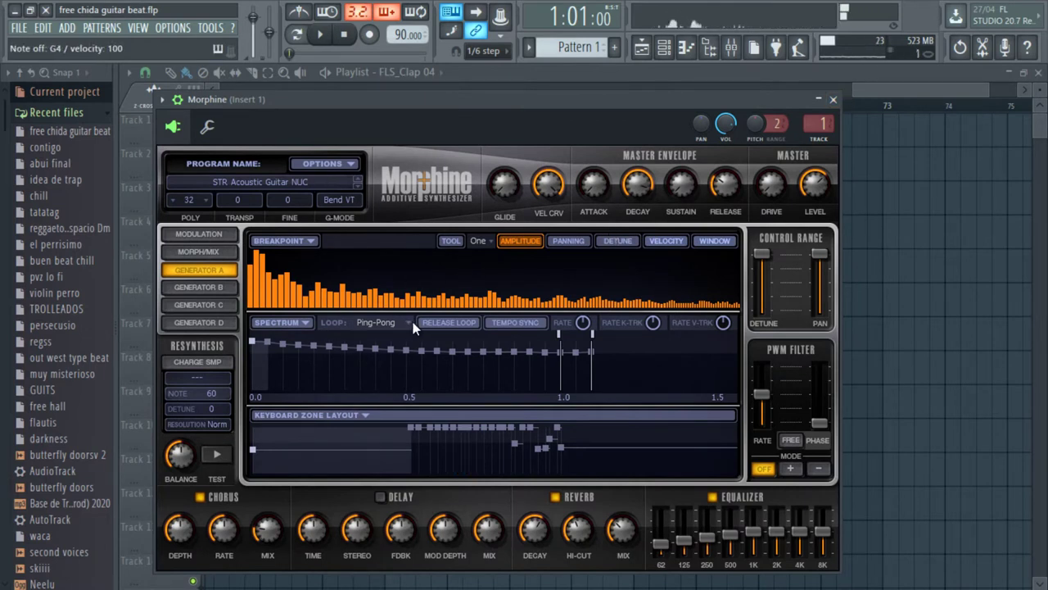
key("b")
key("v")
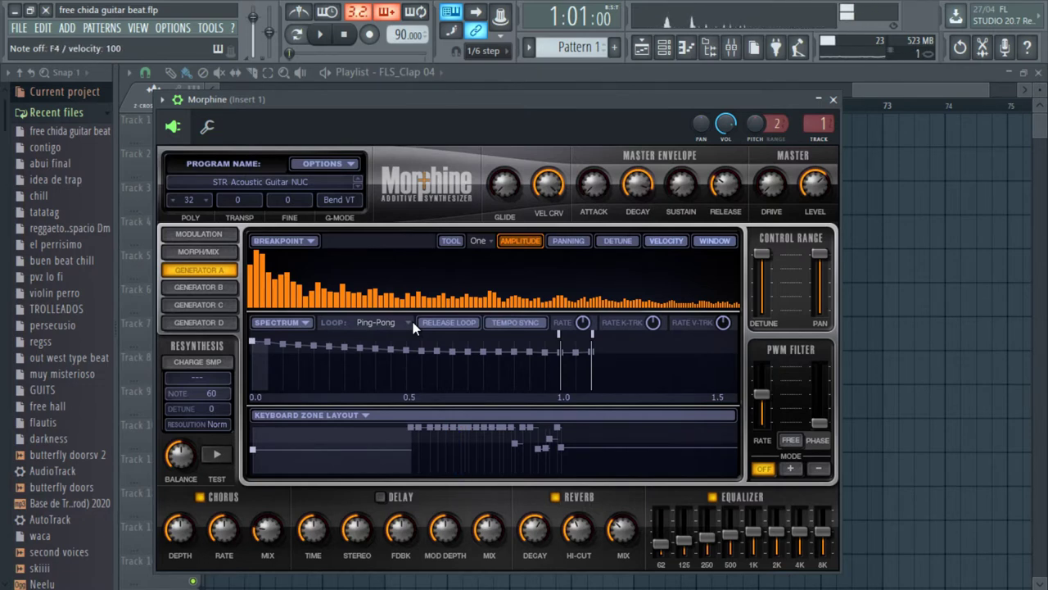
key("c")
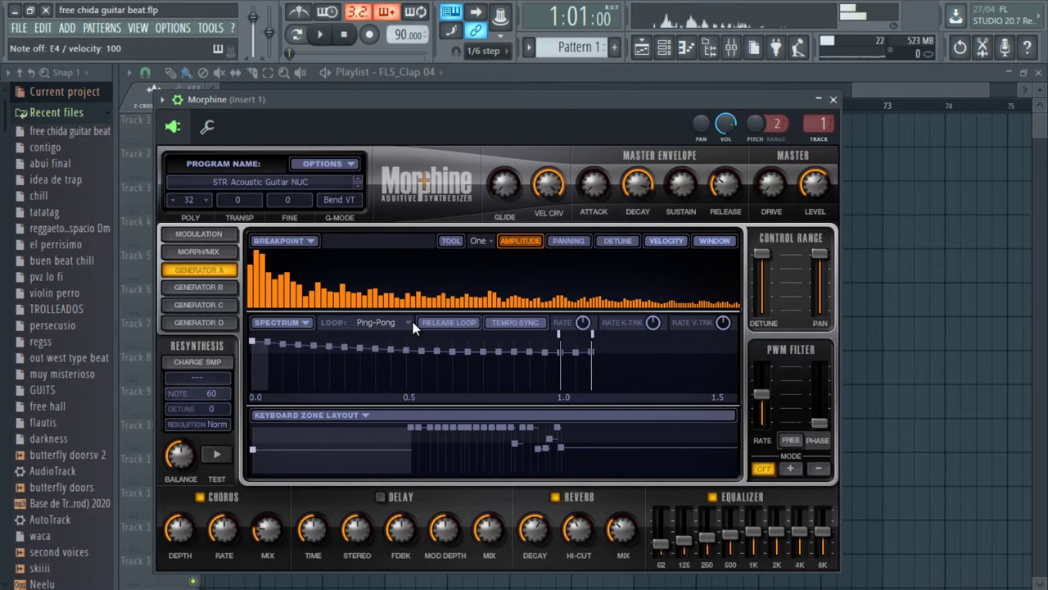
key("c")
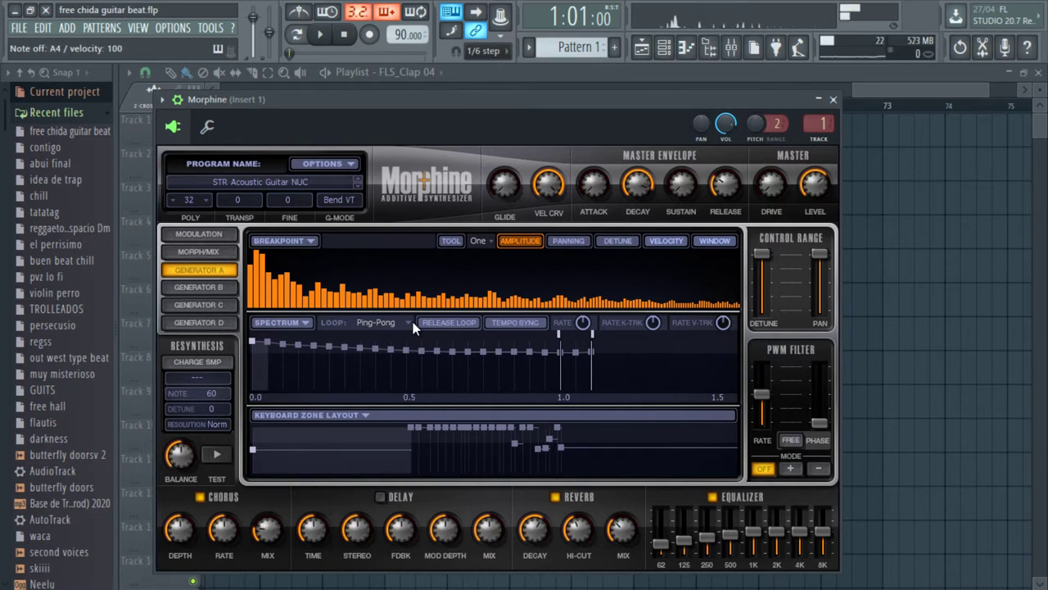
key("q")
key("v")
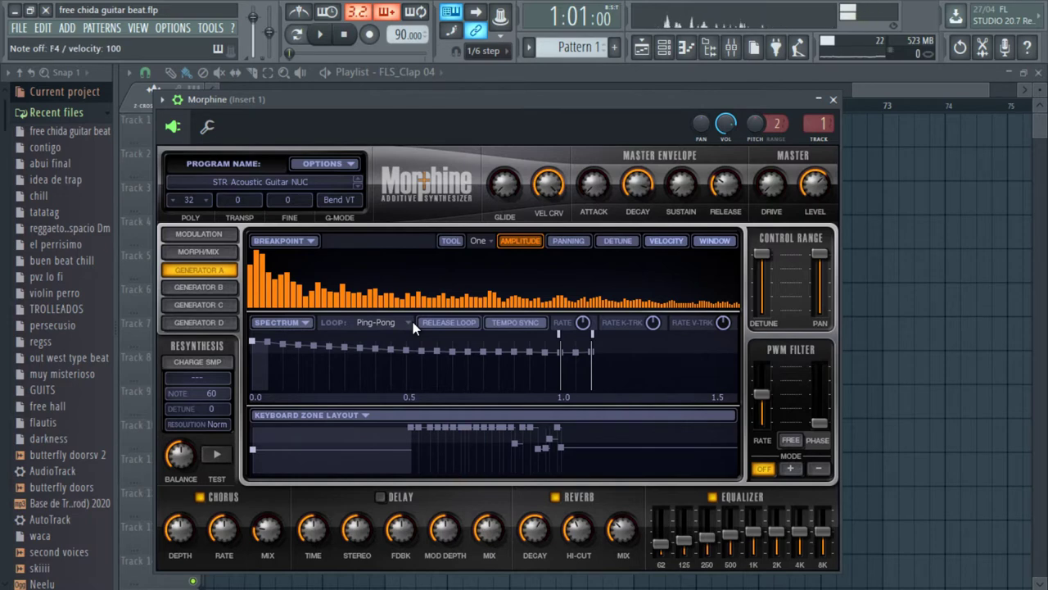
Close the Morphine channel, audition the Rhodes channel's Rhodes - nucleon patch on its keyboard, and close its settings
left_click(833, 99)
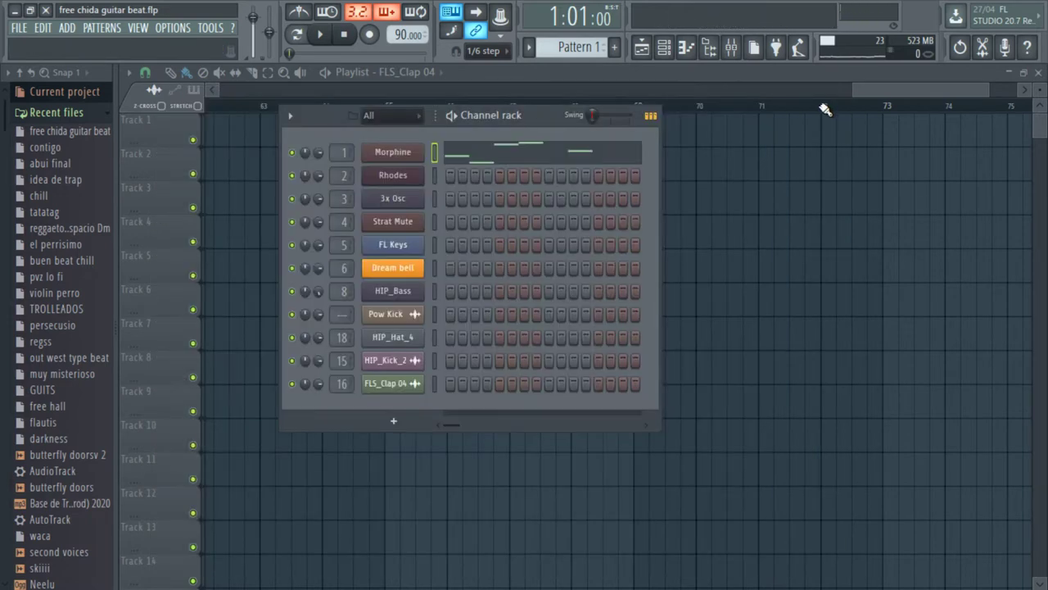
left_click(400, 178)
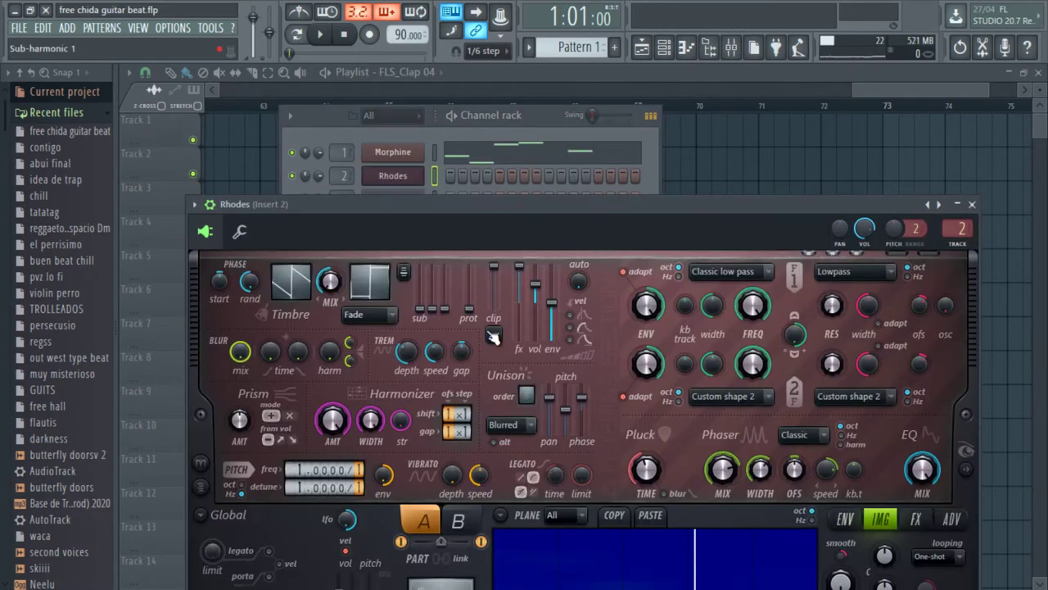
left_click_drag(500, 233, 476, 30)
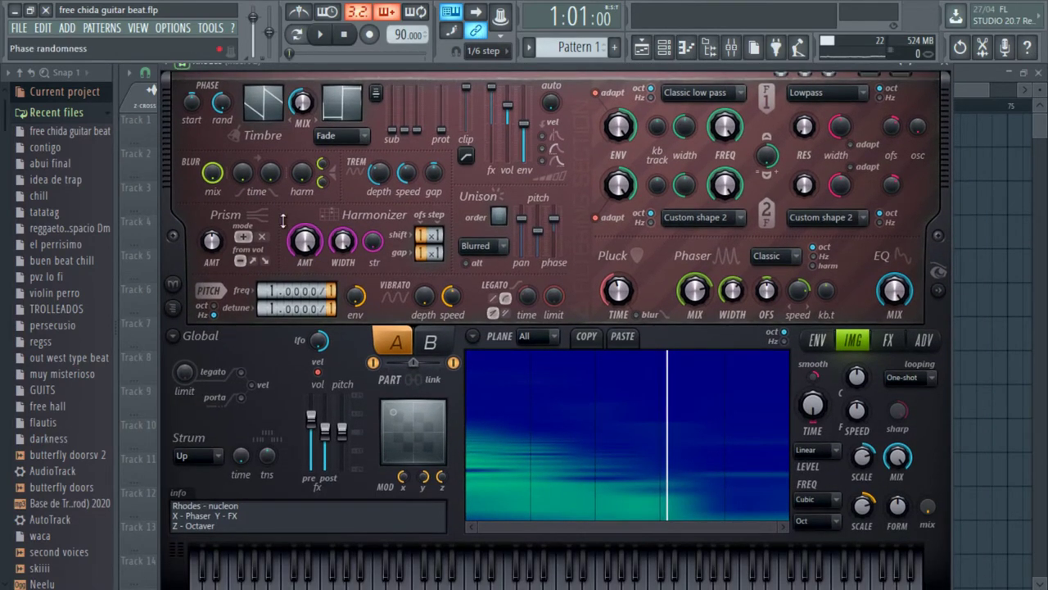
left_click(177, 87)
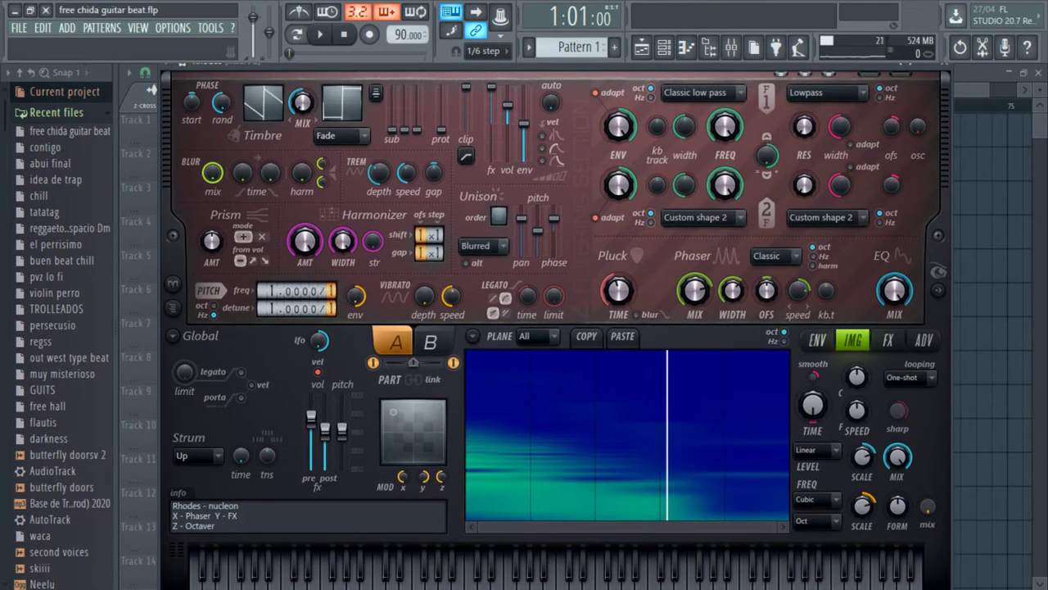
left_click(485, 585)
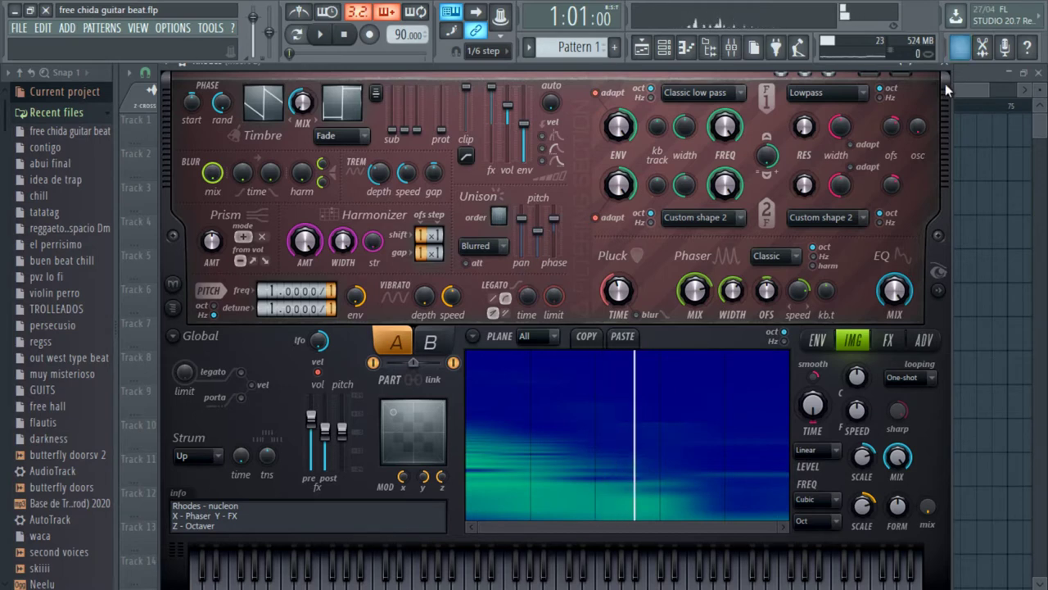
key("Escape")
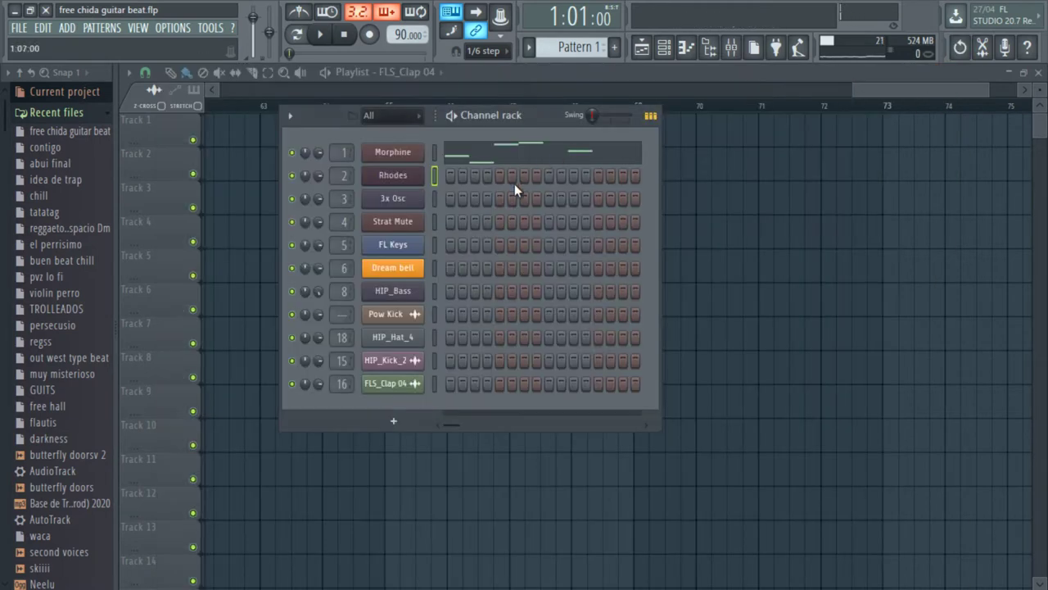
Audition the Strat Mute channel in DirectWave by playing several notes on its preview keyboard, and close its settings
left_click(396, 226)
left_click_drag(488, 247, 526, 165)
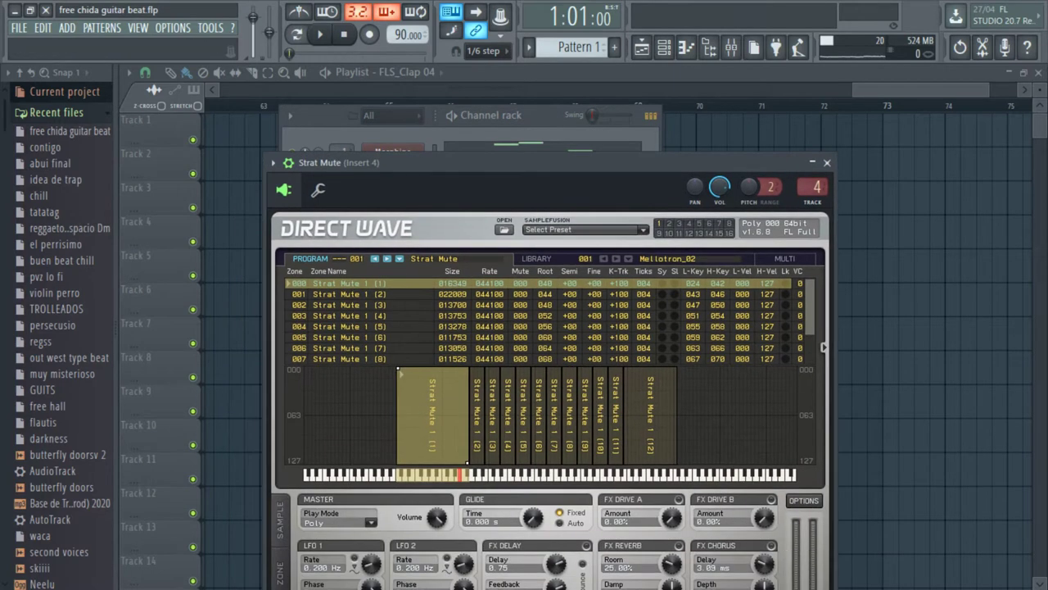
left_click(487, 484)
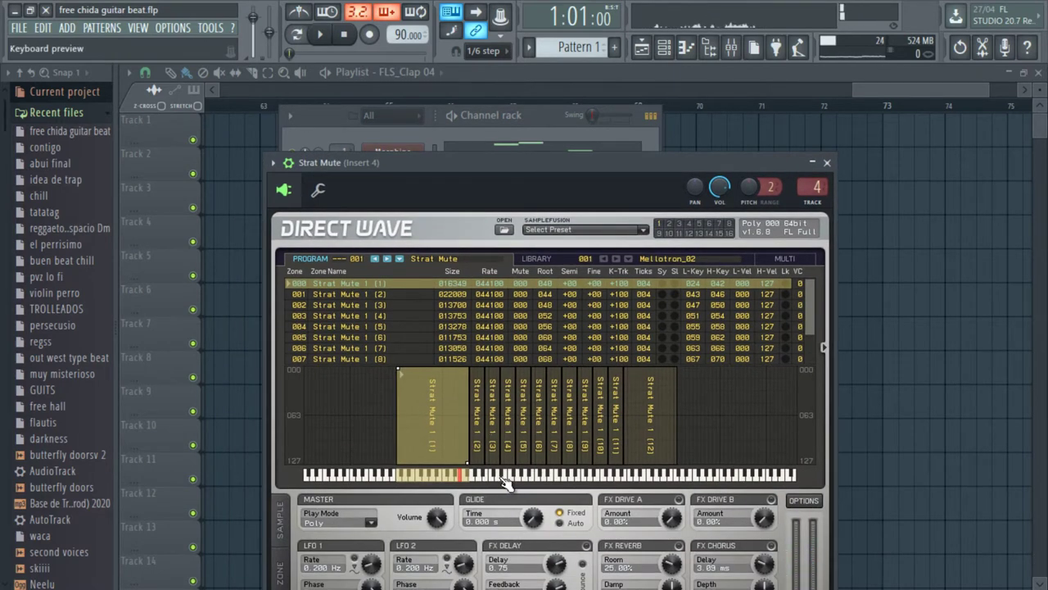
left_click(491, 484)
left_click(463, 481)
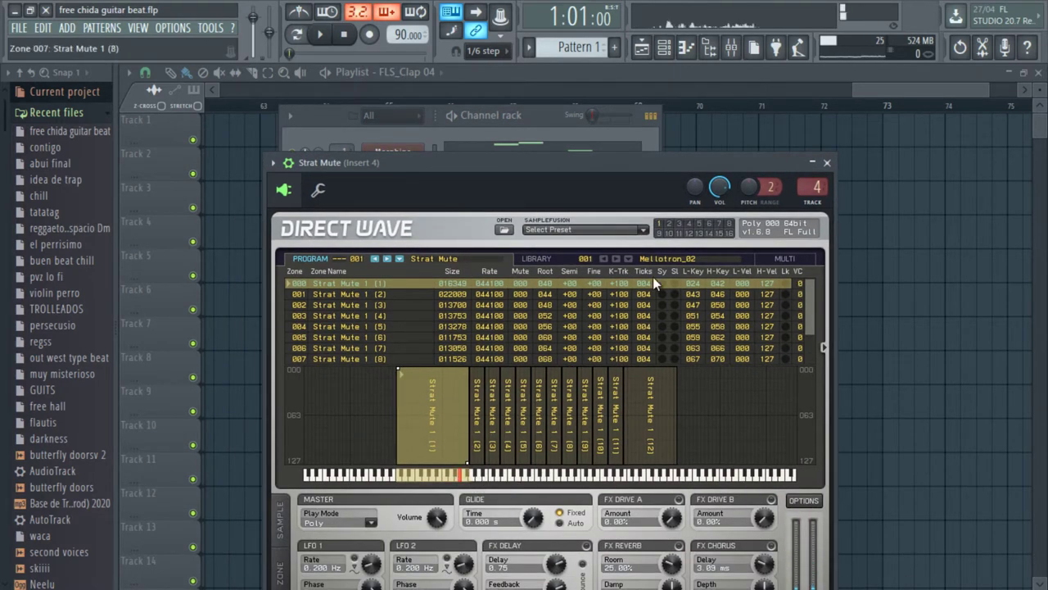
left_click(826, 163)
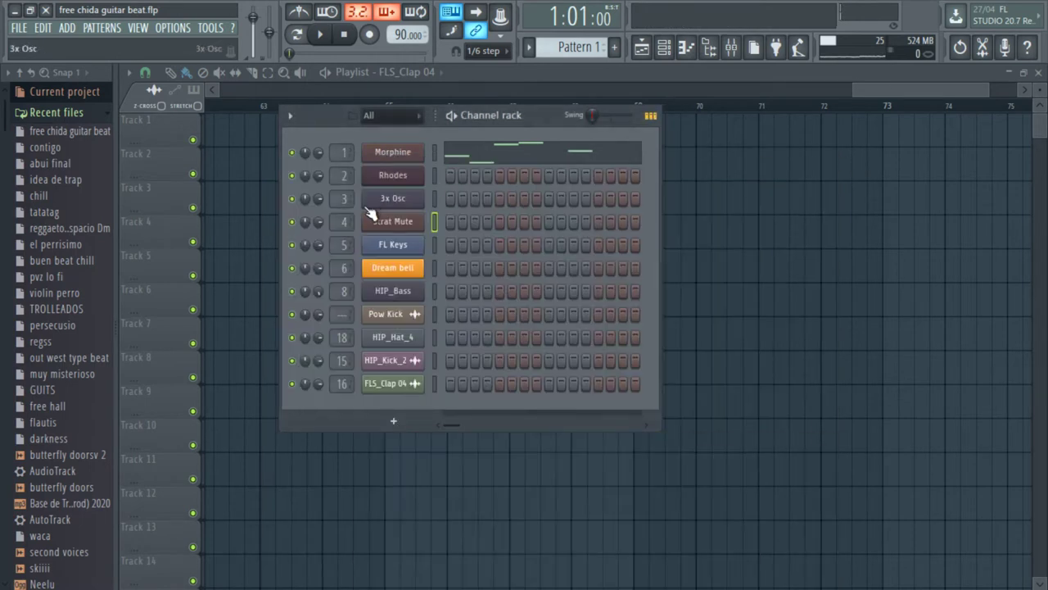
Audition the FL Keys channel's Rhodes (FL) preset with several notes, and close its settings
left_click(400, 248)
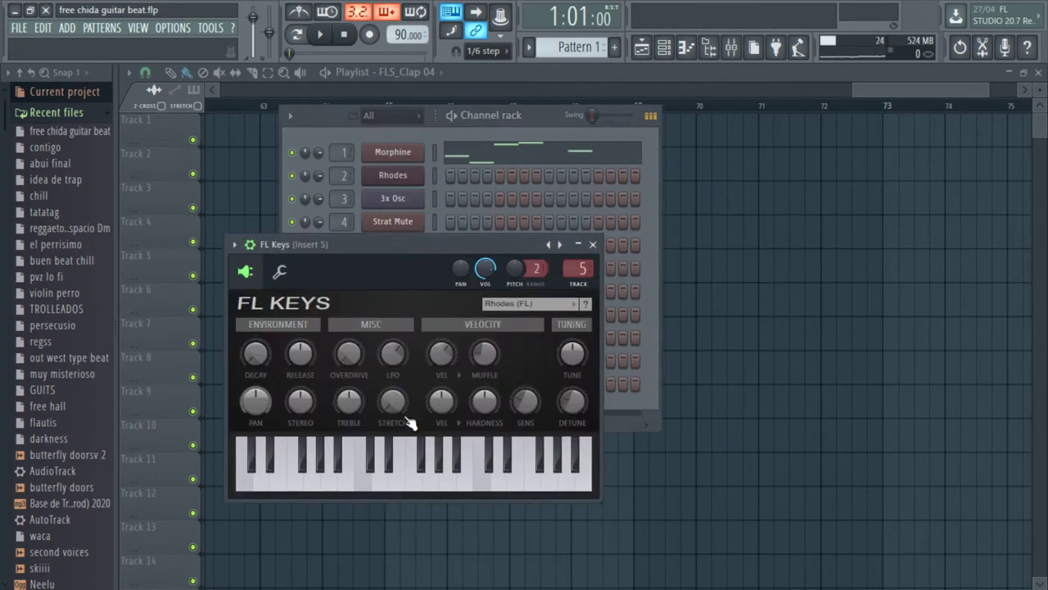
left_click(380, 483)
left_click(402, 482)
left_click(364, 484)
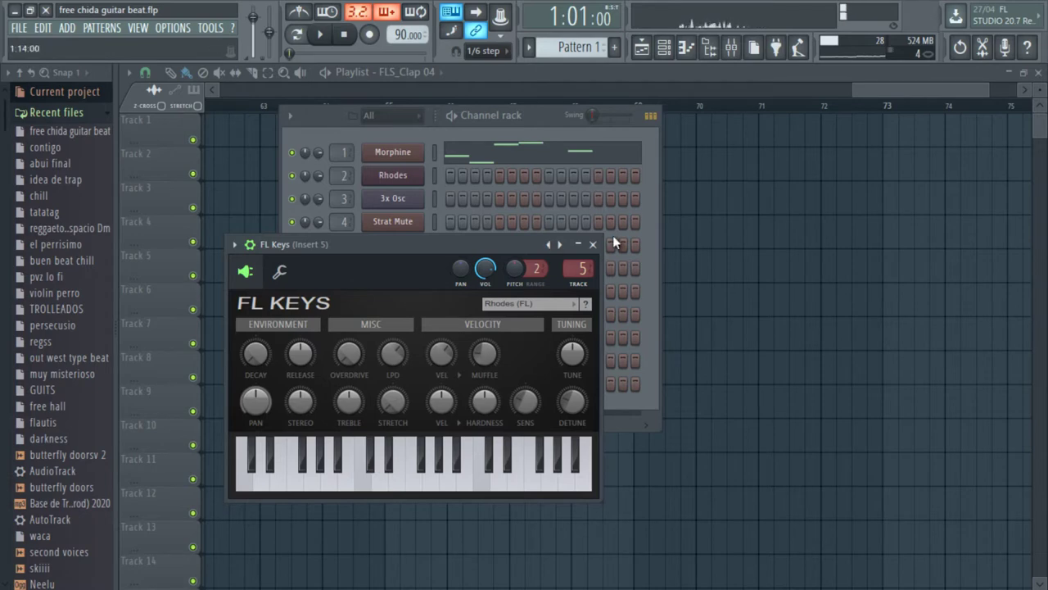
left_click(592, 245)
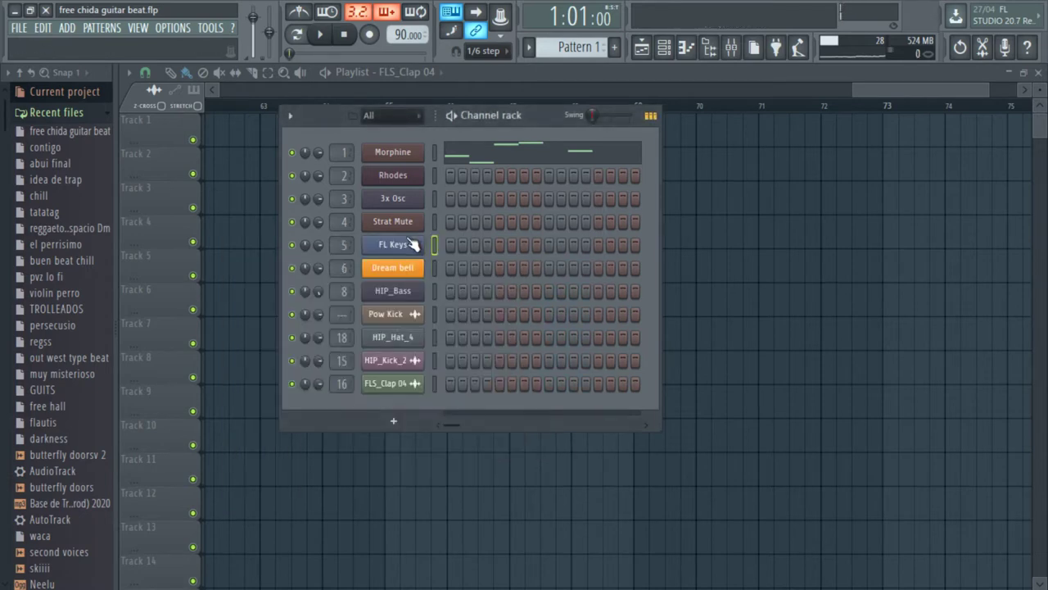
Open the Dream bell channel and look up its preset in the Bell category of the preset list without loading another
left_click(401, 273)
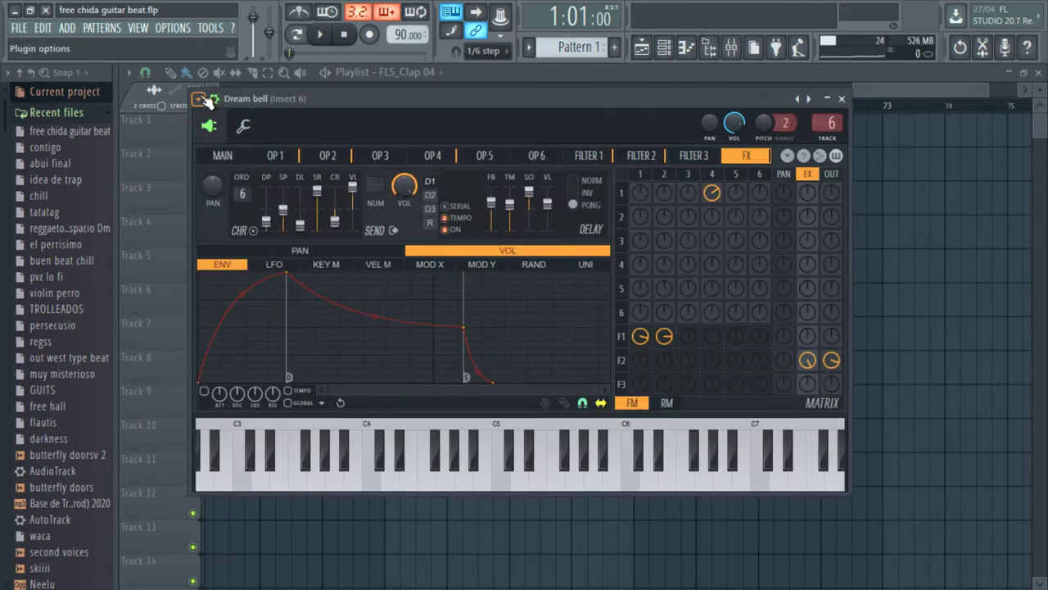
left_click(199, 99)
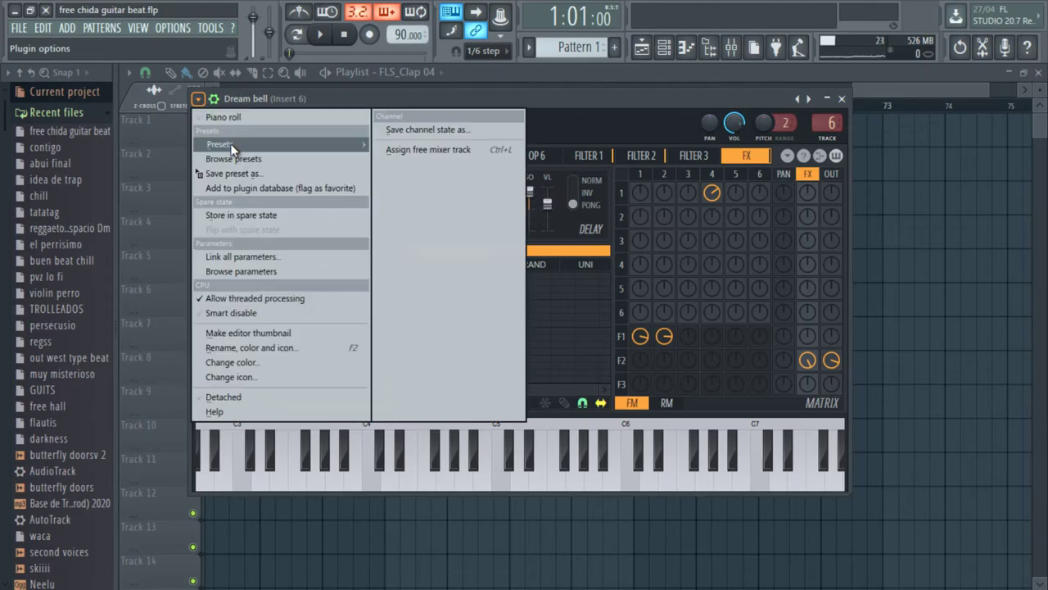
mouse_move(232, 145)
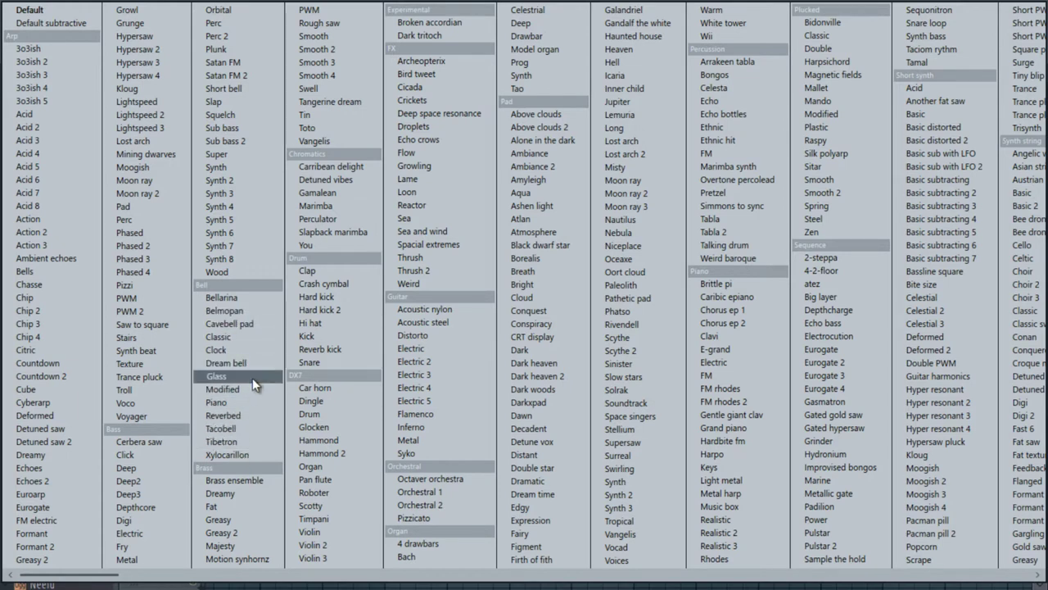
key("Escape")
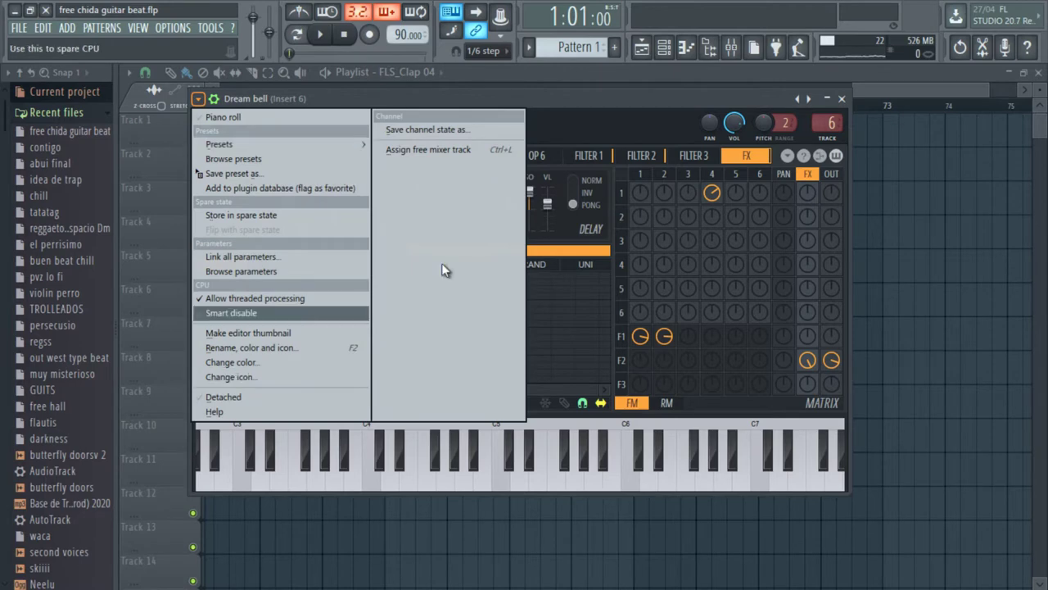
key("Escape")
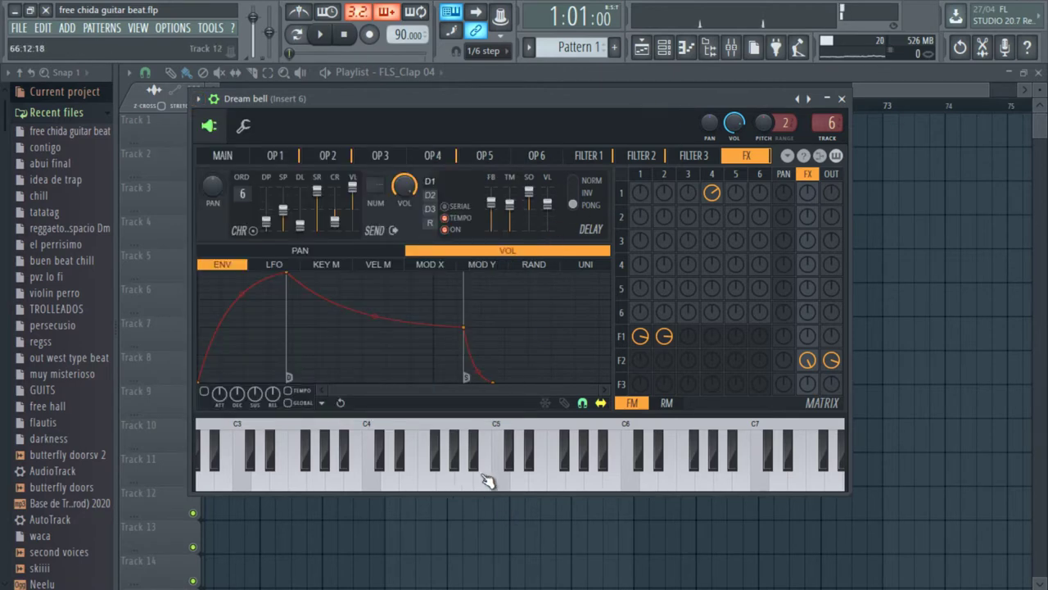
Play low notes on Dream bell's preview keyboard, and check the effects on mixer Insert 6
left_click(386, 487)
left_click(375, 491)
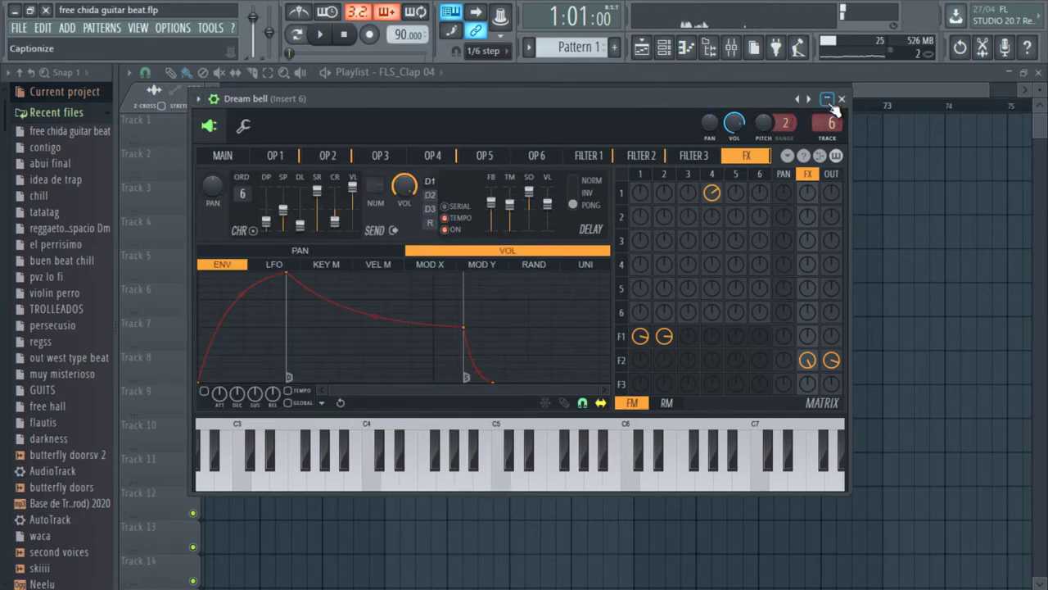
left_click(828, 99)
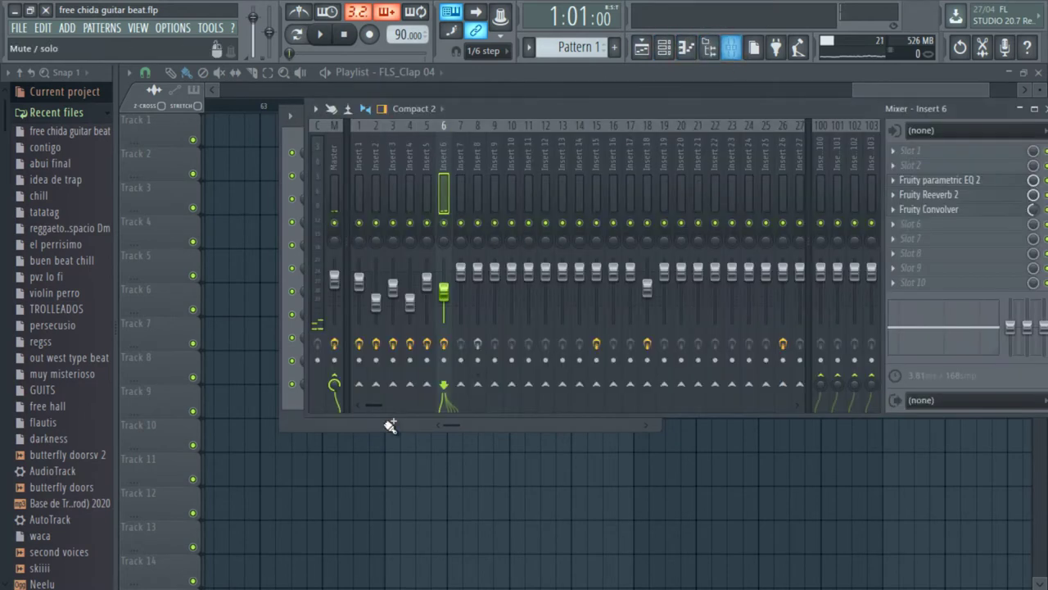
left_click(710, 47)
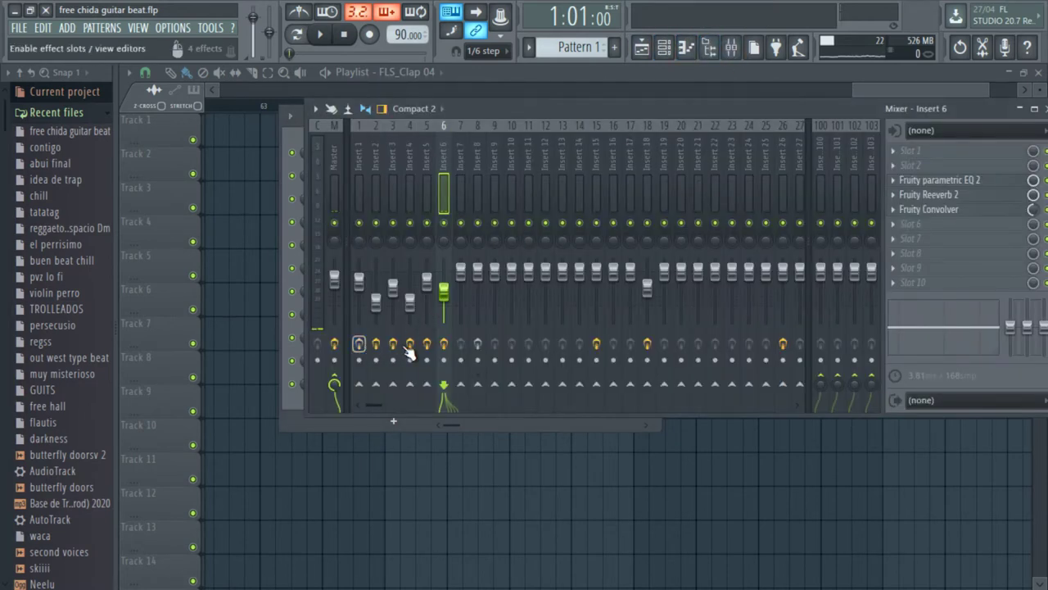
key("F9")
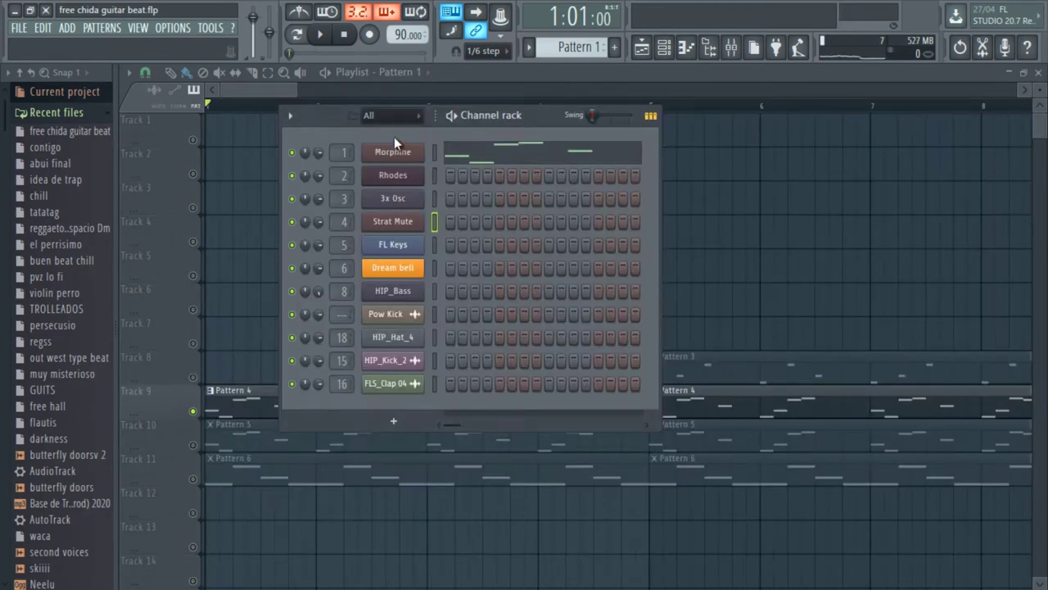
Play Pattern 1 in pattern mode, examine the Morphine guitar melody in the piano roll, and close it
left_click(296, 34)
left_click(324, 42)
left_click(468, 149)
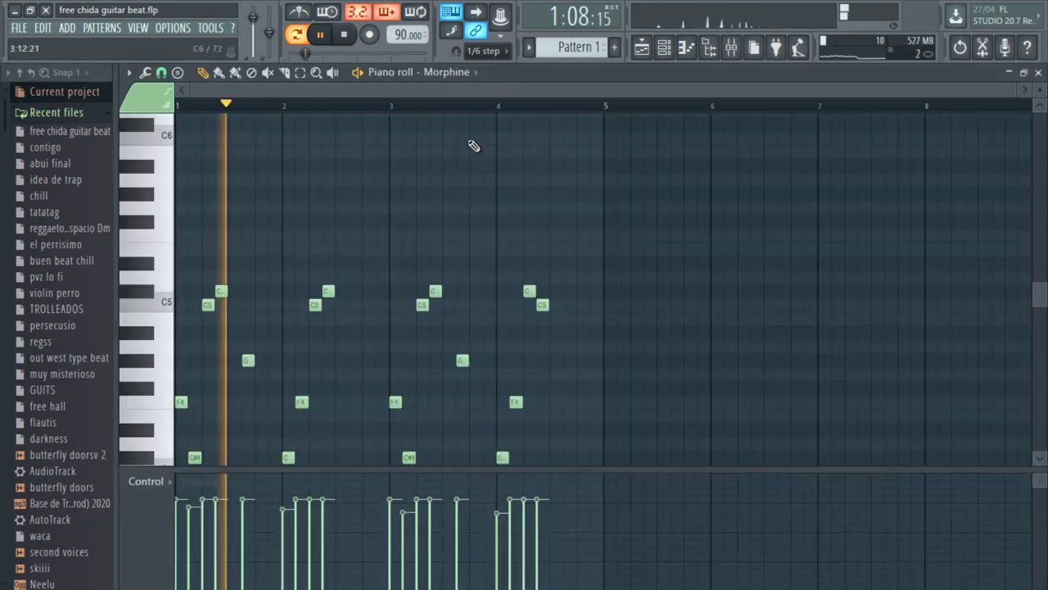
scroll(432, 175, "down", 3)
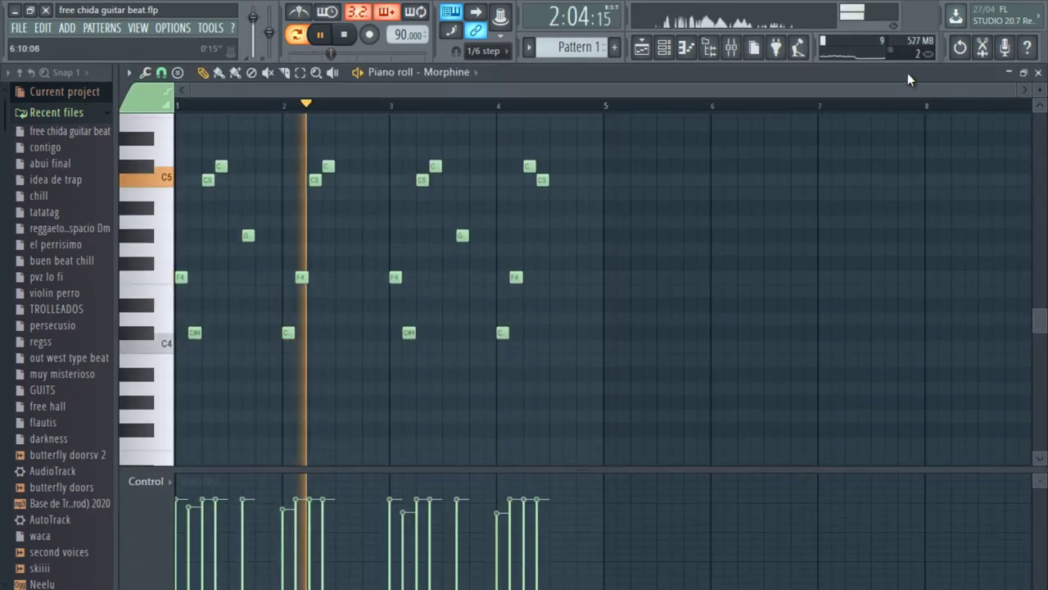
left_click_drag(1022, 91, 603, 99)
scroll(445, 171, "up", 1)
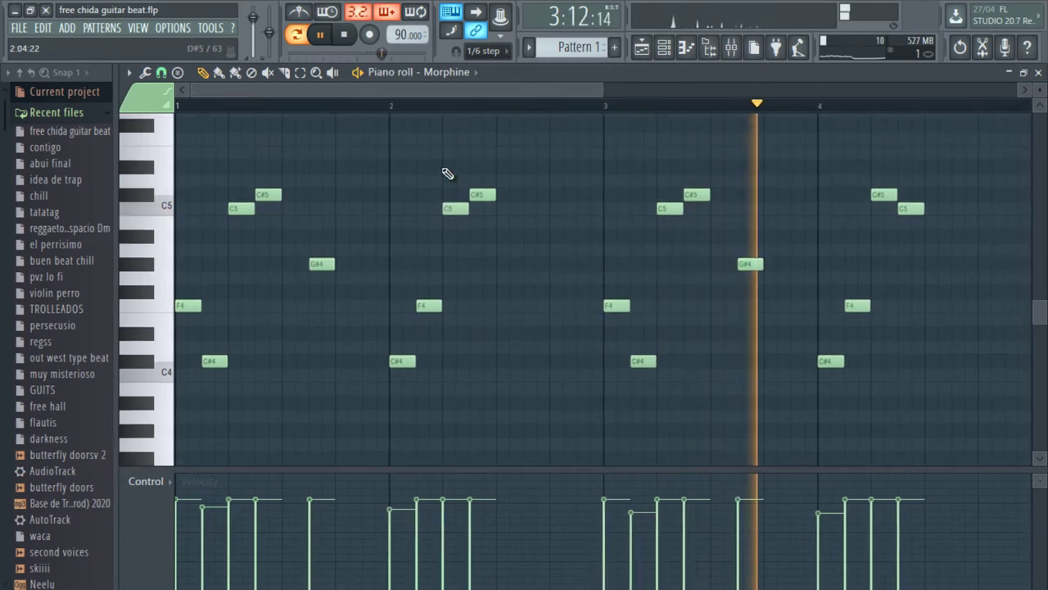
scroll(444, 171, "up", 1)
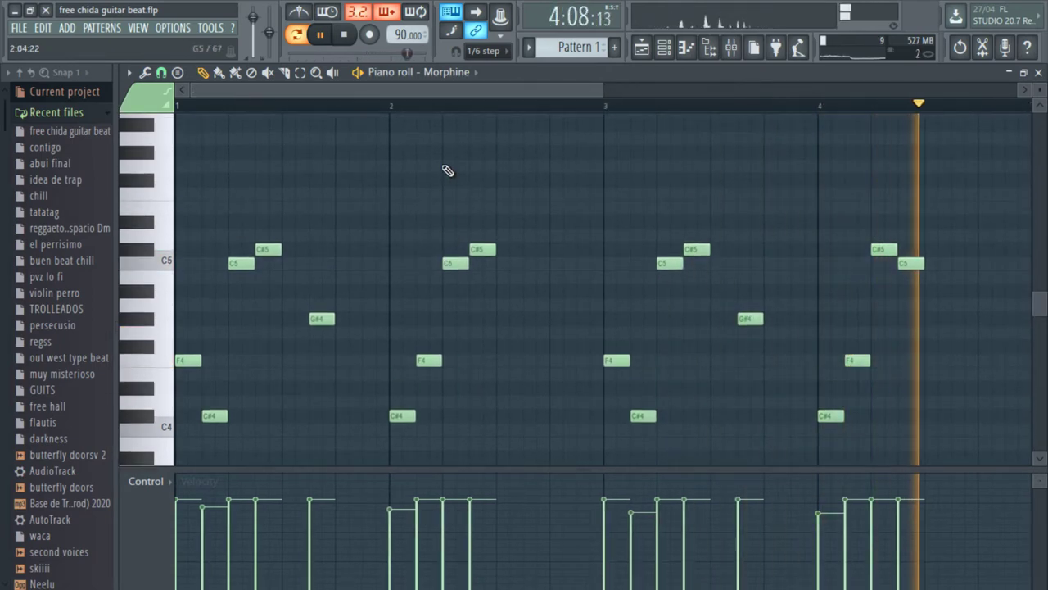
left_click(1038, 72)
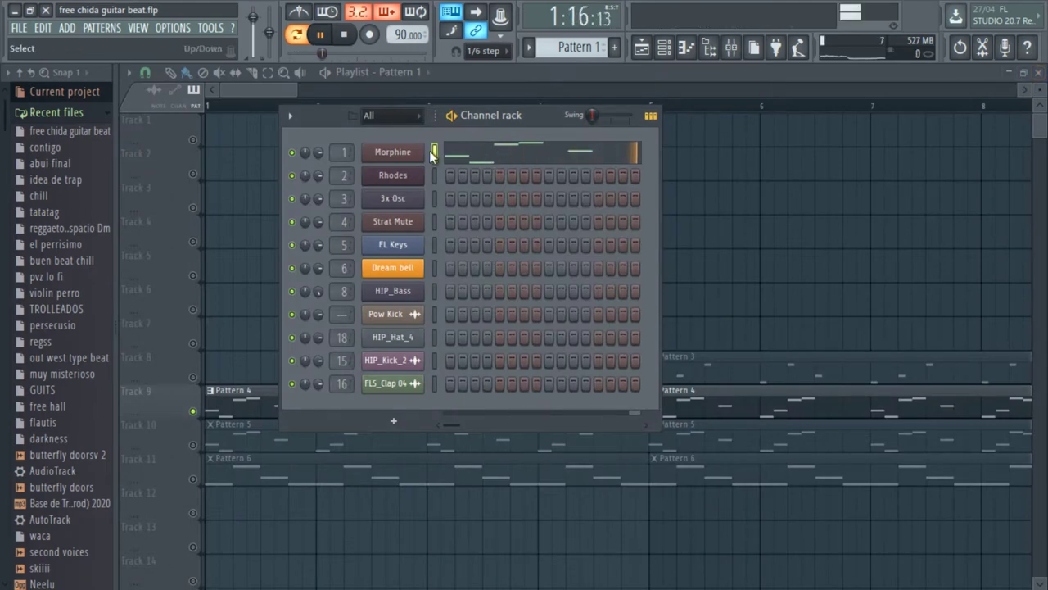
left_click(471, 153)
left_click(1039, 72)
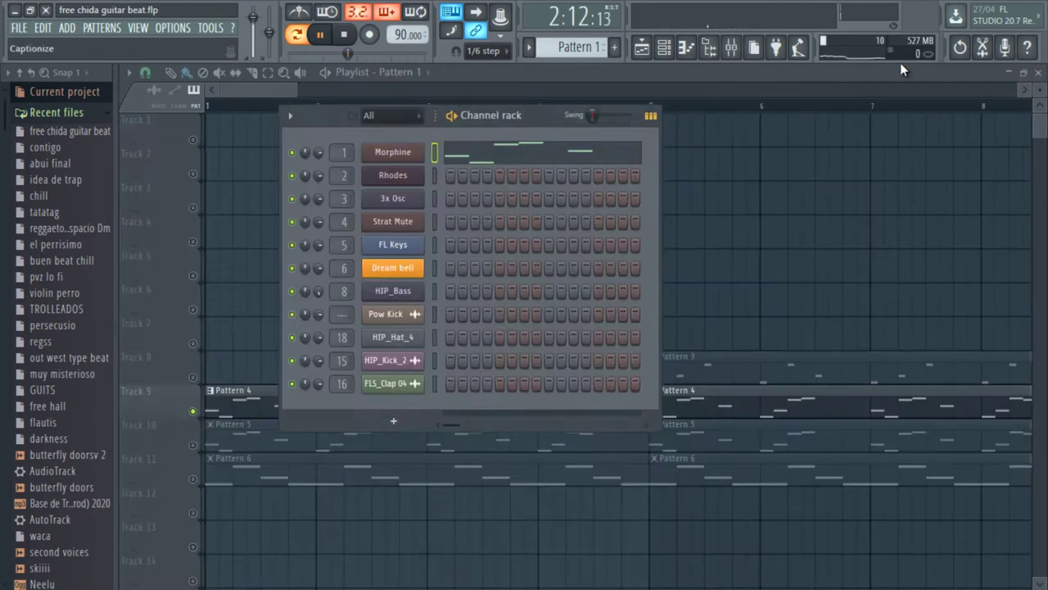
Show the guitar's effects on mixer Insert 1, bring the effect slots fully into view, and bypass Soundgoodizer
left_click(731, 47)
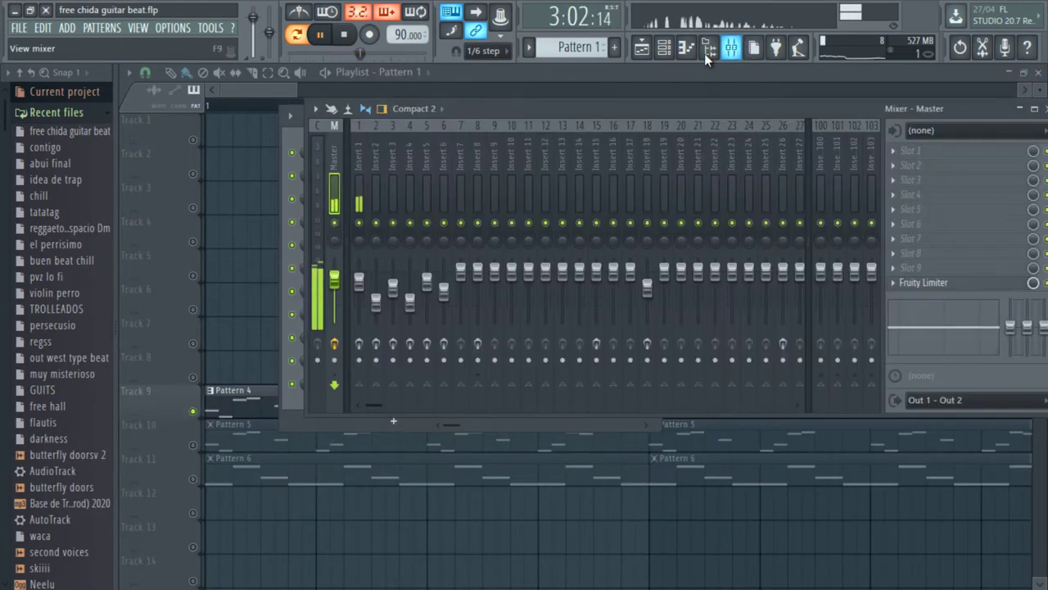
left_click(362, 181)
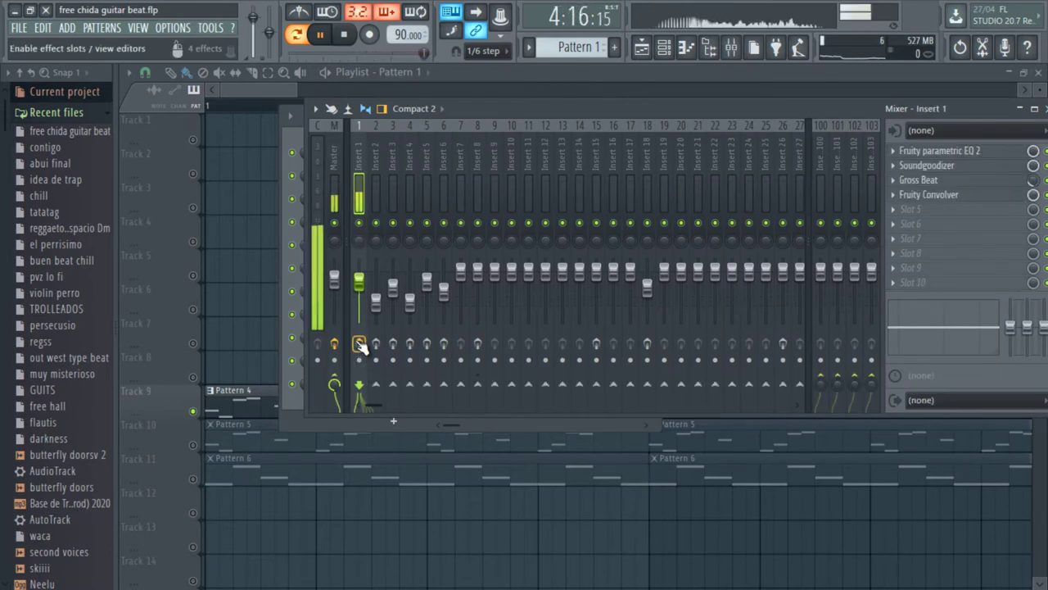
left_click(361, 345)
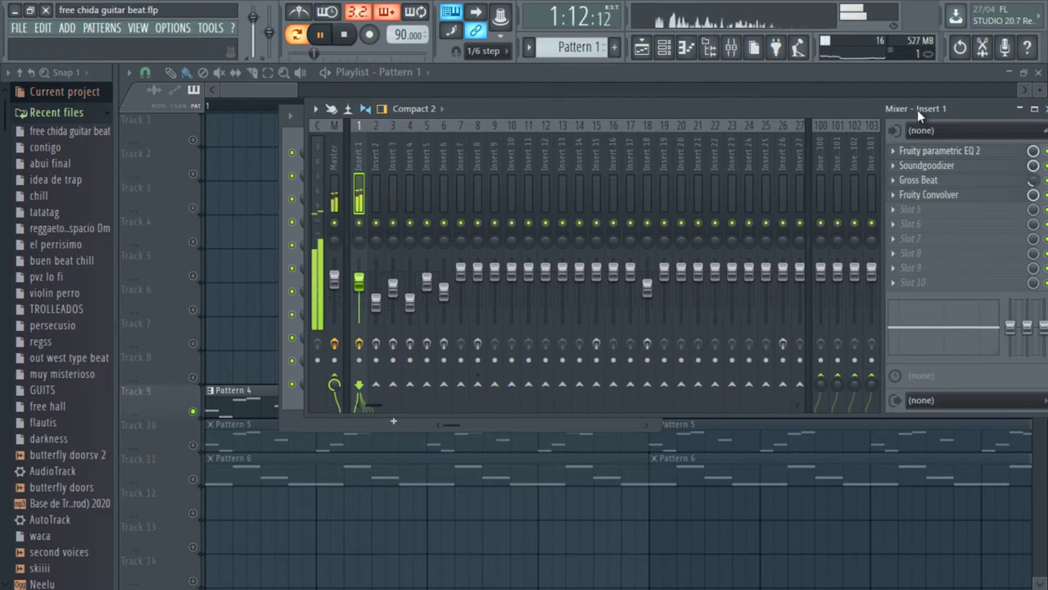
left_click_drag(847, 110, 727, 109)
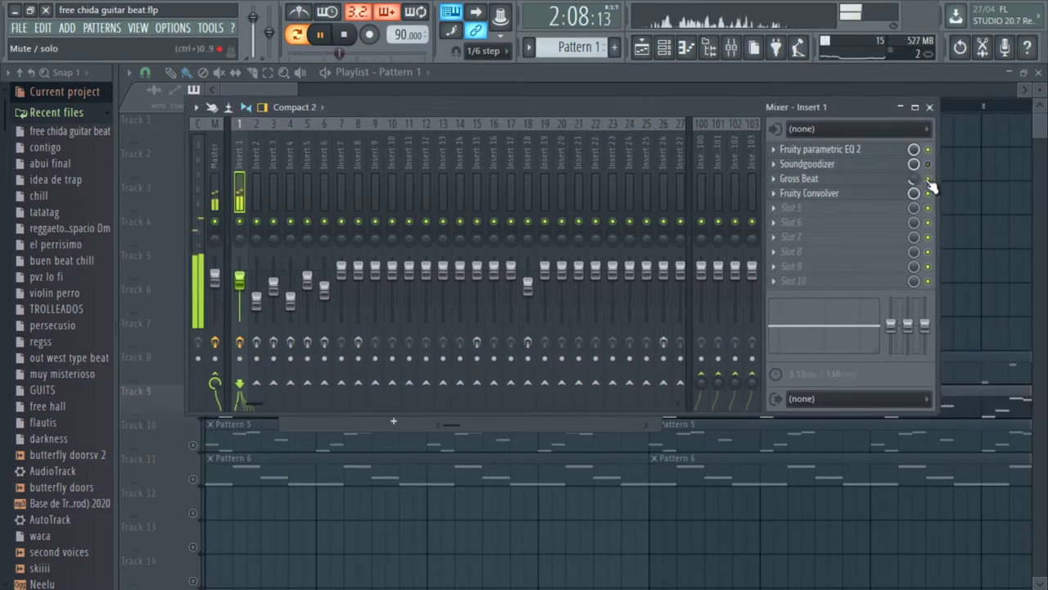
Compare the guitar with and without Fruity parametric EQ 2 on Insert 1, and examine the EQ's curve
left_click(790, 150)
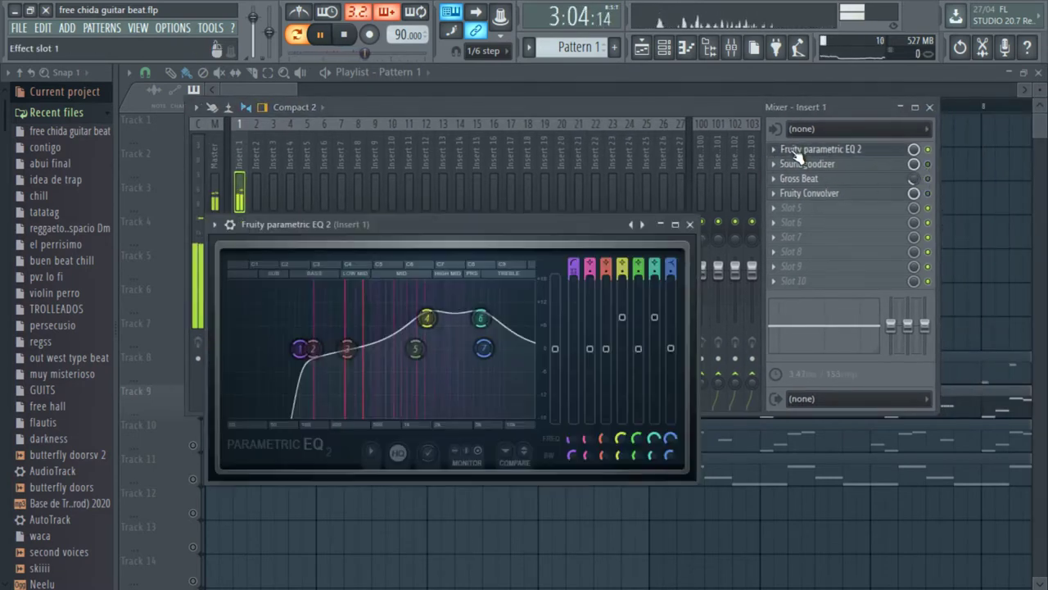
left_click(936, 152)
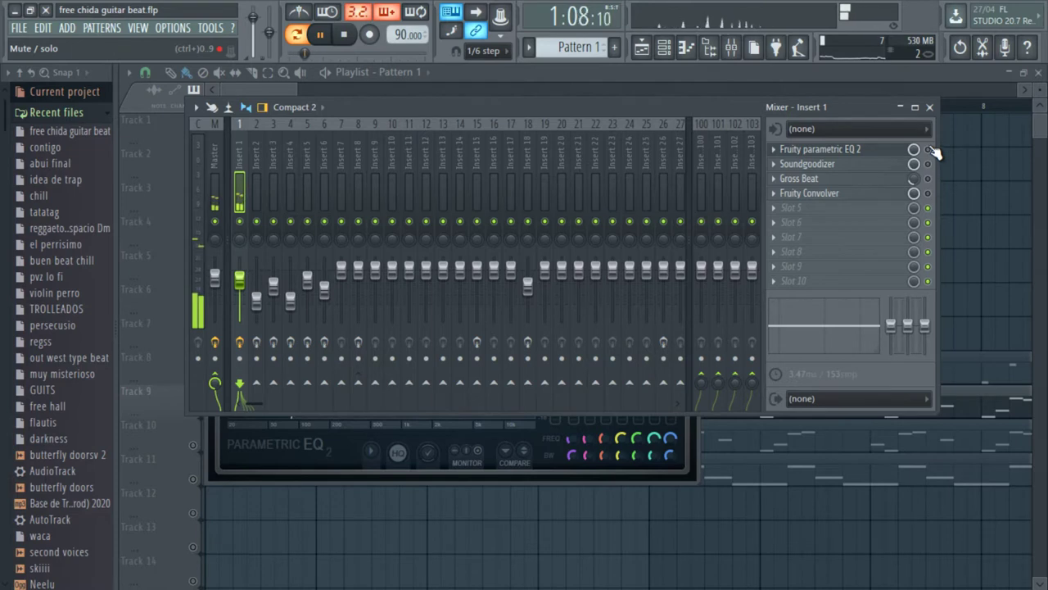
left_click(893, 150)
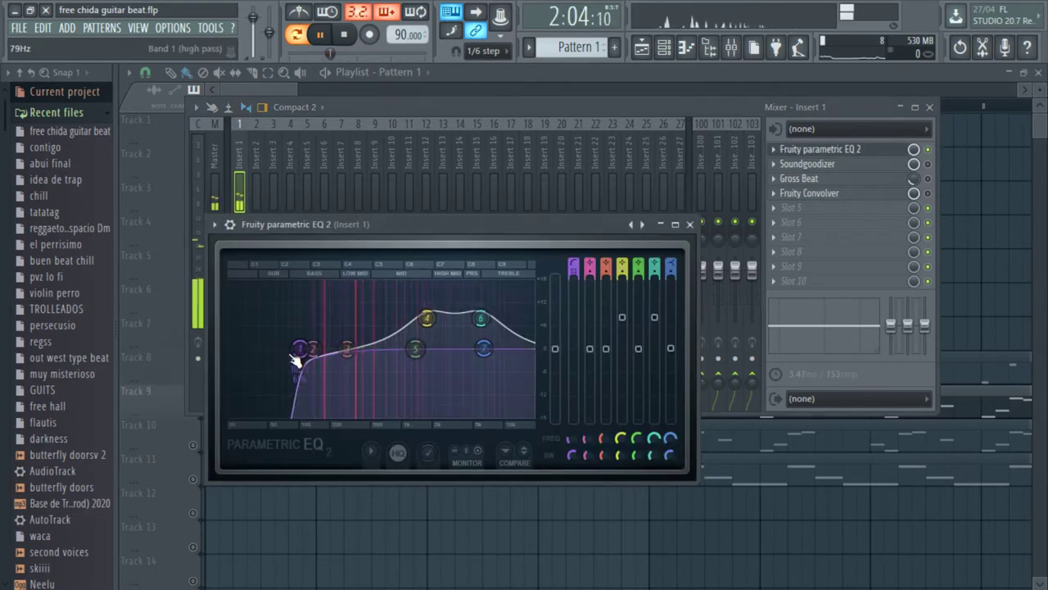
Sweep the high-pass band of Fruity parametric EQ 2 on Insert 1, close the EQ, and compare the guitar with and without Soundgoodizer
left_click_drag(269, 358, 416, 349)
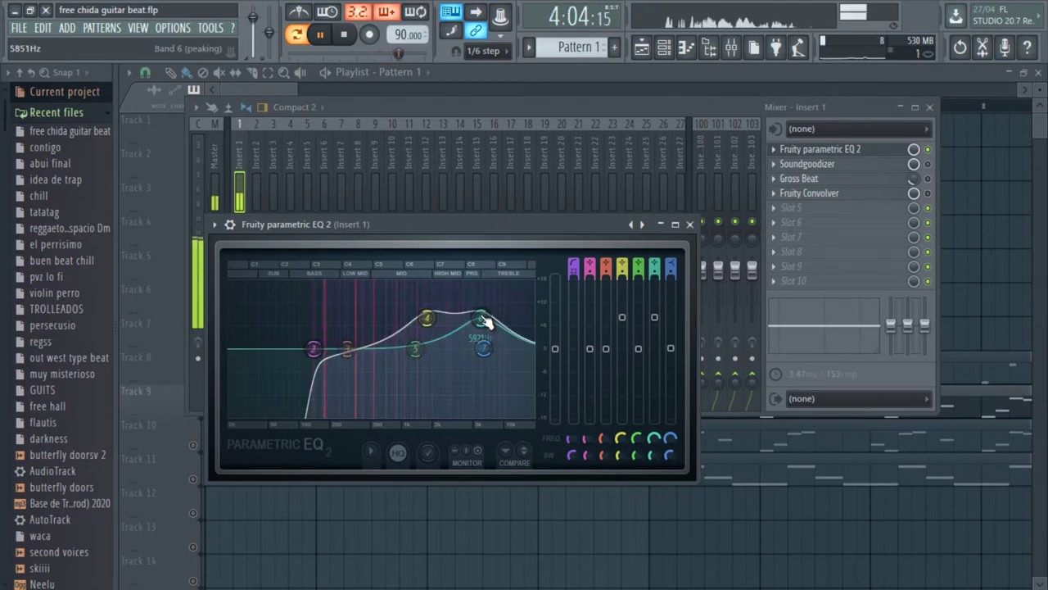
left_click(690, 223)
left_click(877, 168)
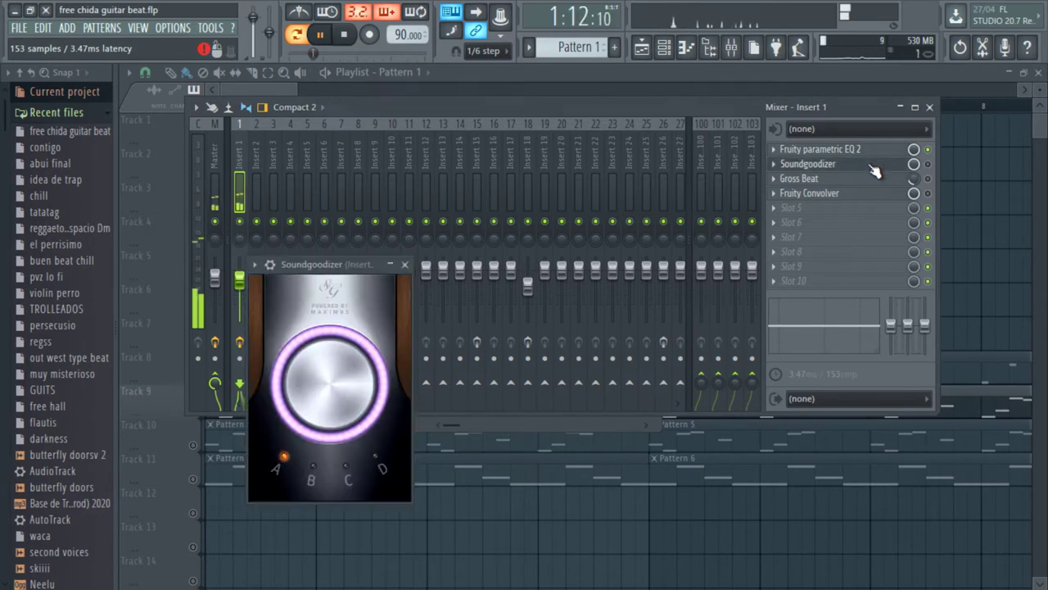
left_click(877, 168)
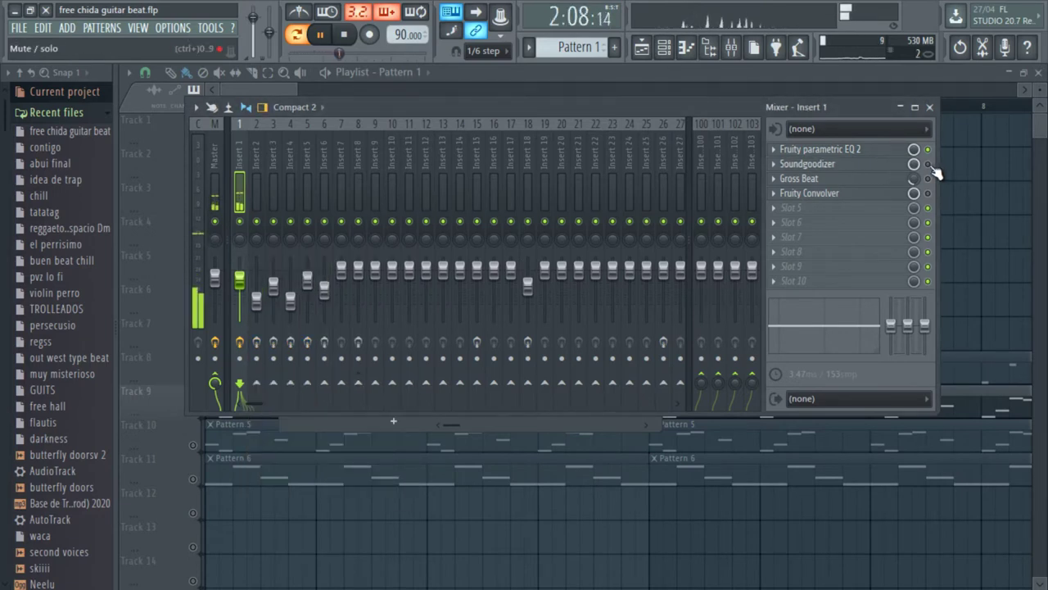
left_click(872, 168)
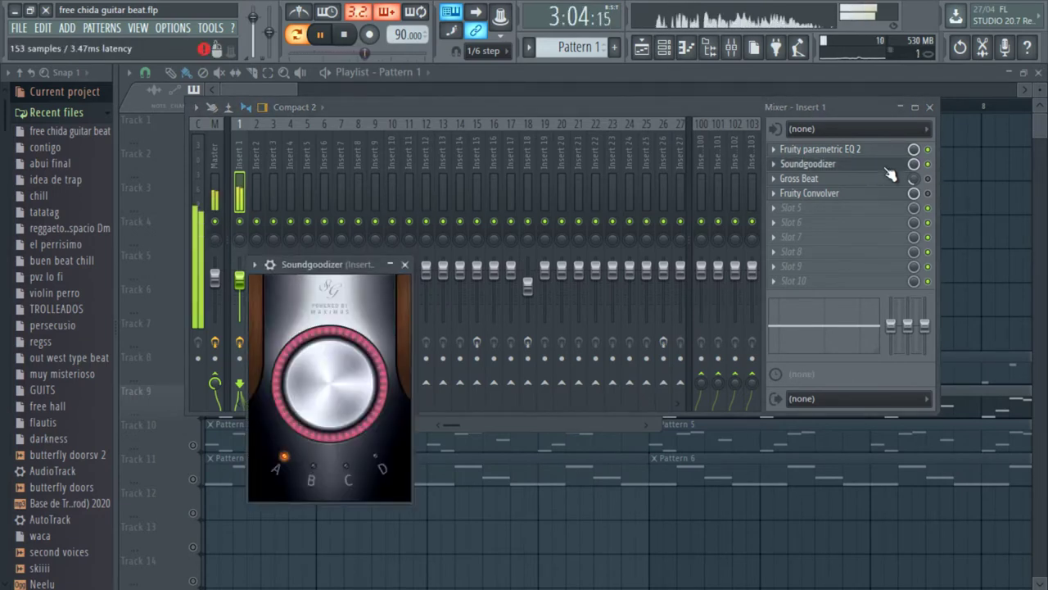
left_click(929, 164)
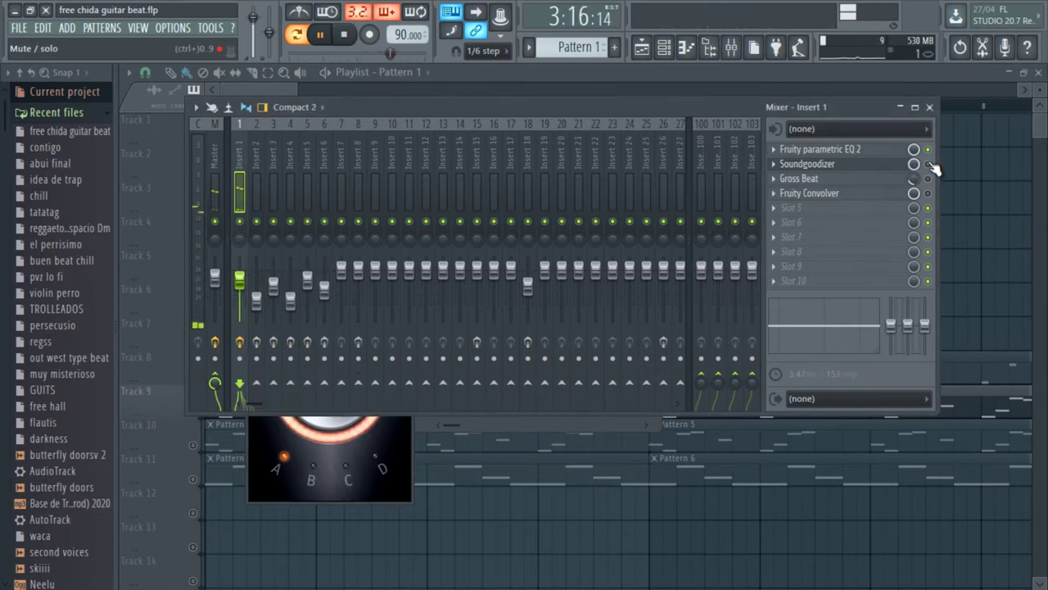
Enable Gross Beat on Insert 1, try its mix level while playing, and examine its 1 Beat Rpt time setting
left_click(890, 179)
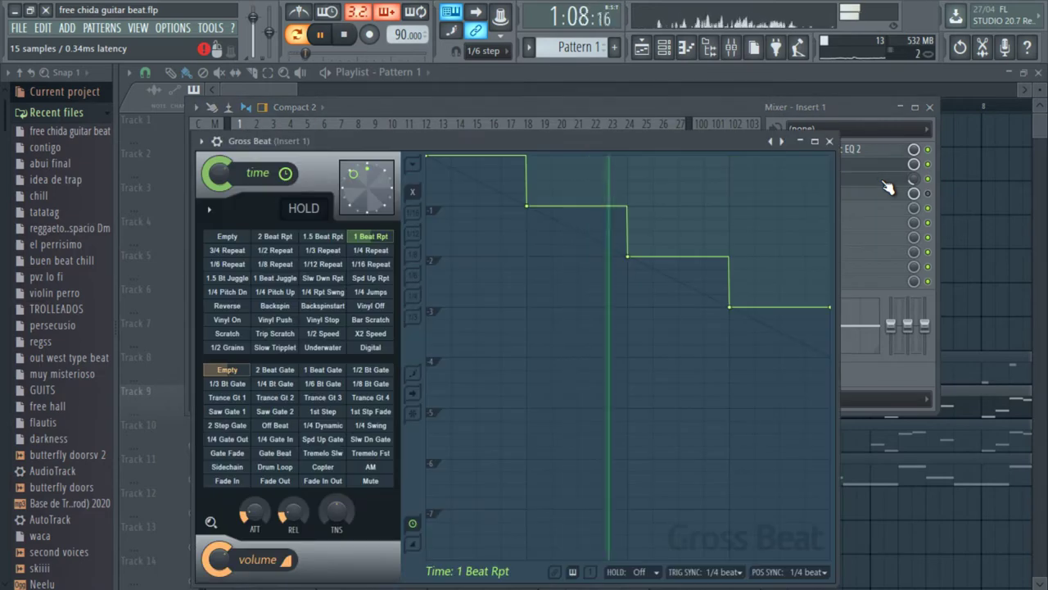
left_click(829, 141)
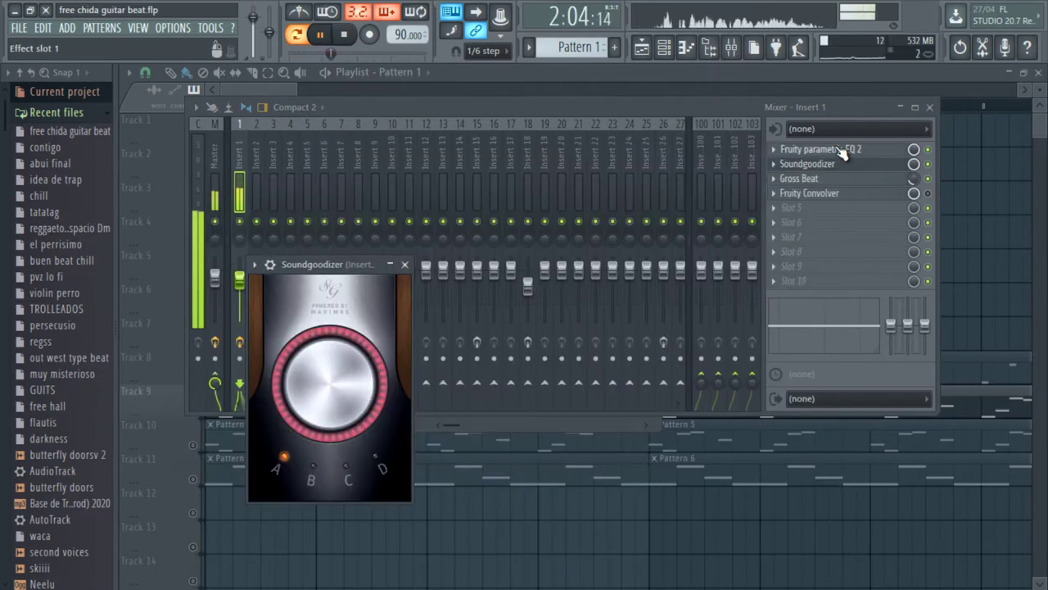
key("space")
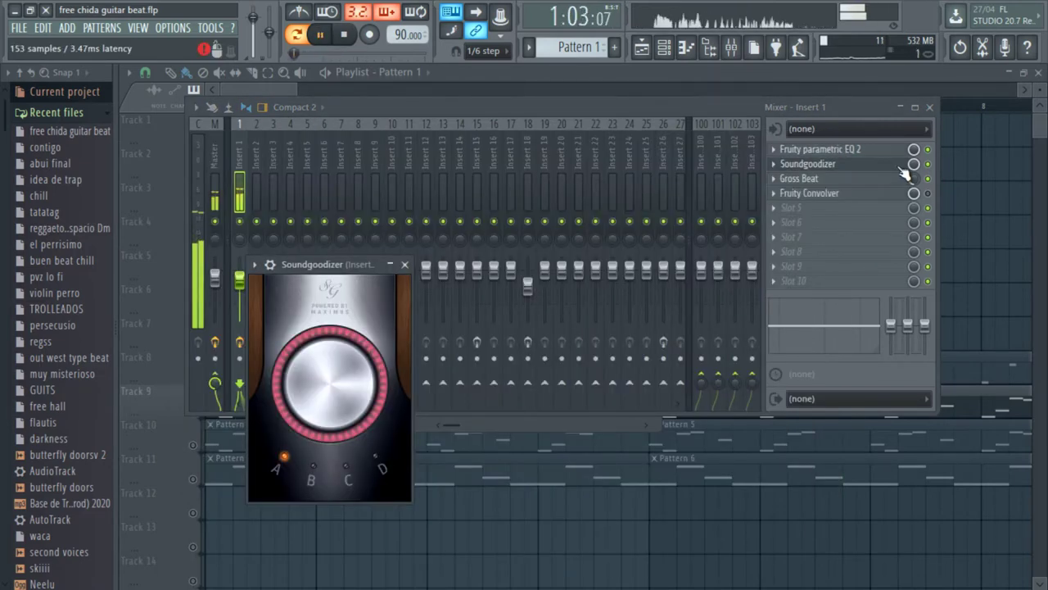
left_click(914, 180)
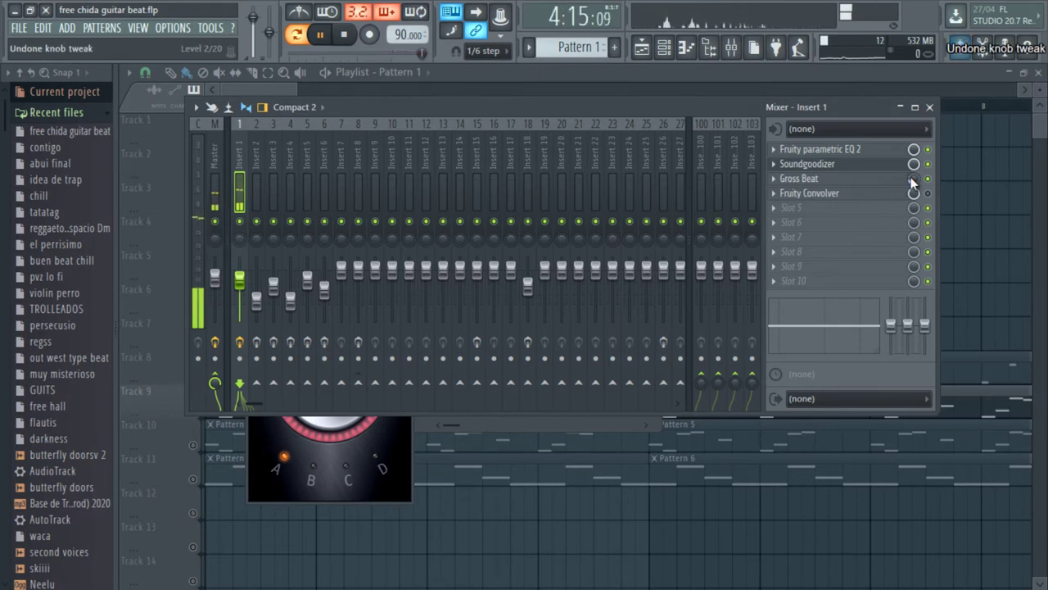
left_click_drag(913, 182, 889, 194)
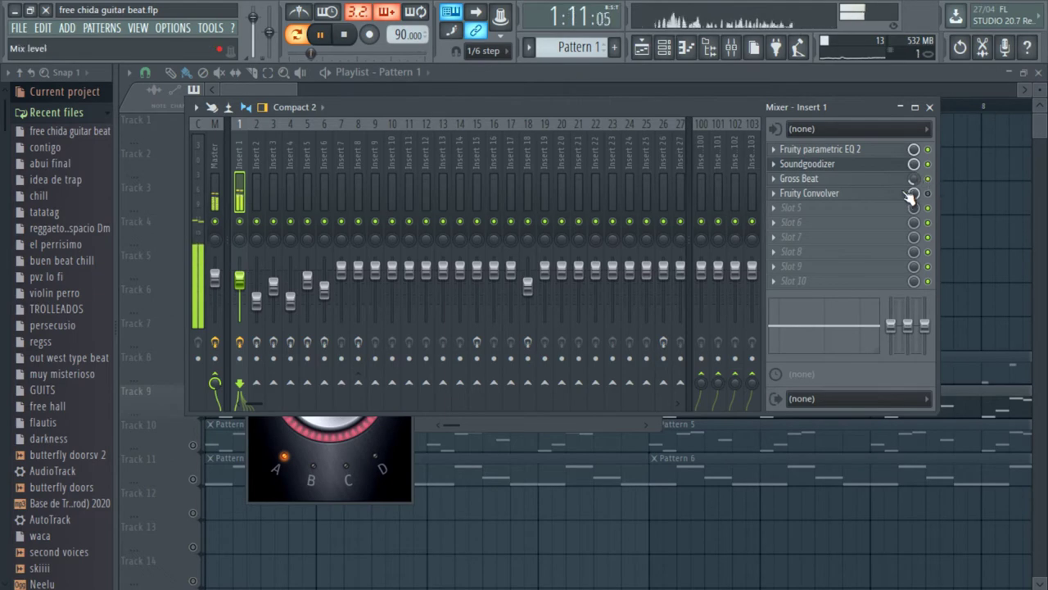
left_click(852, 178)
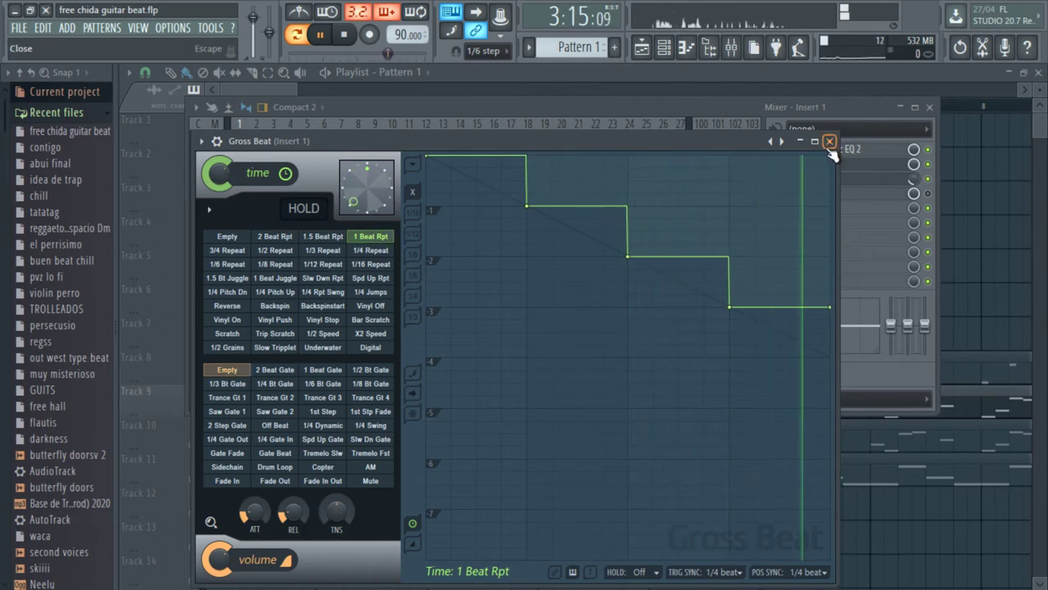
left_click(829, 141)
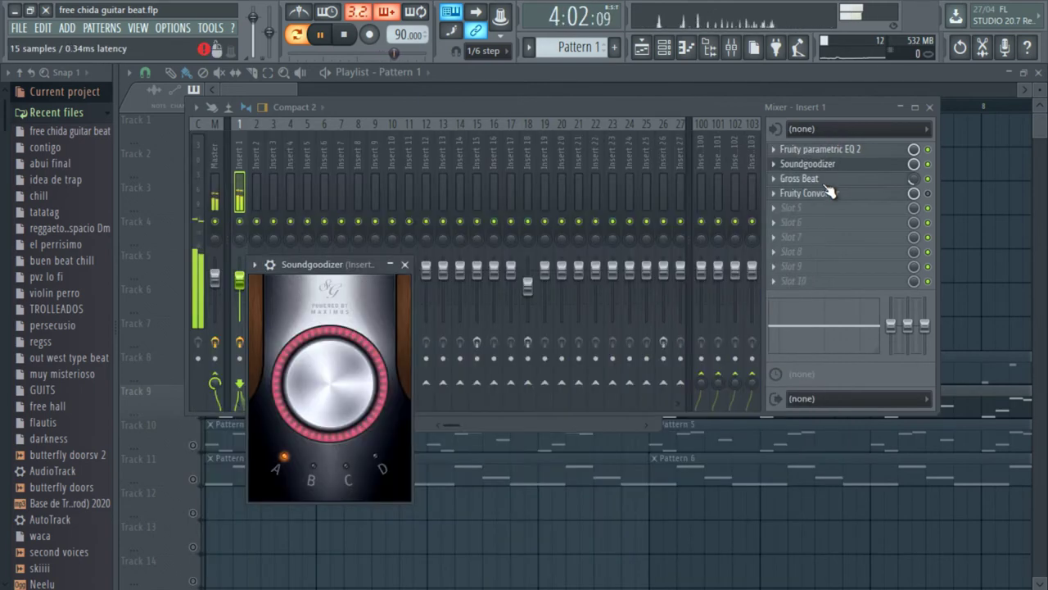
left_click(890, 170)
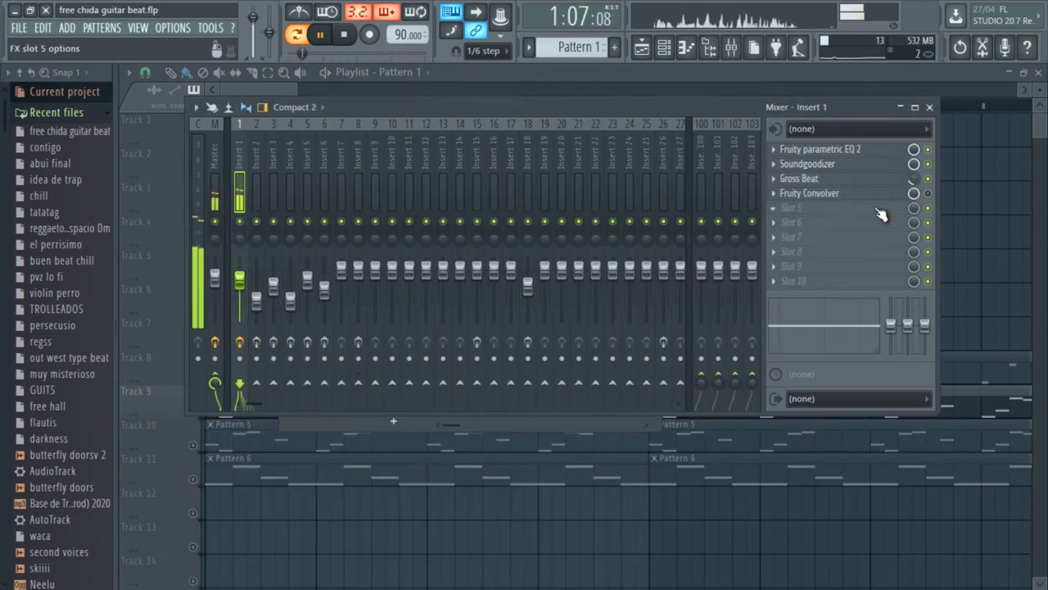
Enable Fruity Convolver on Insert 1, examine its impulse settings while the guitar plays, and return to the playlist
left_click(882, 195)
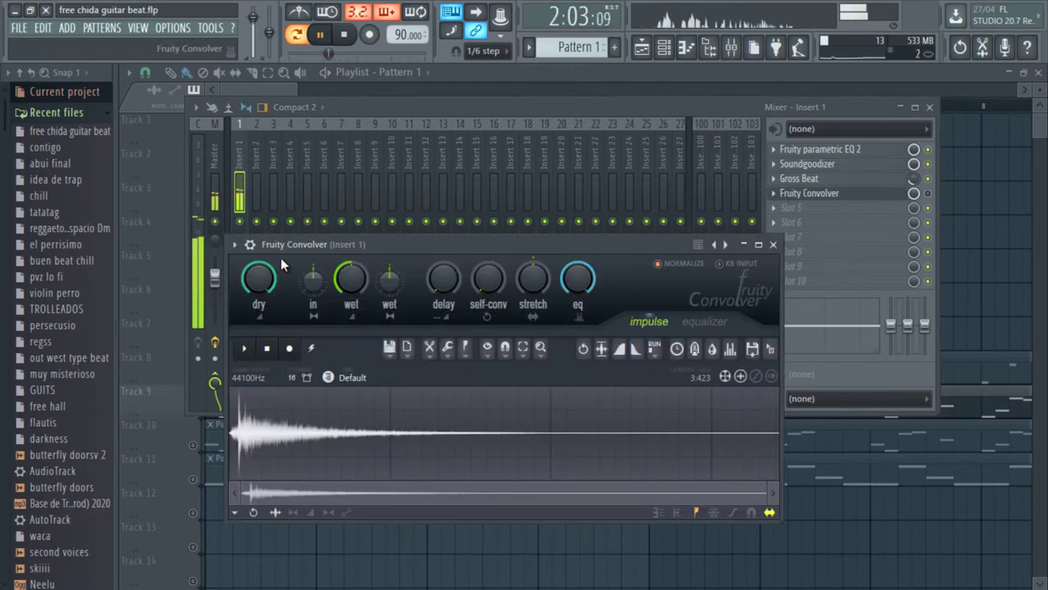
left_click(874, 195)
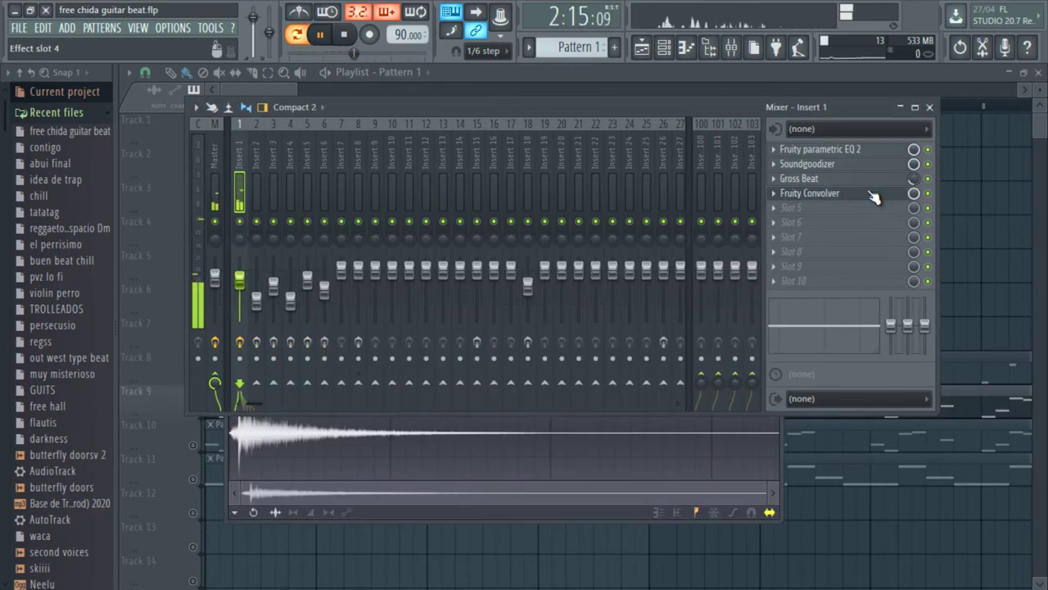
left_click(873, 195)
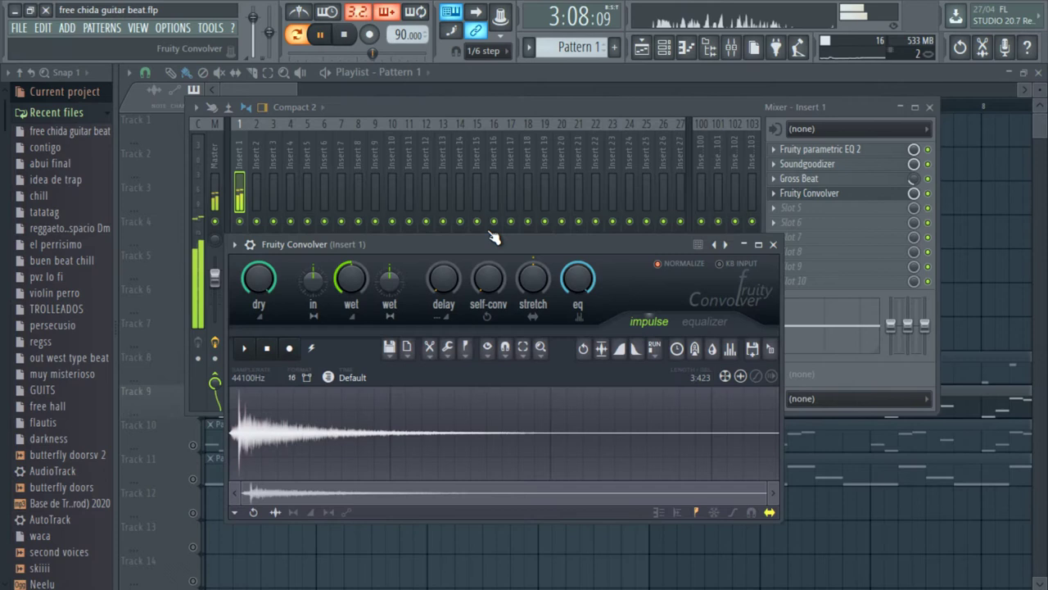
left_click(495, 113)
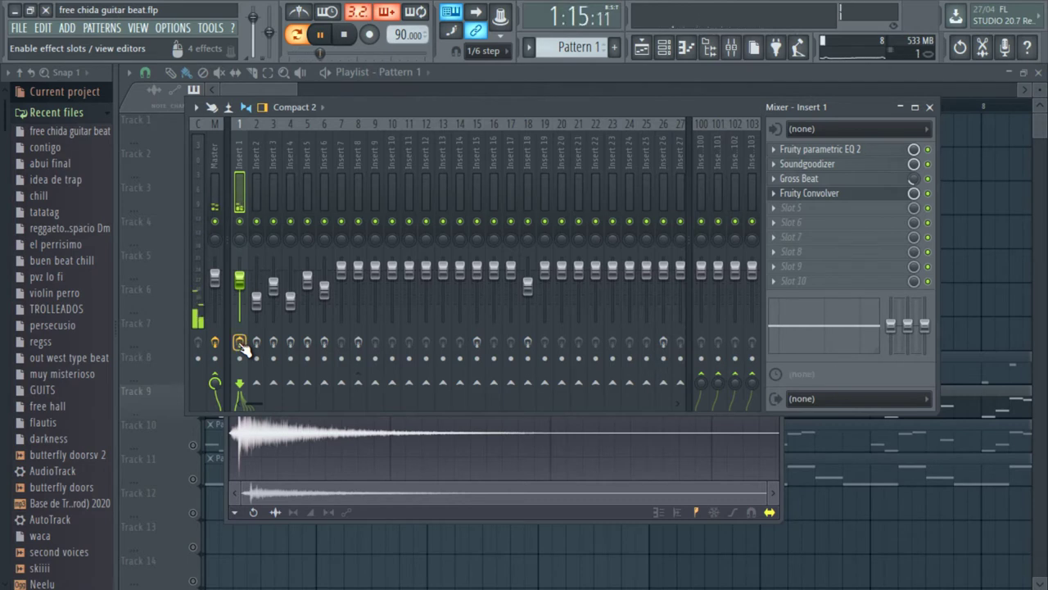
left_click(625, 73)
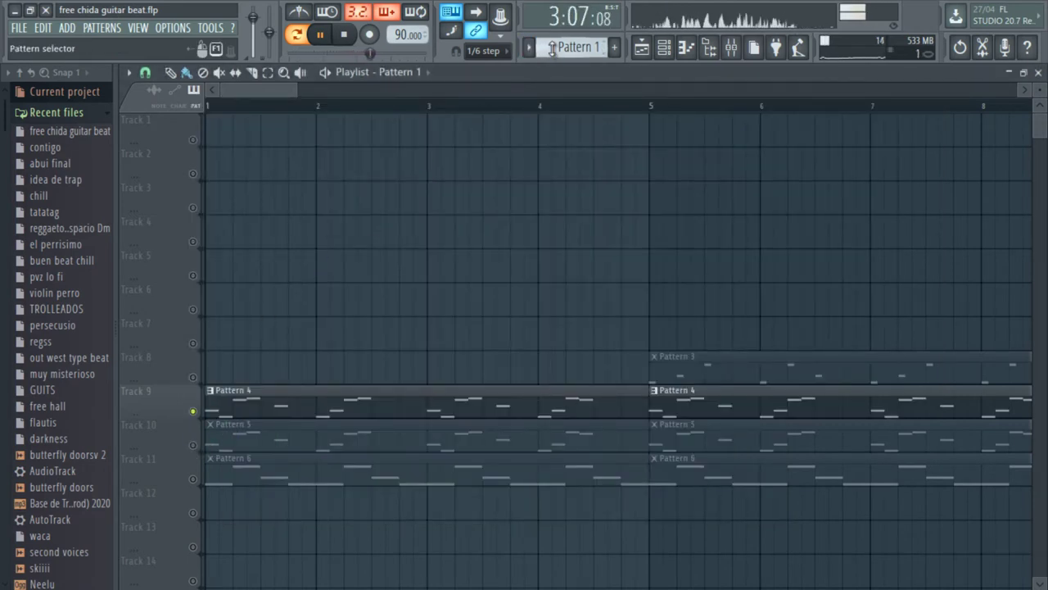
Switch to Pattern 2 and compare its Rhodes melody with Pattern 1's Morphine melody in the channel rack
scroll(552, 48, "down", 2)
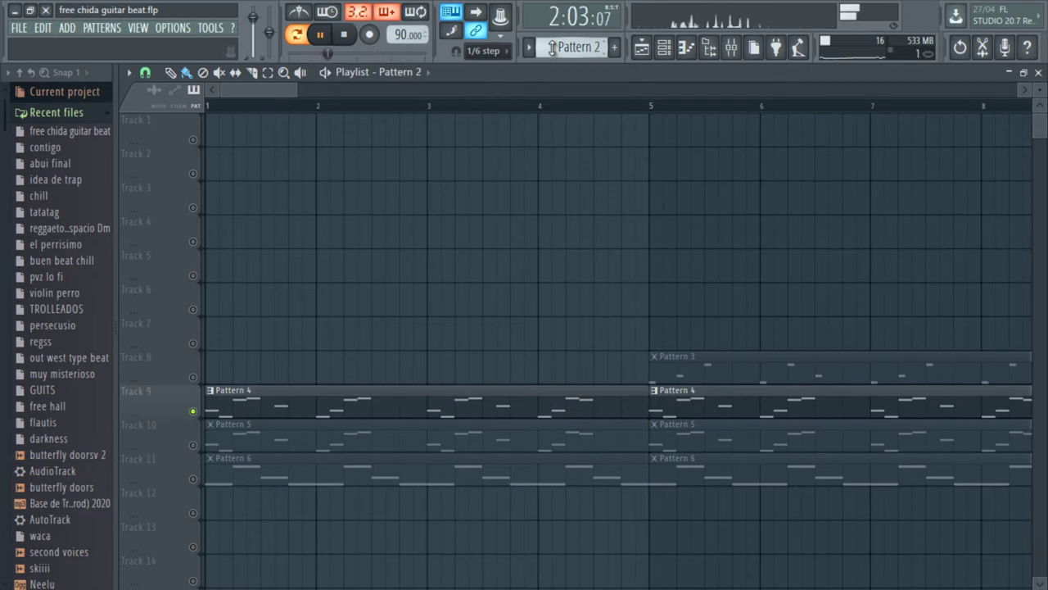
left_click(665, 47)
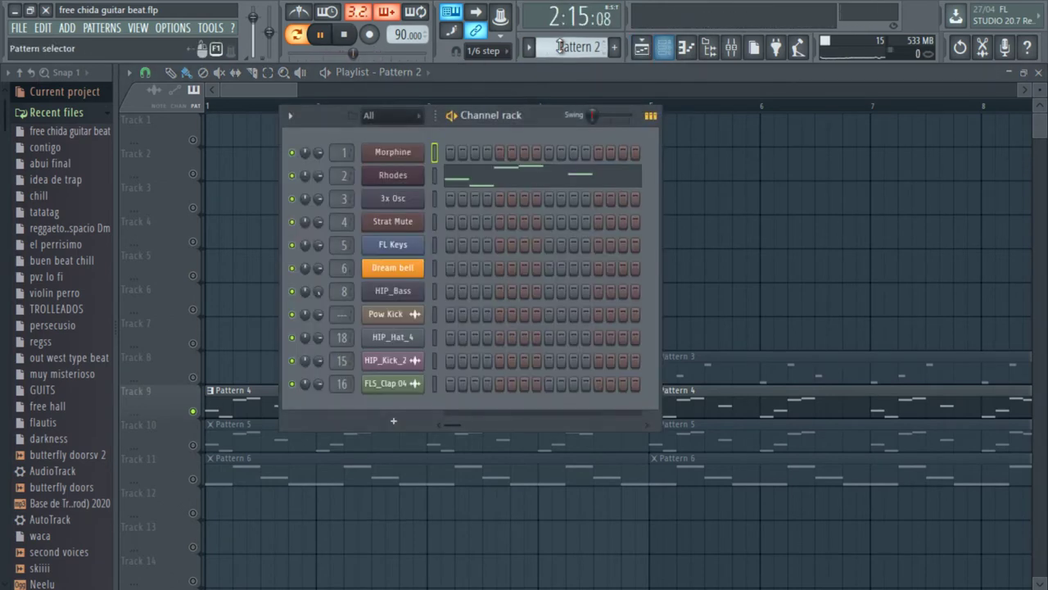
scroll(560, 46, "up", 1)
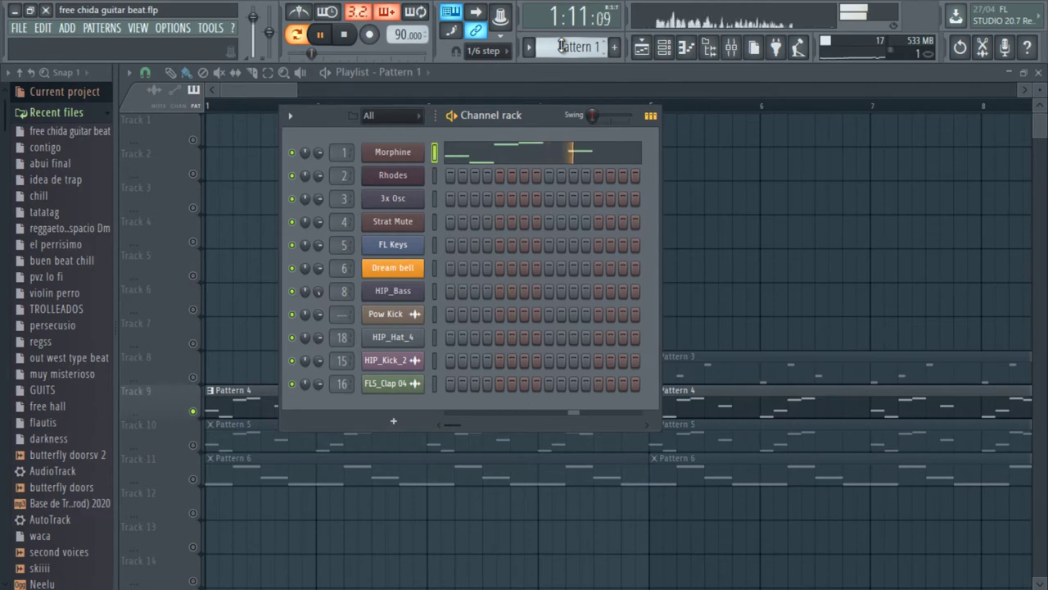
scroll(560, 47, "down", 1)
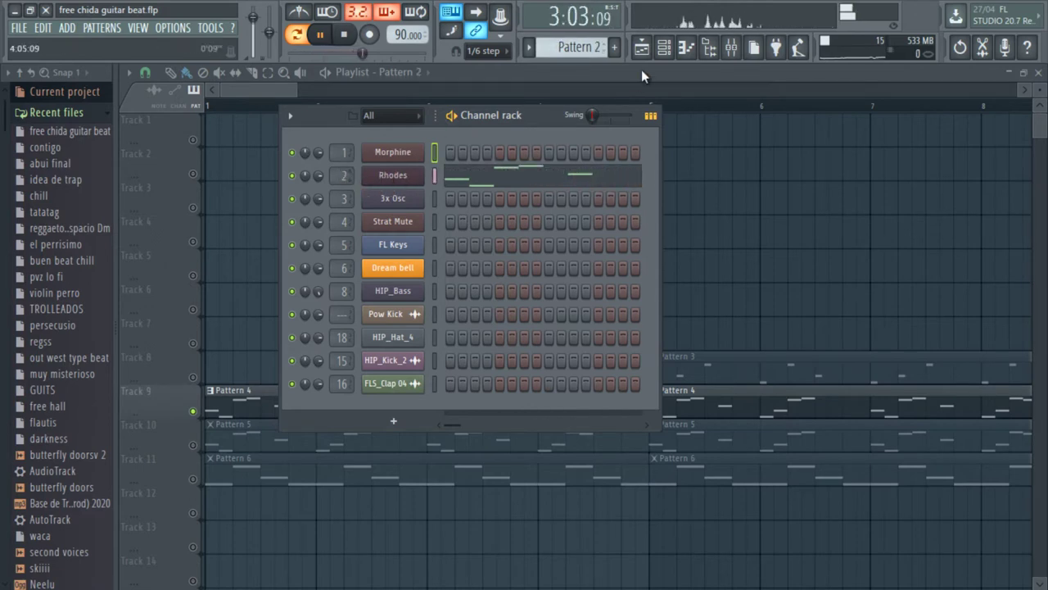
Show the Rhodes' effects on mixer Insert 2, bypass all three, and re-enable only Gross Beat
left_click(732, 49)
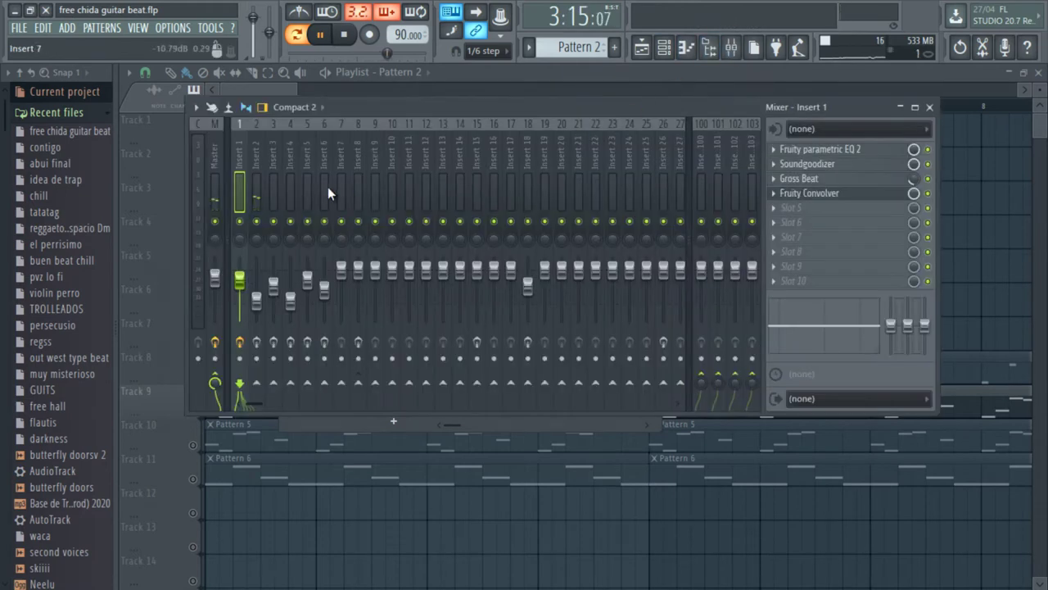
left_click(260, 179)
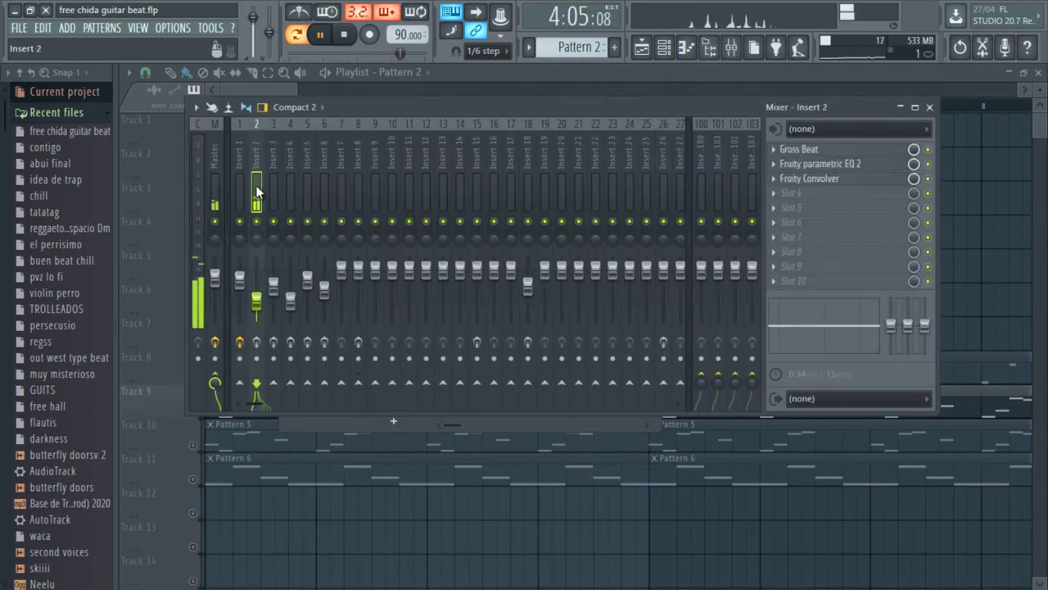
left_click(928, 149)
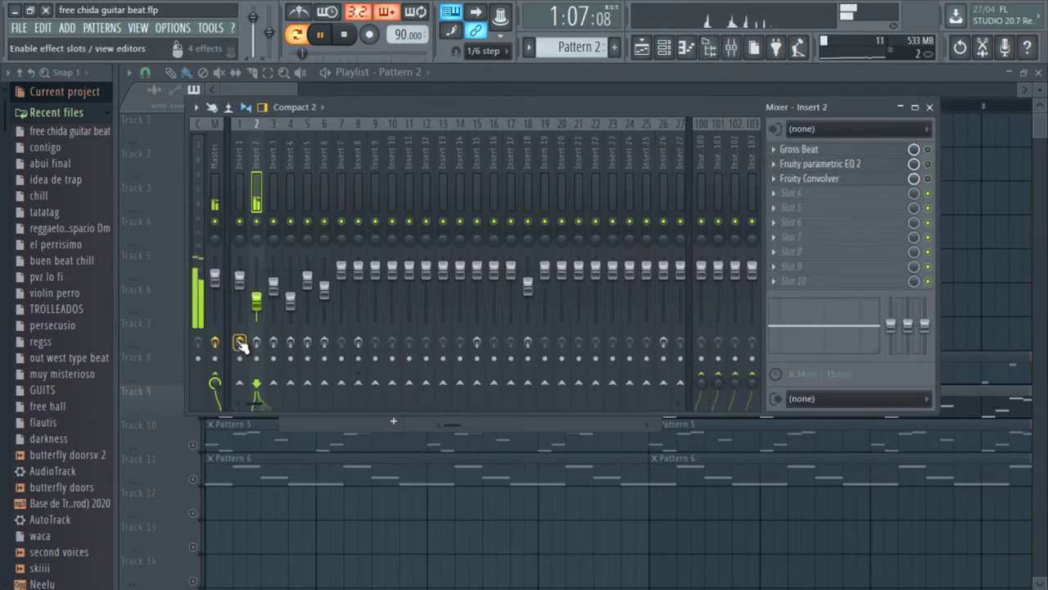
left_click(928, 149)
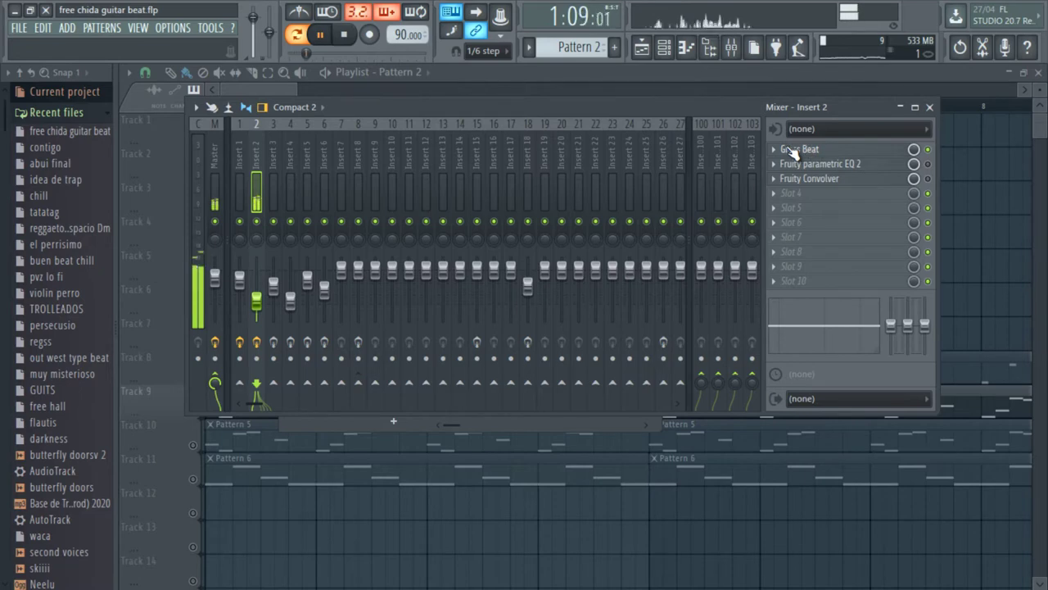
Load Gross Beat's Momentary preset on Insert 2, choose 1/2 Speed for time, and close the plugin
left_click(844, 151)
left_click_drag(448, 286, 388, 140)
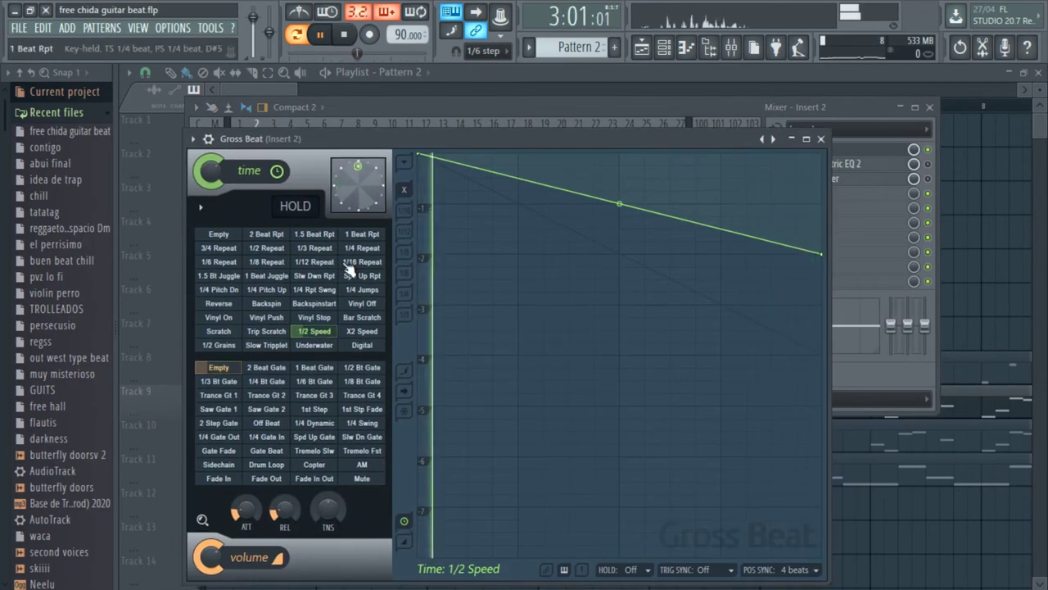
left_click(771, 141)
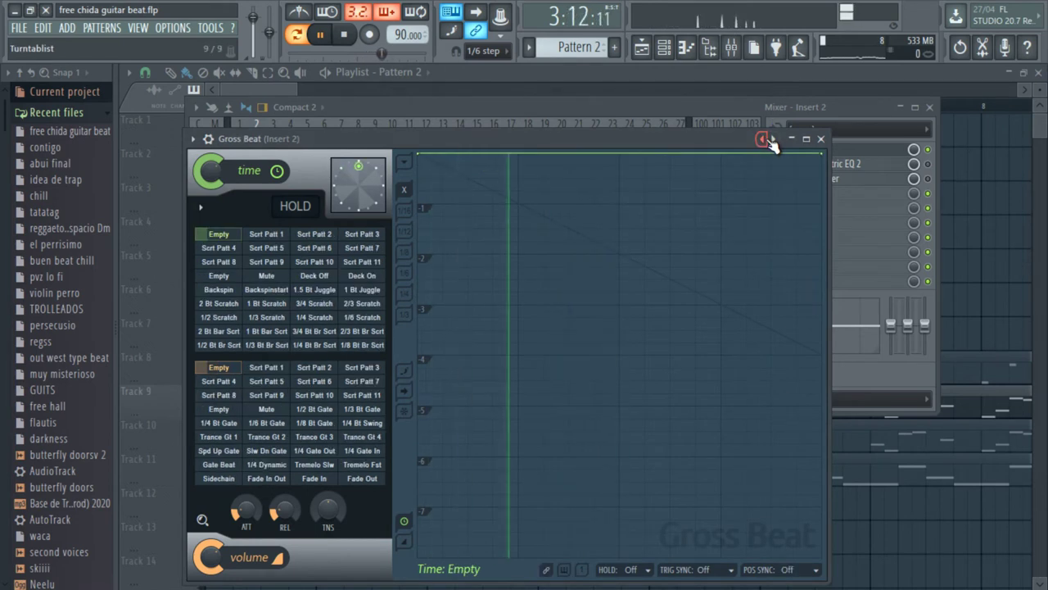
left_click(773, 140)
left_click(794, 178)
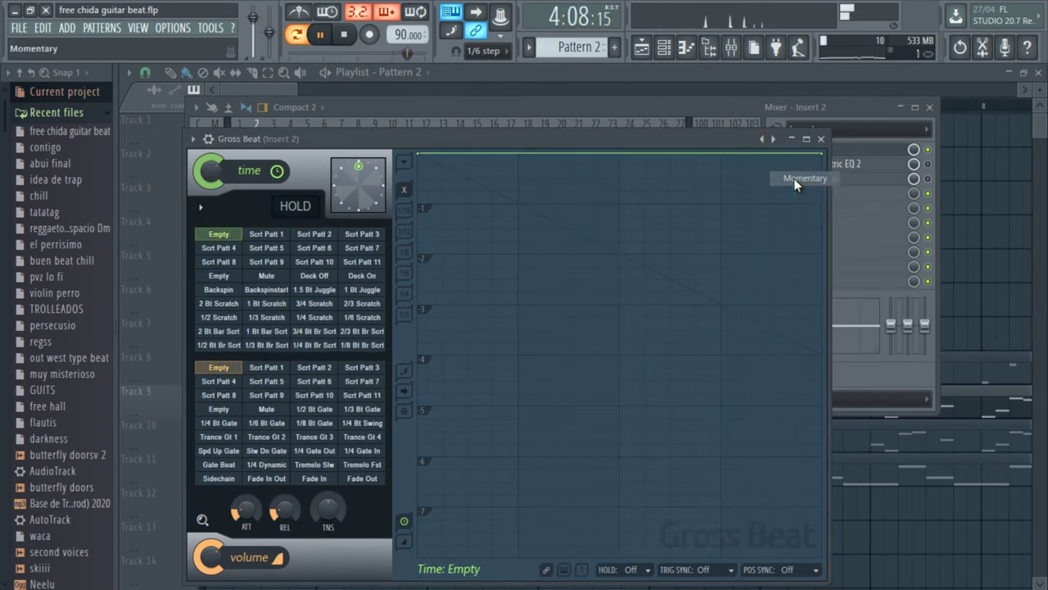
left_click(315, 332)
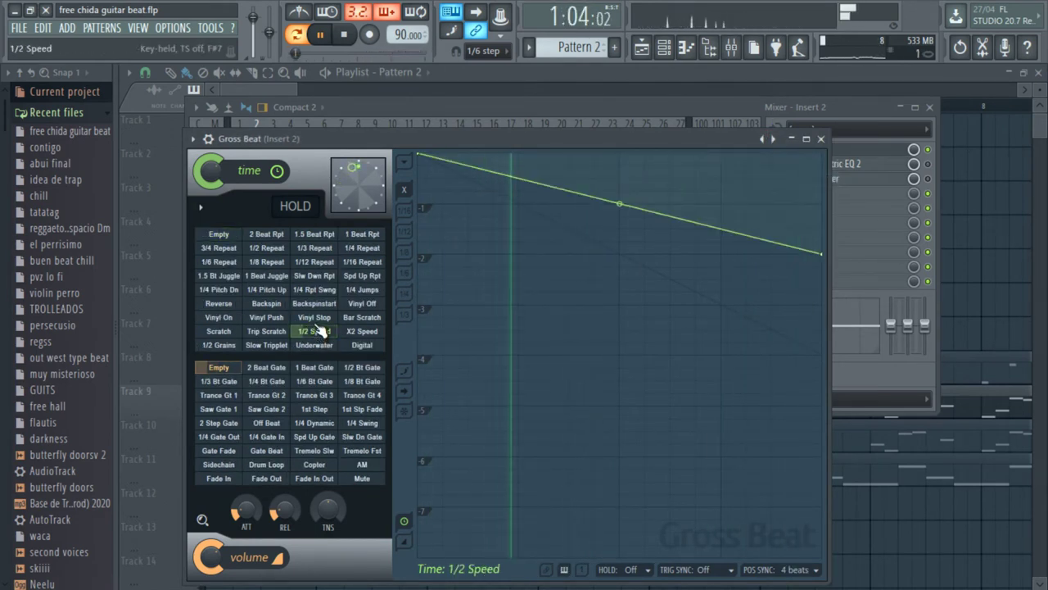
left_click(821, 139)
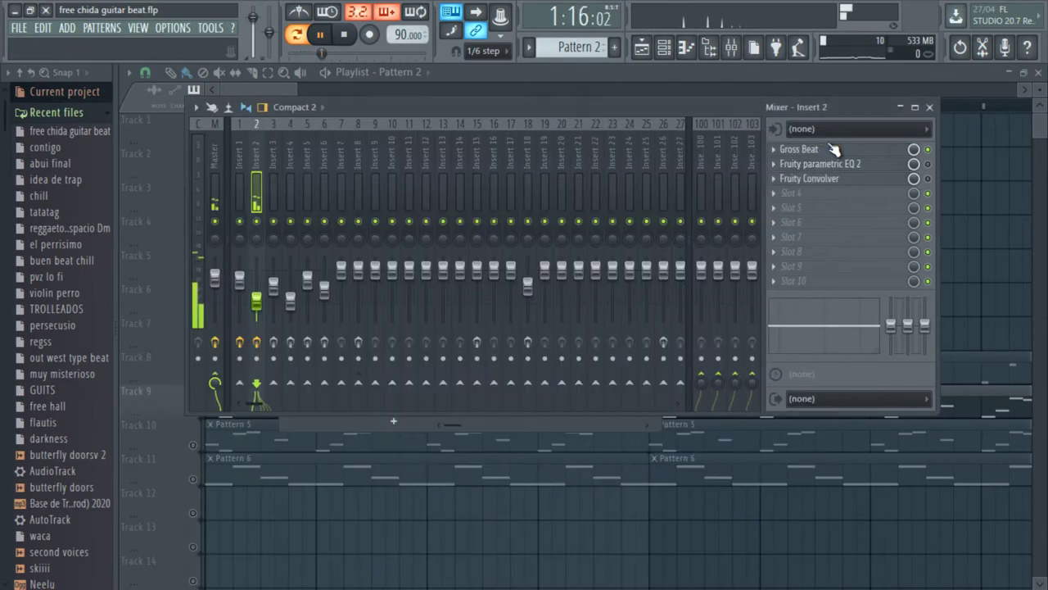
Enable Fruity parametric EQ 2 on Insert 2, sweep its high-pass band over the low frequencies, and close it
left_click(905, 163)
left_click_drag(370, 388, 327, 381)
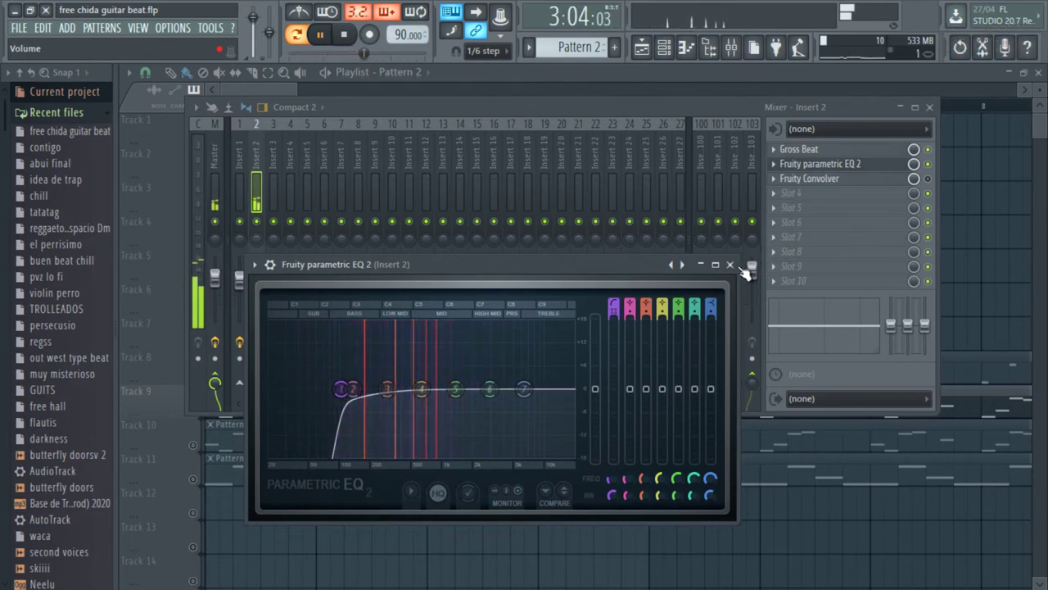
left_click(730, 265)
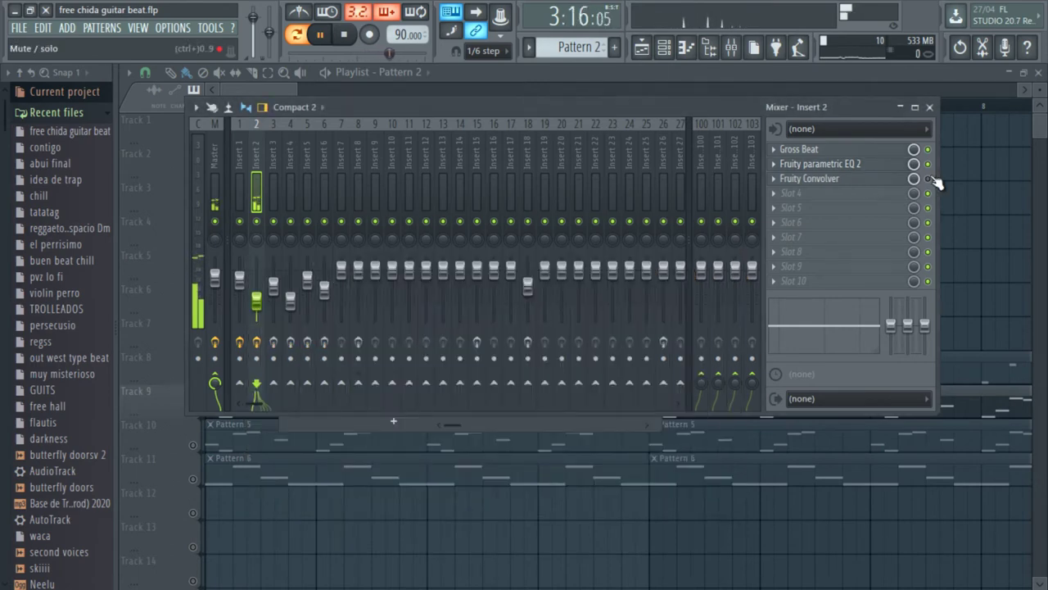
Enable Fruity Convolver on Insert 2, examine its settings, and return to the playlist
left_click(915, 180)
left_click(911, 180)
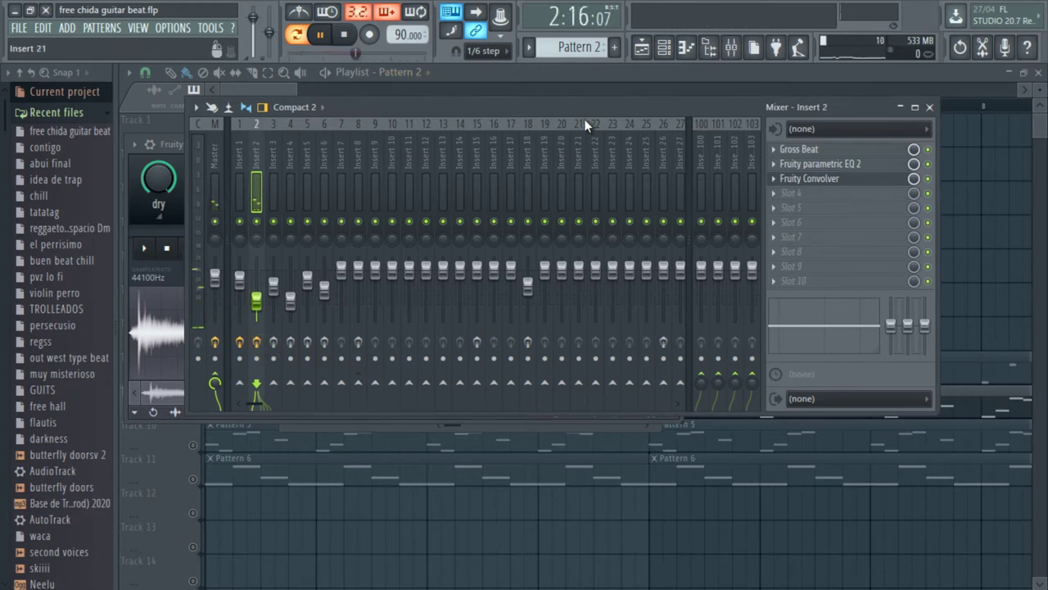
left_click(604, 73)
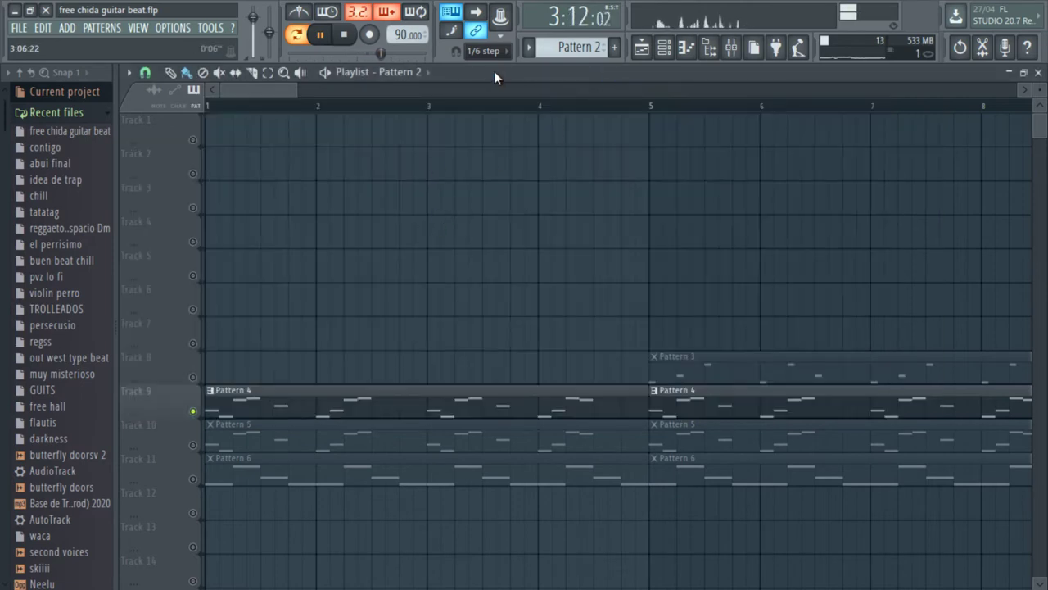
Switch to Pattern 3, play the 3x Osc melody in the piano roll to review its notes, and return to the channel rack
left_click(664, 46)
scroll(602, 47, "down", 1)
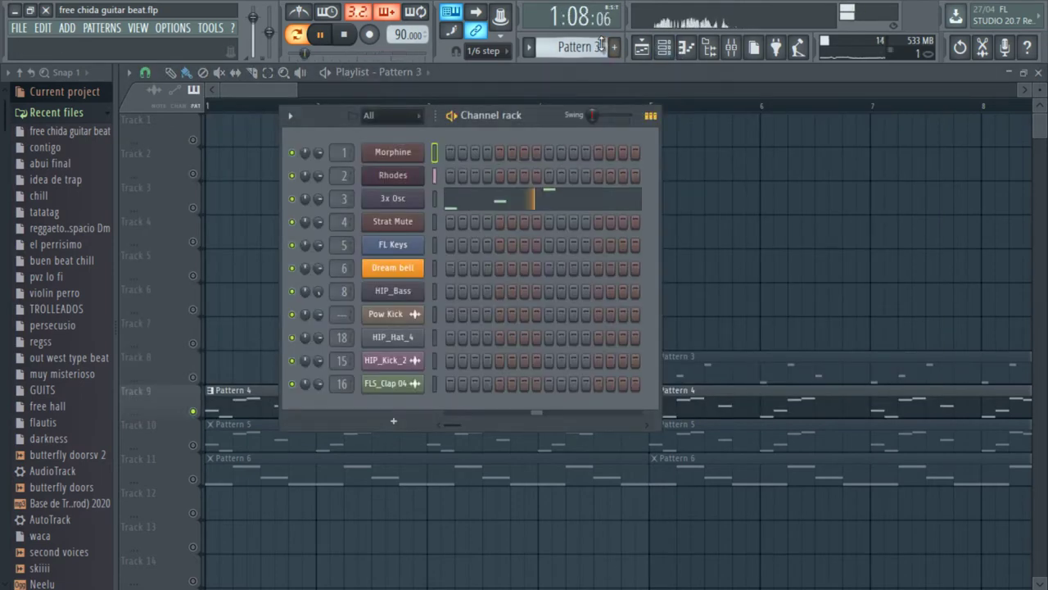
left_click(458, 202)
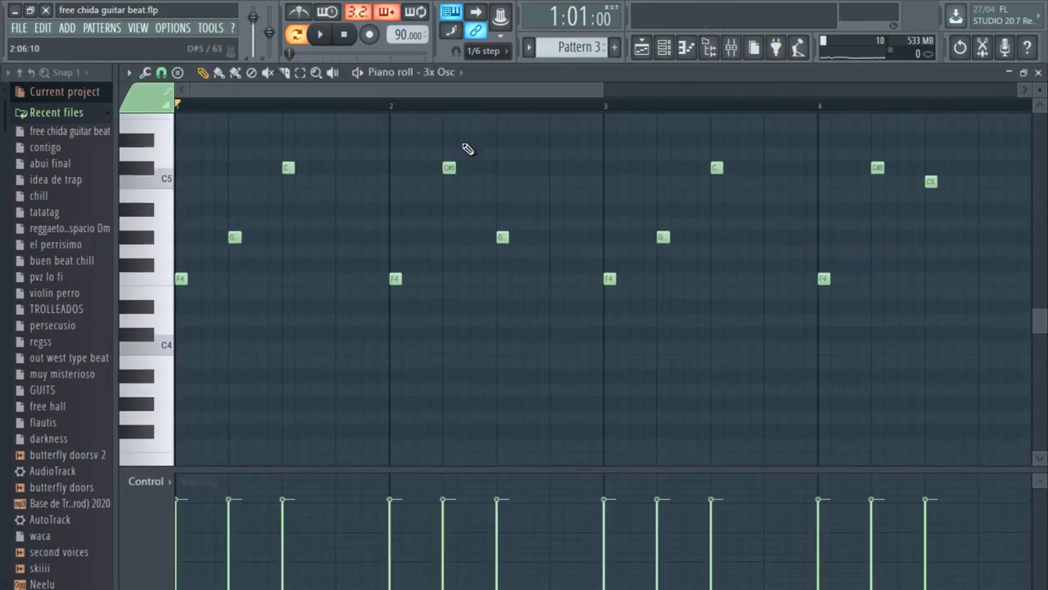
key("space")
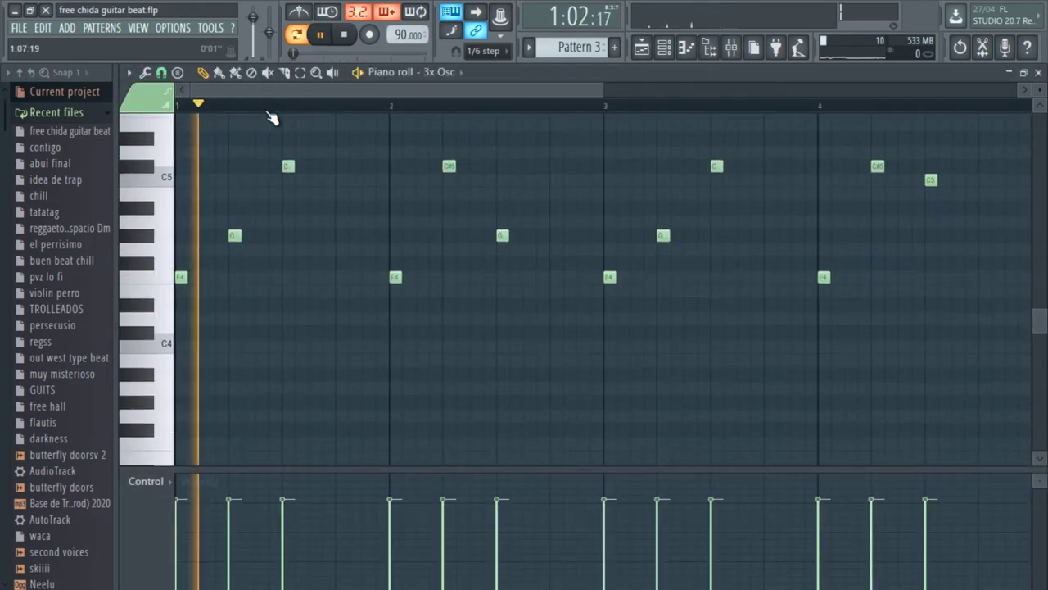
scroll(271, 114, "down", 2)
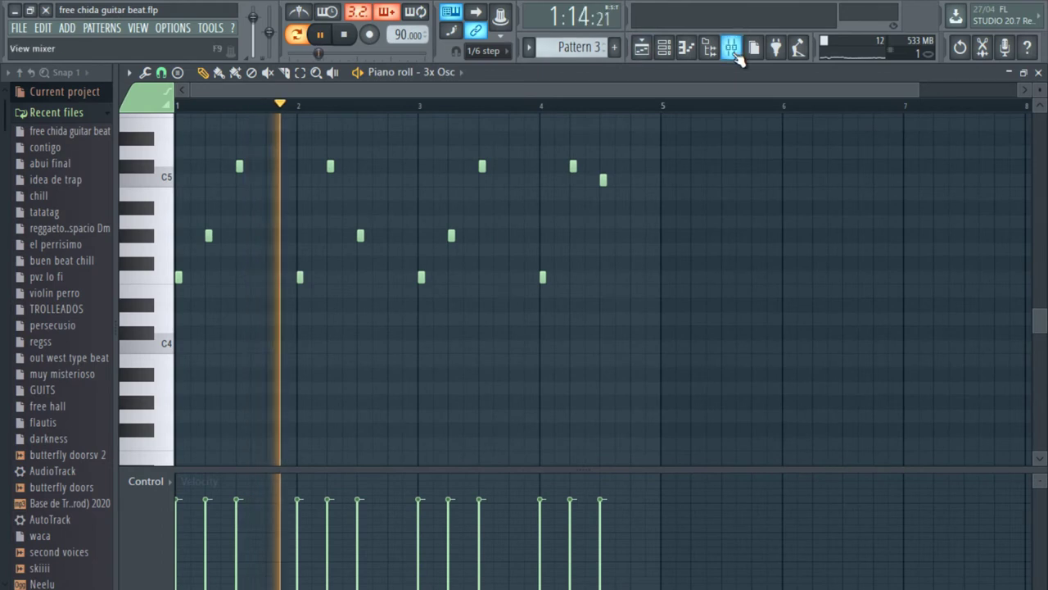
scroll(522, 168, "up", 2)
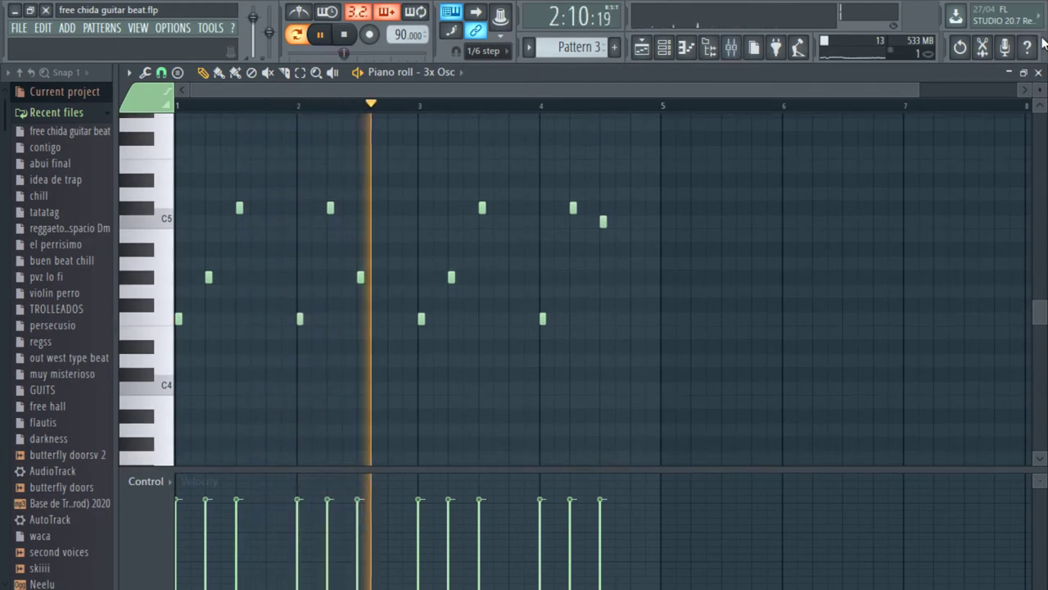
key("F7")
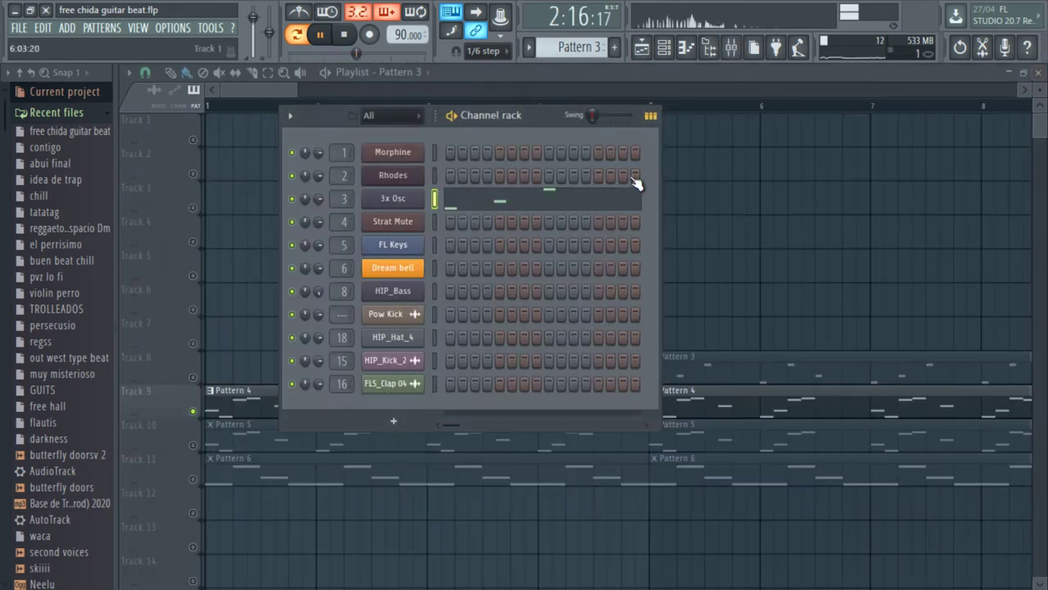
Open the 3x Osc channel, examine its oscillator settings and volume envelope, and close it
left_click(393, 199)
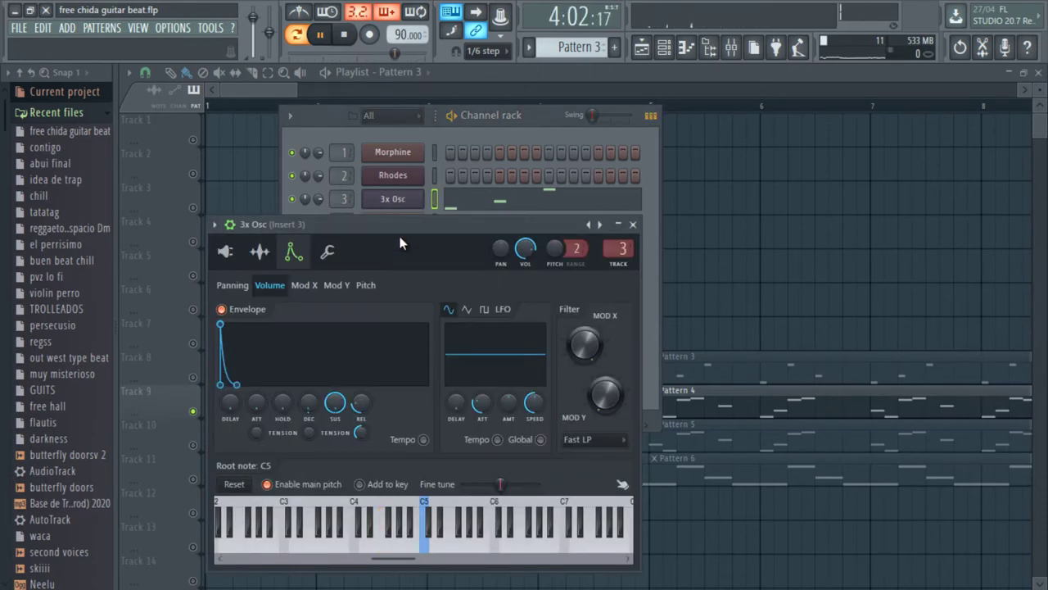
left_click_drag(404, 241, 524, 145)
left_click(324, 188)
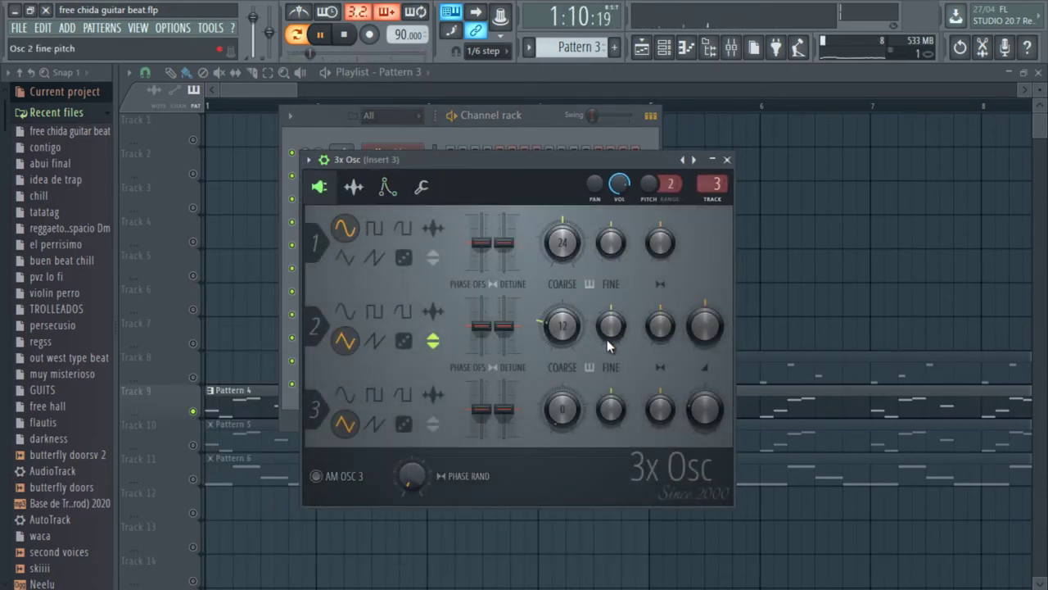
left_click(399, 191)
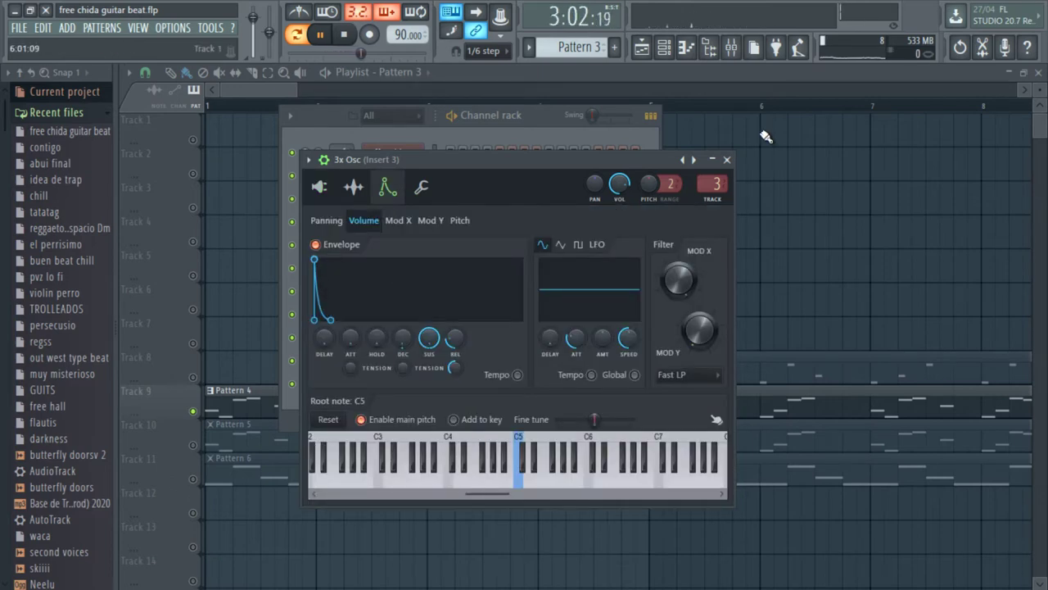
left_click(727, 159)
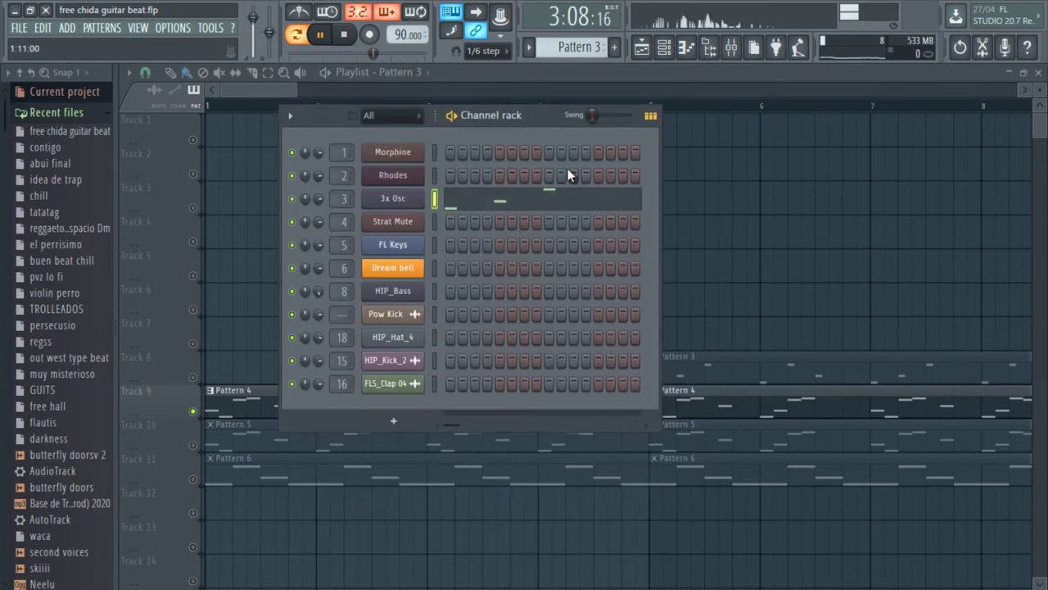
On mixer Insert 3, enable Fruity parametric EQ 2 and check its curve, enable Fruity Convolver, and undo the volume fader change
left_click(731, 46)
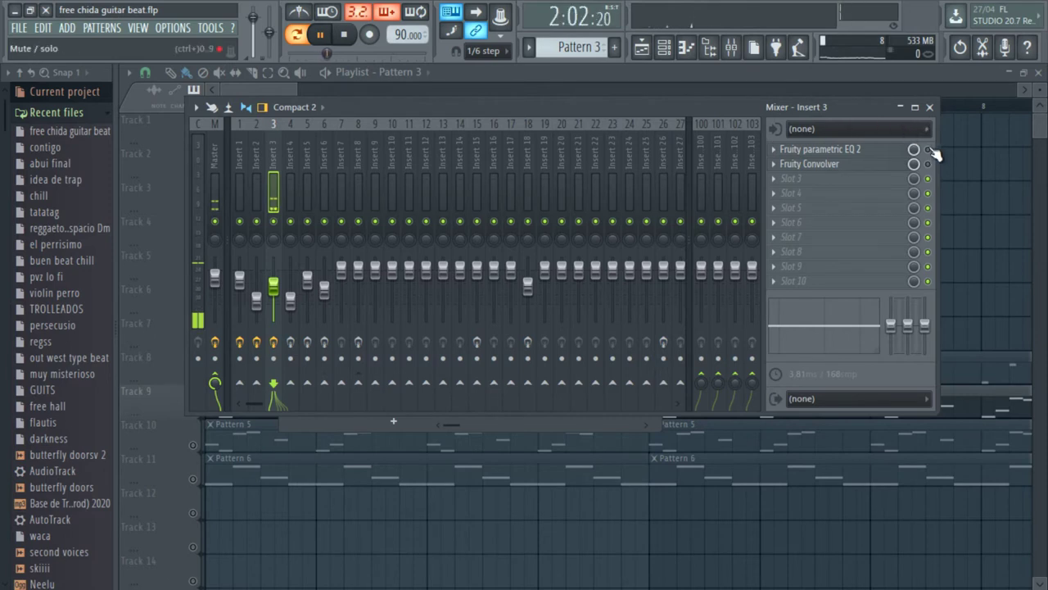
left_click(927, 149)
left_click(819, 149)
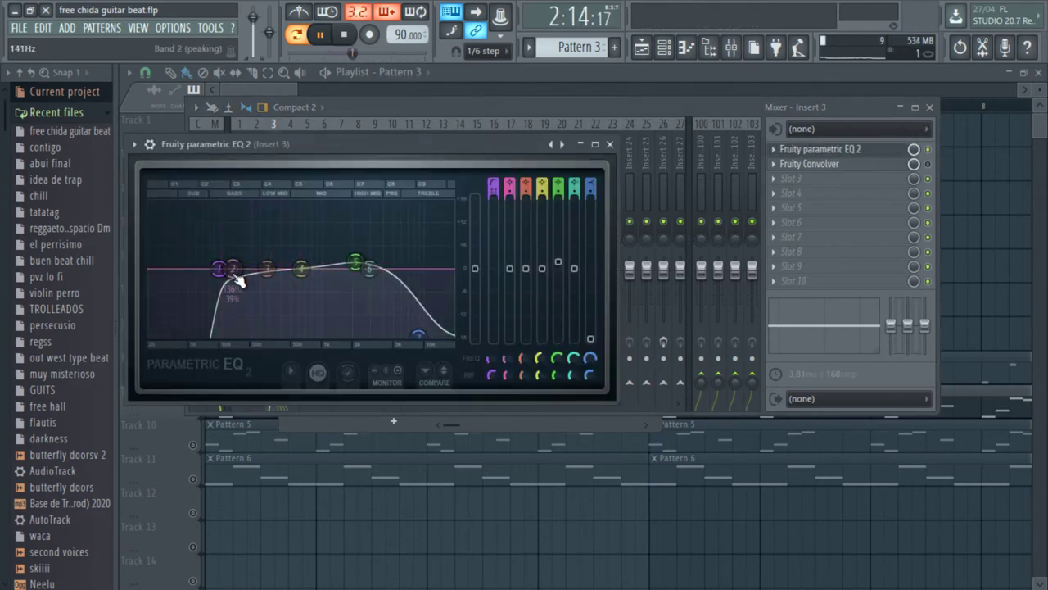
left_click(610, 144)
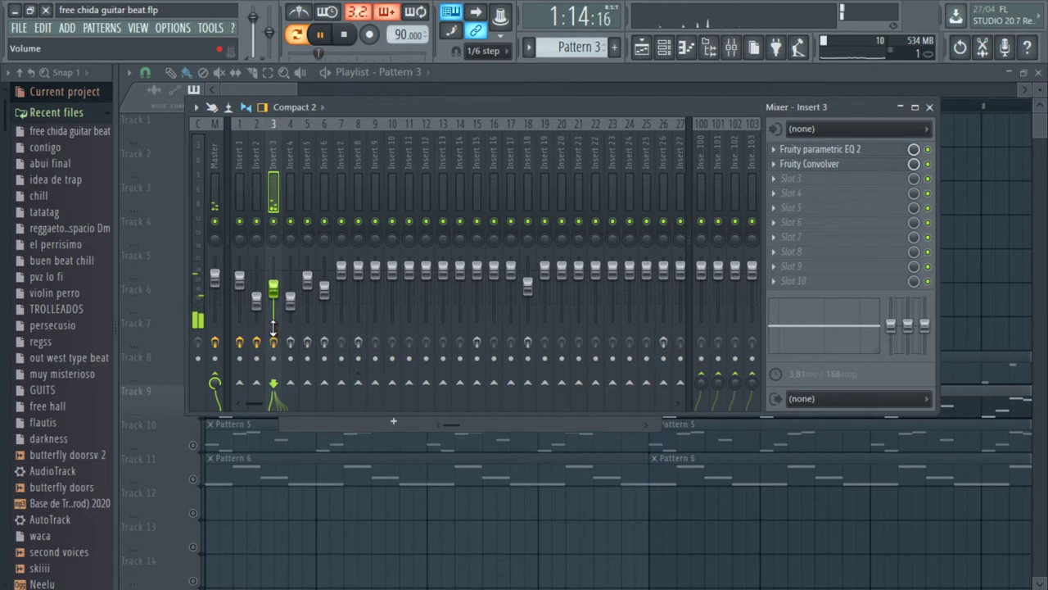
key("ctrl+z")
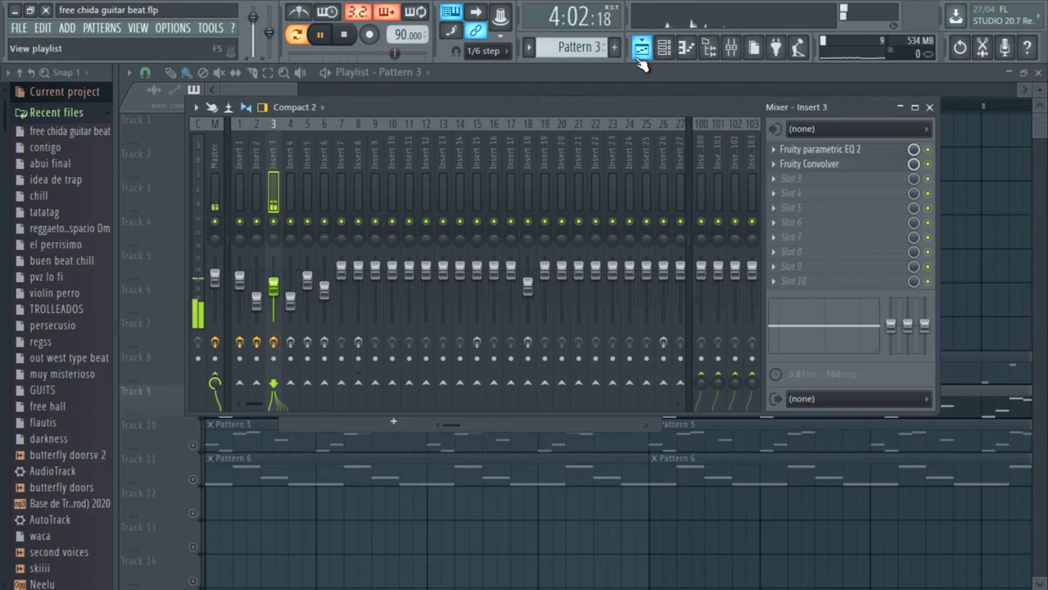
key("F9")
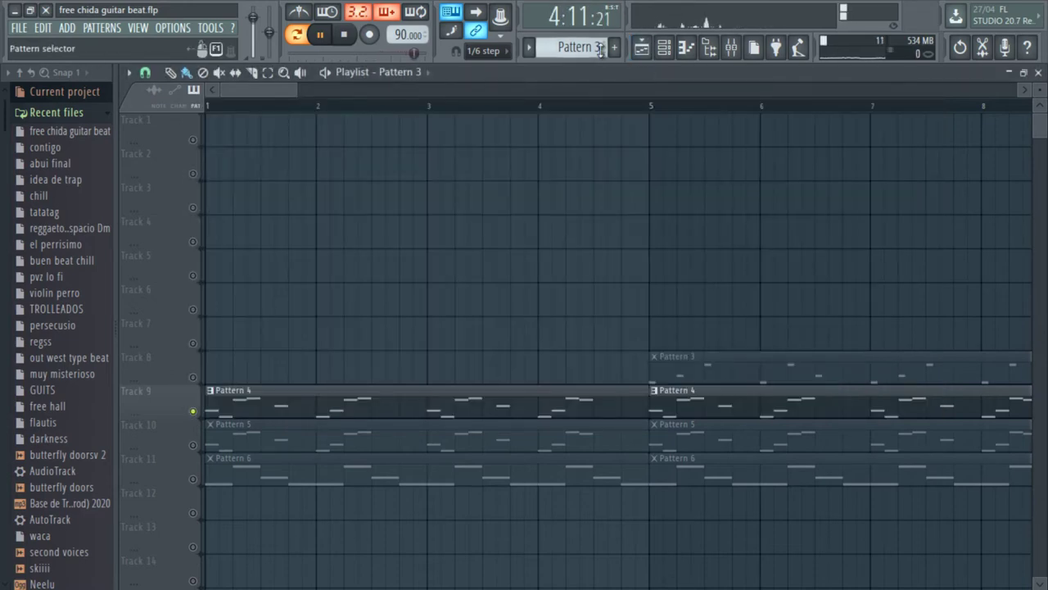
Switch to Pattern 4 and play the Strat Mute melody in the piano roll to review its notes
left_click(665, 47)
scroll(592, 50, "down", 1)
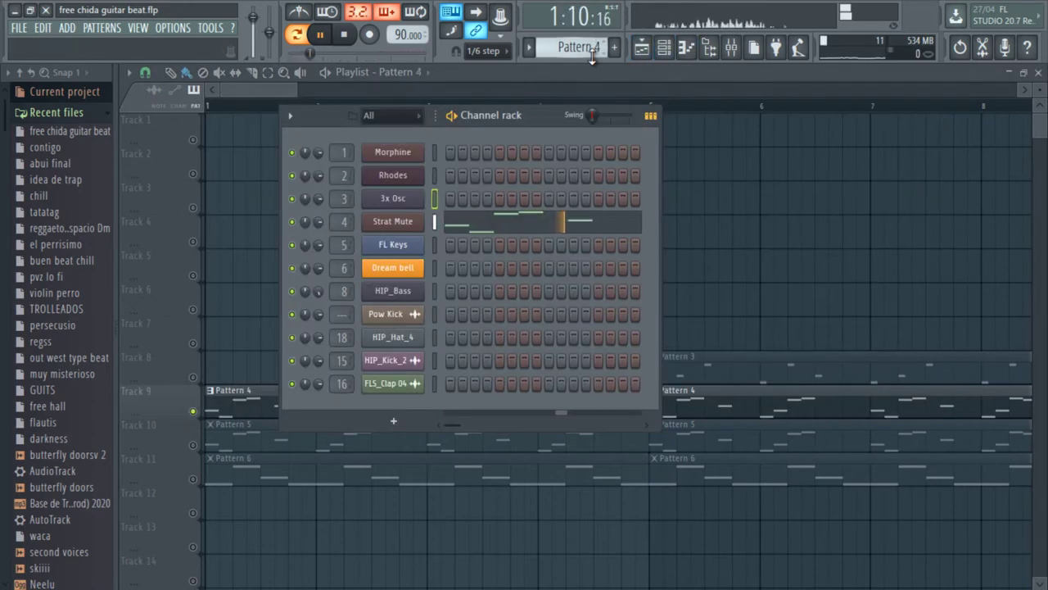
key("space")
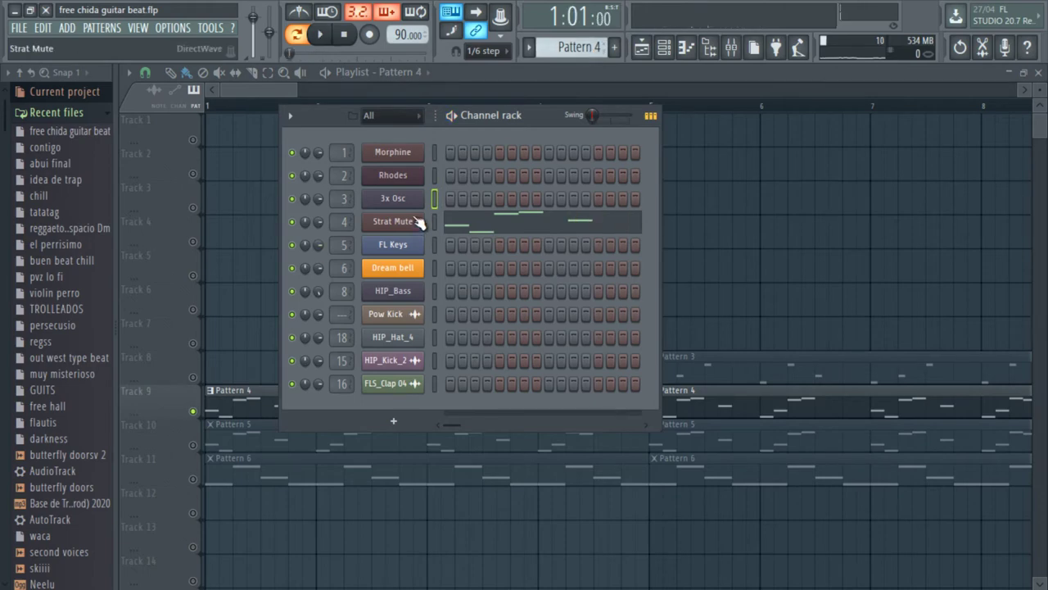
left_click(471, 218)
scroll(457, 120, "down", 1)
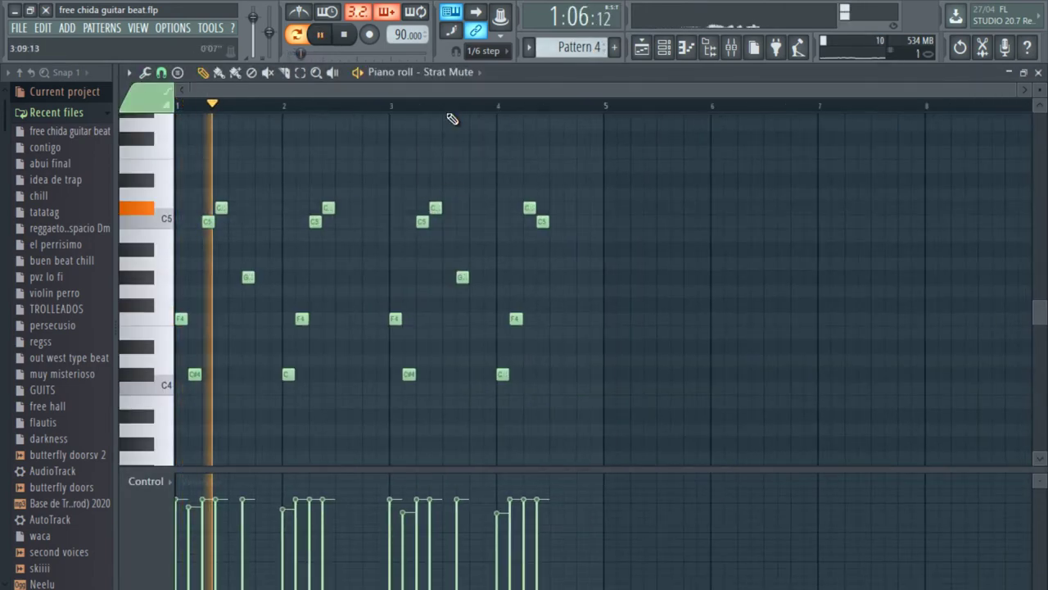
left_click(1039, 73)
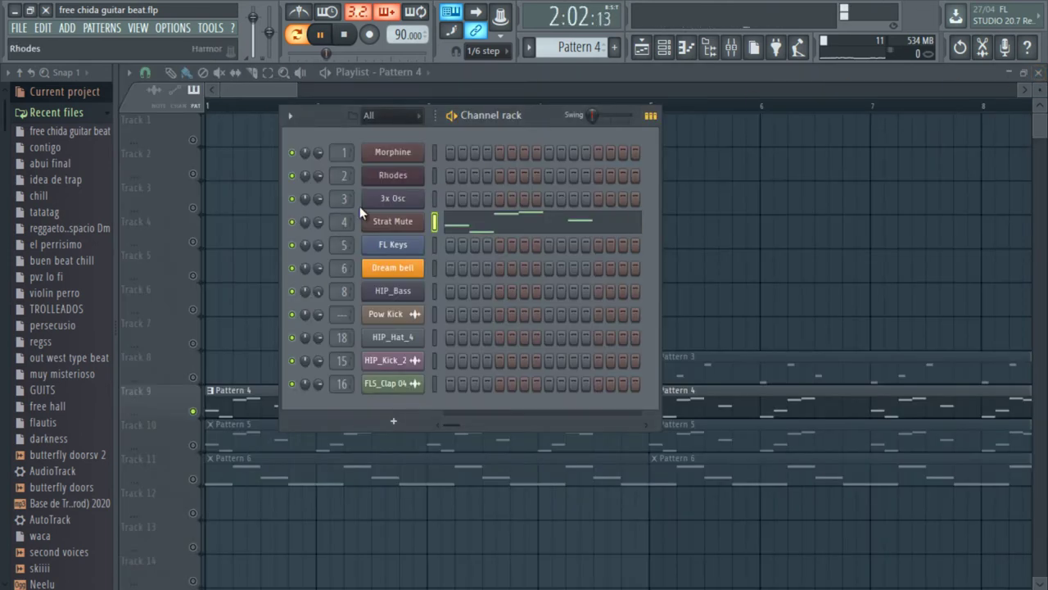
Locate the Strat Mute preset among the Guitar instruments of the Packs library, and collapse the Guitar folder
left_click(69, 112)
scroll(51, 262, "down", 8)
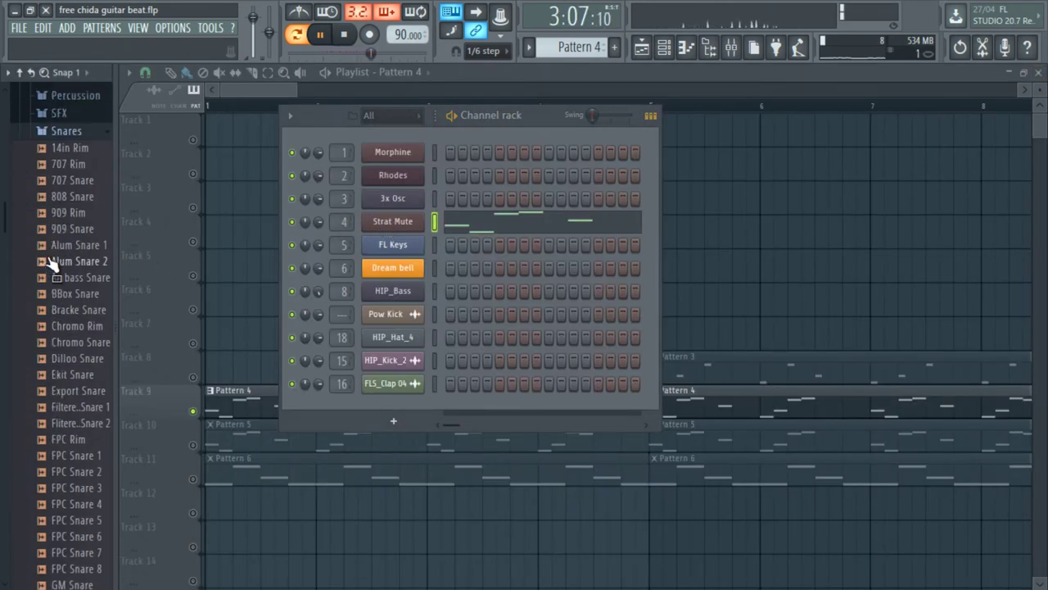
left_click(64, 133)
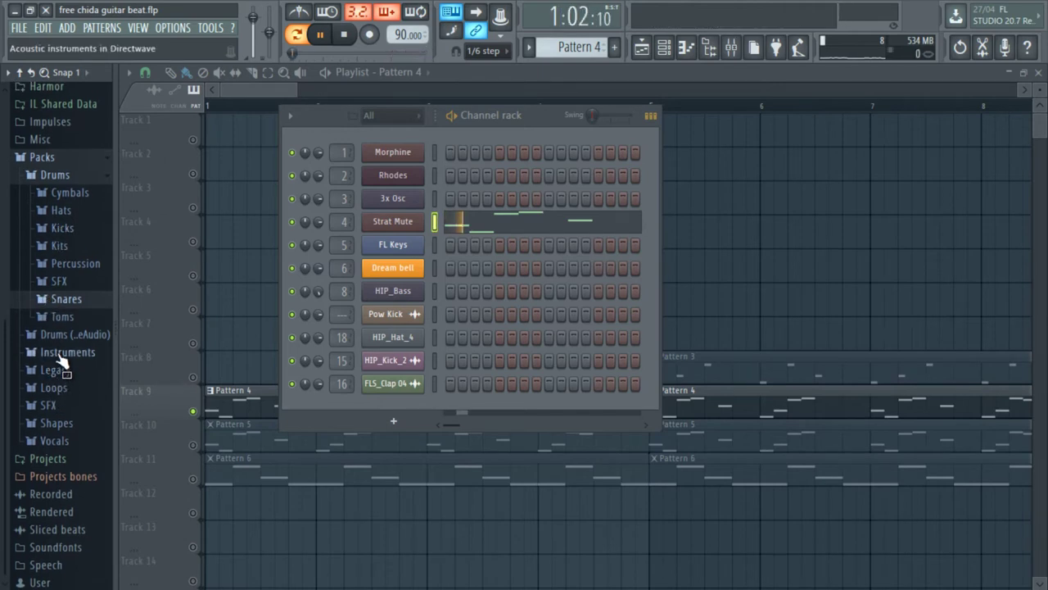
left_click(62, 354)
left_click(66, 387)
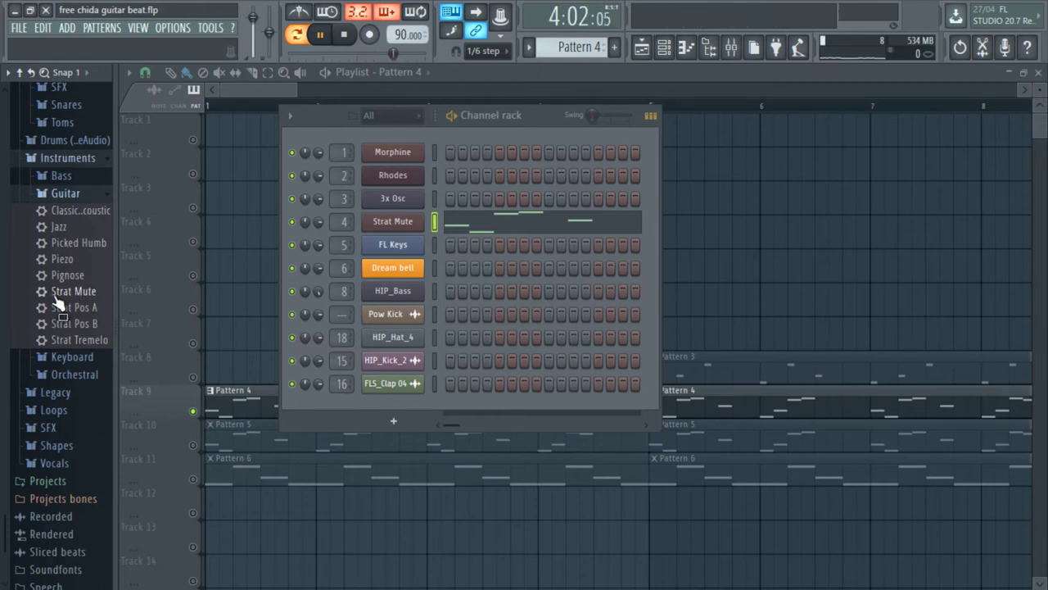
left_click_drag(69, 299, 427, 219)
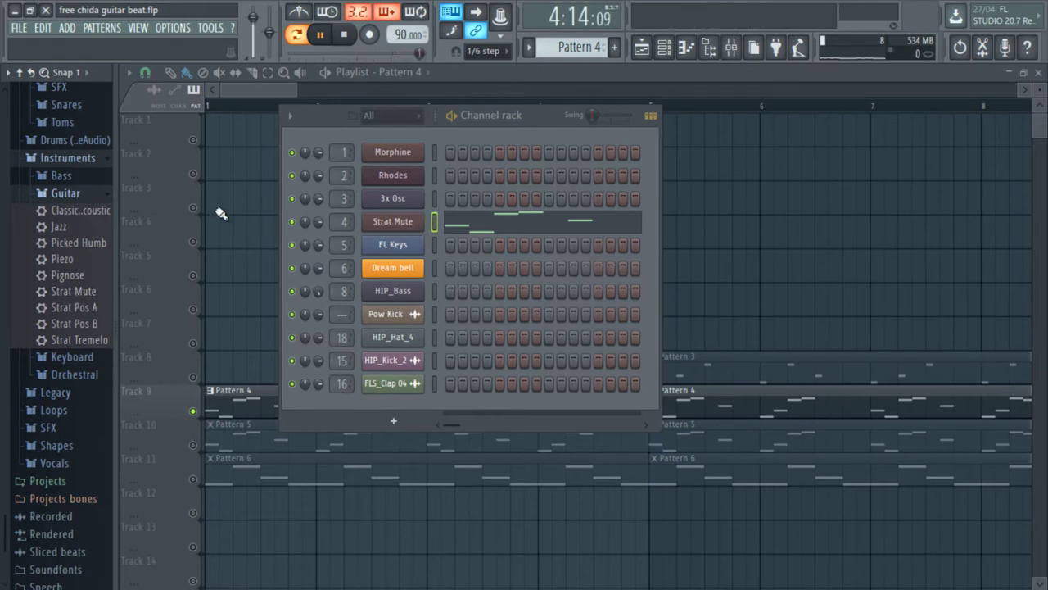
left_click(68, 193)
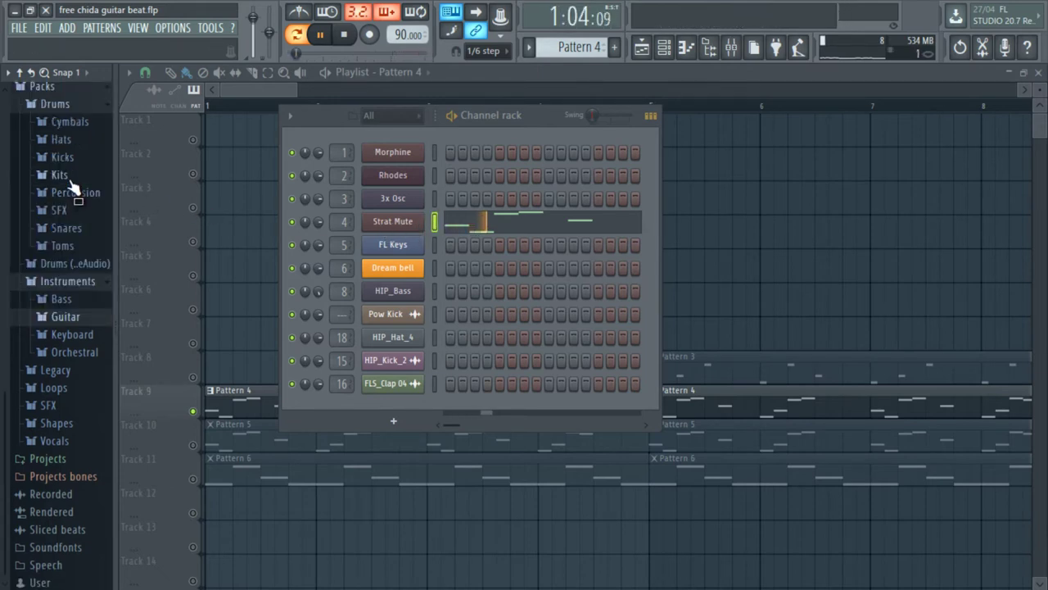
Recheck the Strat Mute notes in the piano roll, and bypass all four effects on mixer Insert 4
left_click(475, 231)
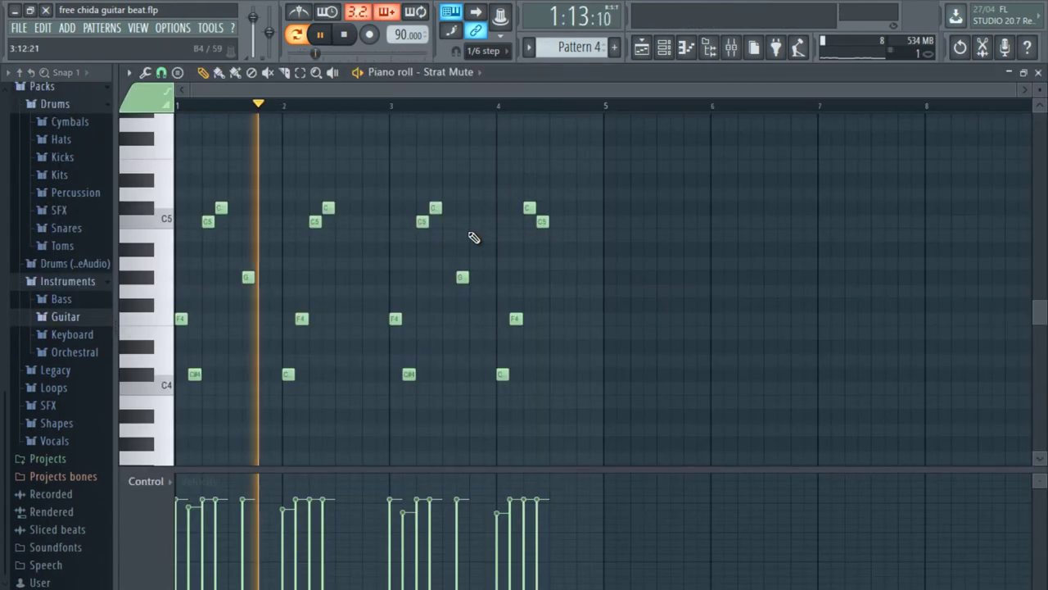
left_click(1038, 72)
left_click(729, 48)
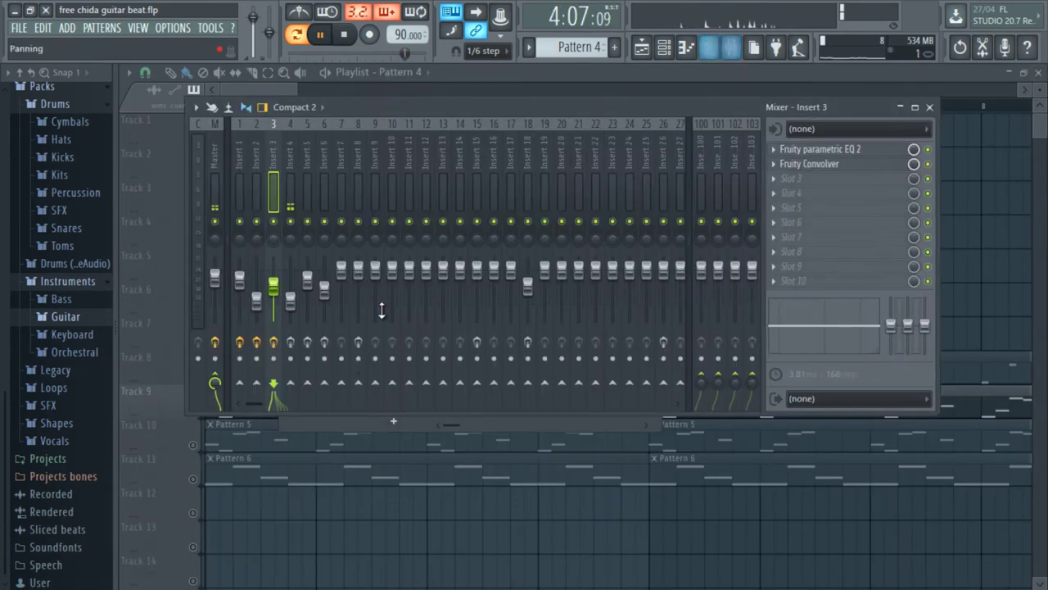
left_click(290, 190)
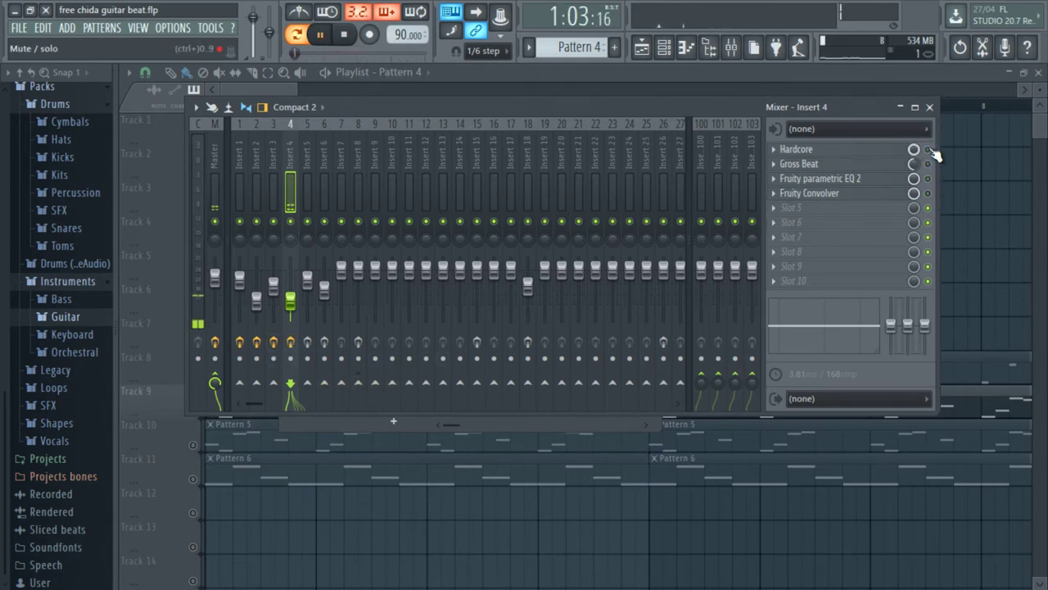
Enable Hardcore on Insert 4, examine its 1st Lead pedals and presets library, and close the plugin
left_click(885, 148)
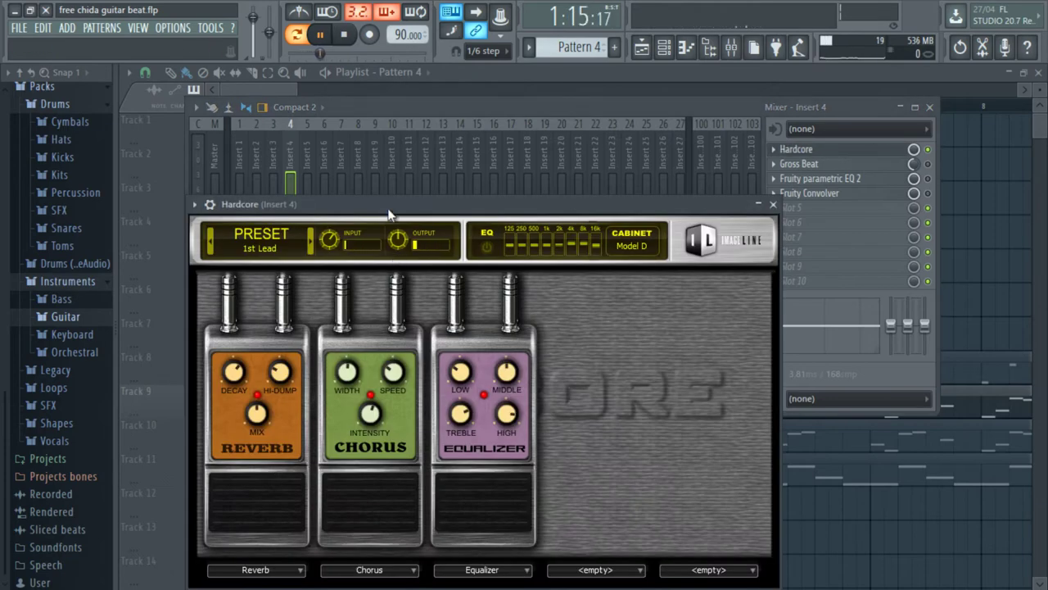
left_click_drag(388, 210, 410, 114)
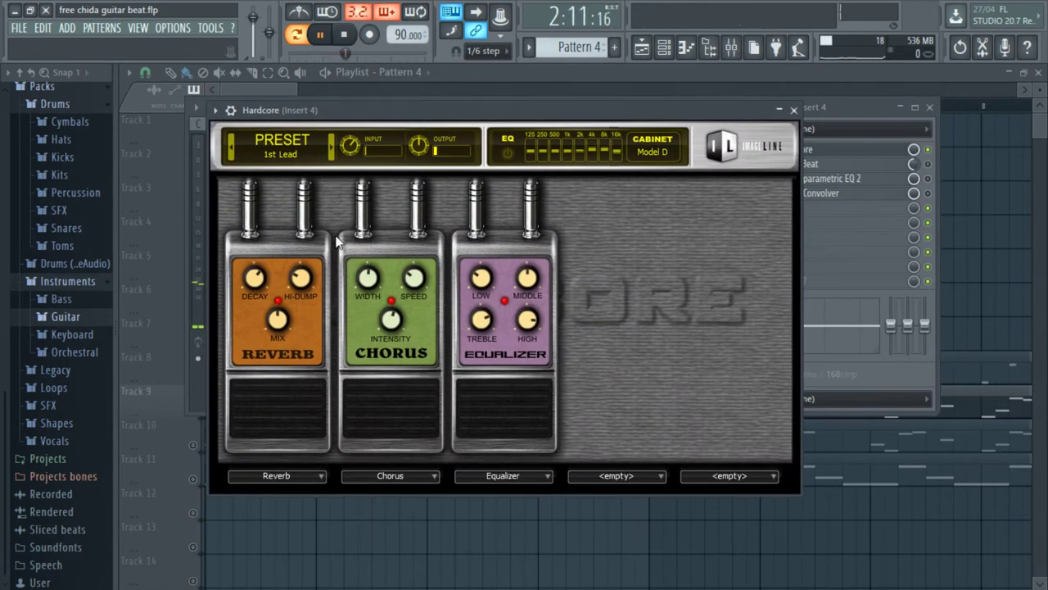
left_click(317, 157)
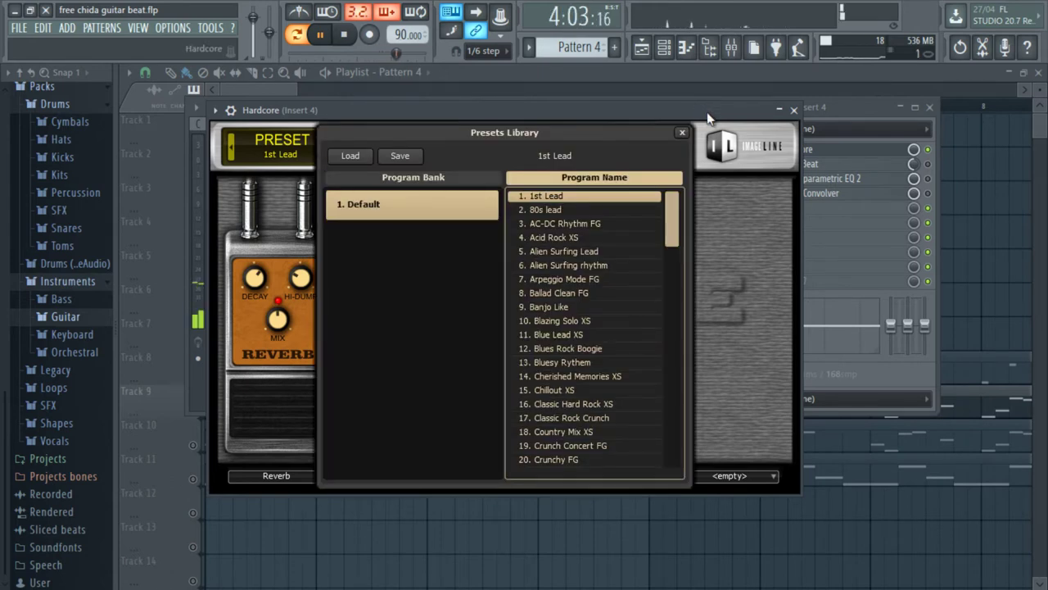
left_click(682, 132)
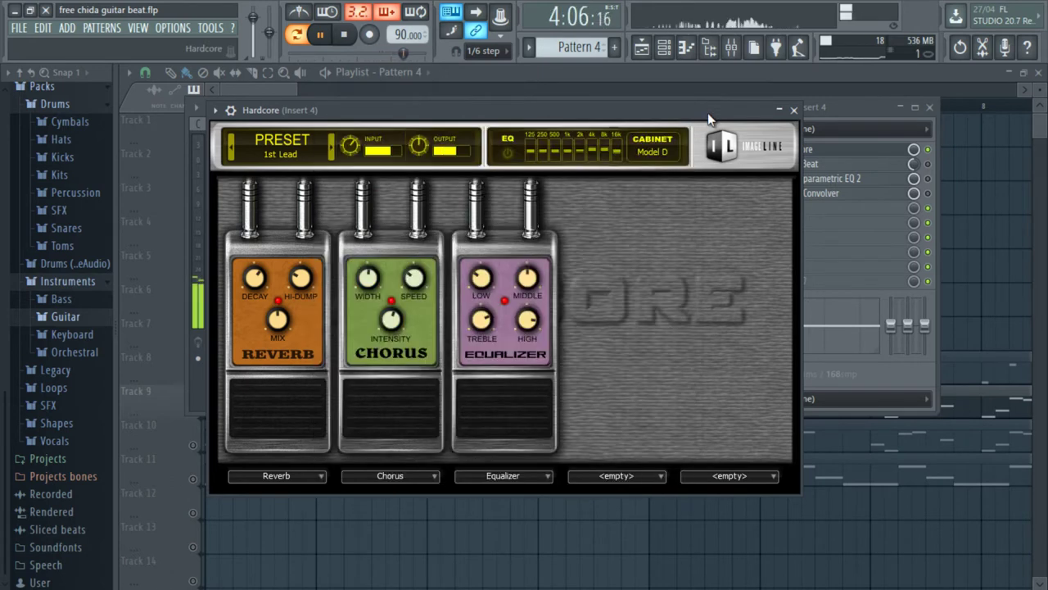
left_click(795, 109)
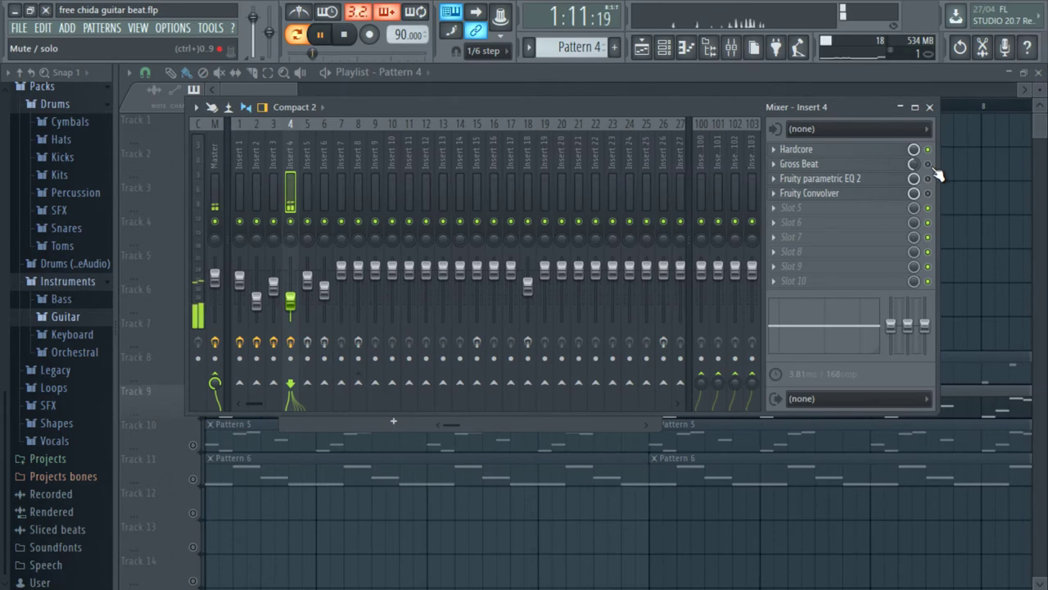
Enable Gross Beat on Insert 4, show its 1/2 Speed time setting with Empty volume, and close the plugin
left_click(878, 165)
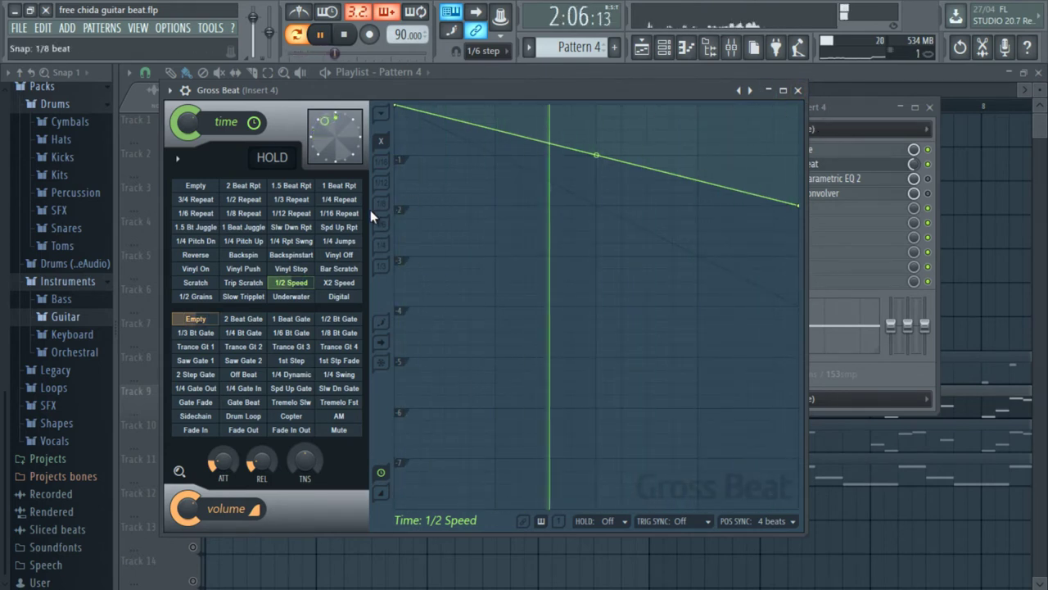
right_click(748, 90)
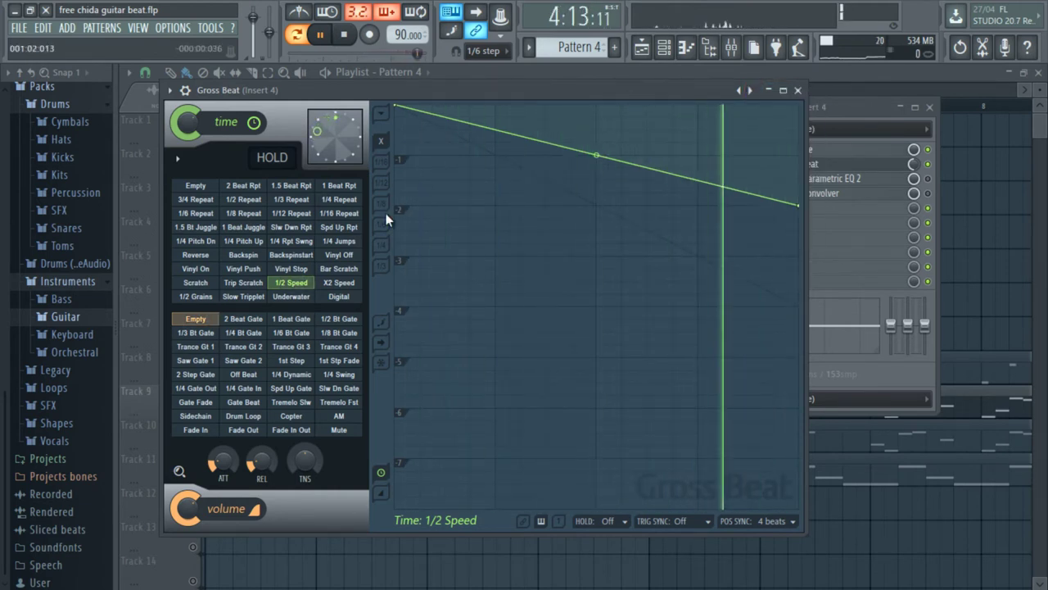
left_click(798, 90)
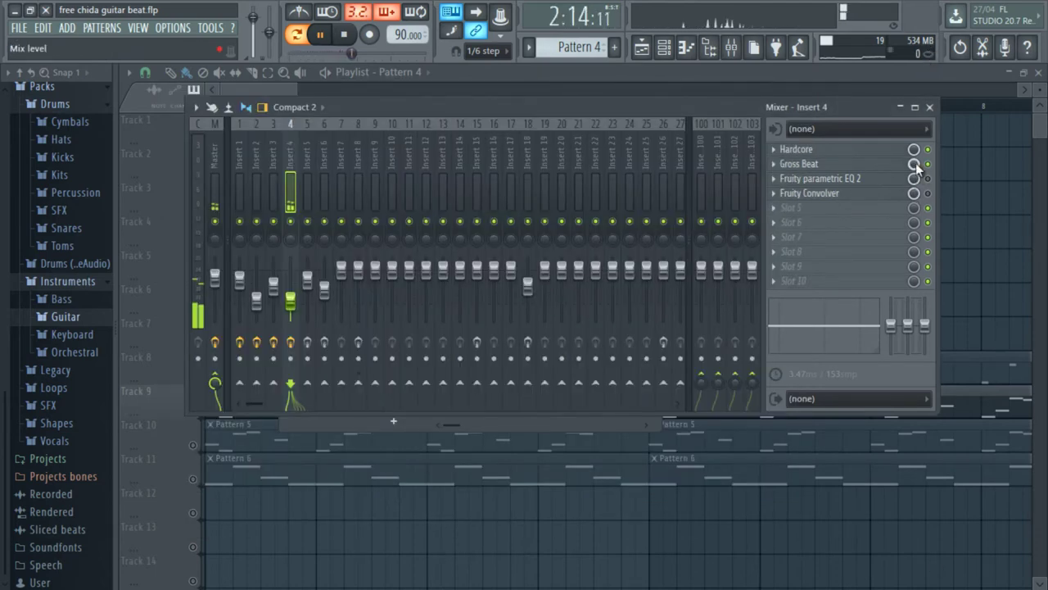
Lower the Gross Beat mix level on Insert 4 to fully dry, and raise it back to a partial mix
left_click_drag(915, 164, 894, 396)
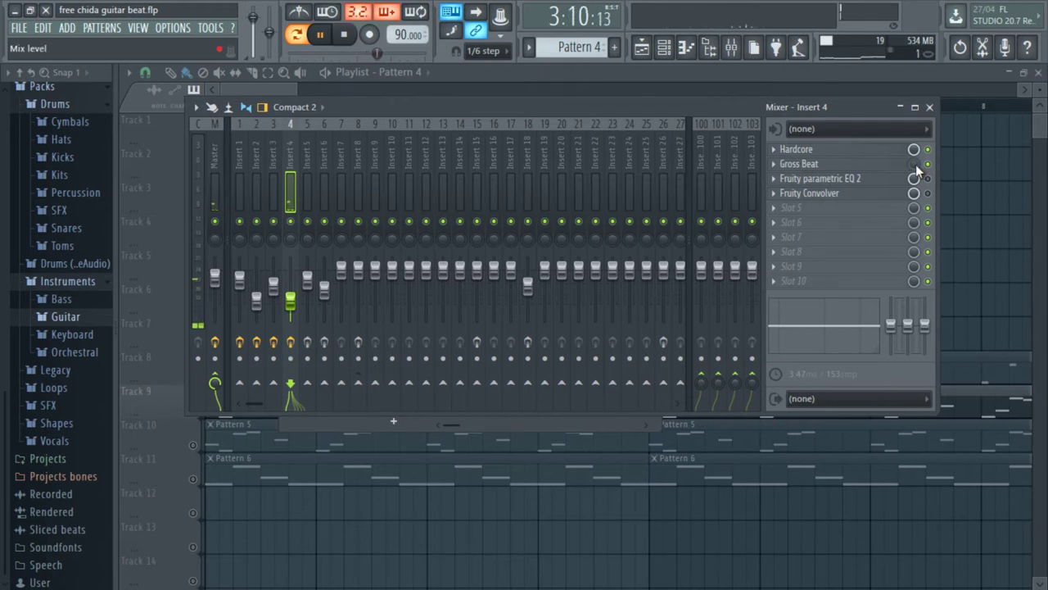
left_click_drag(915, 164, 917, 150)
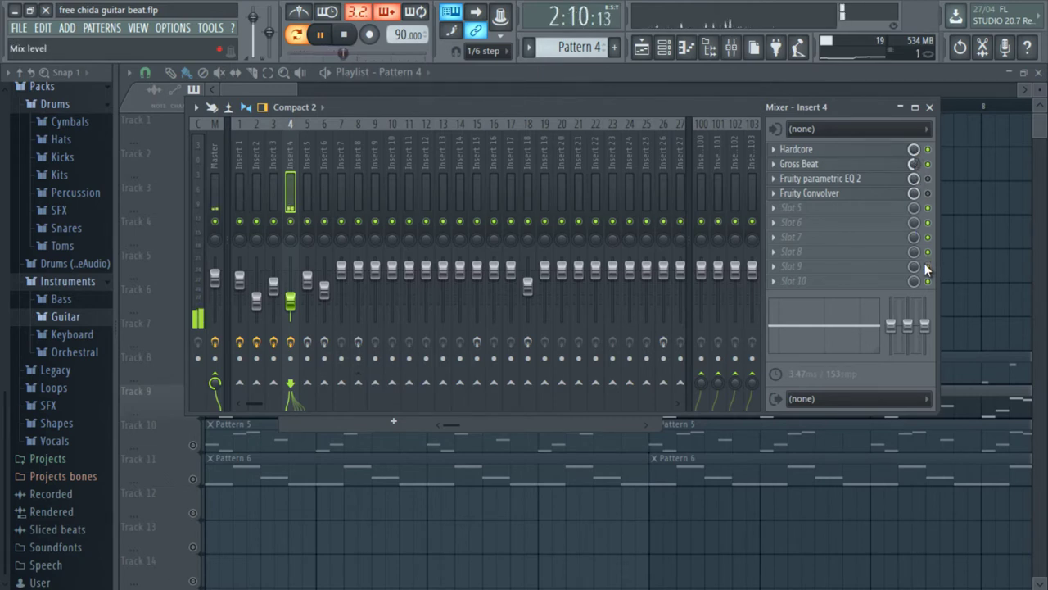
Enable Fruity parametric EQ 2 on Insert 4, shift its band 1 high pass to about 76 Hz, and close the plugin
left_click(882, 183)
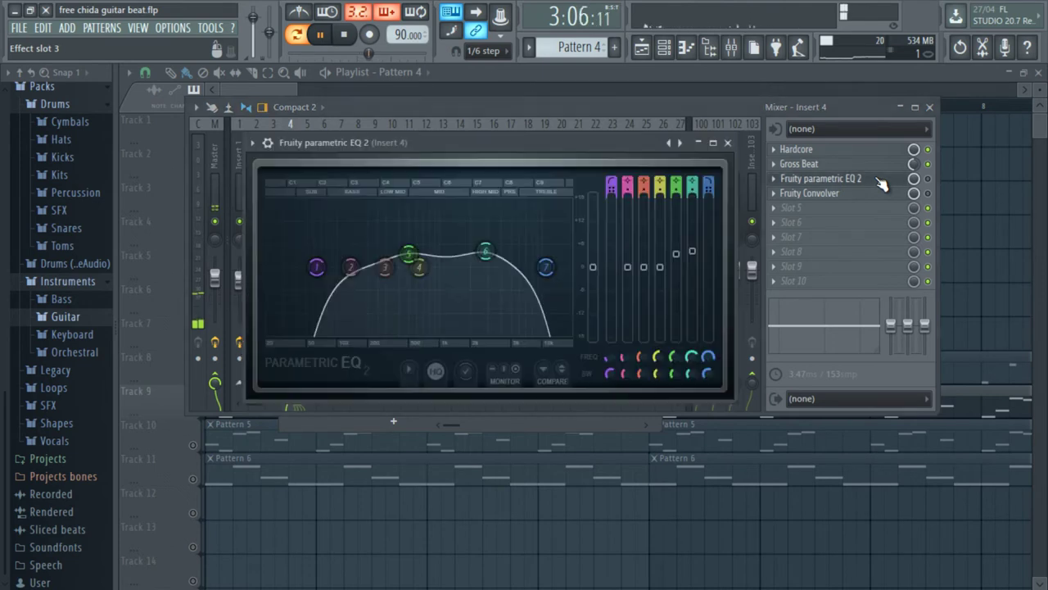
left_click(882, 183)
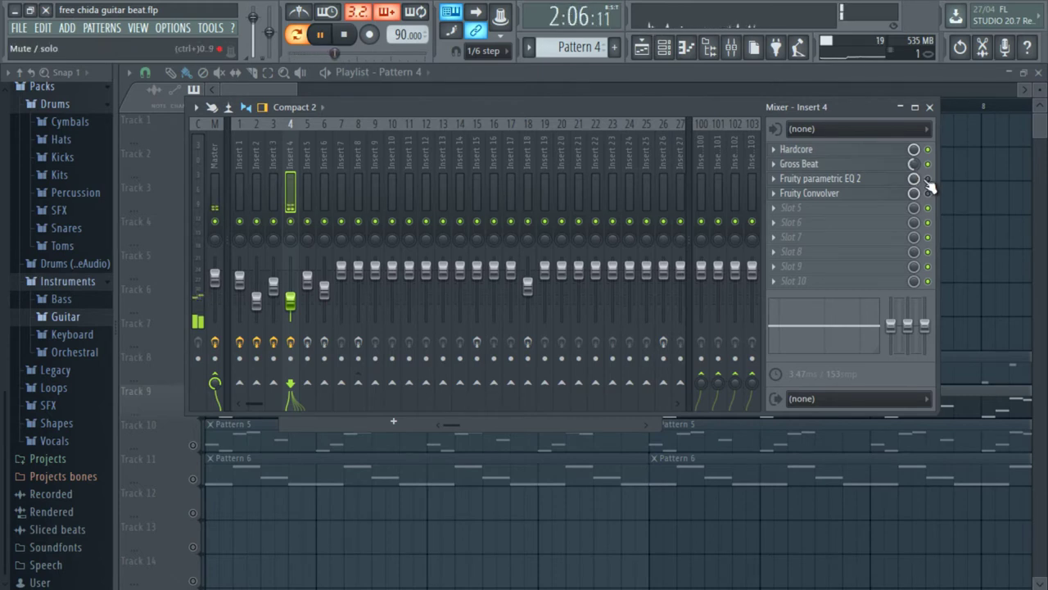
left_click(891, 180)
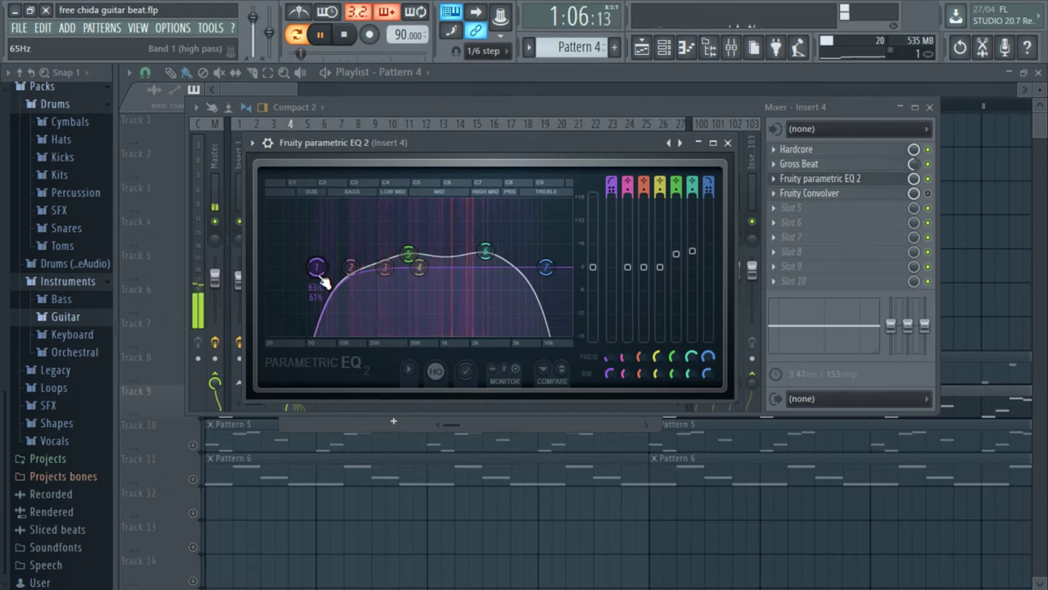
left_click_drag(324, 280, 333, 282)
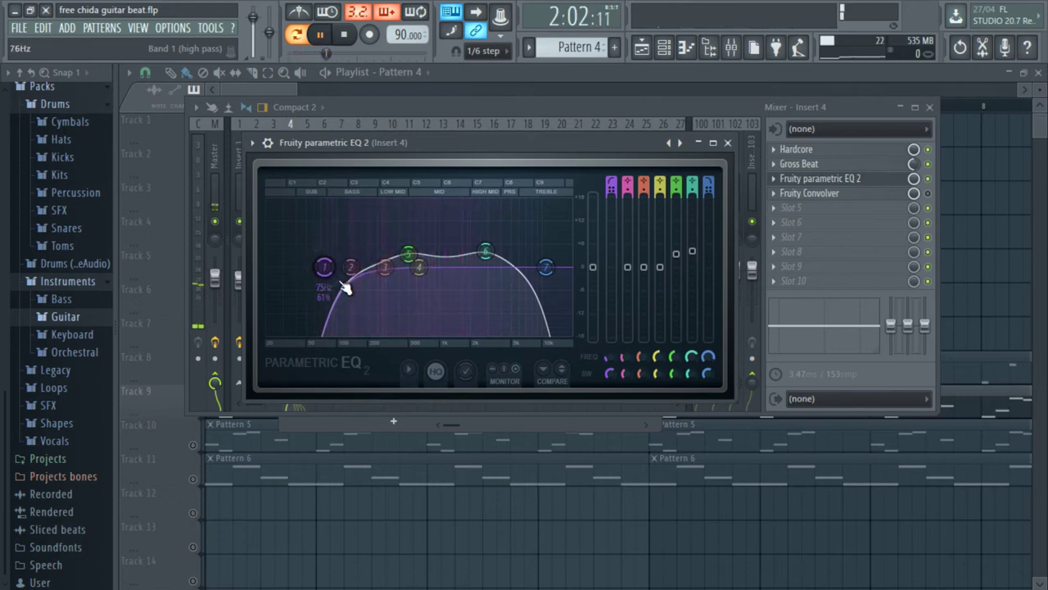
left_click(728, 143)
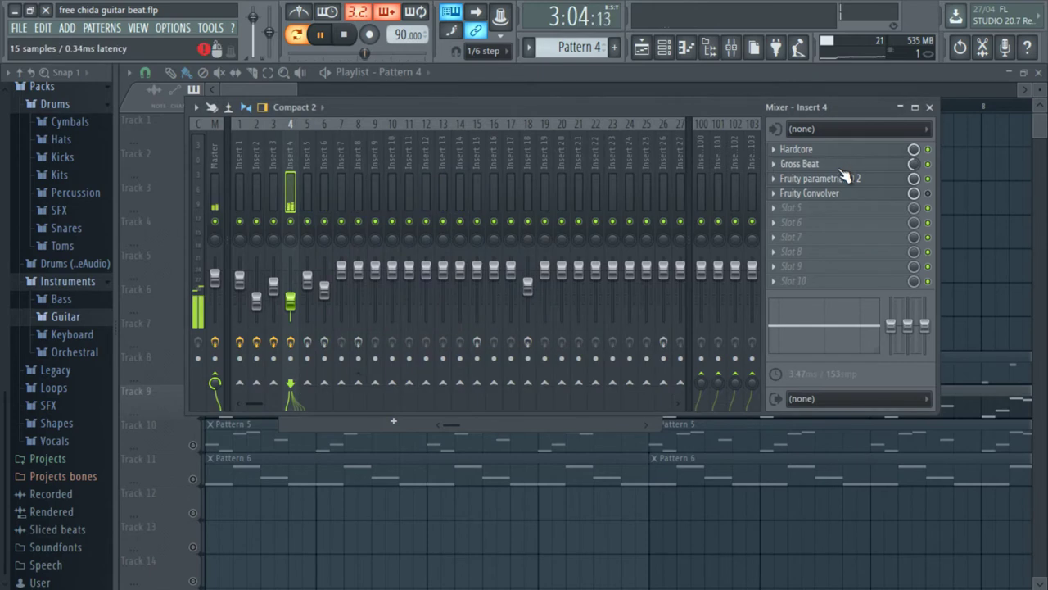
Enable Fruity Convolver on Insert 4, show its Default impulse, and close the plugin and the mixer
left_click(927, 194)
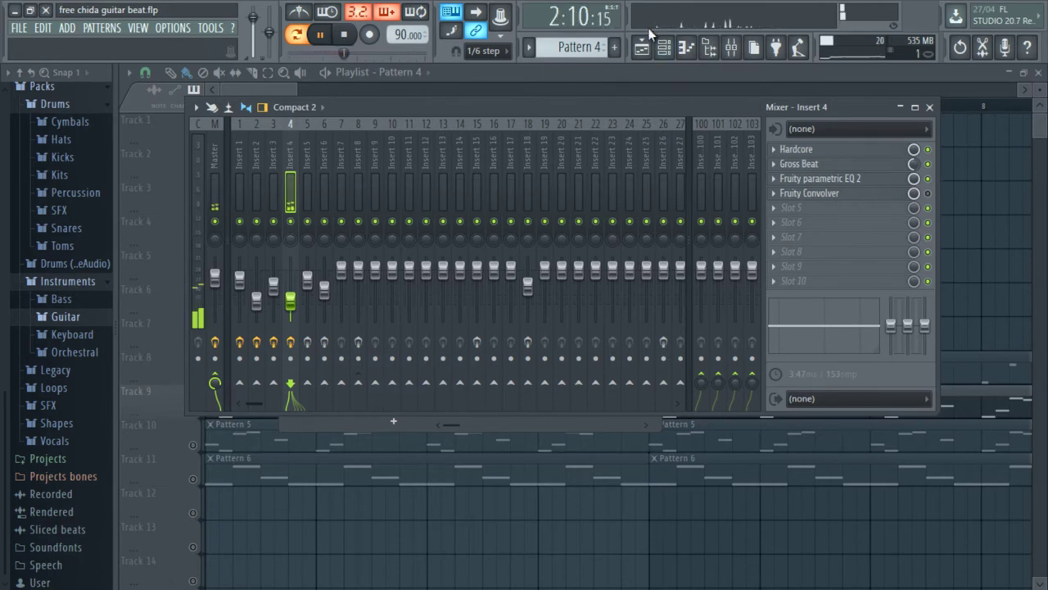
left_click(927, 193)
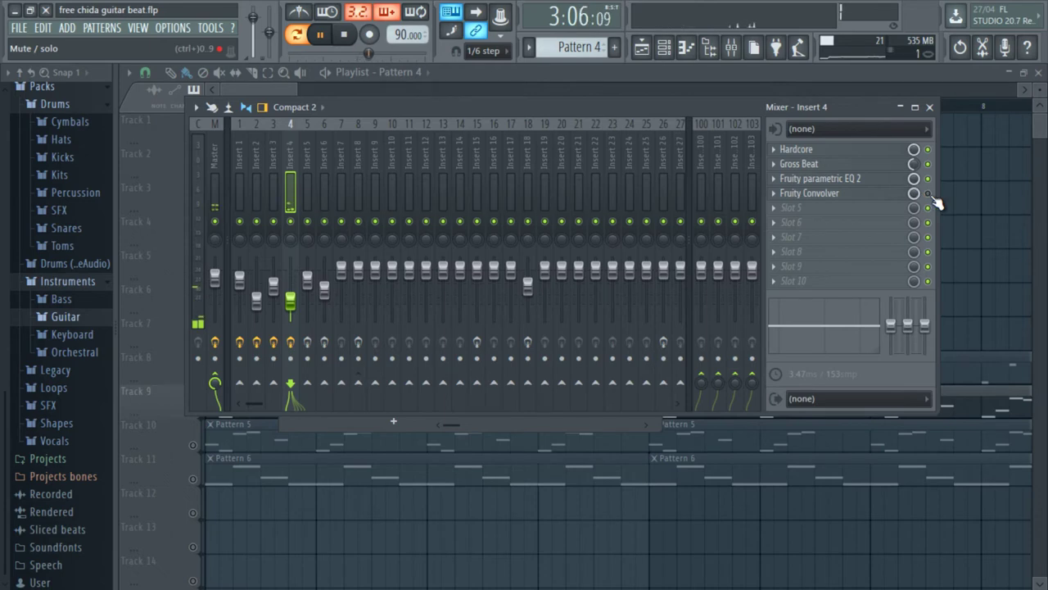
left_click(847, 194)
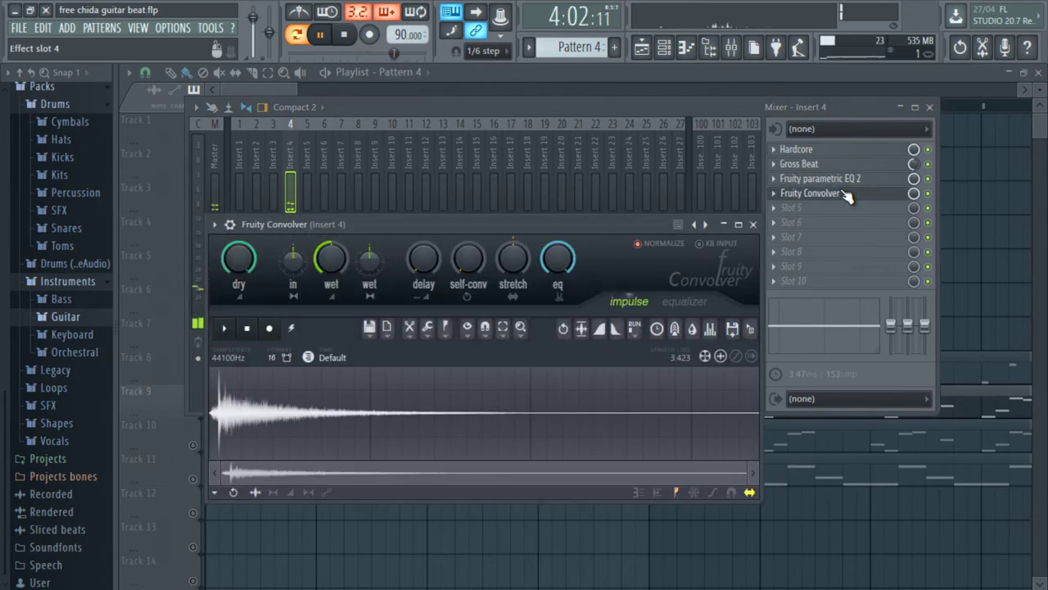
left_click(847, 194)
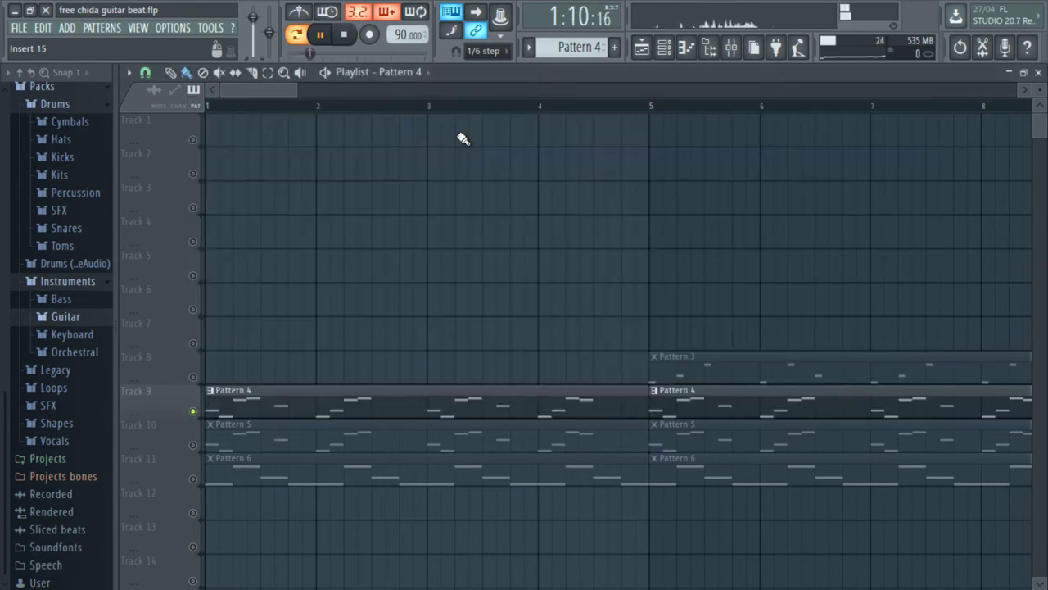
key("F9")
Switch to Pattern 5, examine the FL Keys notes in the piano roll, and close the piano roll
scroll(591, 49, "down", 1)
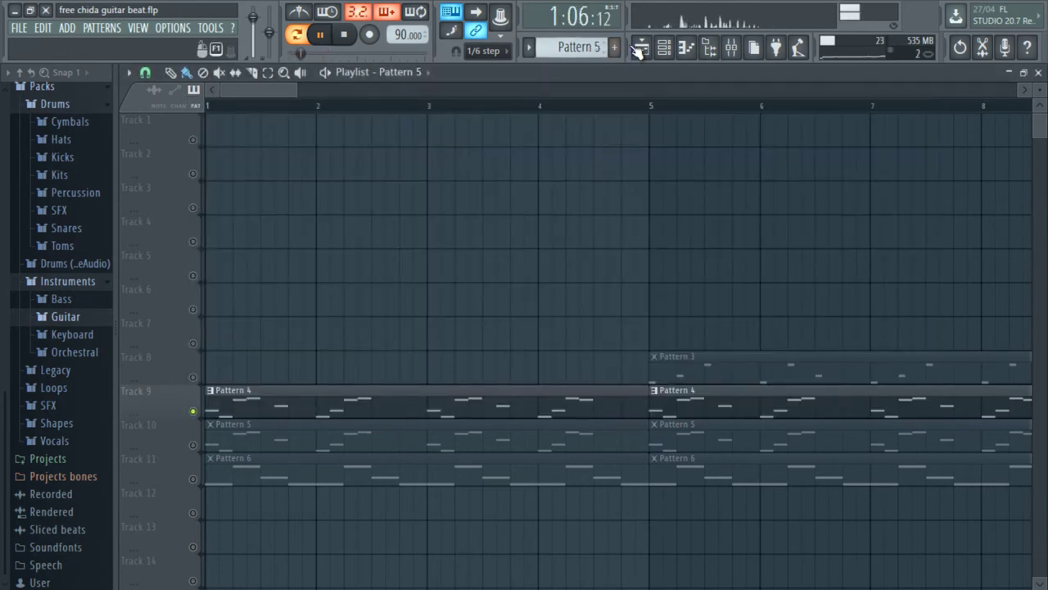
left_click(662, 47)
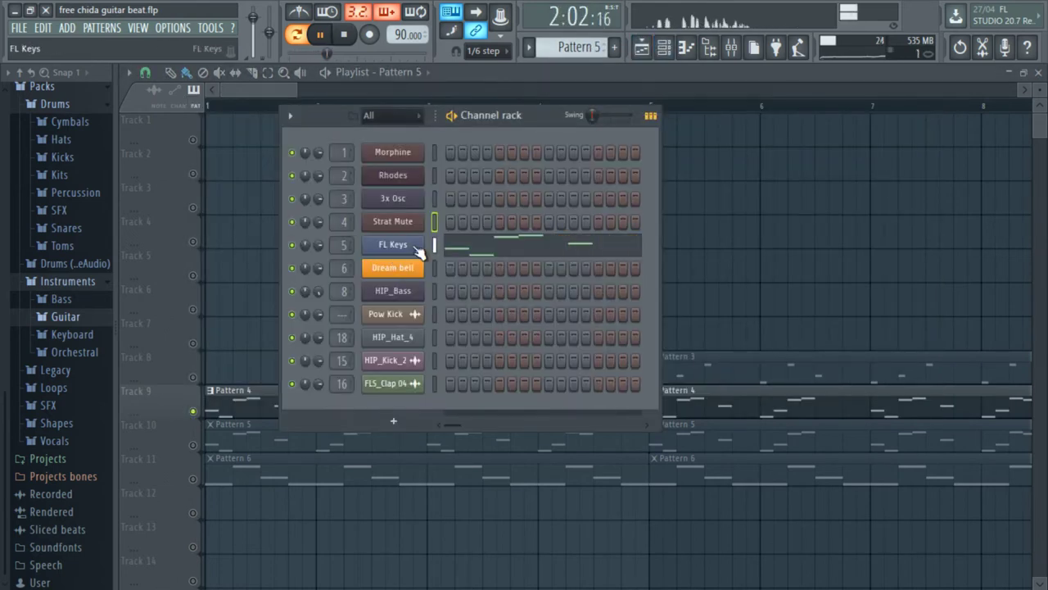
left_click(475, 244)
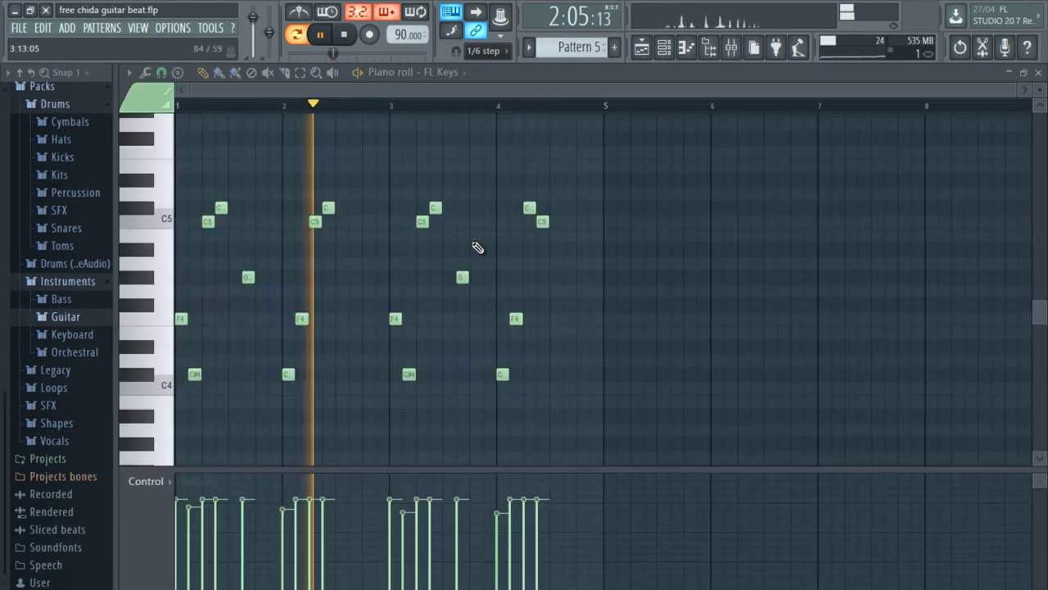
left_click(1038, 72)
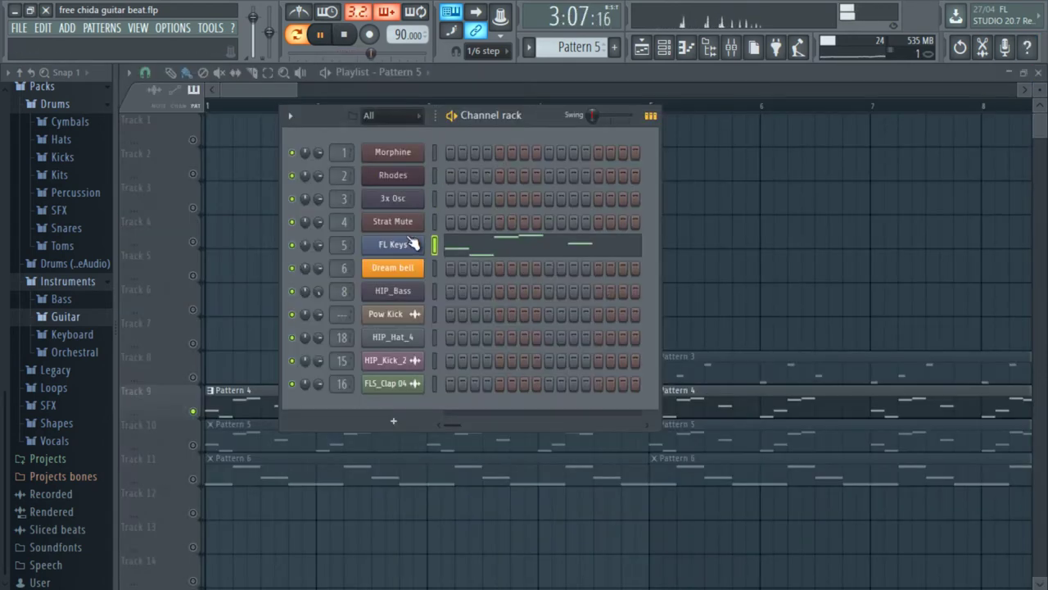
Open the FL Keys instrument, sound a note, and show its Rhodes (FL) preset selection
left_click(412, 244)
left_click_drag(362, 256, 559, 213)
left_click(557, 409)
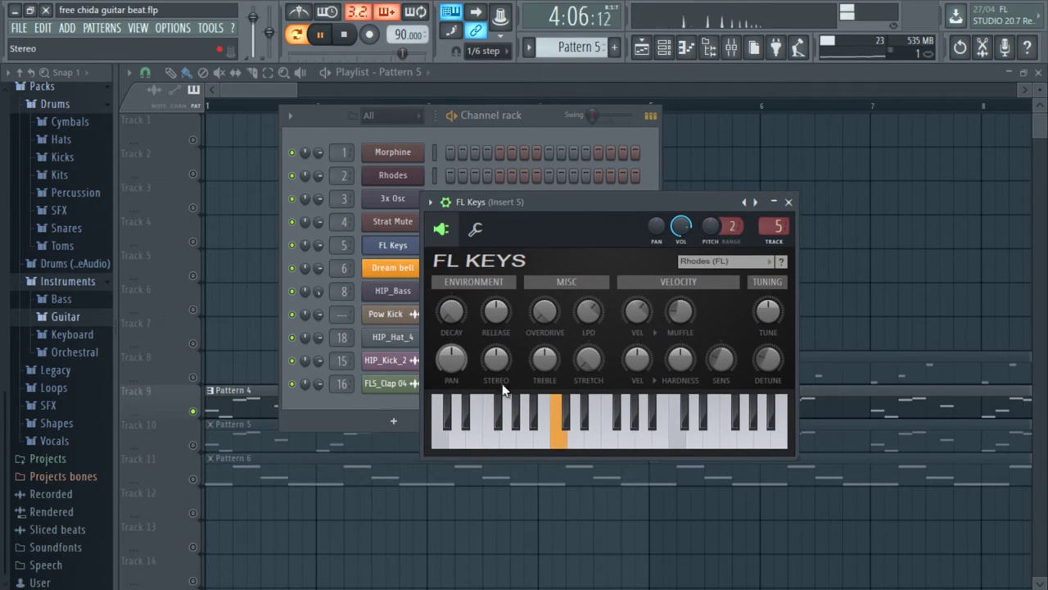
left_click(706, 261)
left_click(695, 308)
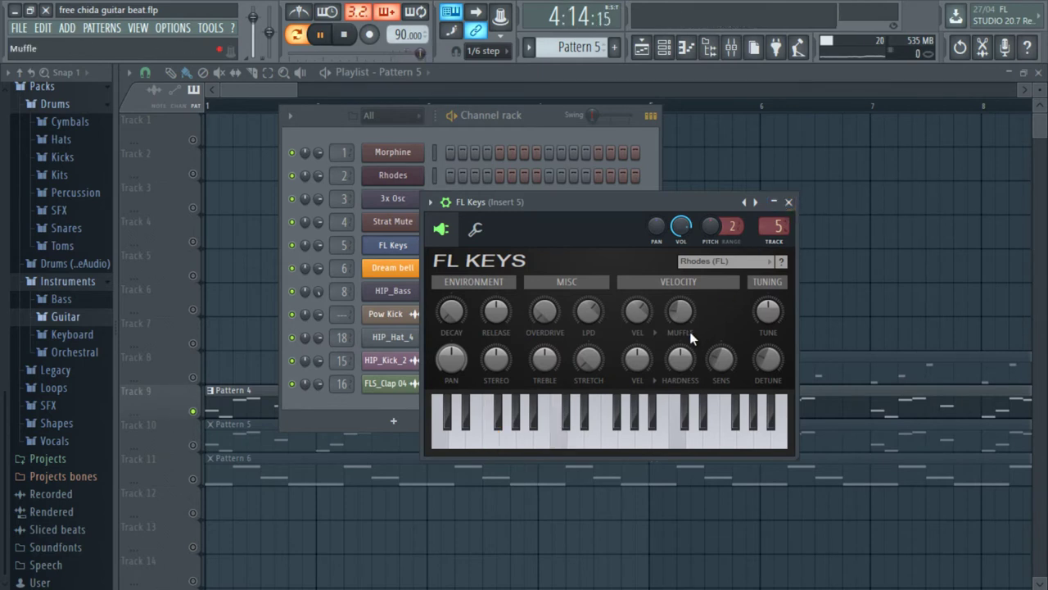
Stop playback, audition the FL Keys Rhodes sound with single notes and two-note chords, and close the instrument
key("space")
left_click(558, 426)
left_click(600, 436)
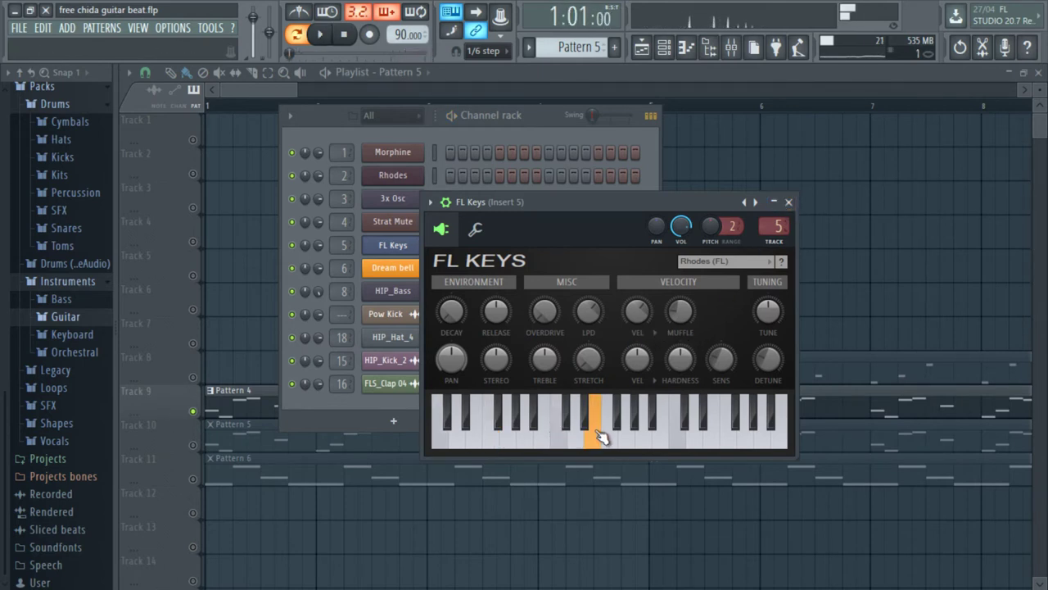
key("c")
key("n")
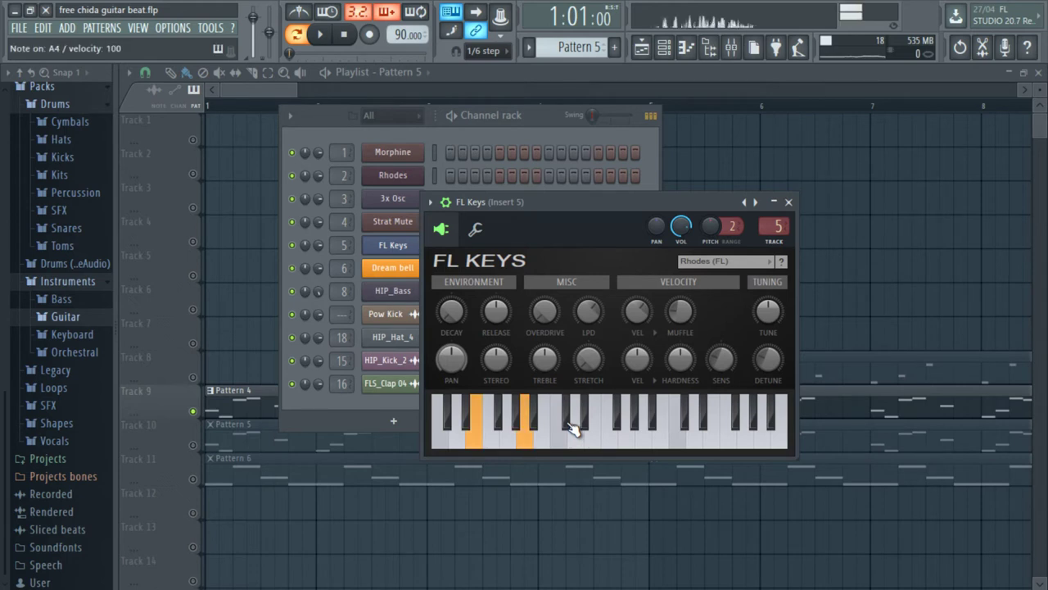
key("x")
key("b")
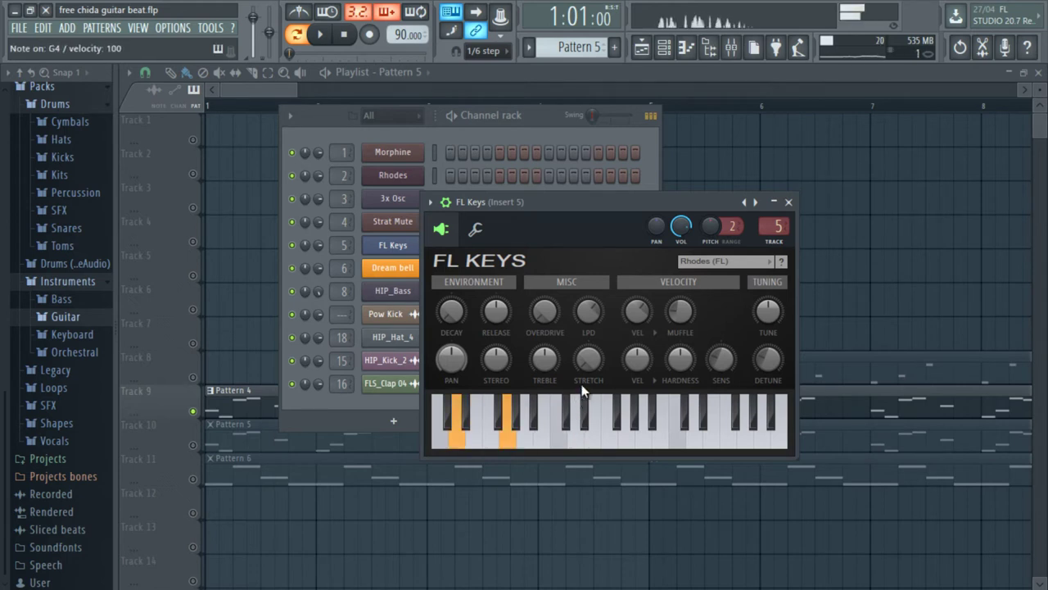
left_click(788, 202)
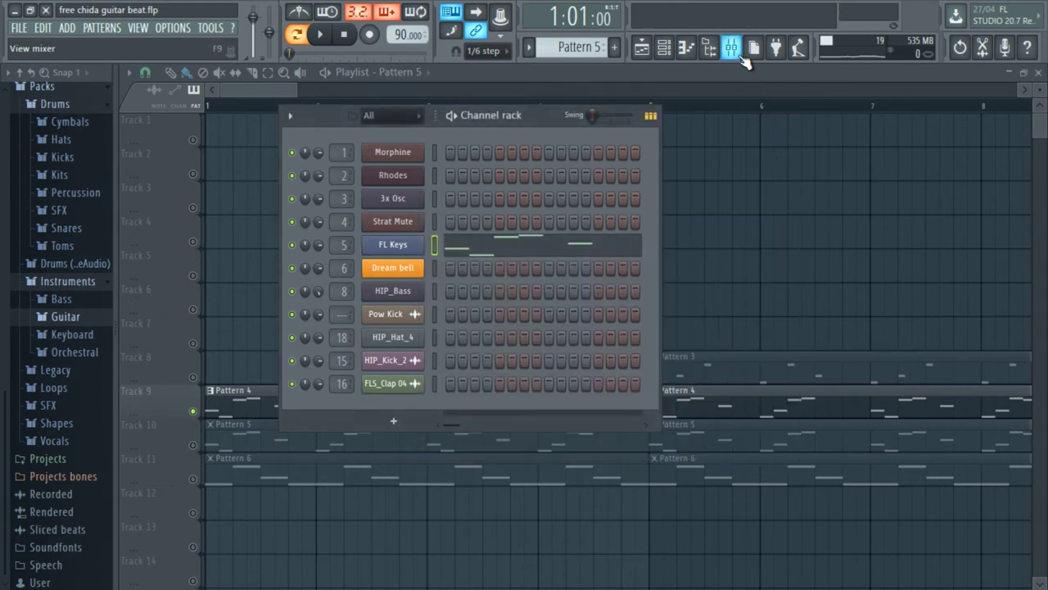
Play Pattern 5 with the mixer open, and bypass Fruity parametric EQ 2 and Fruity Convolver on Insert 5
left_click(742, 57)
key("space")
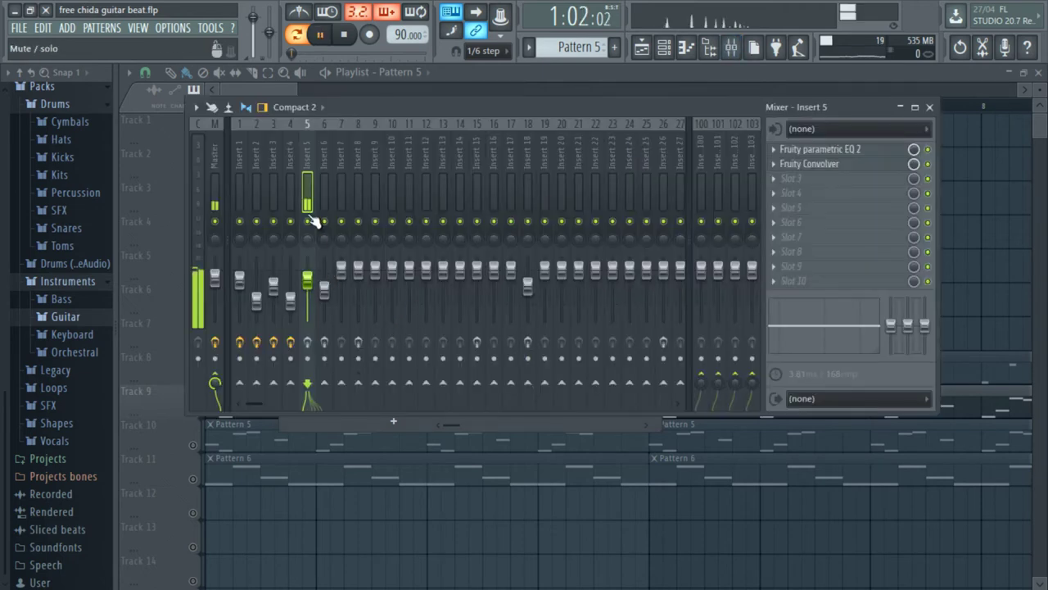
left_click(928, 149)
left_click(928, 163)
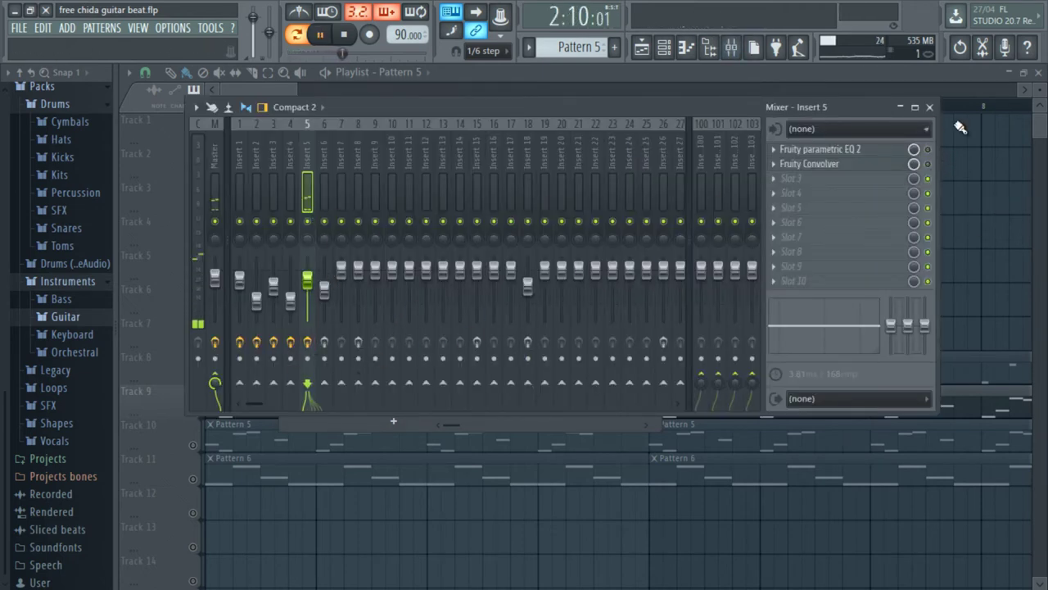
Examine the Fruity parametric EQ 2 curve on Insert 5, re-enable both effects, and close the mixer
left_click(928, 149)
left_click(905, 150)
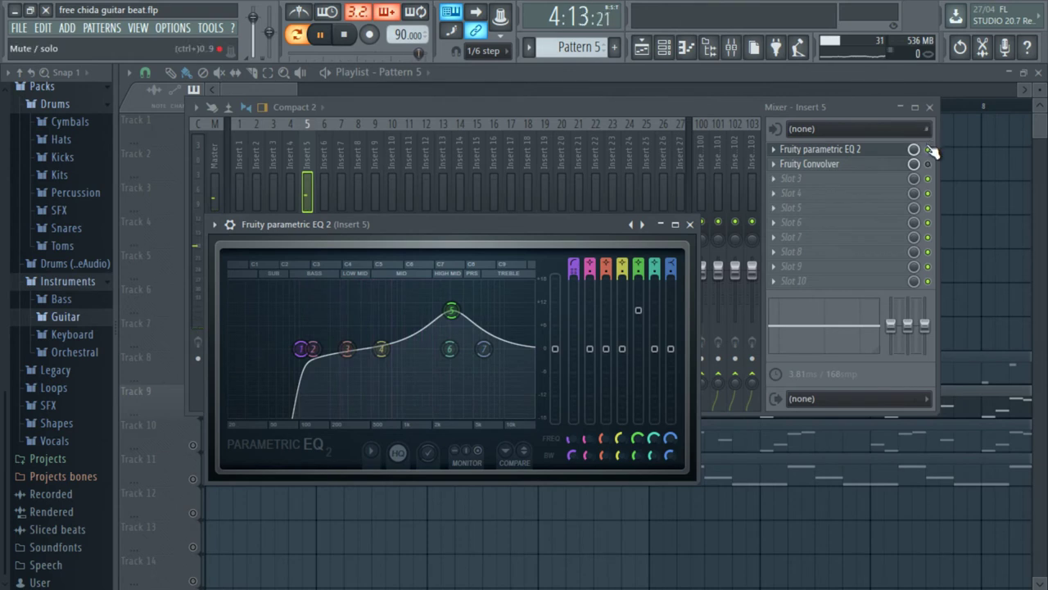
left_click(932, 152)
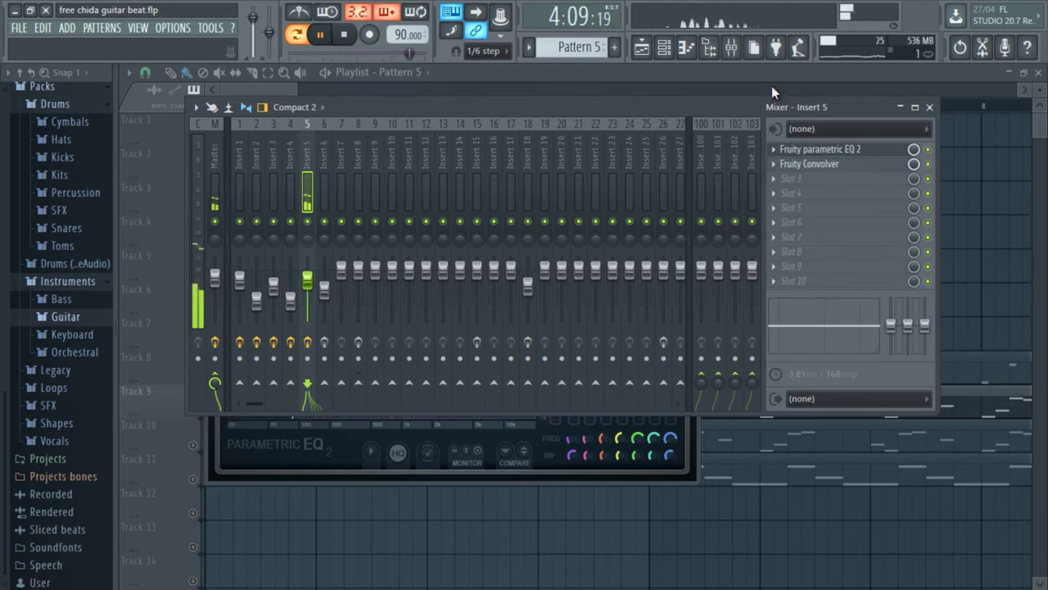
left_click(747, 100)
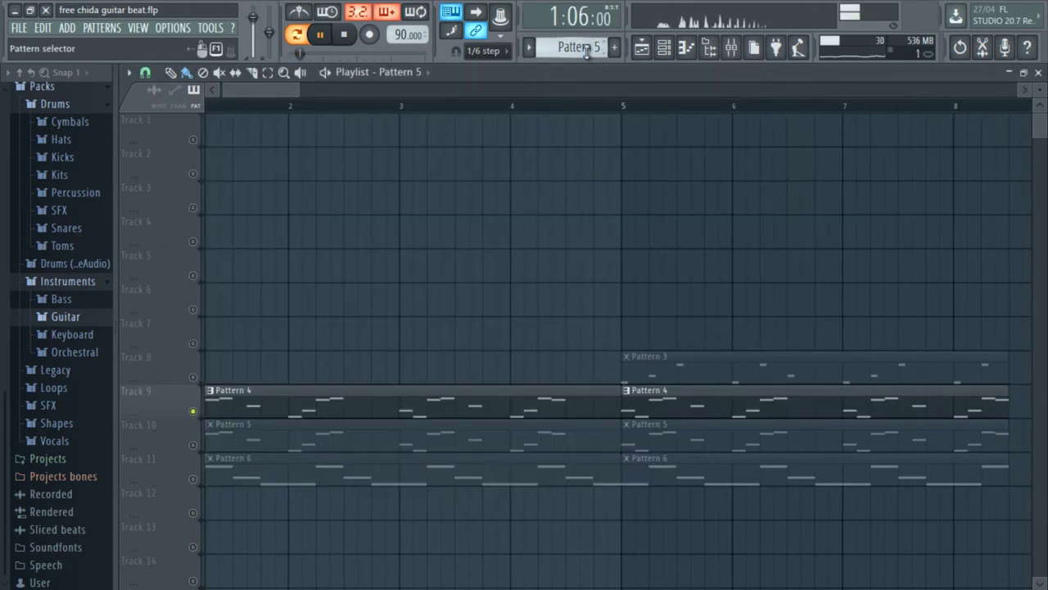
Switch to Pattern 6, and play back the Dream bell notes in the piano roll before closing it
scroll(587, 51, "down", 1)
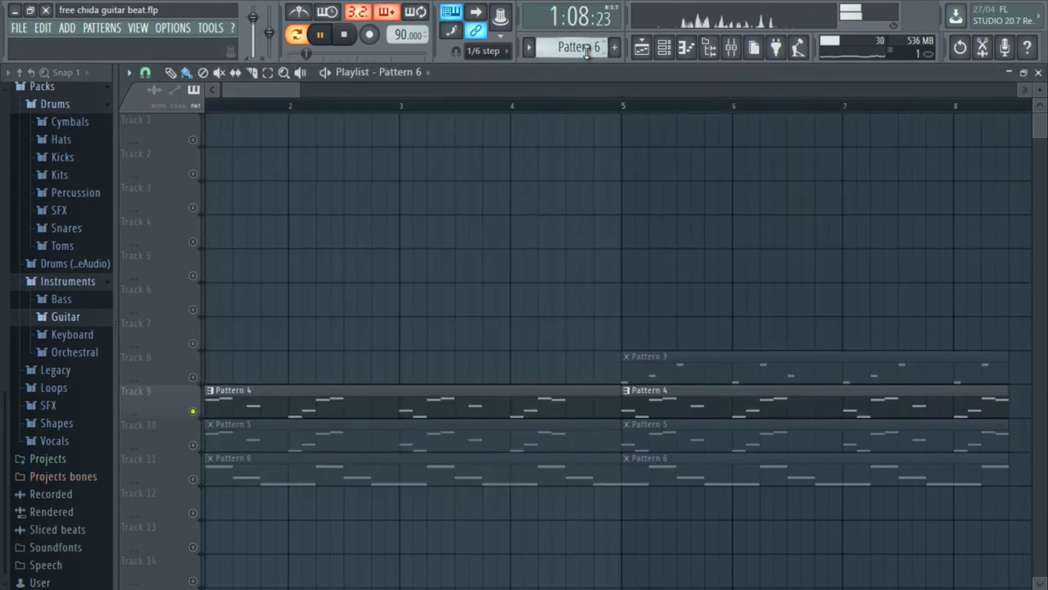
left_click(664, 46)
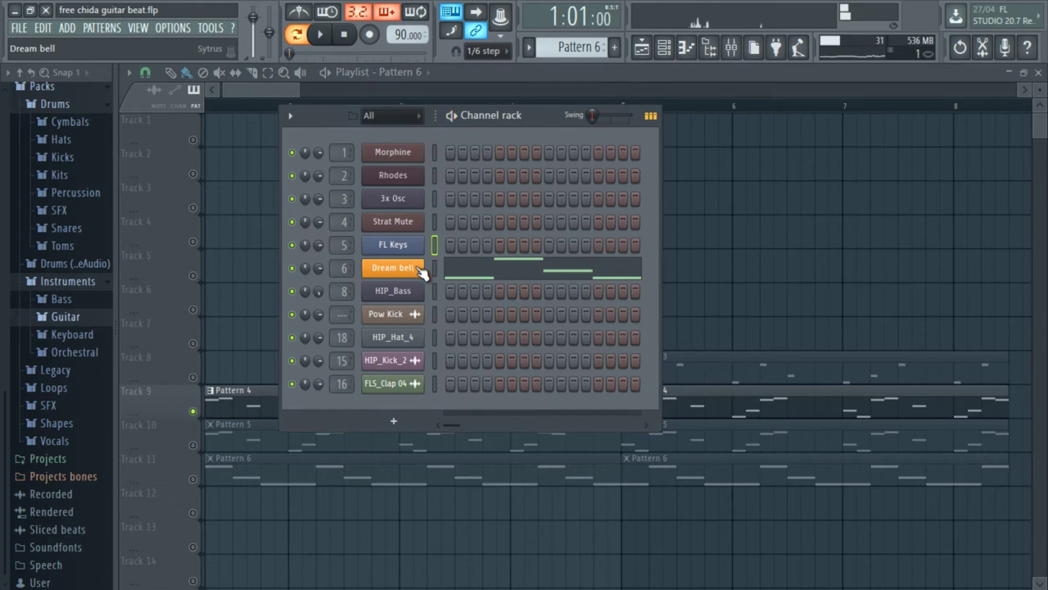
left_click(470, 270)
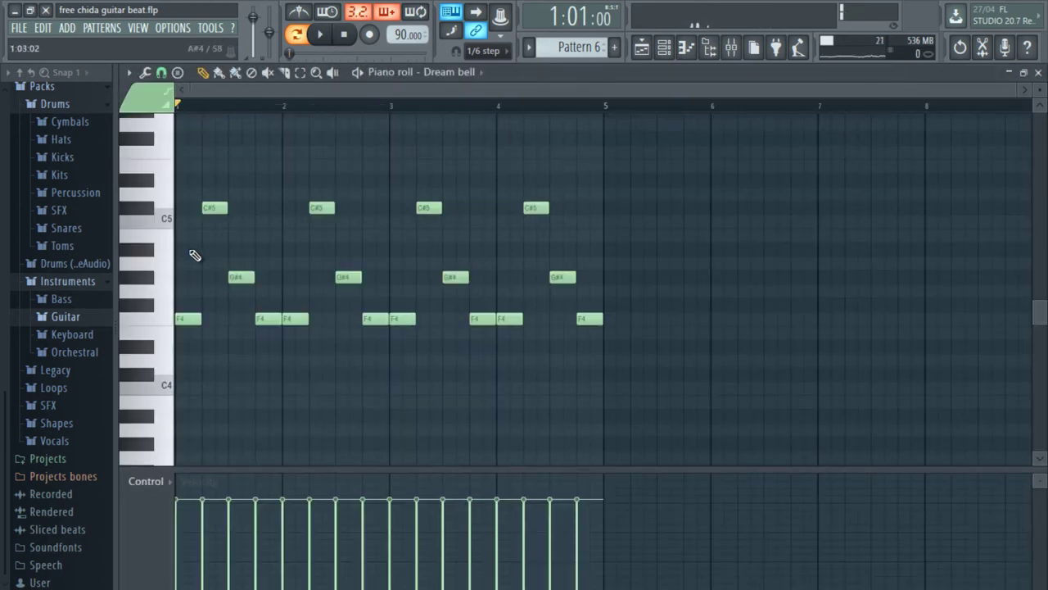
key("space")
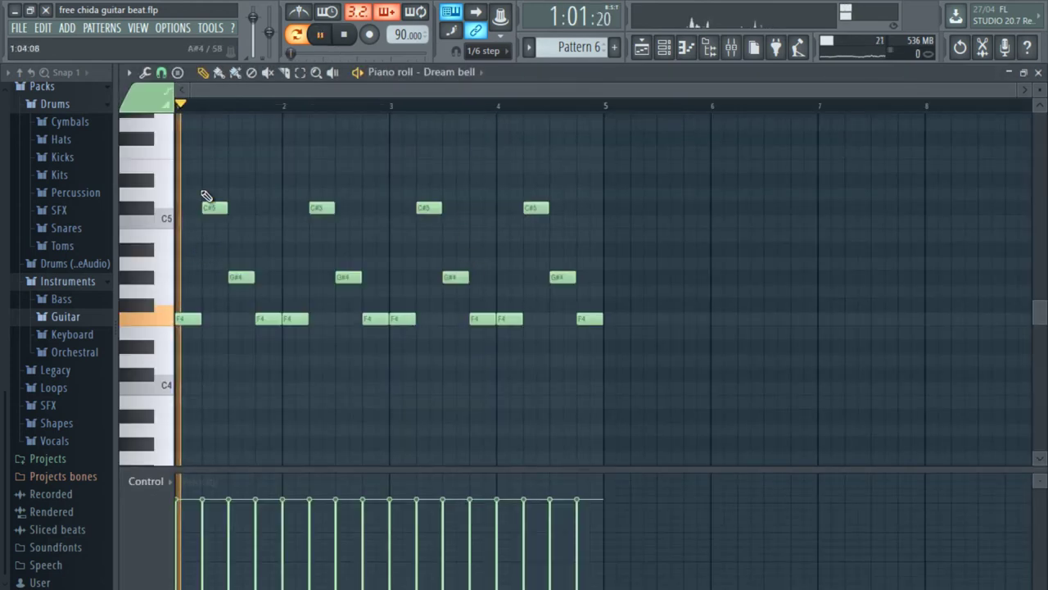
left_click(1040, 74)
Select Insert 6 in the mixer, bypass its three effects, and stop playback
left_click(731, 46)
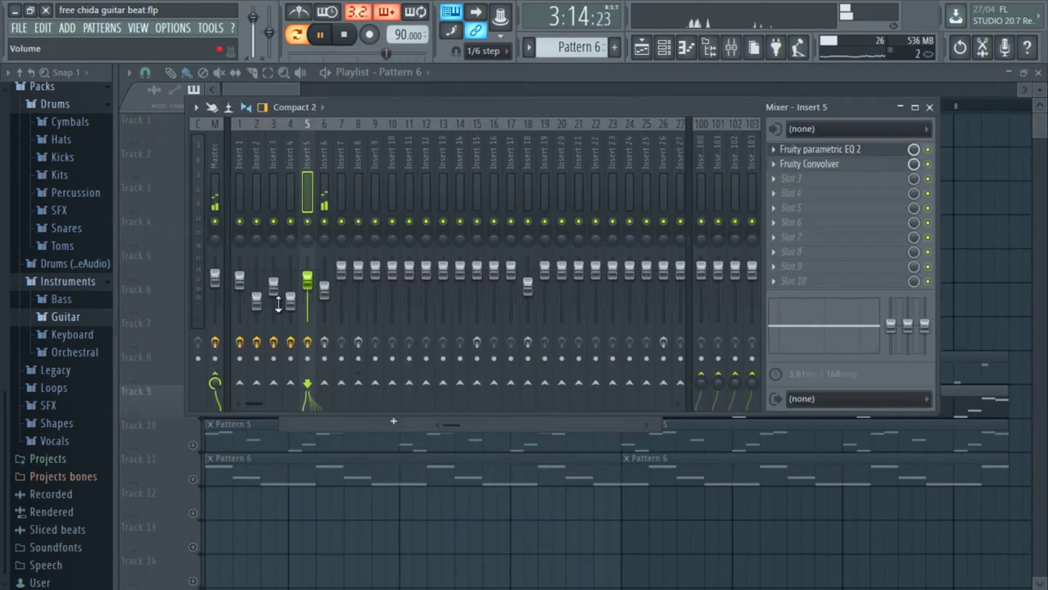
left_click(329, 193)
key("space")
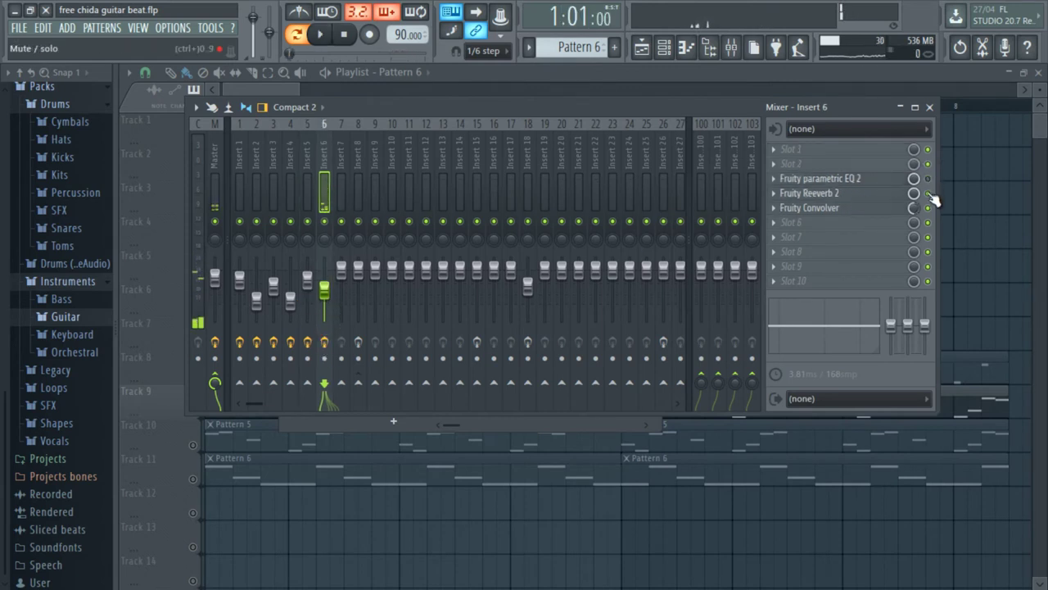
Show the Fruity parametric EQ 2 curve on Insert 6, resume playback, enable the effect, and close the plugin
left_click(829, 180)
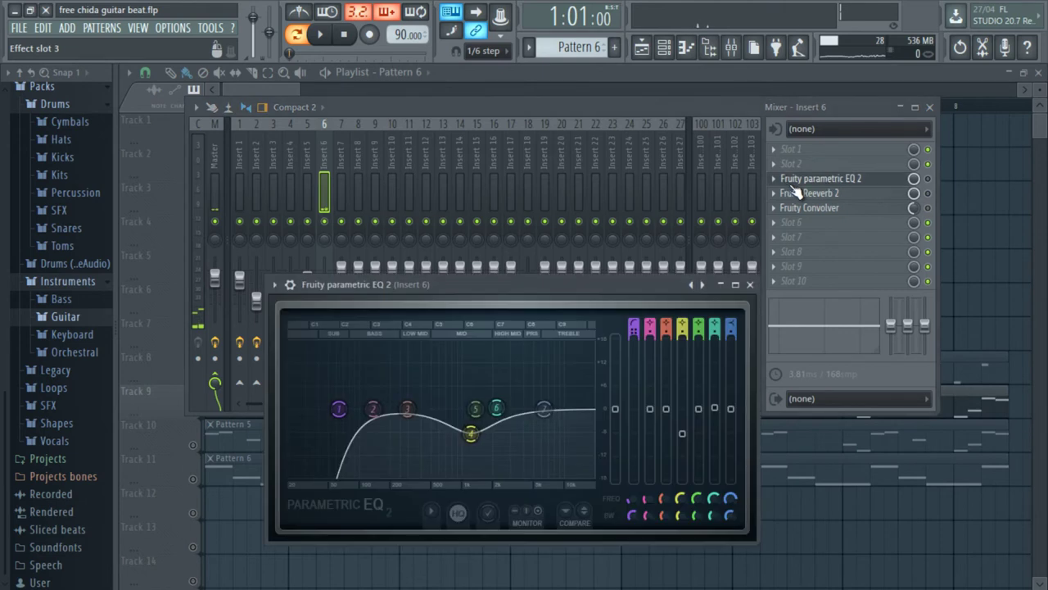
key("space")
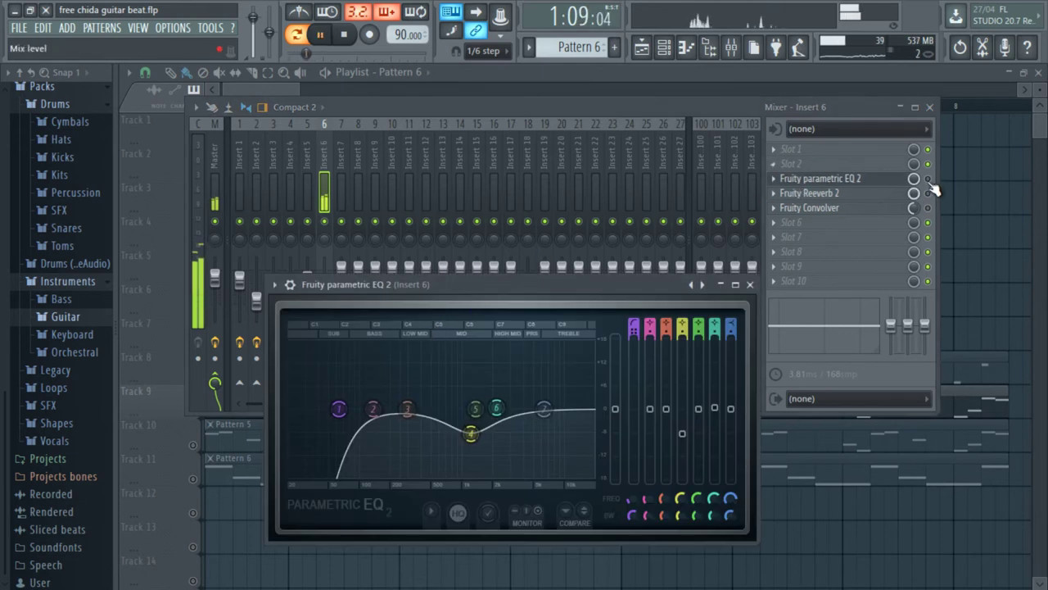
left_click(866, 176)
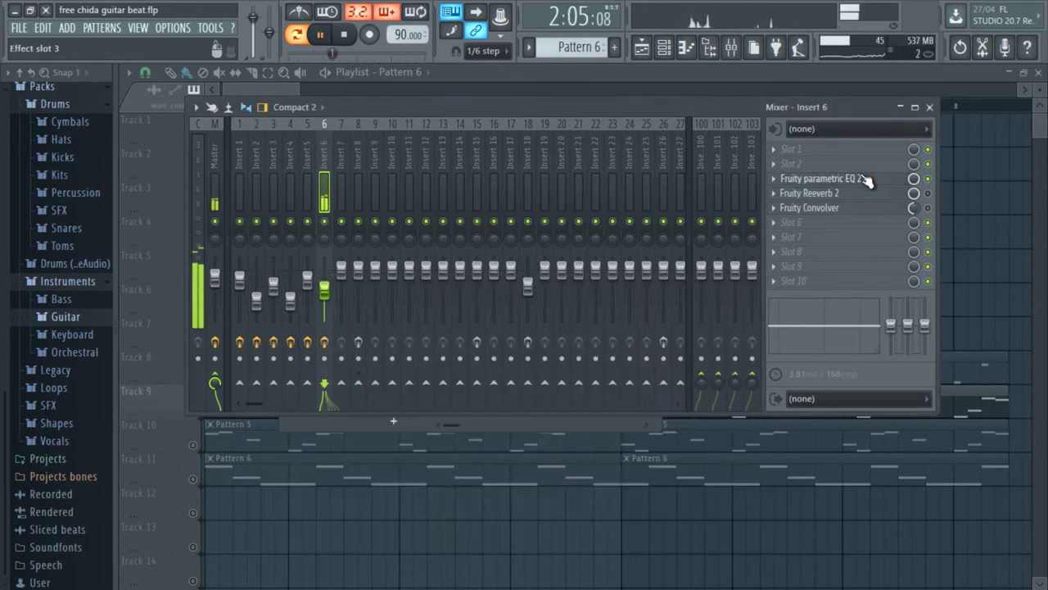
Examine the Fruity parametric EQ 2 and Fruity Reeverb 2 settings on Insert 6, and re-enable the reverb
left_click(866, 177)
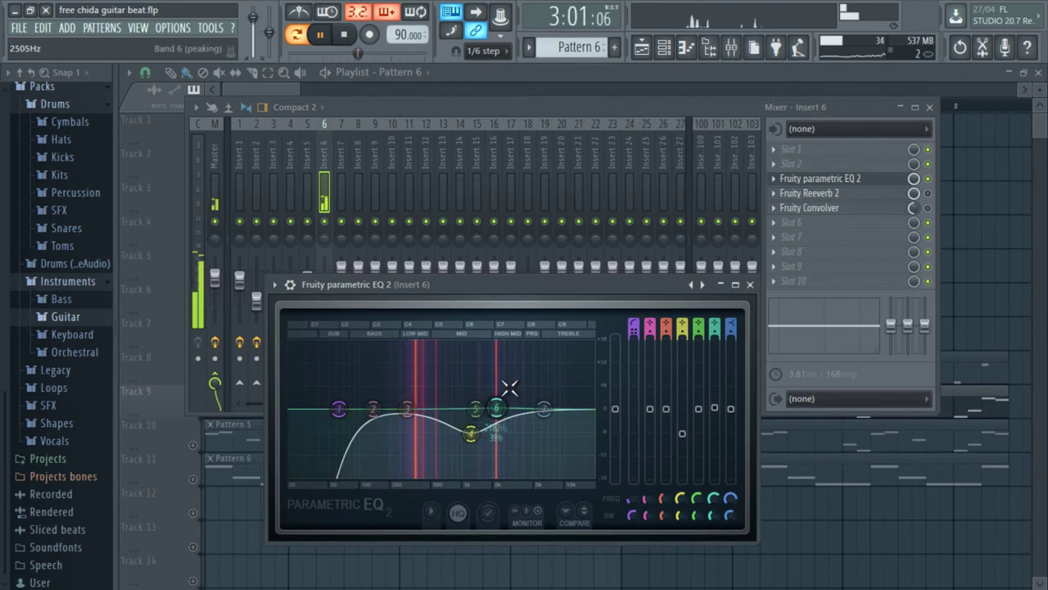
left_click(750, 285)
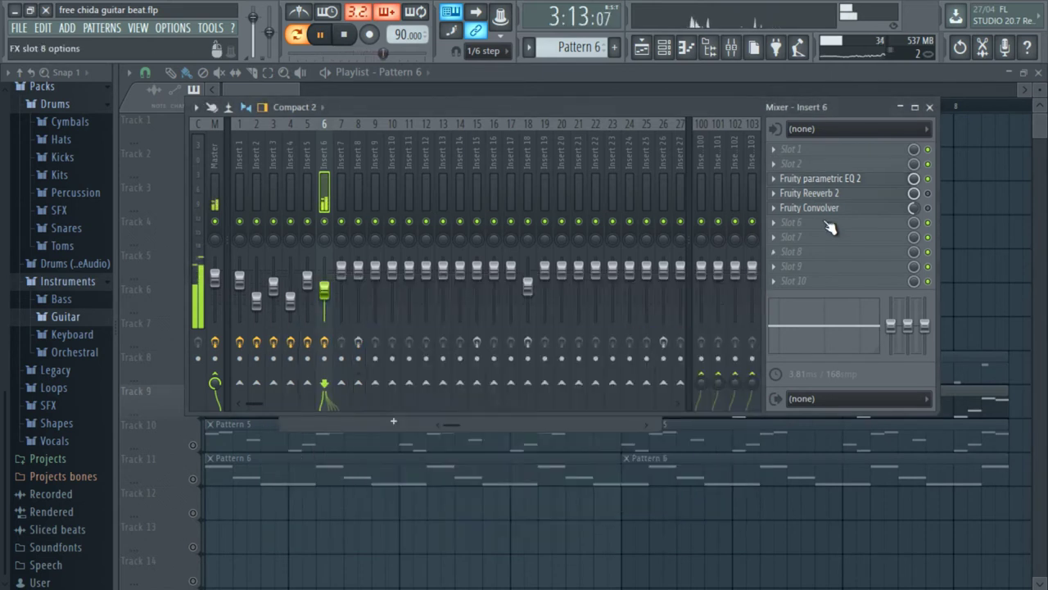
left_click(854, 197)
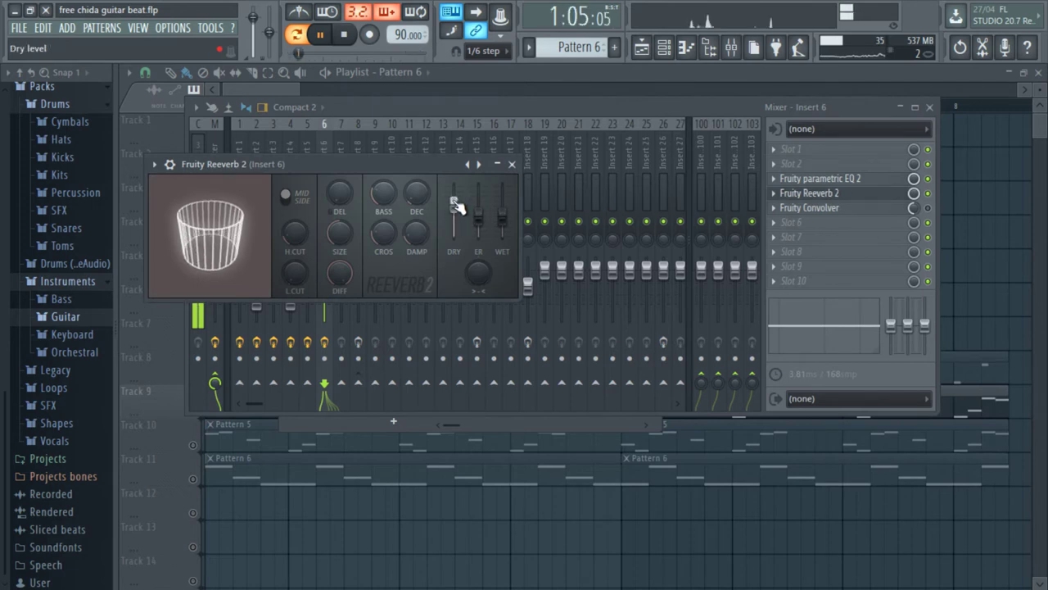
left_click(931, 199)
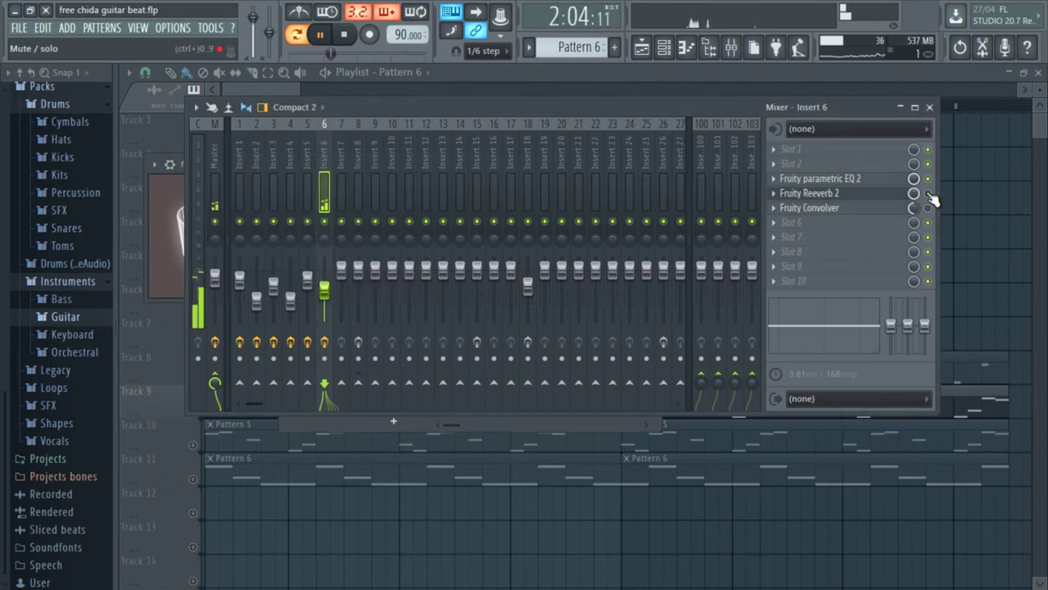
left_click(888, 194)
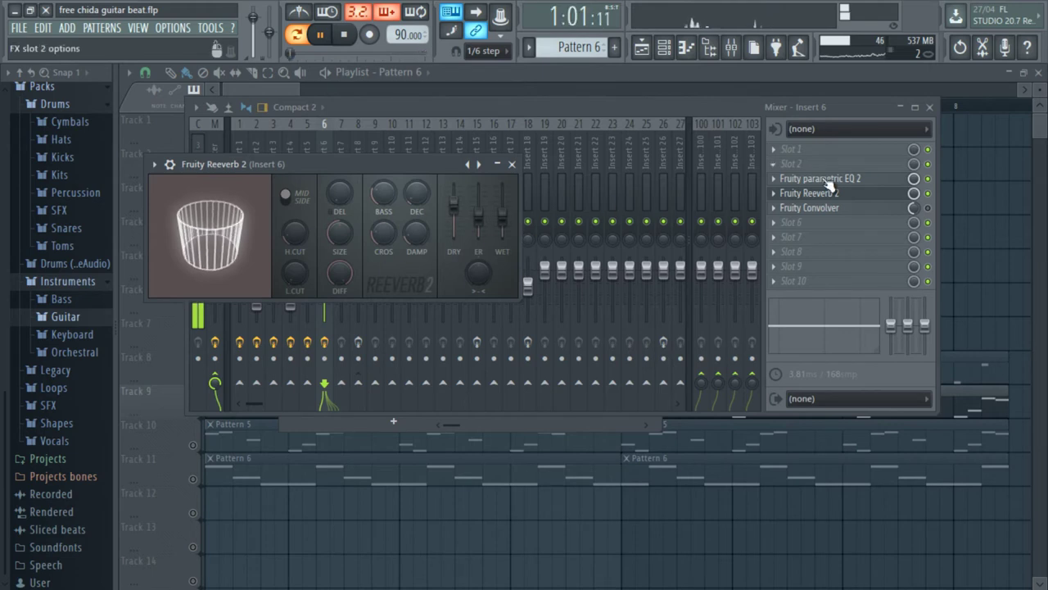
Re-enable Fruity Convolver on Insert 6, show its window and the reverb's, and close the plugins and mixer
left_click(929, 210)
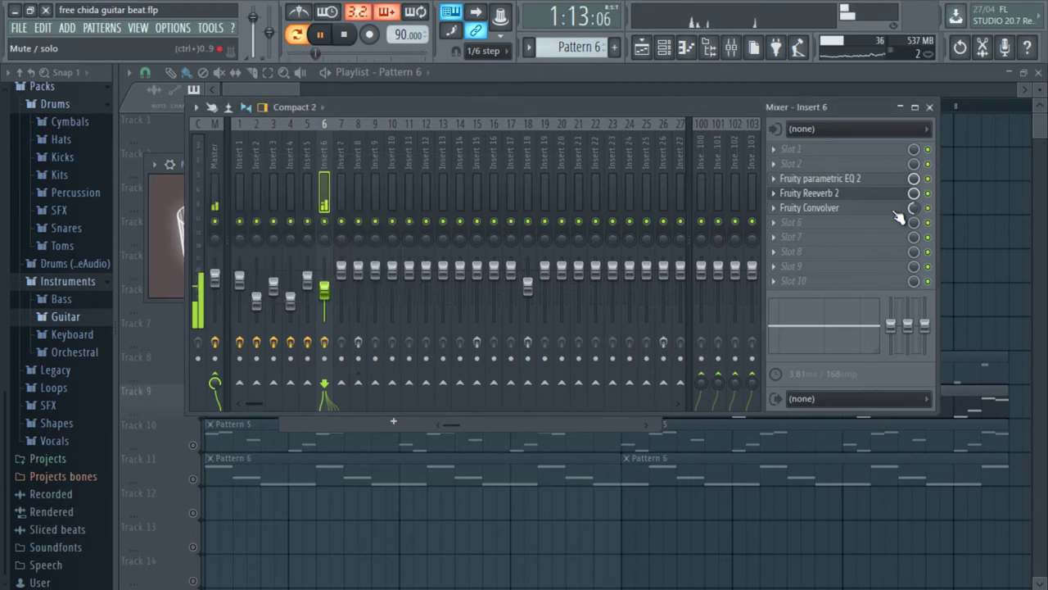
left_click(868, 210)
left_click(869, 196)
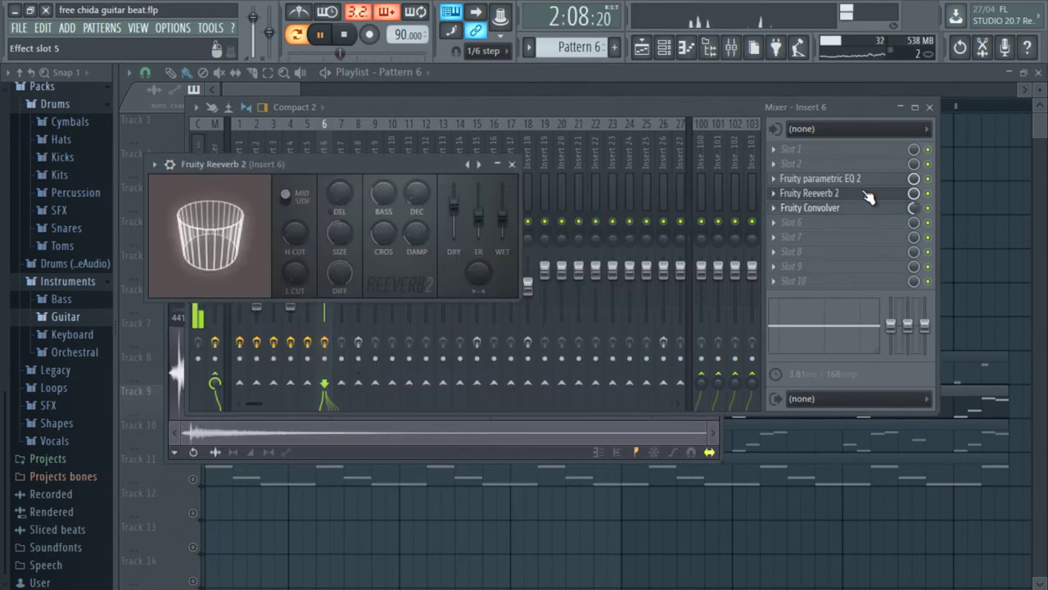
left_click(868, 198)
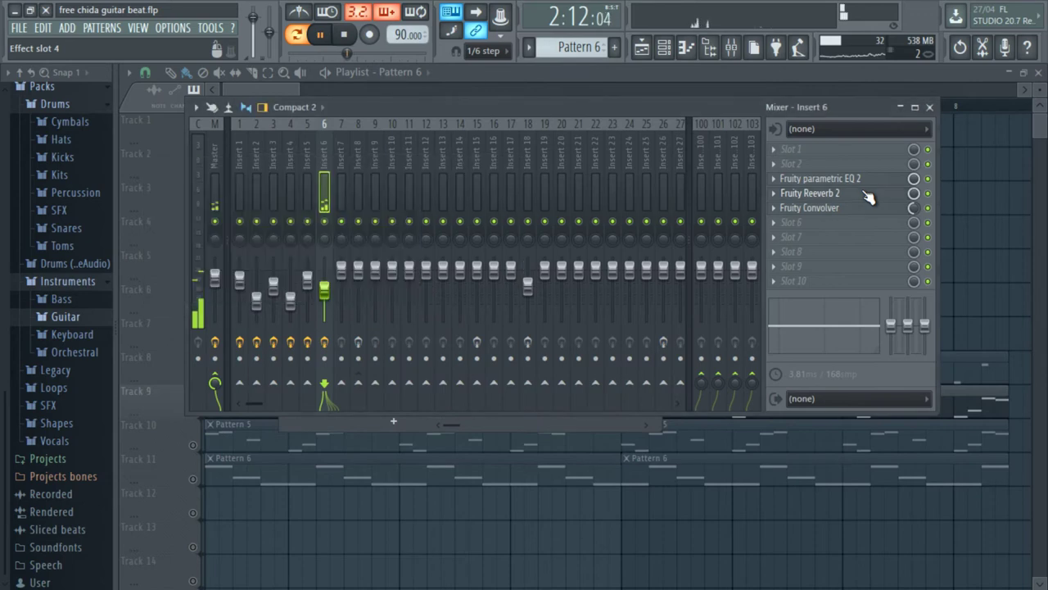
left_click(463, 68)
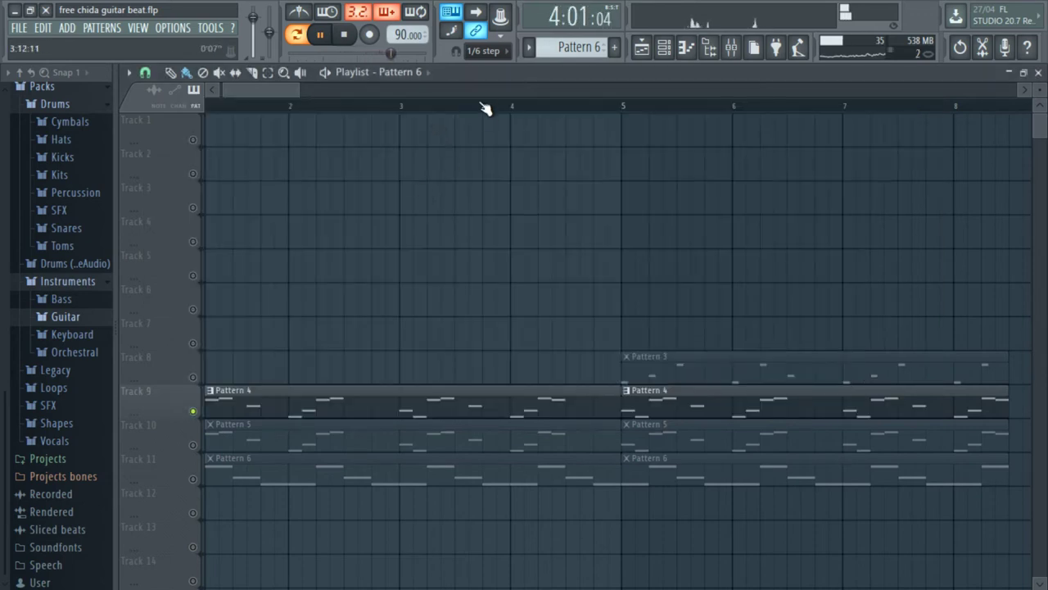
Switch to Pattern 8, and play back the HIP_Bass notes in the piano roll before closing it
scroll(484, 105, "down", 5)
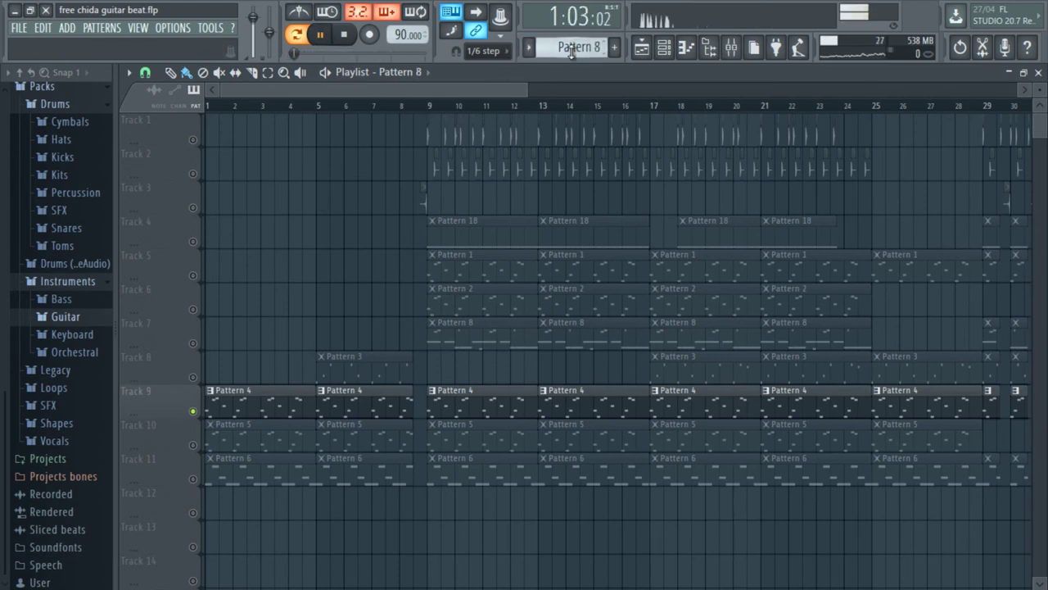
left_click(664, 47)
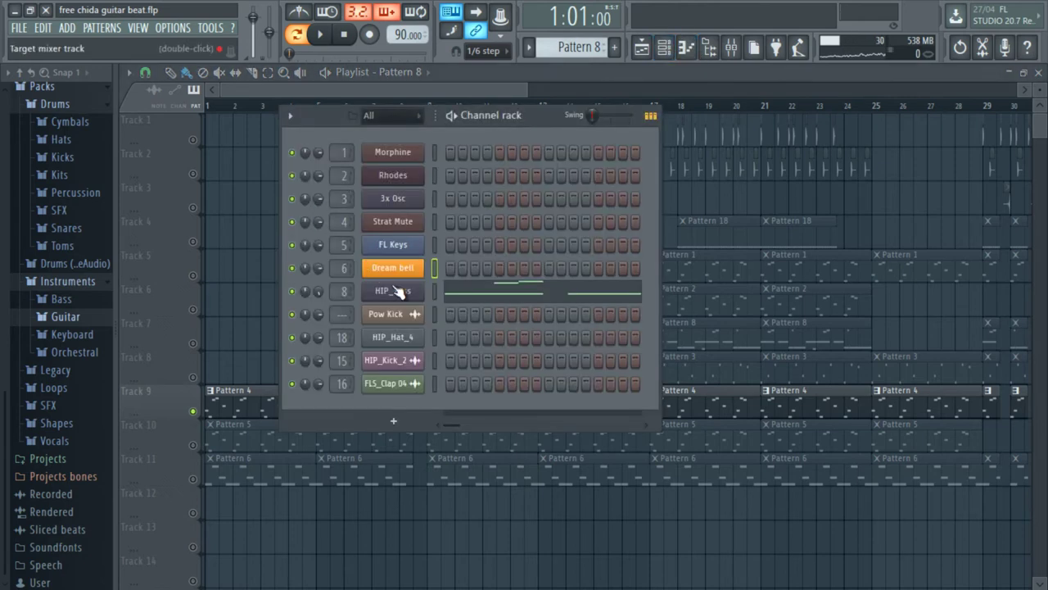
left_click(470, 292)
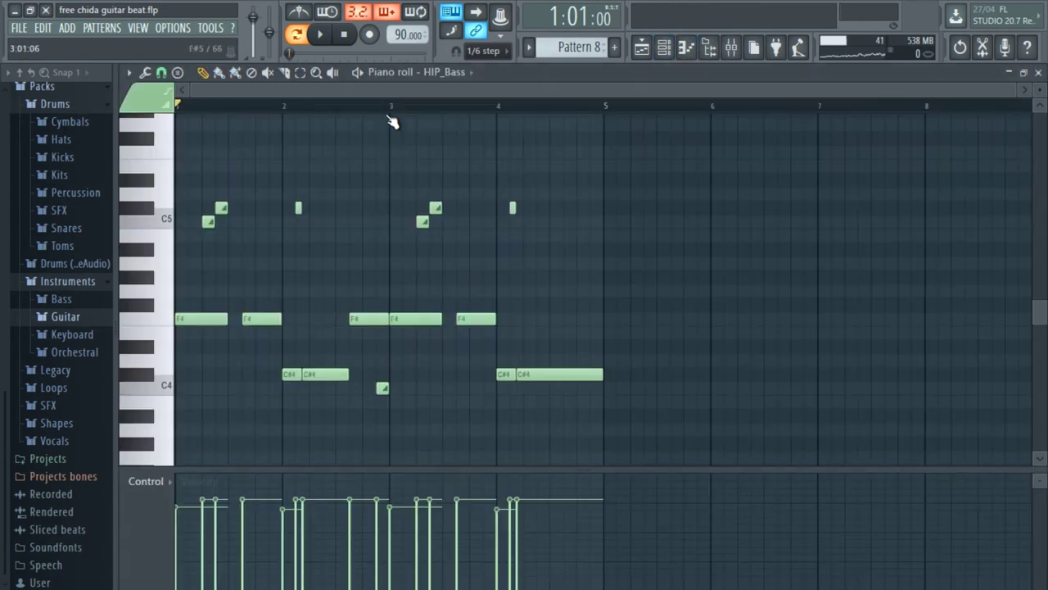
scroll(184, 115, "up", 3)
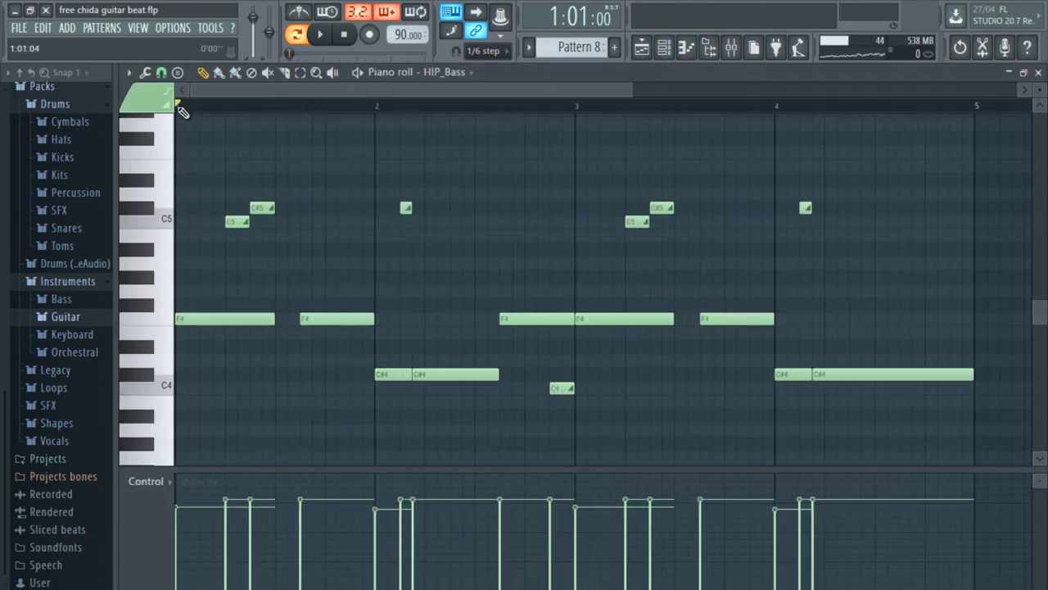
key("space")
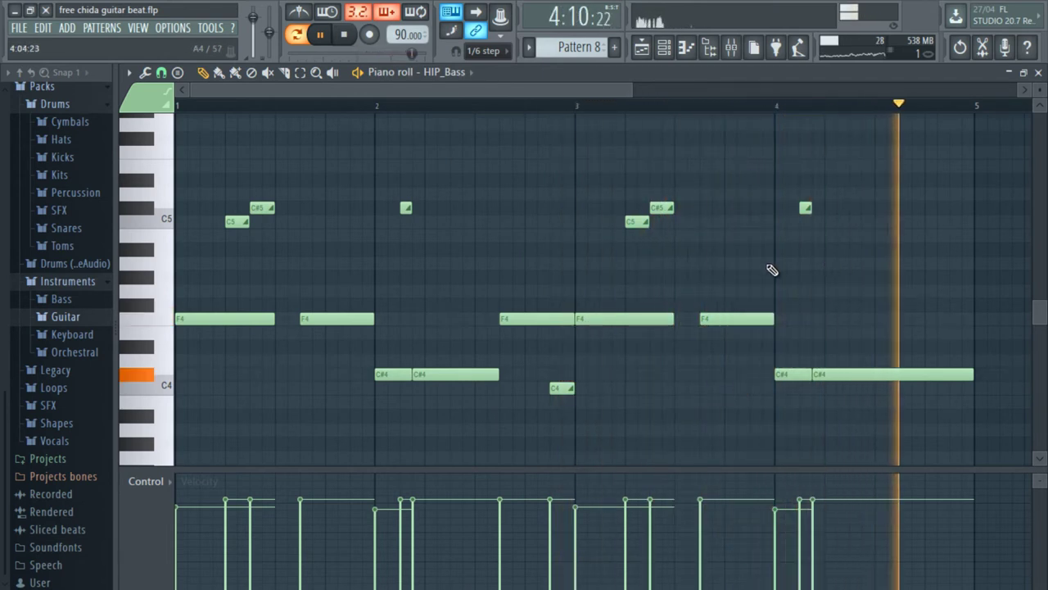
left_click(1038, 72)
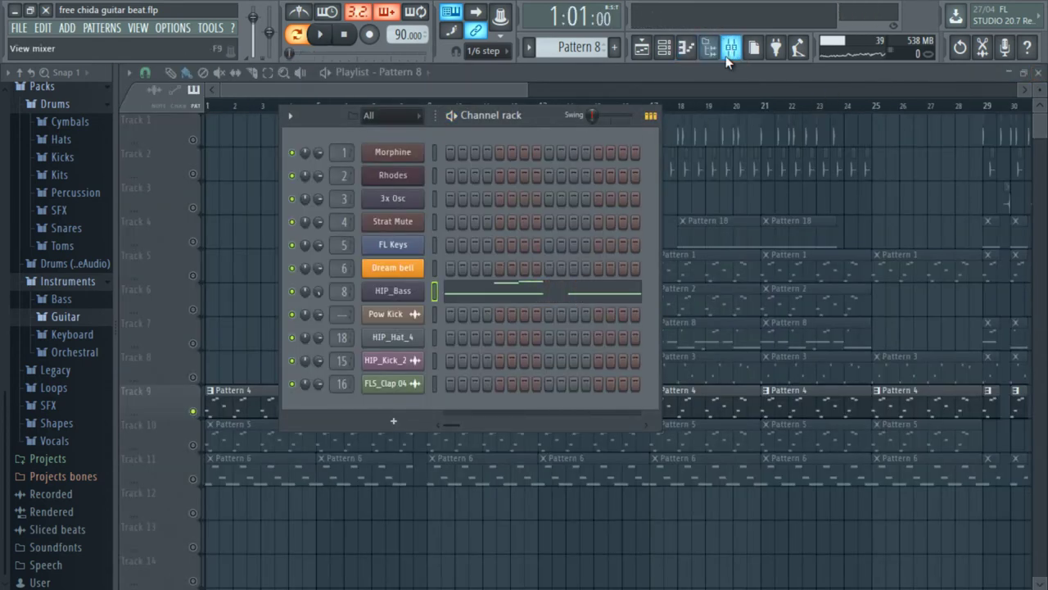
Bypass the three effects on mixer Insert 8, play the bass, show the Fruity Fast Dist settings, and re-enable that effect
left_click(726, 57)
left_click(363, 196)
key("space")
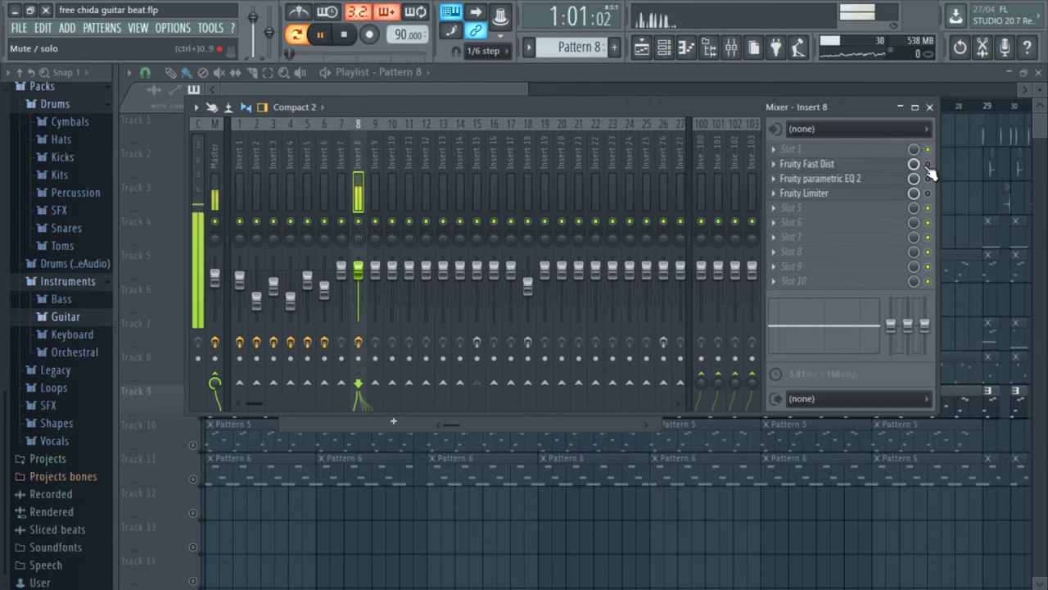
left_click(871, 163)
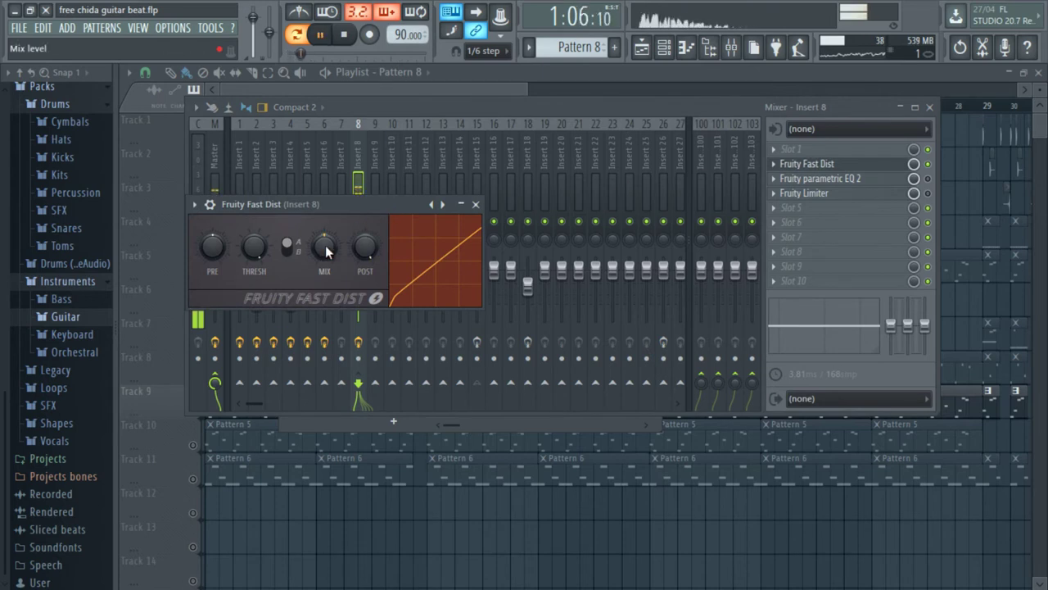
key("space")
left_click(932, 165)
key("space")
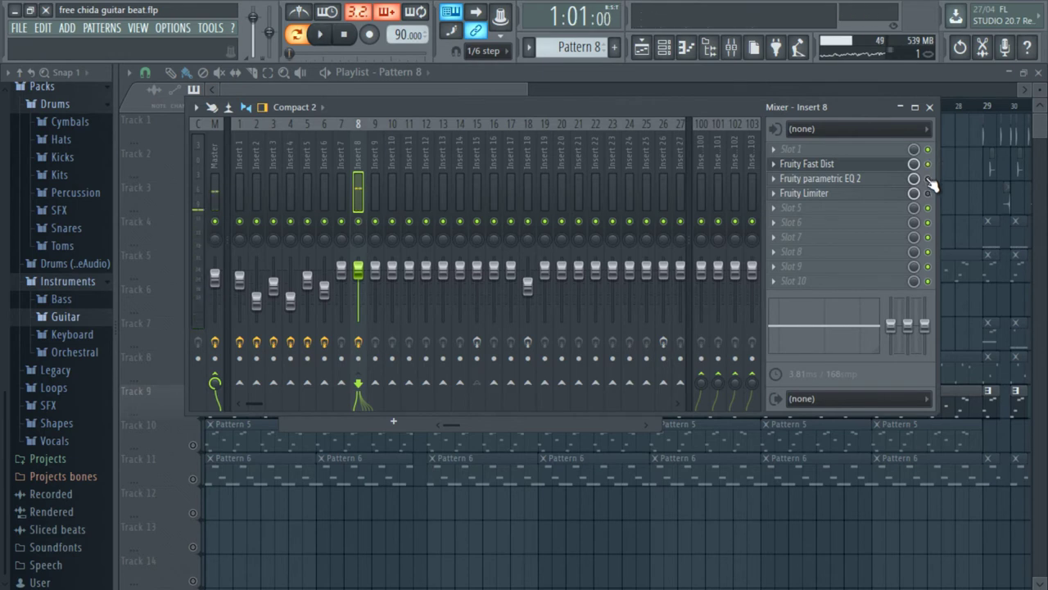
Examine the Fruity parametric EQ 2 curve on Insert 8, and compare the bass with the EQ bypassed and enabled
left_click(840, 180)
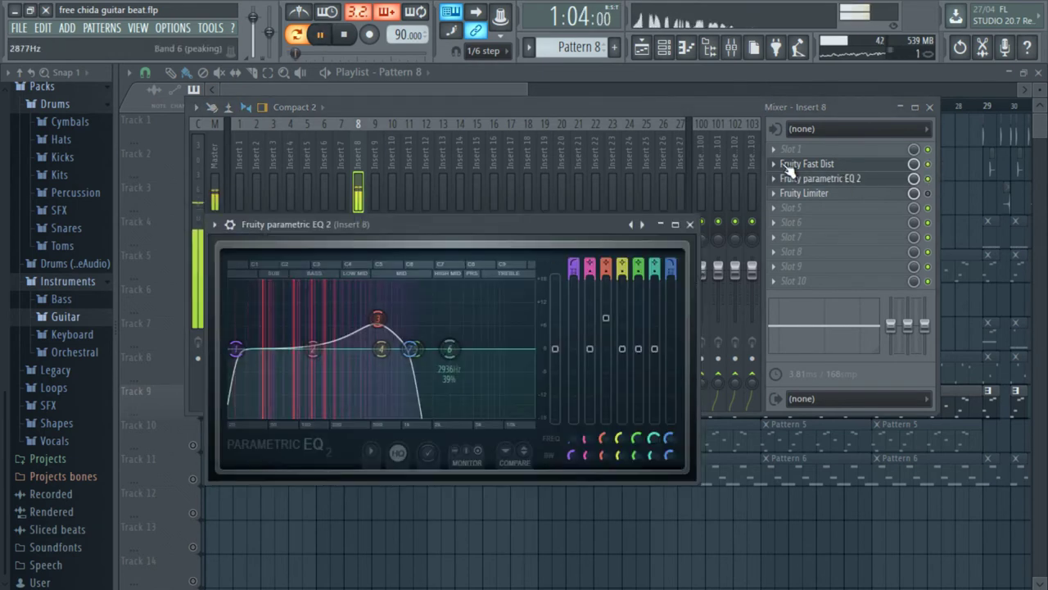
left_click(930, 180)
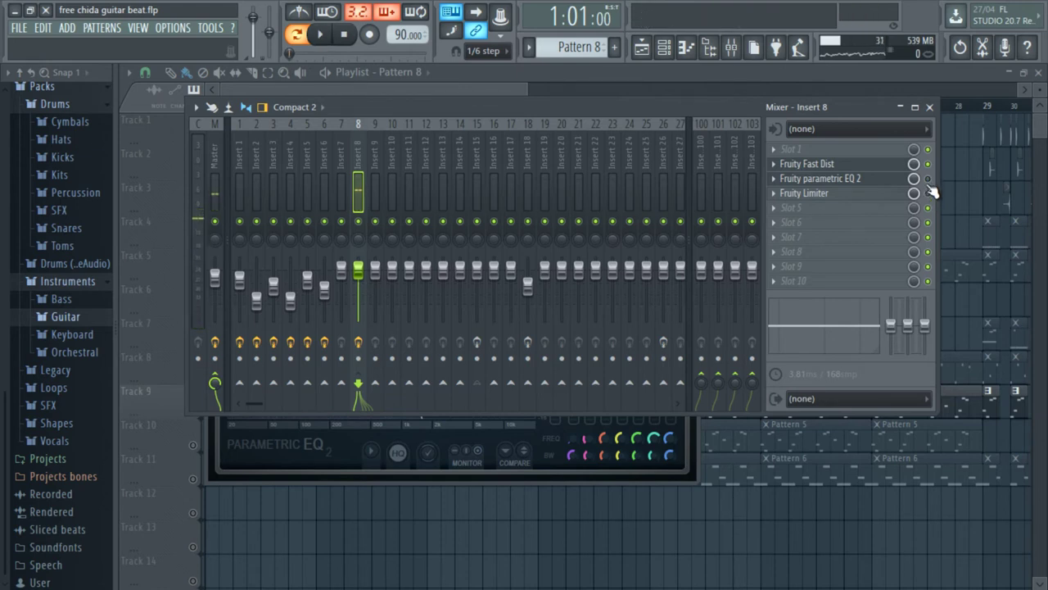
key("space")
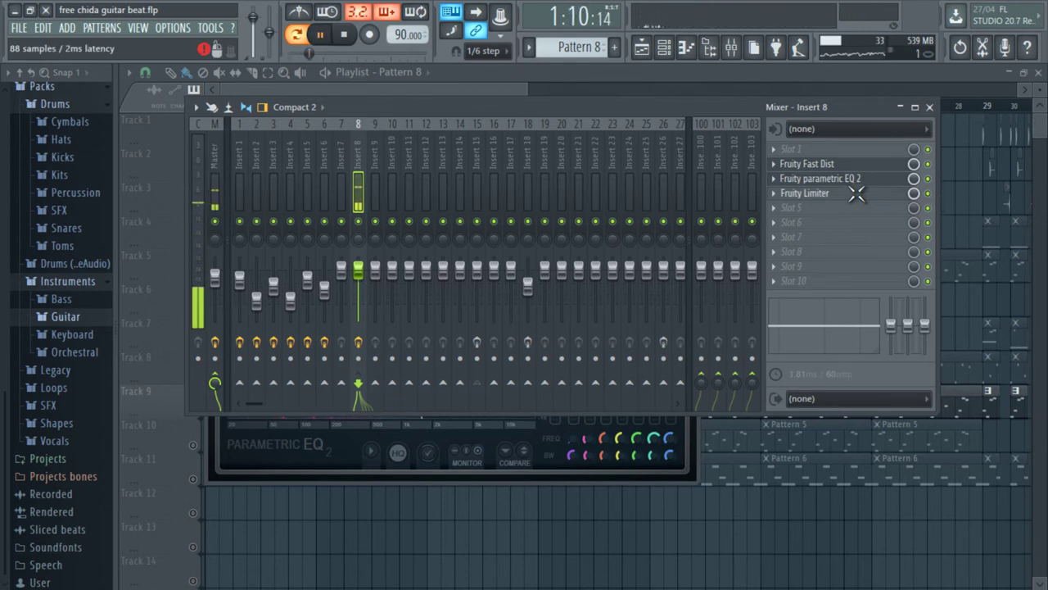
Show the Fruity Limiter settings on Insert 8, close the plugin, stop playback, and close the mixer
left_click(856, 193)
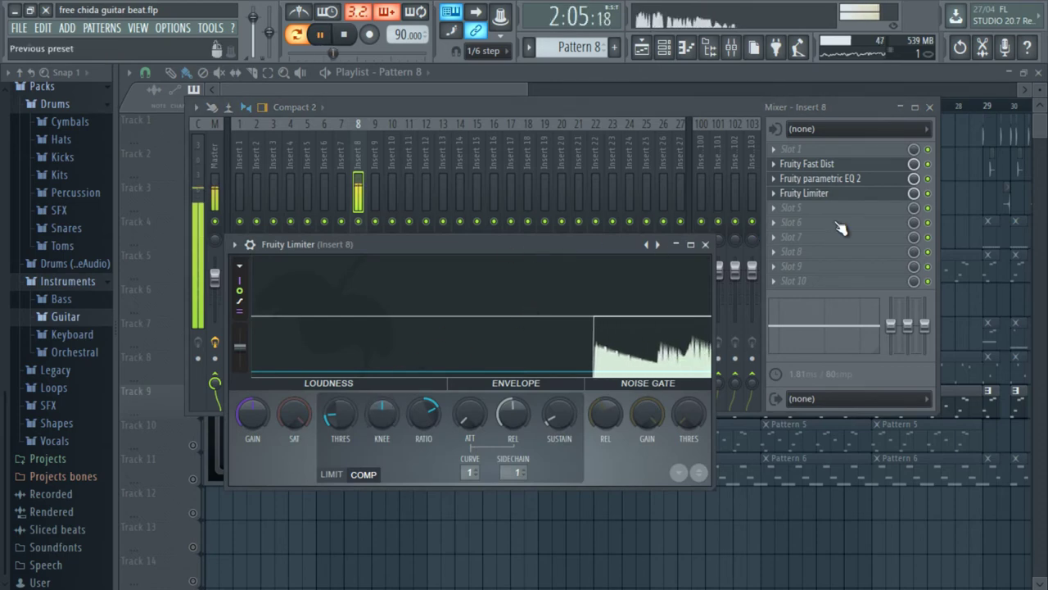
left_click(706, 244)
key("space")
left_click(694, 85)
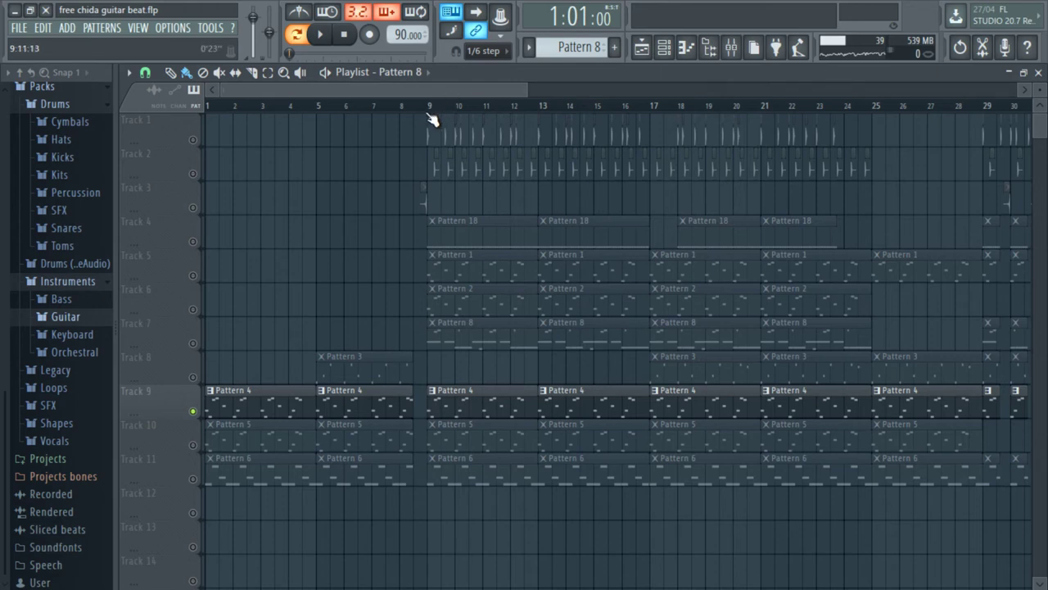
Solo Track 1 in the playlist and unmute Track 2, keeping Tracks 3 and 4 muted
scroll(438, 113, "up", 5)
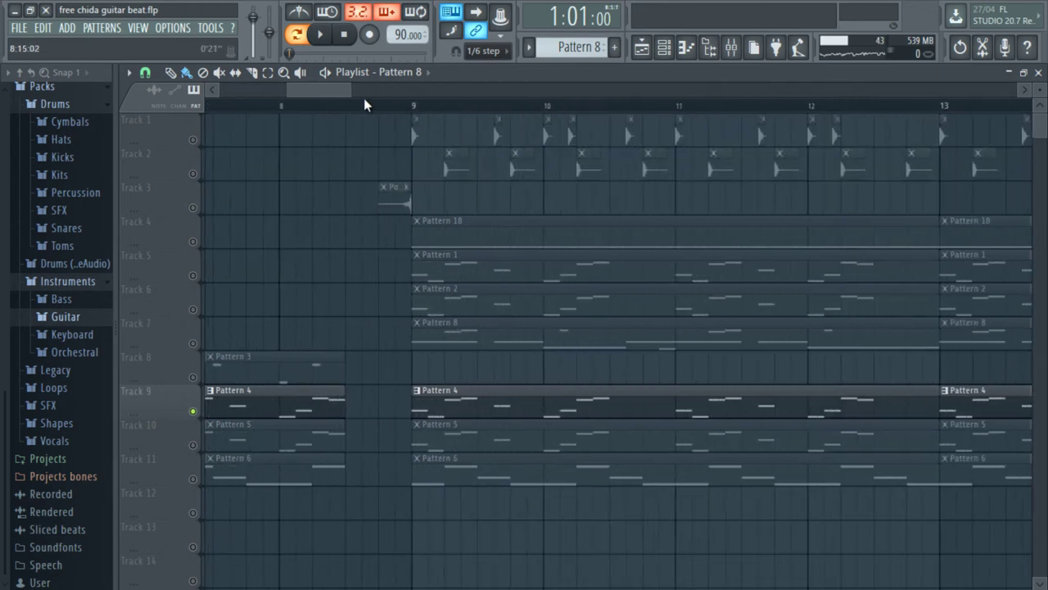
left_click_drag(336, 92, 359, 93)
left_click(195, 140, "ctrl")
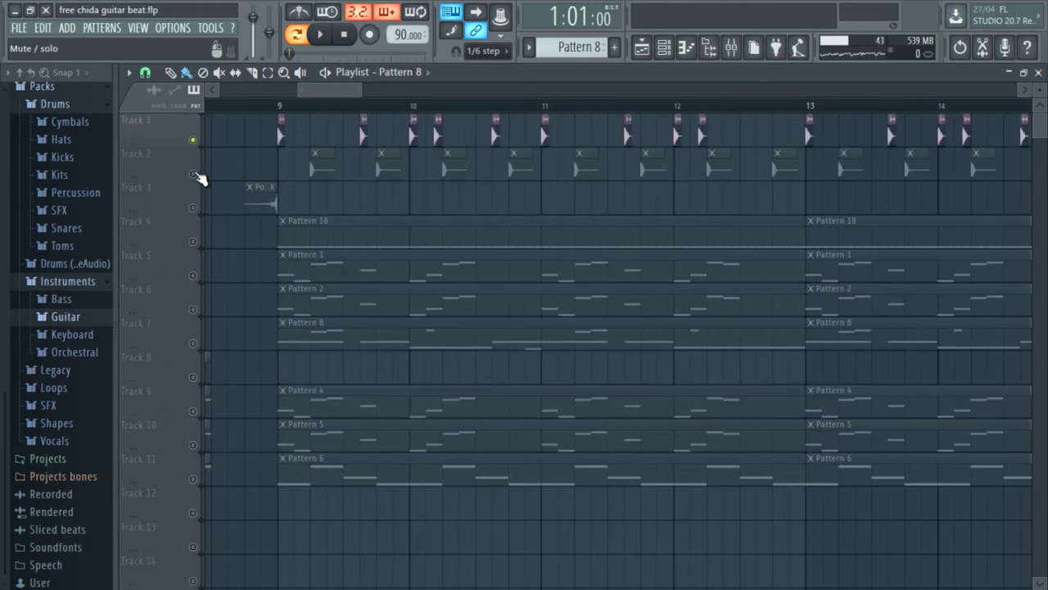
left_click(194, 174)
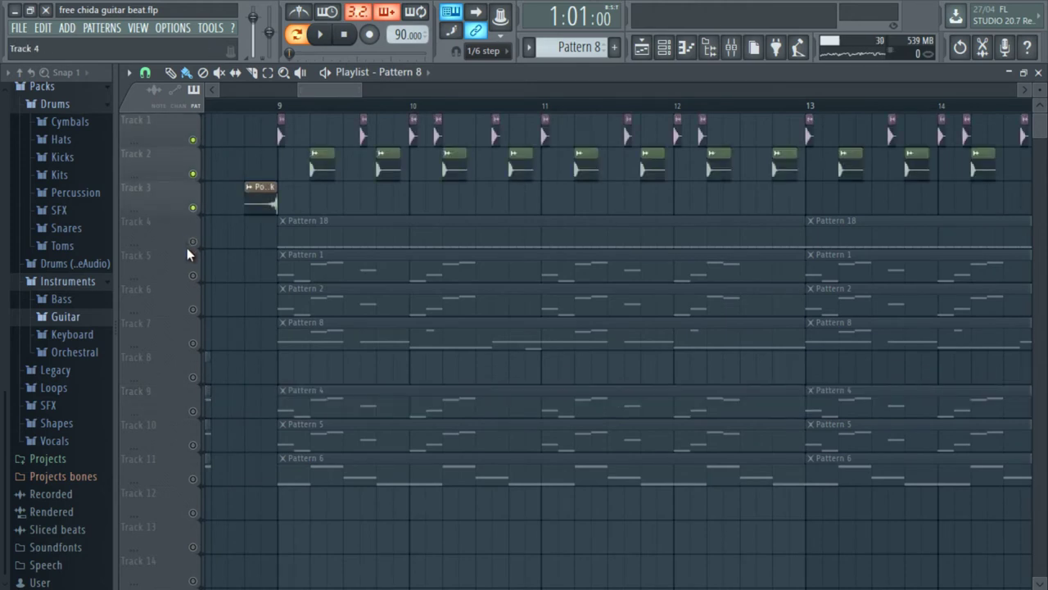
left_click(194, 243)
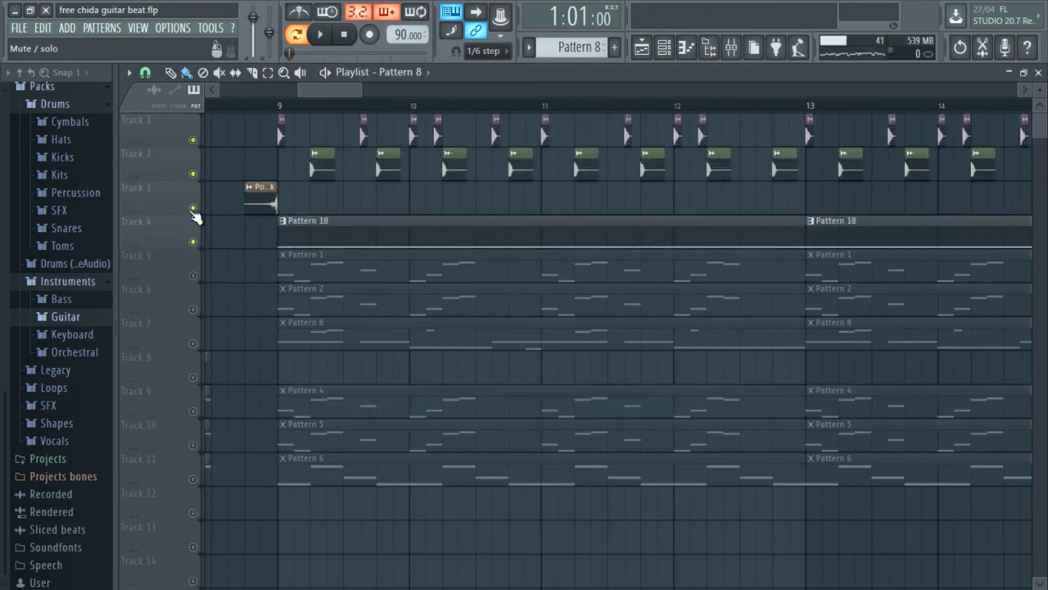
left_click(193, 243)
Switch to song mode and play back the kick and clap tracks from bar 9
scroll(358, 109, "down", 8)
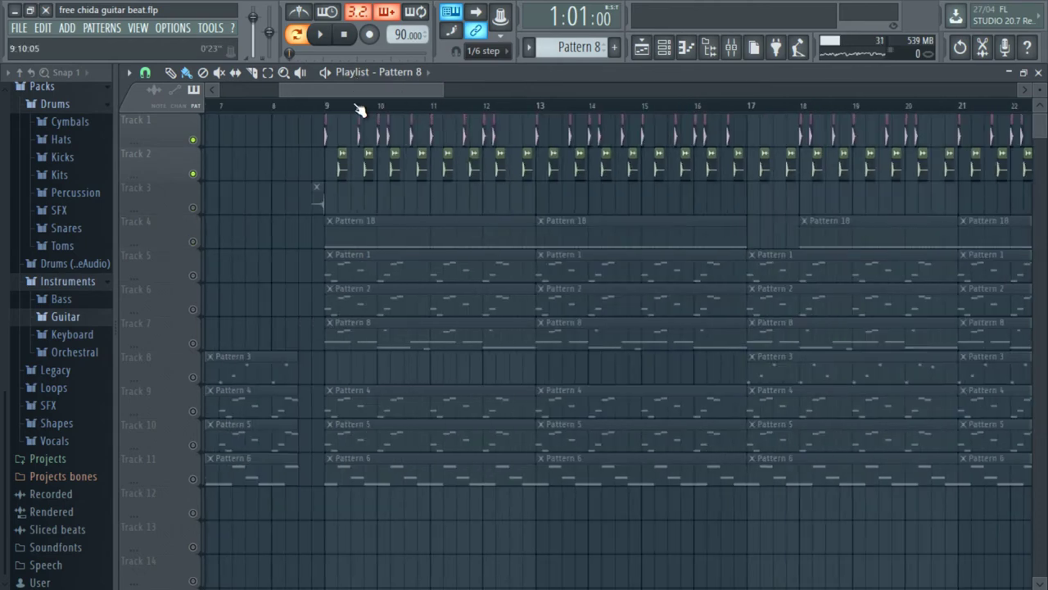
scroll(358, 109, "up", 4)
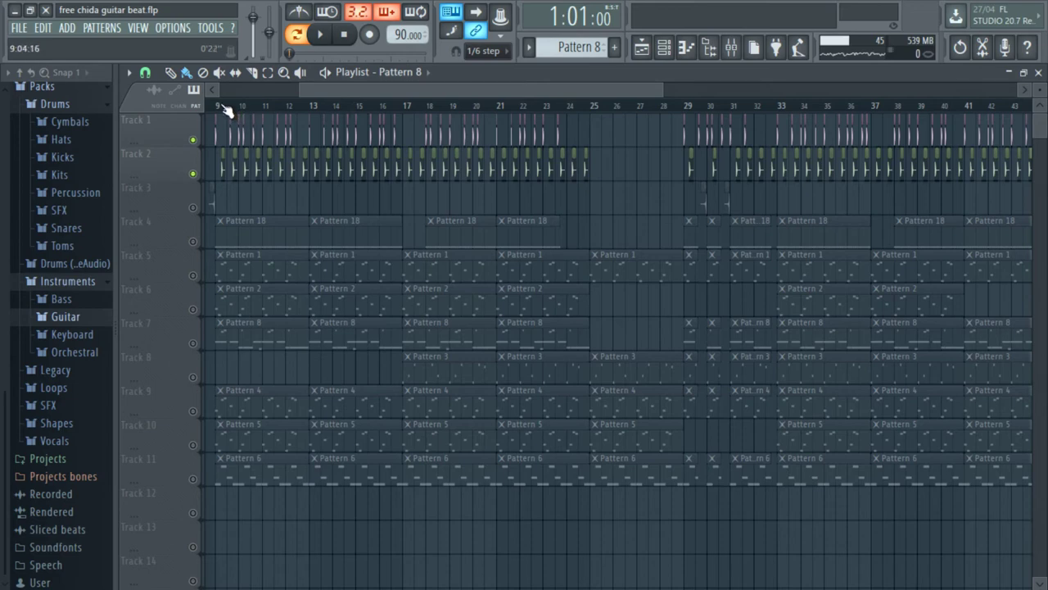
scroll(228, 111, "up", 2)
key("l")
key("space")
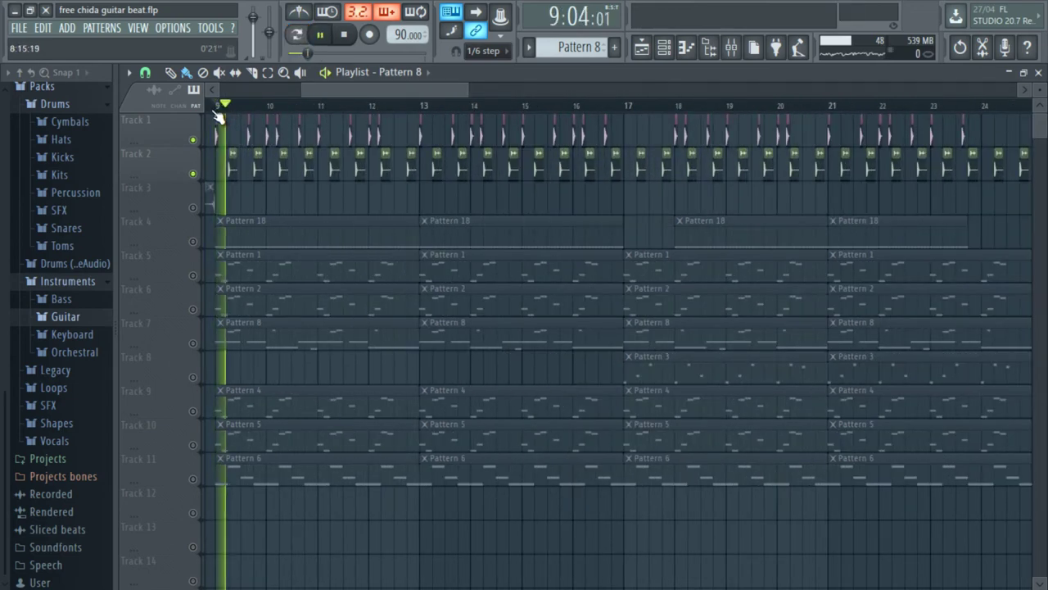
scroll(217, 113, "up", 2)
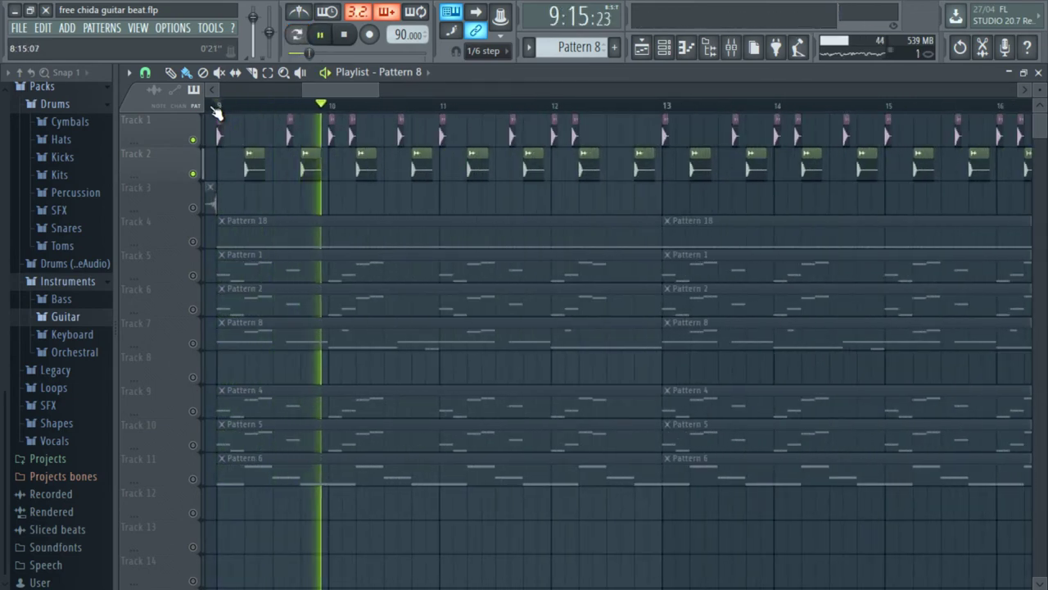
scroll(222, 113, "up", 2)
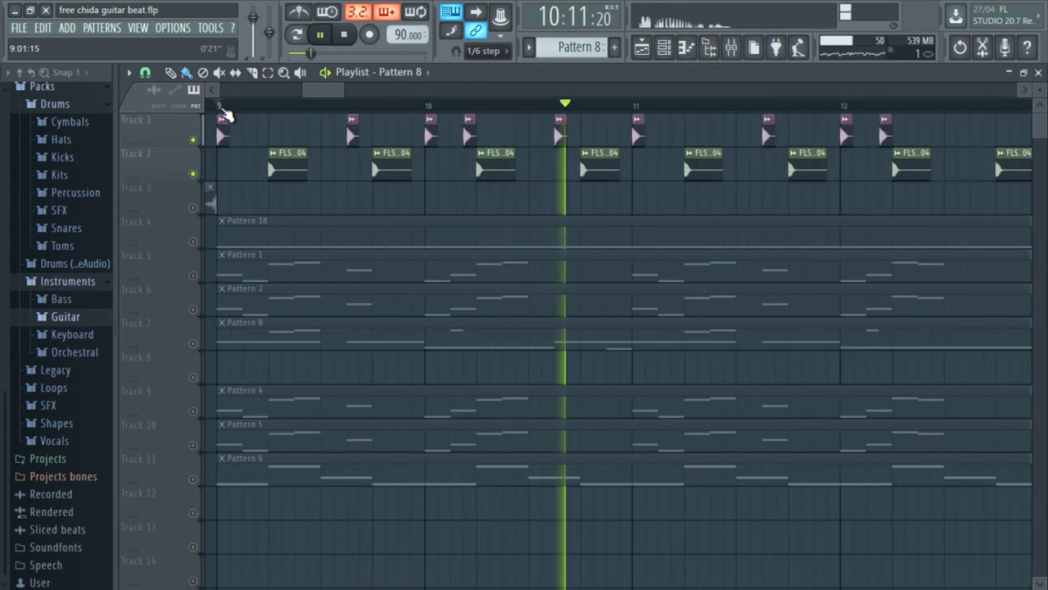
key("space")
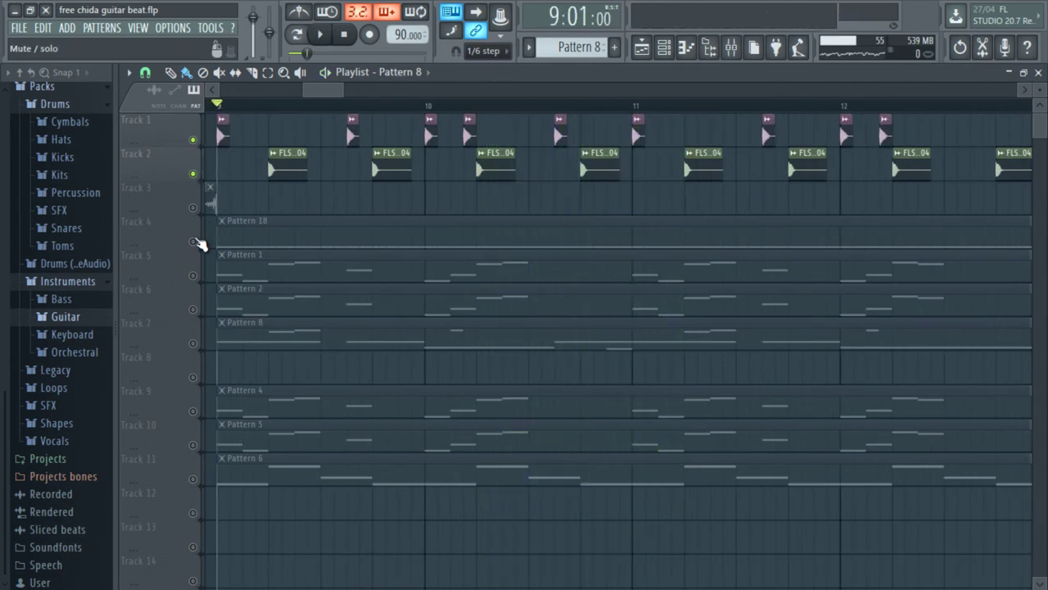
Unmute Track 4 and play back Pattern 18 together with the kick and clap from bar 9
key("space")
left_click(195, 241)
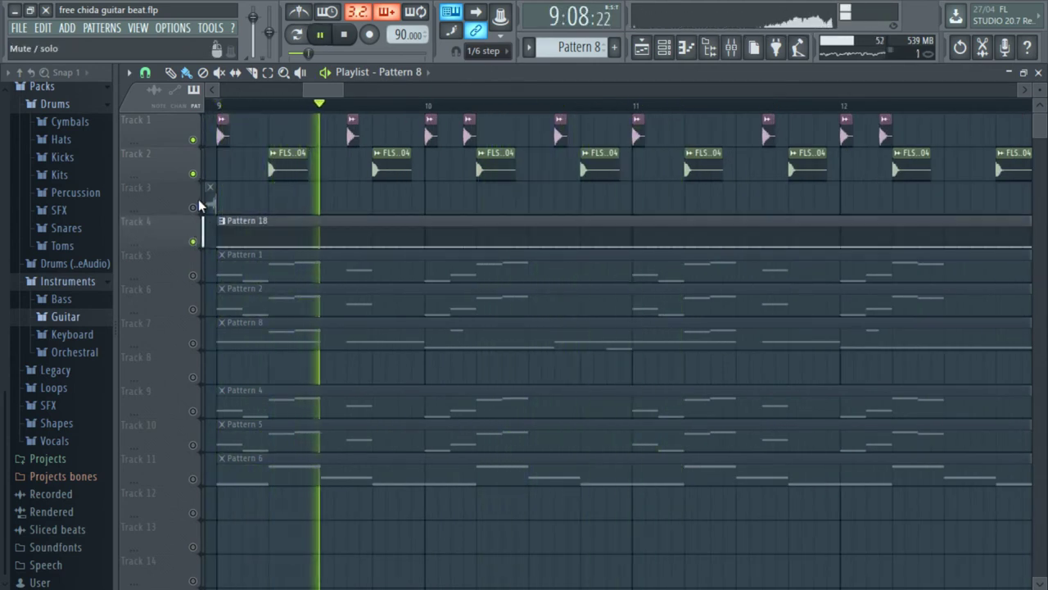
key("space")
key("space")
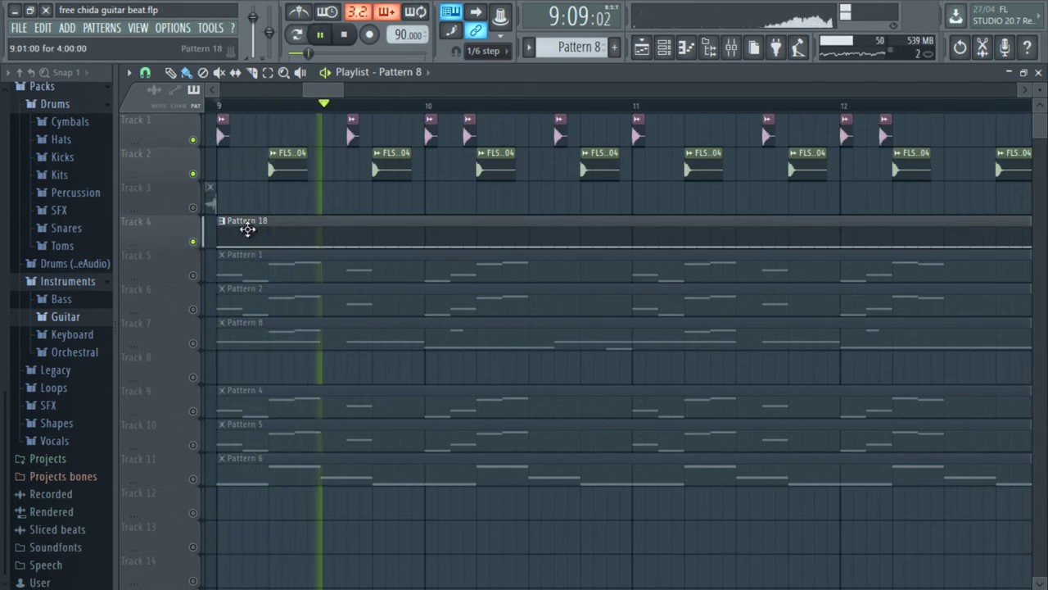
Open Pattern 18's hi-hat notes, stop playback, and check the sample settings of the HIP_Hat_4 channel
left_click(254, 235)
double_click(254, 235)
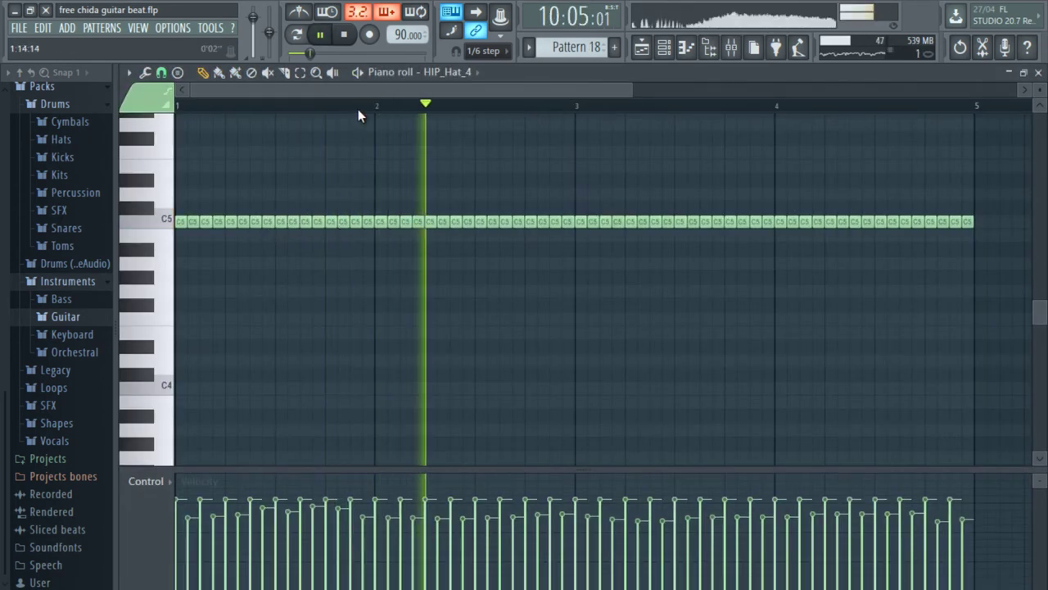
key("space")
left_click(1037, 73)
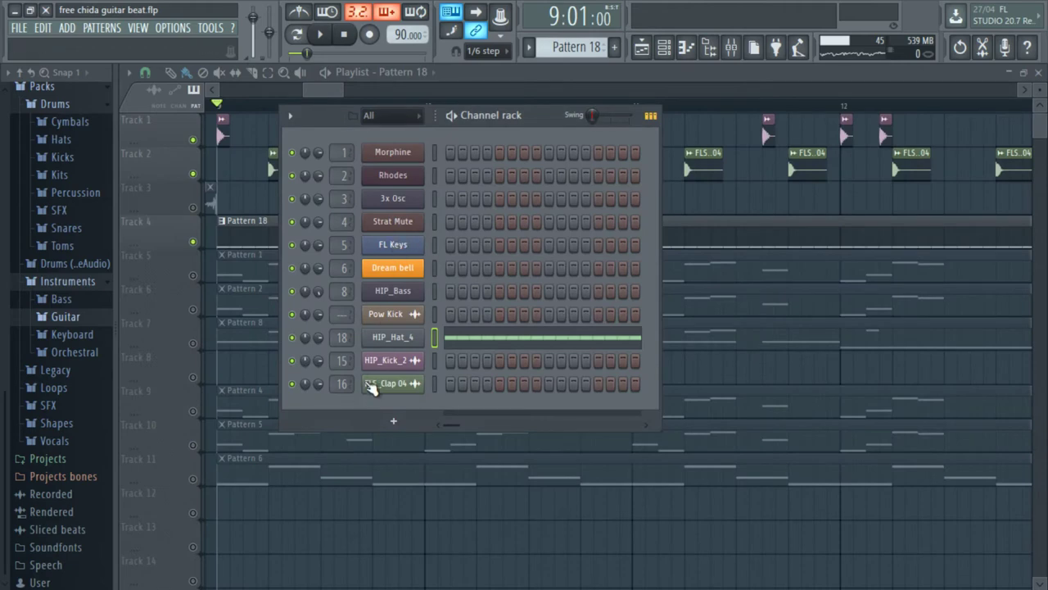
left_click(395, 341)
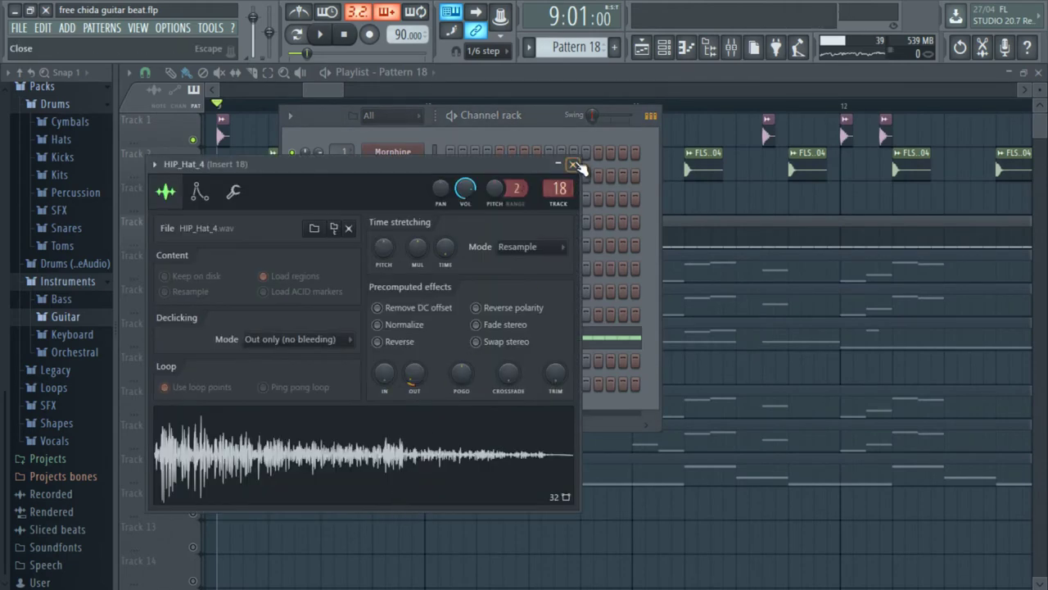
left_click(573, 165)
Play the HIP_Hat_4 notes of Pattern 18 in the piano roll and examine their velocities in an enlarged control lane
left_click(560, 343)
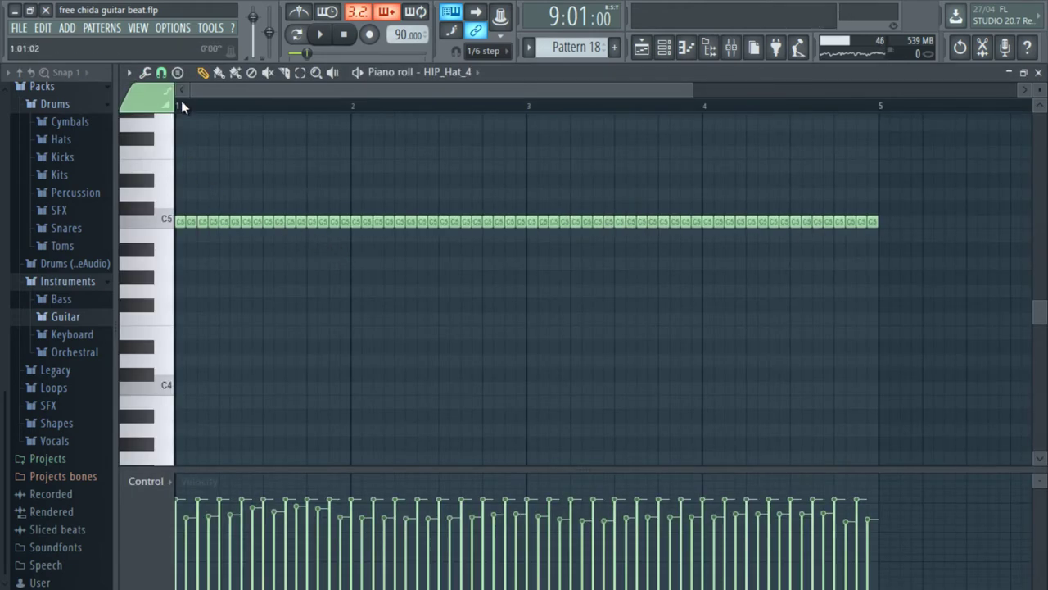
key("space")
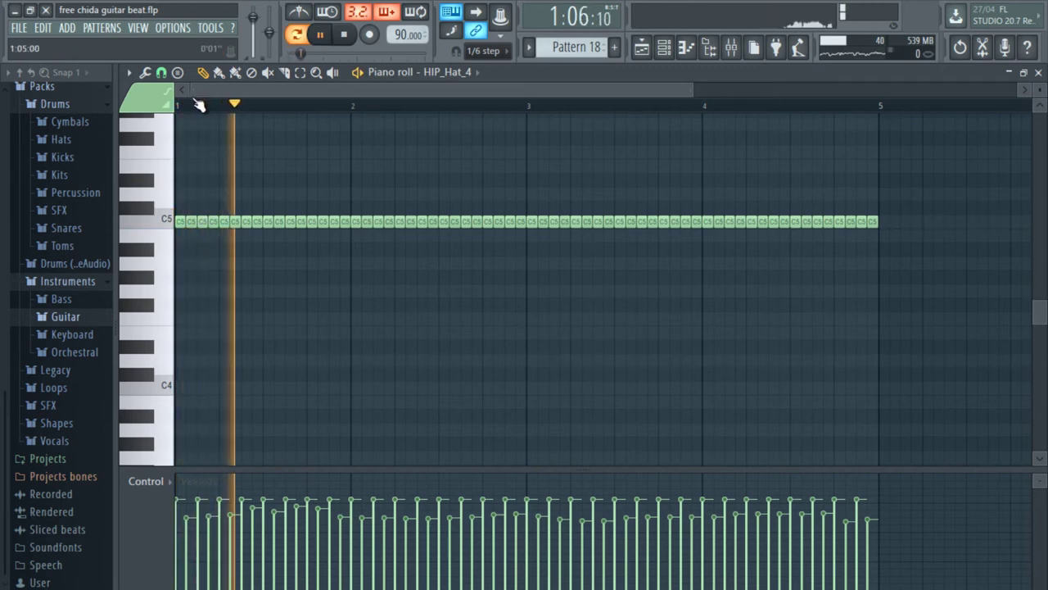
left_click_drag(182, 105, 393, 250)
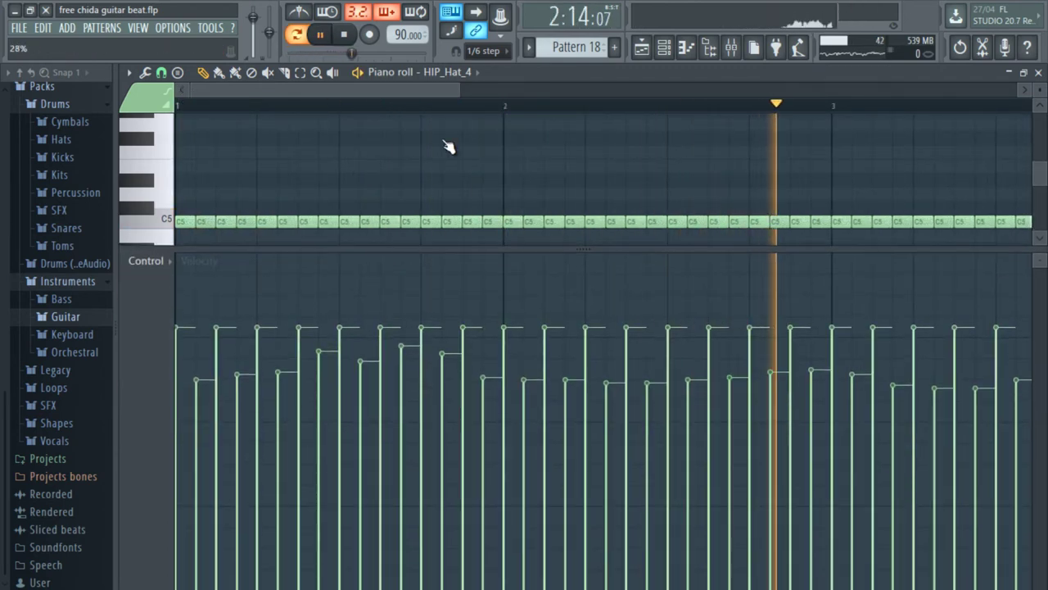
scroll(452, 116, "down", 3)
scroll(452, 115, "down", 2)
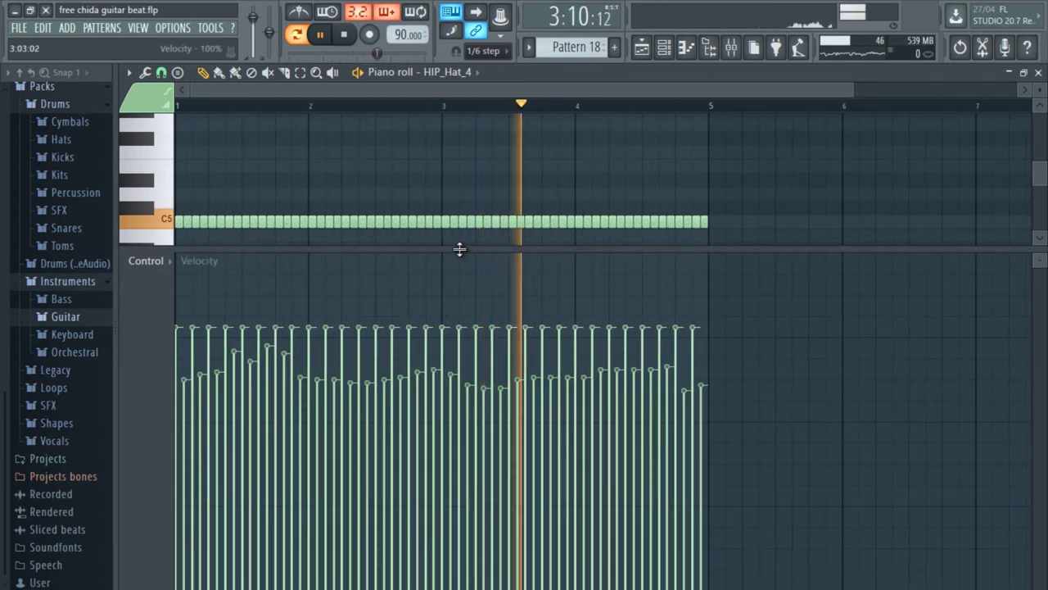
left_click_drag(460, 249, 455, 455)
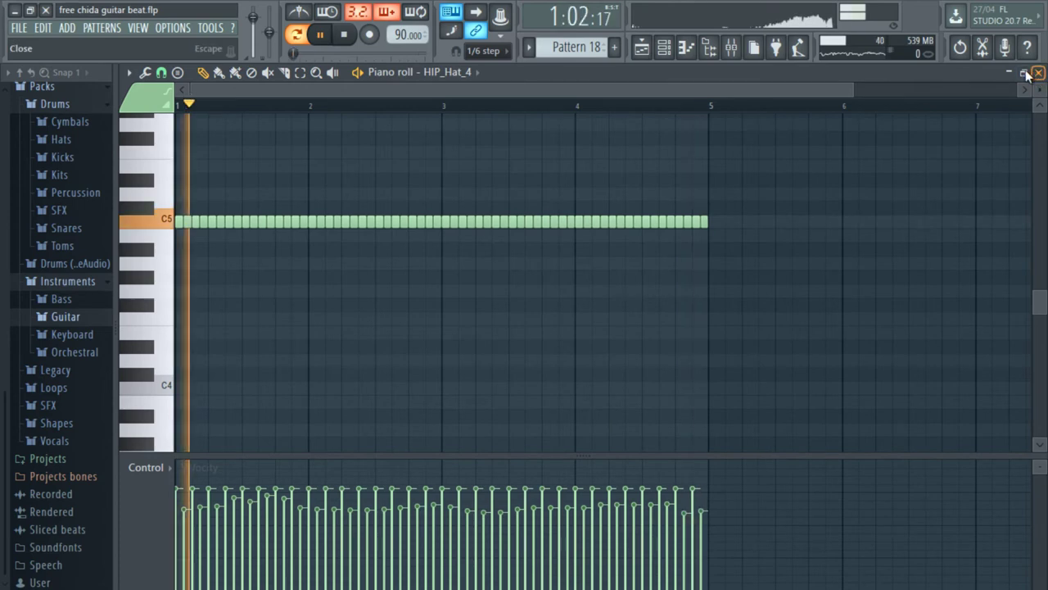
Return to the playlist and play back the kick, clap and Pattern 18 hi-hat tracks from bar 9
key("F7")
key("F6")
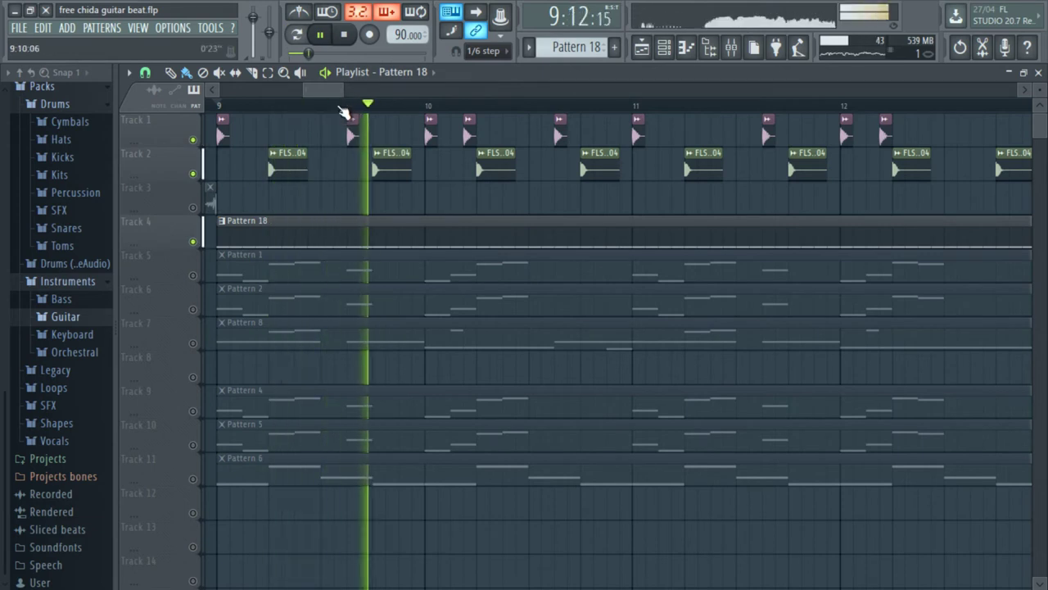
scroll(344, 112, "down", 3)
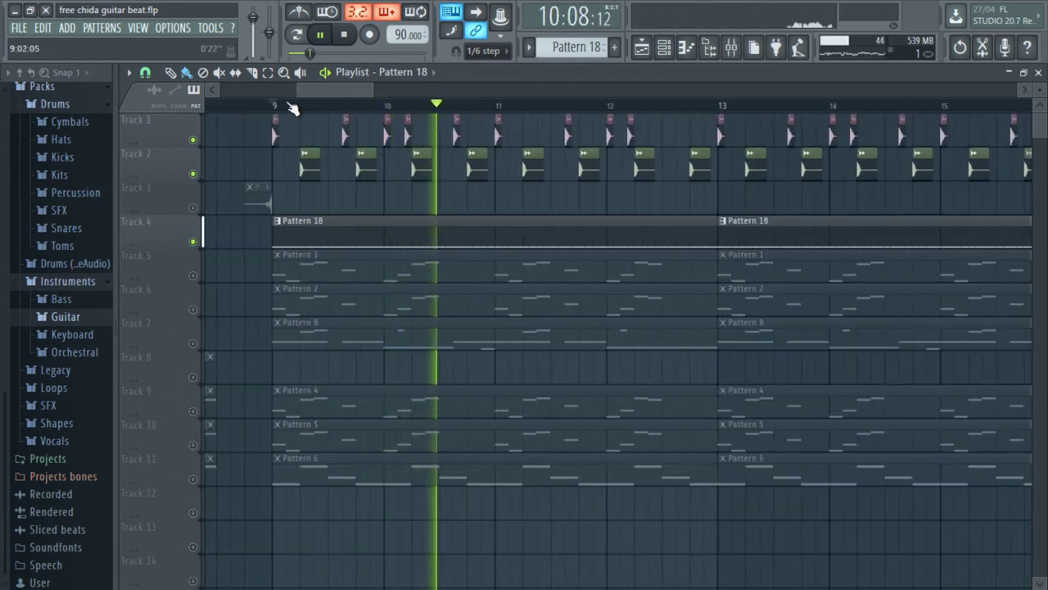
scroll(409, 109, "up", 1)
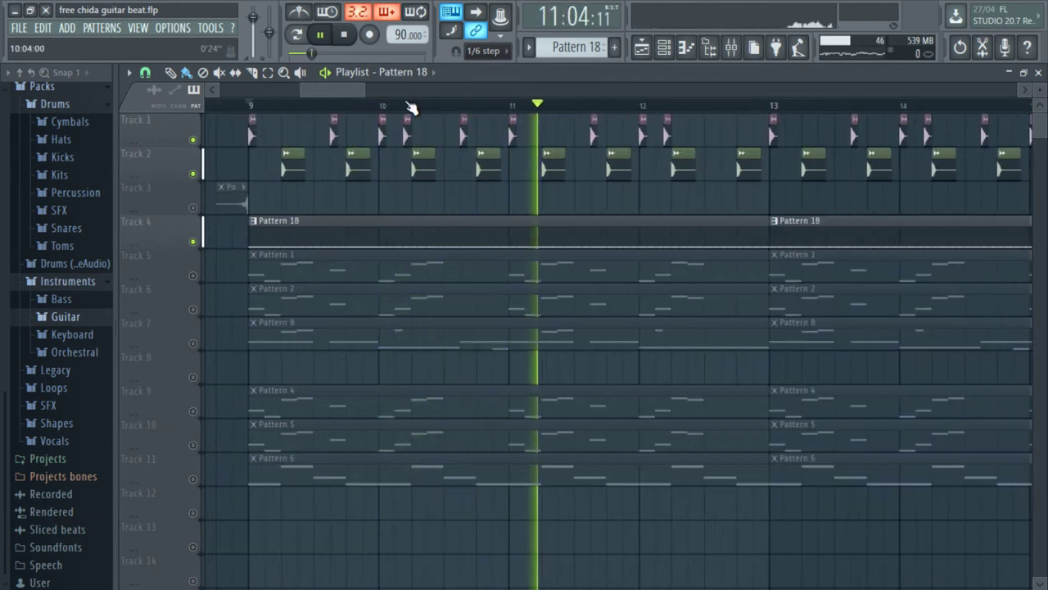
scroll(409, 109, "up", 2)
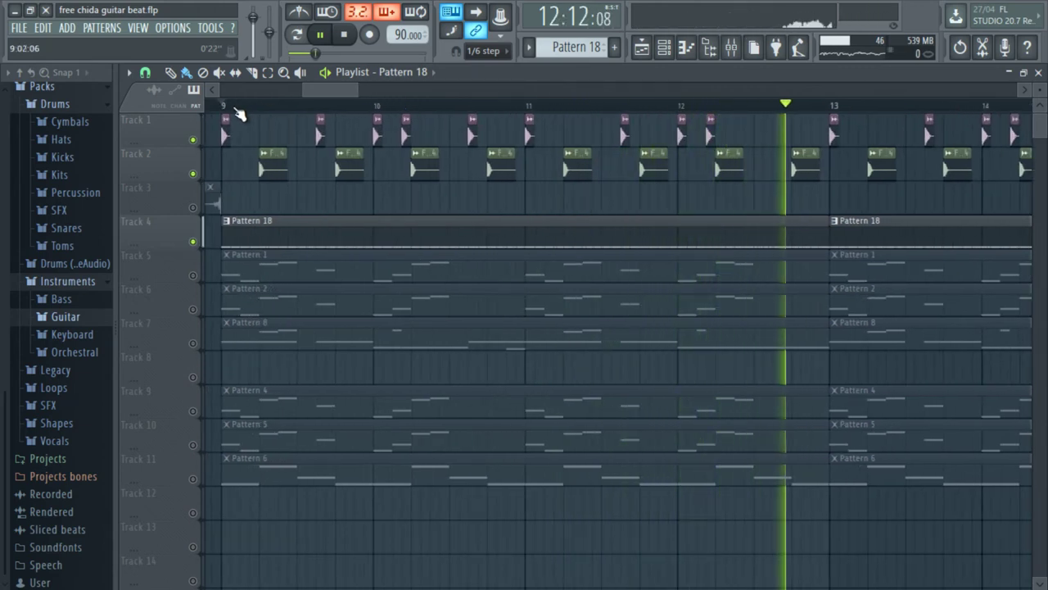
Stop playback, solo Track 7, and play back Pattern 8 from bar 9
key("space")
right_click(193, 343)
key("space")
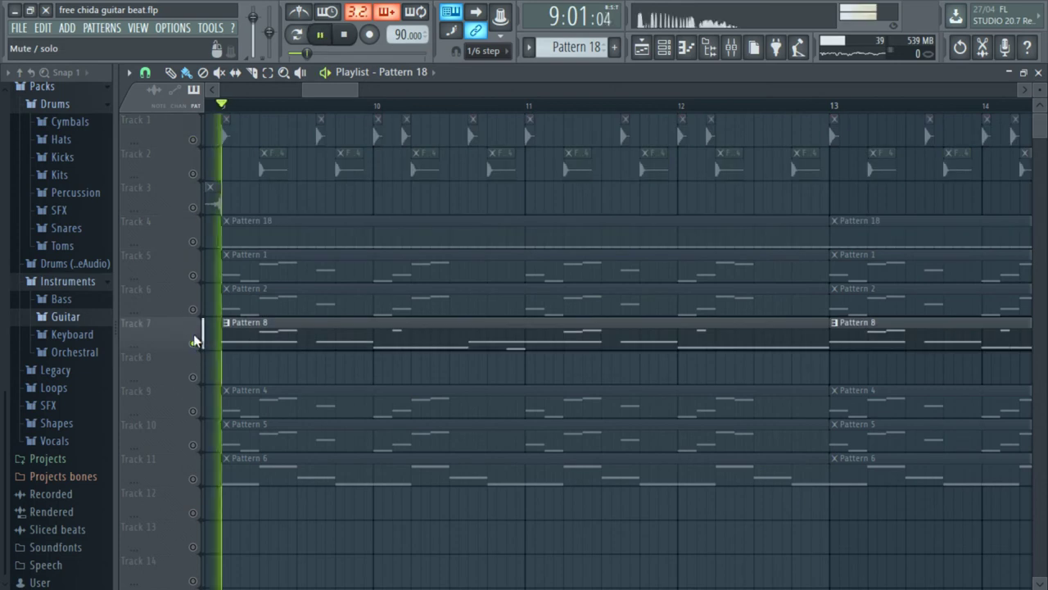
Unmute Tracks 2 and 1 and play back the clap and kick together with Pattern 8 from bar 9
left_click(194, 174)
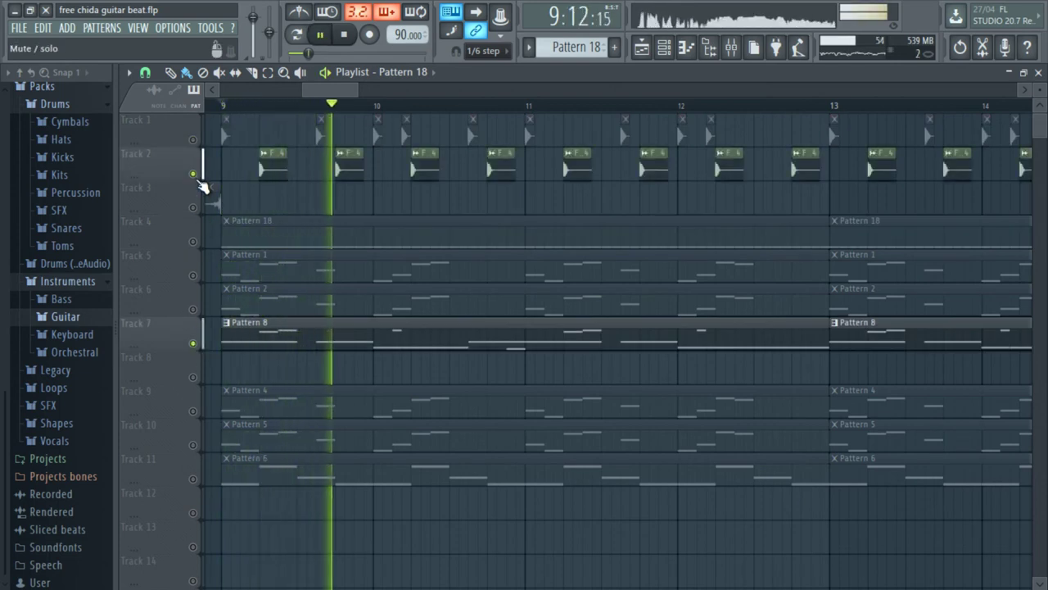
key("space")
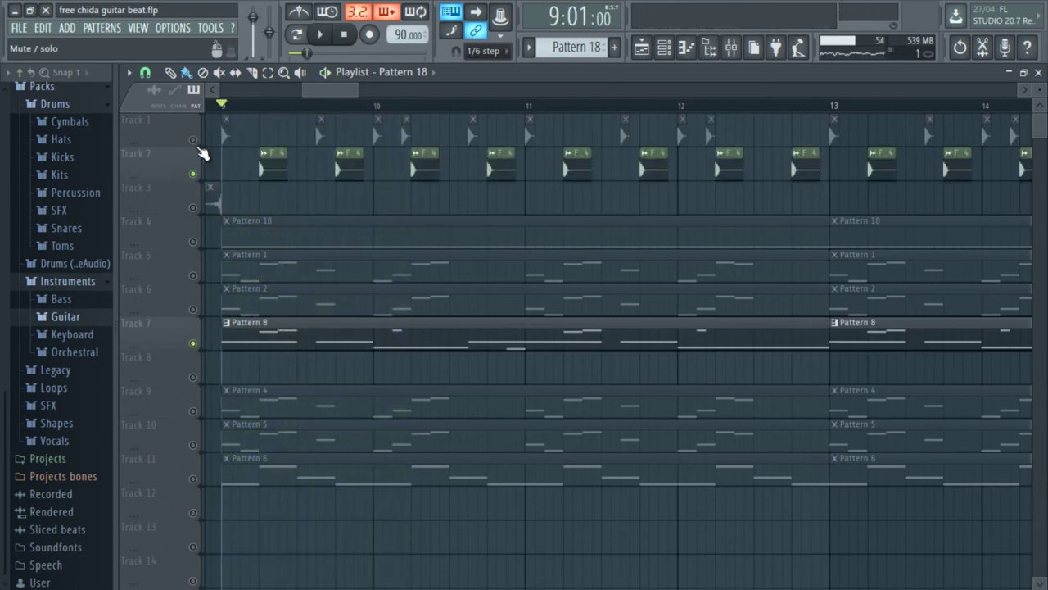
left_click(198, 148)
key("space")
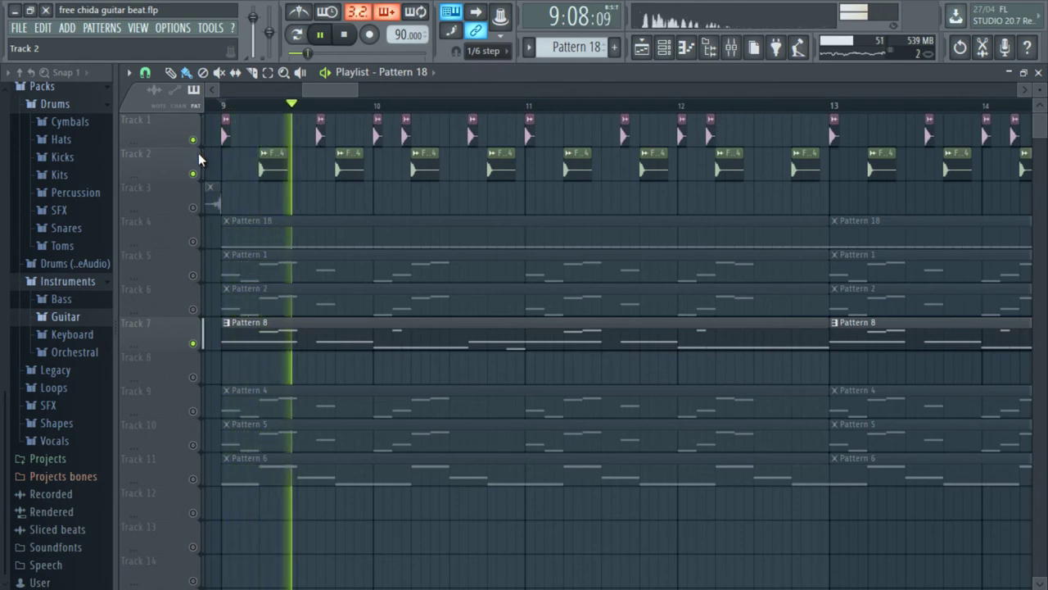
Unmute Track 4 and play back Pattern 18 with Pattern 8, the kick and the clap from bar 9
left_click(201, 242)
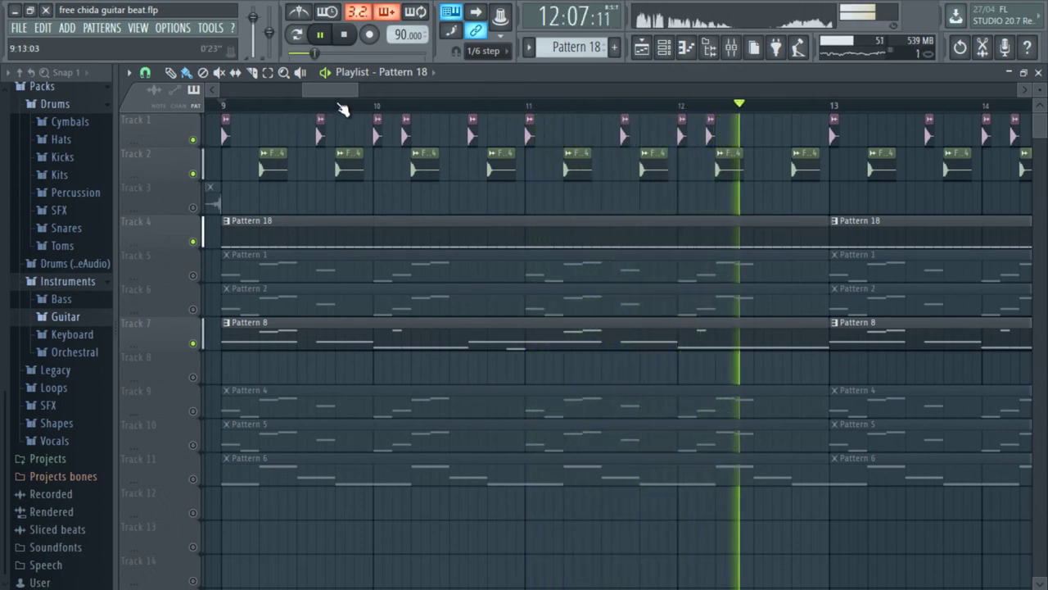
key("space")
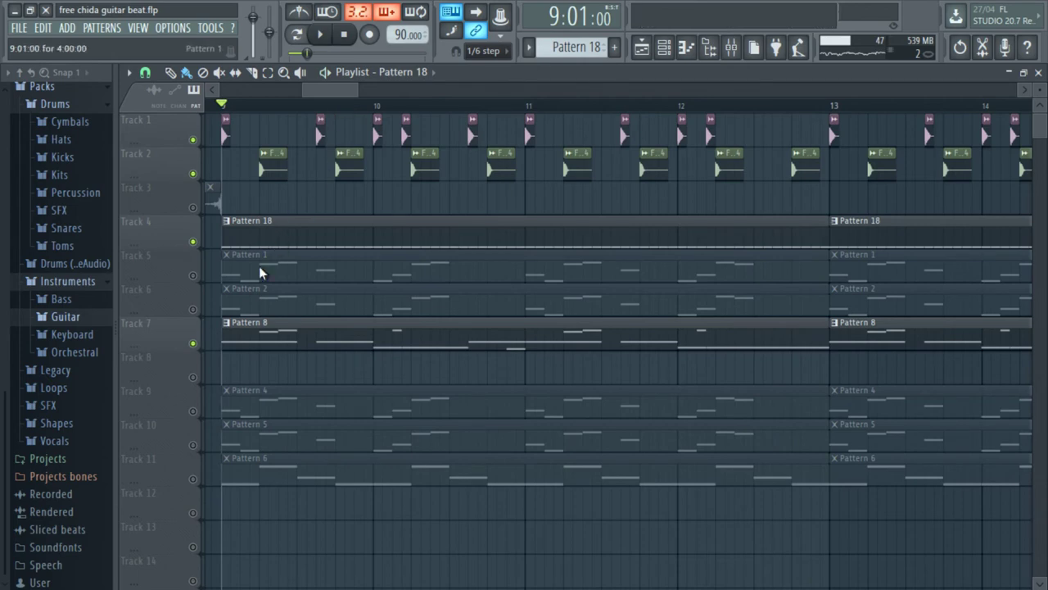
key("space")
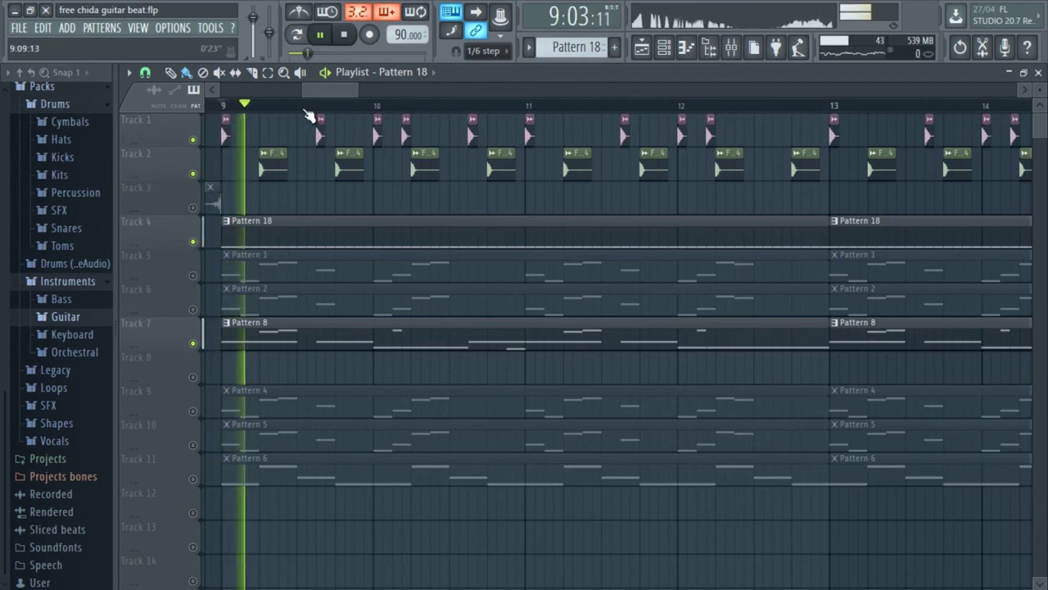
scroll(309, 115, "down", 4)
scroll(310, 115, "down", 1)
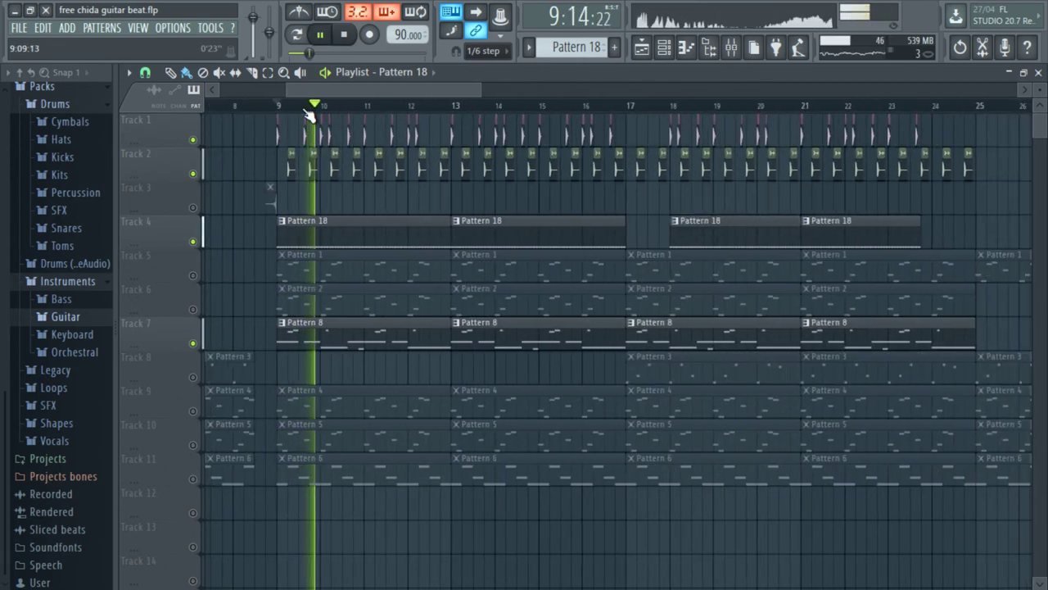
scroll(262, 113, "up", 3)
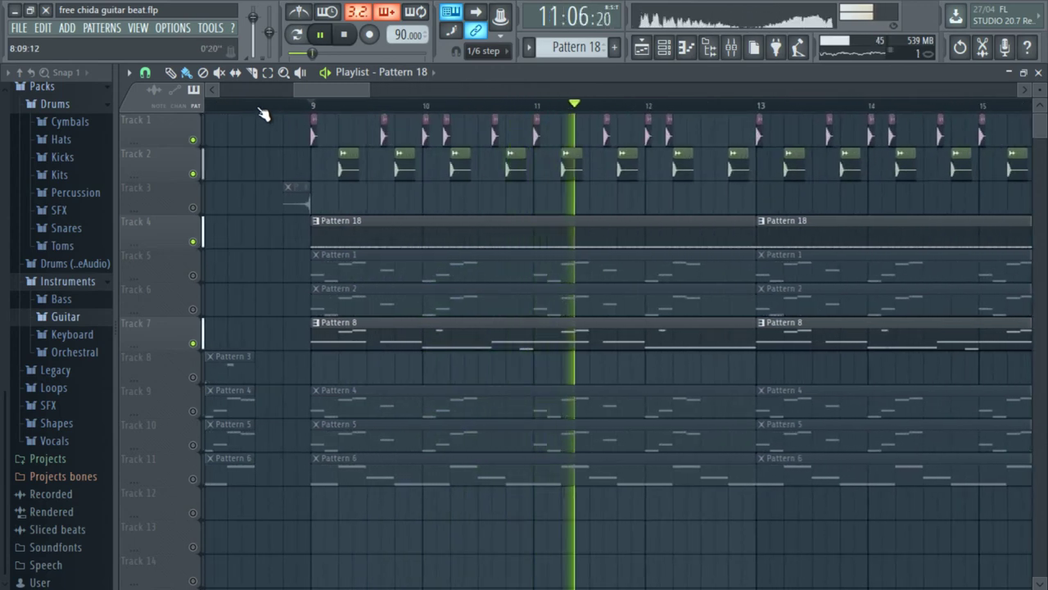
scroll(300, 109, "up", 1)
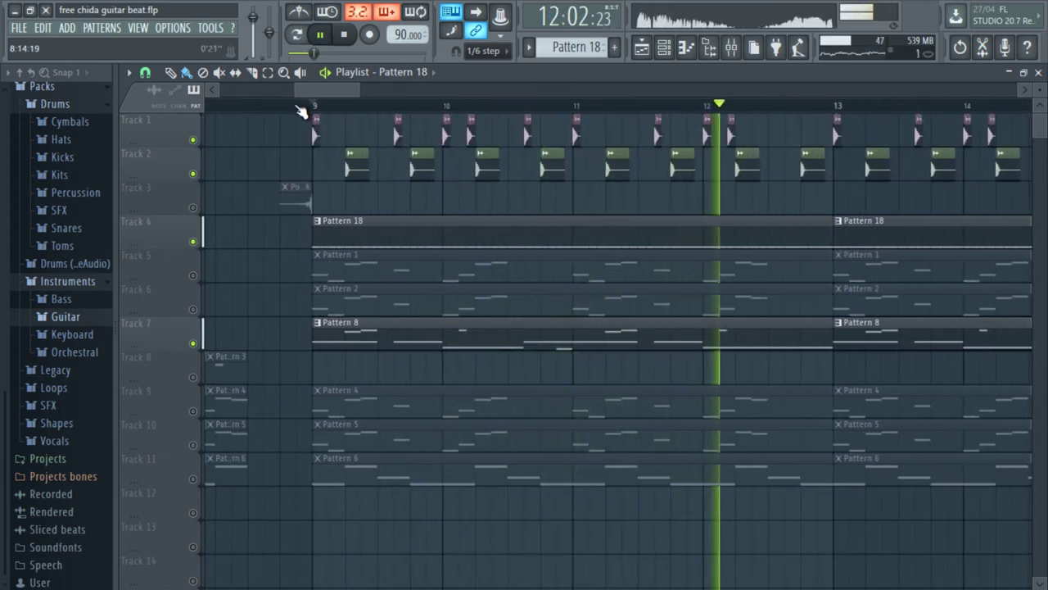
Move the playback start to bar 1 and play Pattern 4 with Track 9 soloed
key("space")
left_click_drag(303, 108, 209, 114)
key("space")
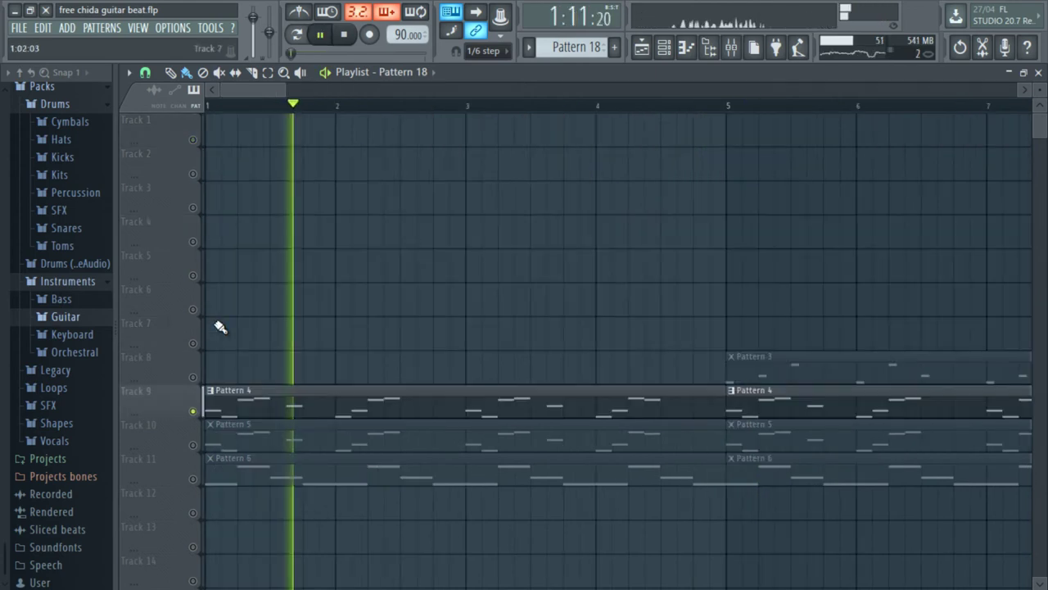
Solo Track 11 and play back Pattern 6 from bar 1
left_click(194, 482)
key("space")
key("space")
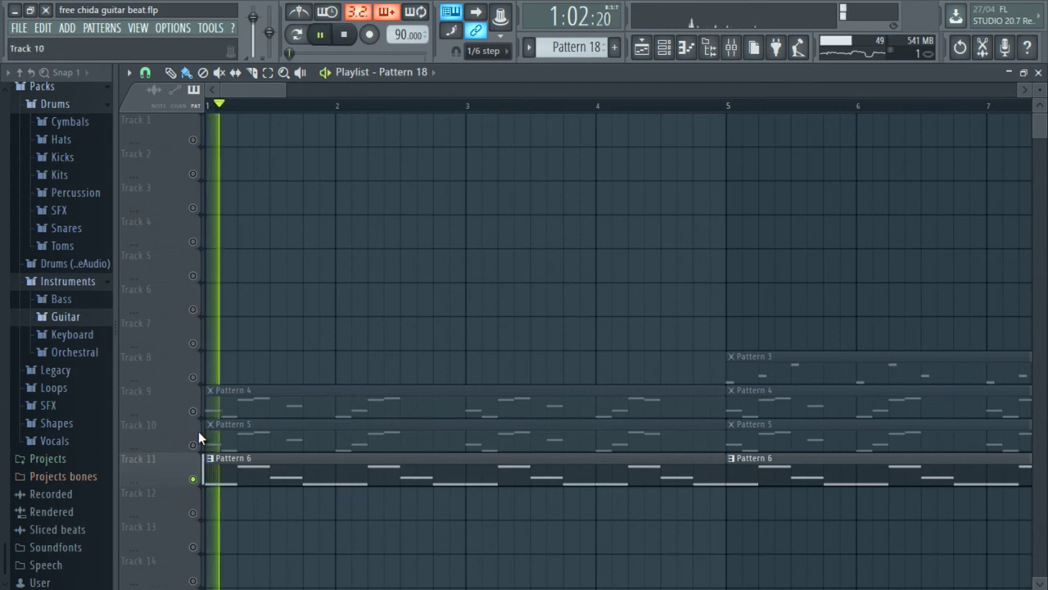
Solo Track 10, play back Pattern 5 from bar 1, and stop playback
key("space")
left_click(194, 445)
key("space")
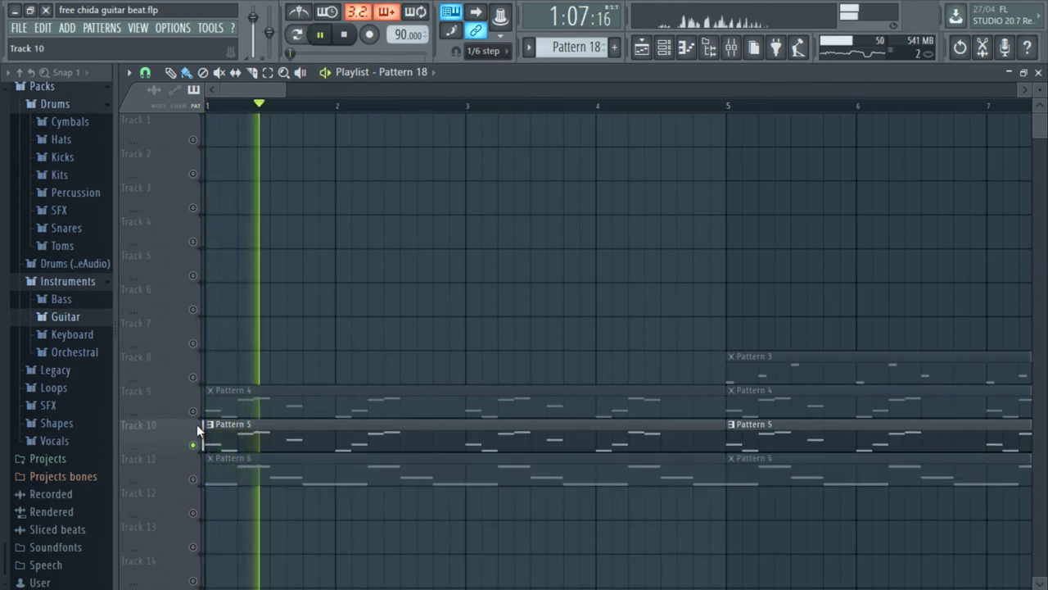
key("space")
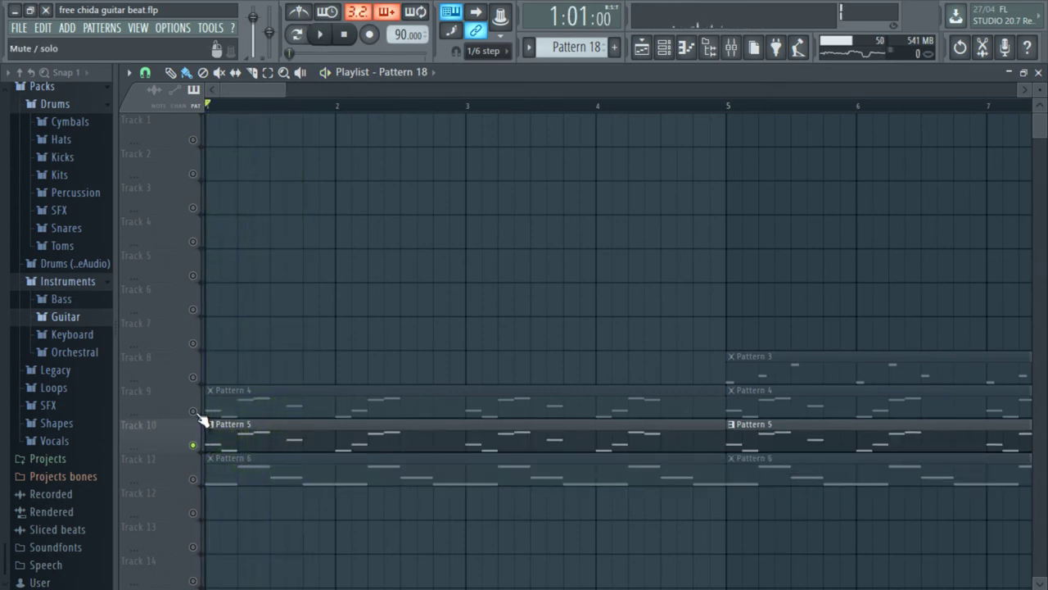
Unmute Track 9 and then Track 11, playing Patterns 4, 5 and 6 together from bar 1
left_click(194, 412)
key("space")
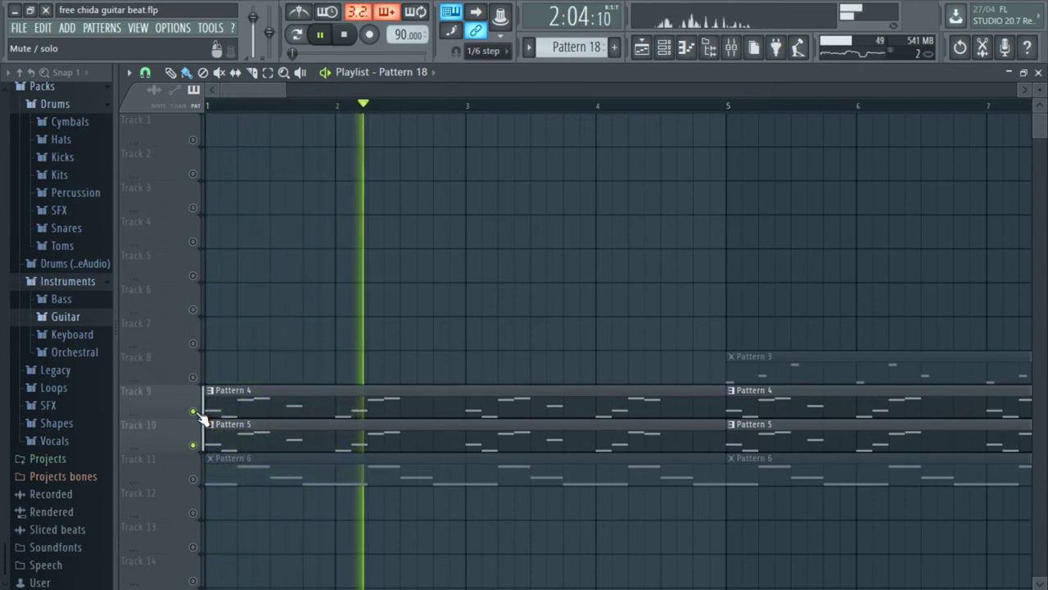
key("space")
left_click(194, 480)
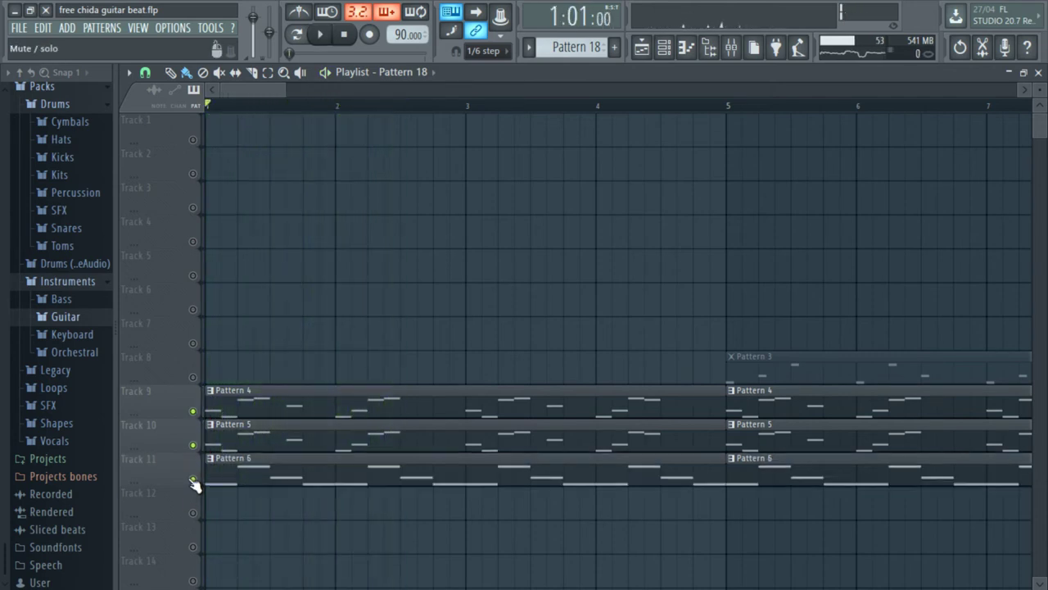
key("space")
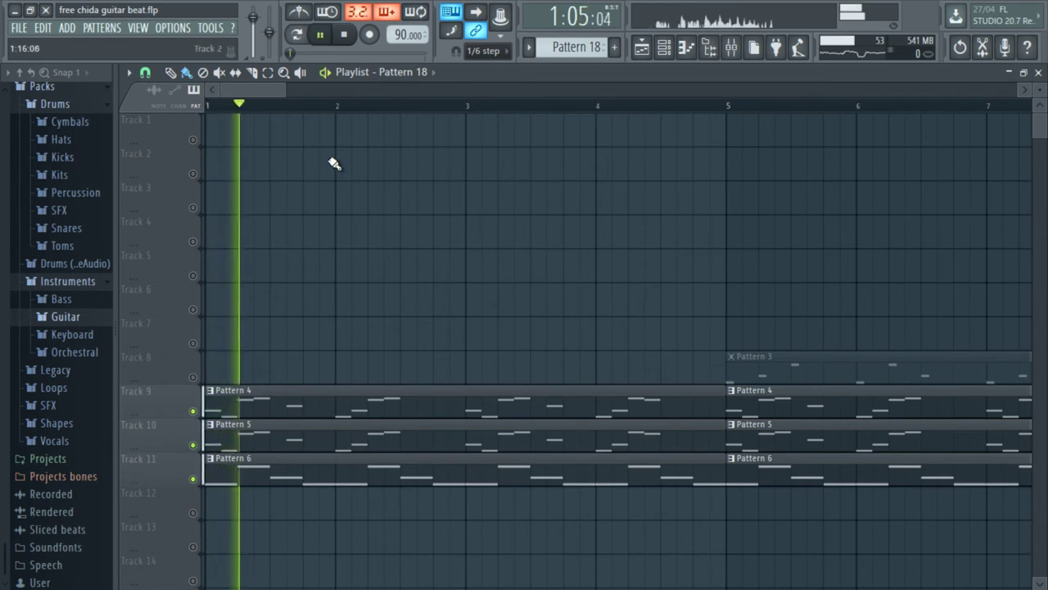
Unmute all tracks, then solo Track 8 and play back Pattern 3 from bar 5
right_click(194, 480)
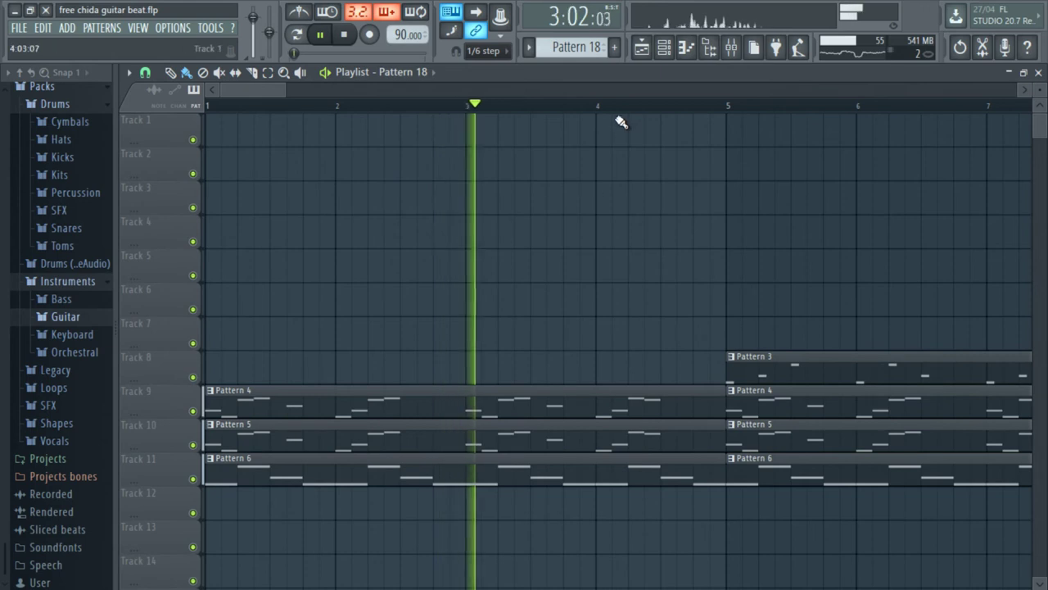
scroll(623, 122, "down", 3)
scroll(623, 122, "up", 3)
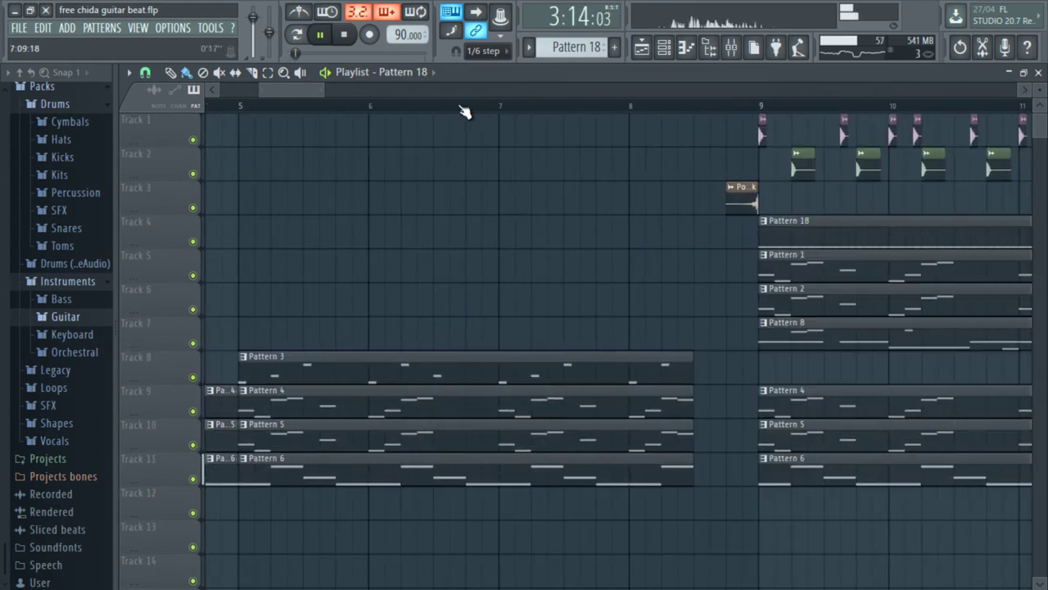
right_click(200, 380)
key("space")
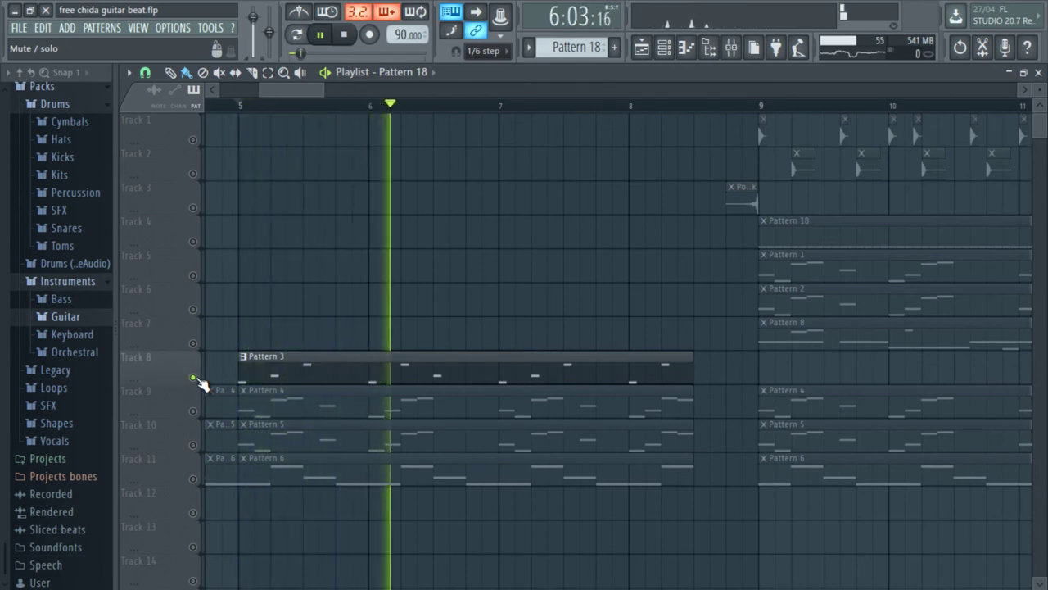
key("space")
Unsolo Track 8 and play back the full arrangement from bar 5
right_click(200, 380)
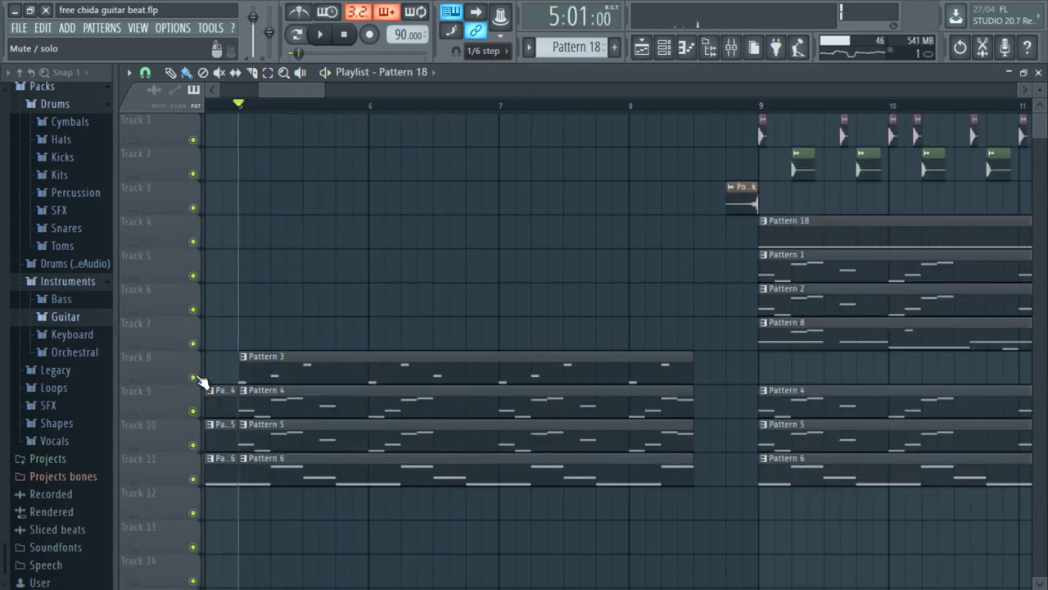
key("space")
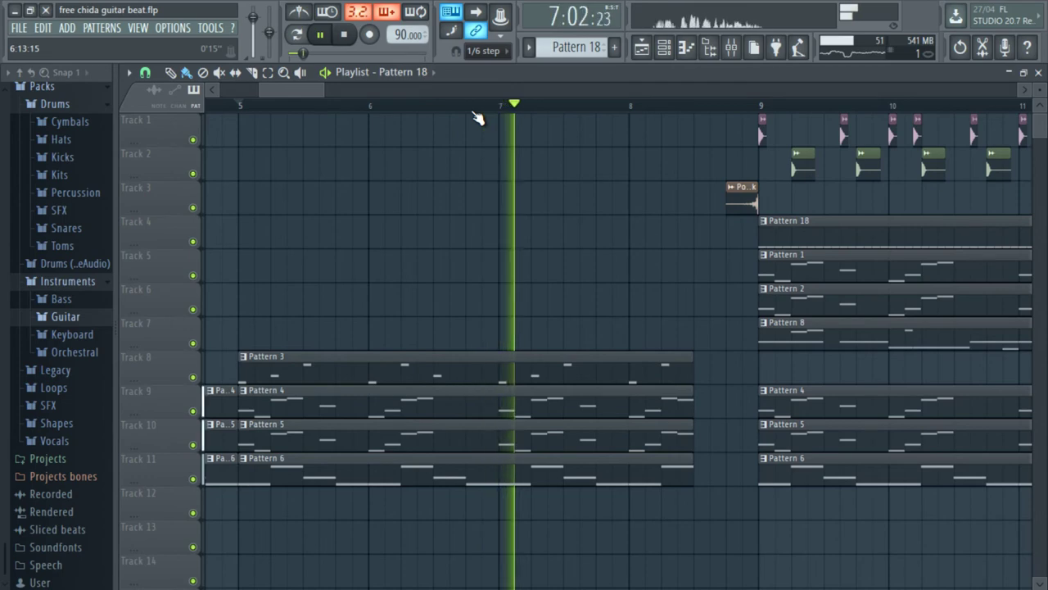
scroll(478, 119, "down", 4)
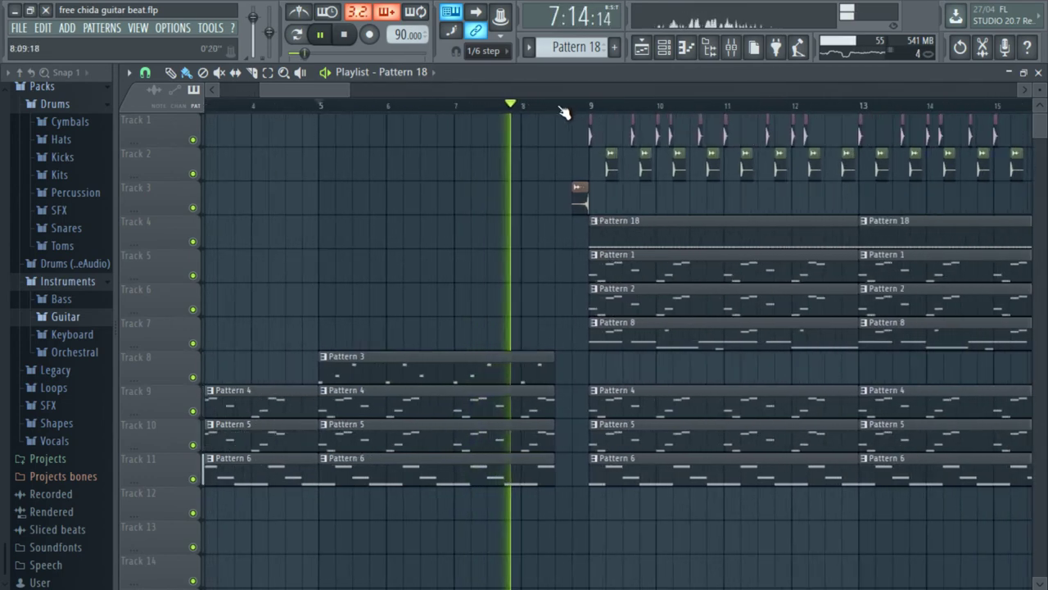
Stop playback and inspect the sample settings of the Pow Kick clip just before bar 9, then close them
scroll(614, 110, "up", 8)
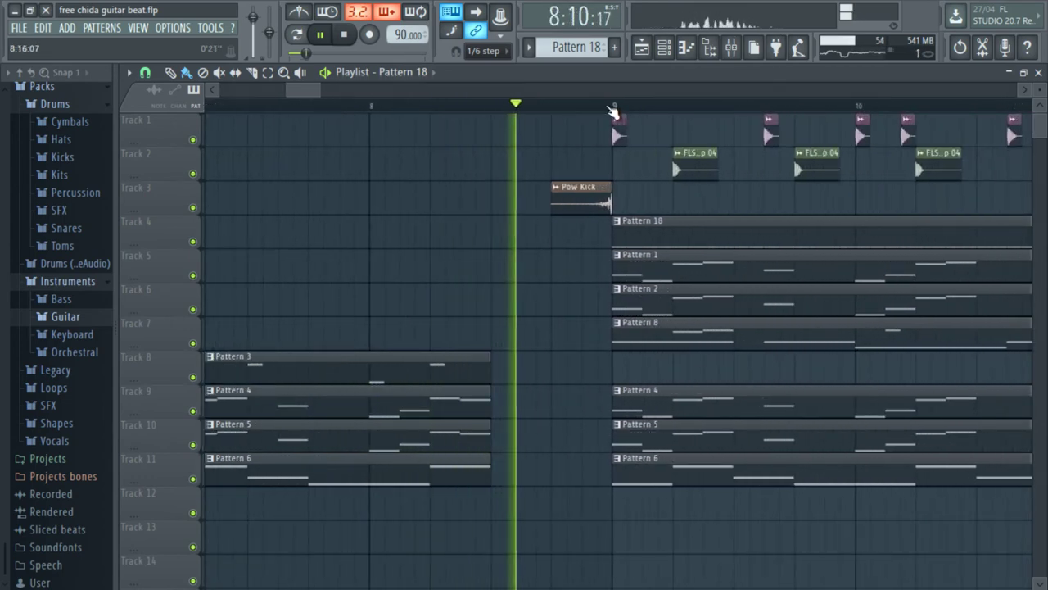
key("space")
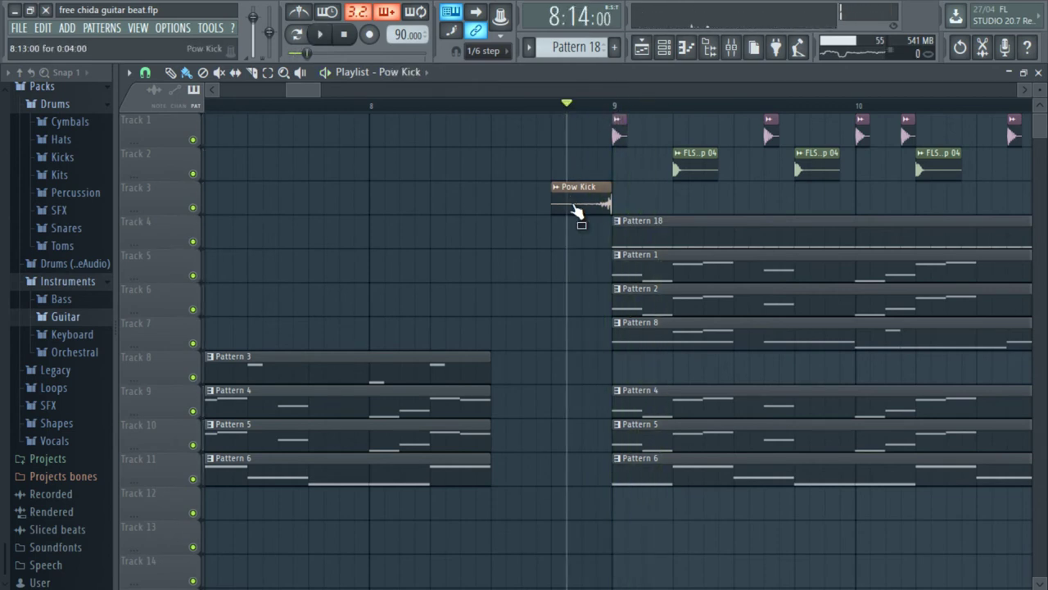
double_click(576, 210)
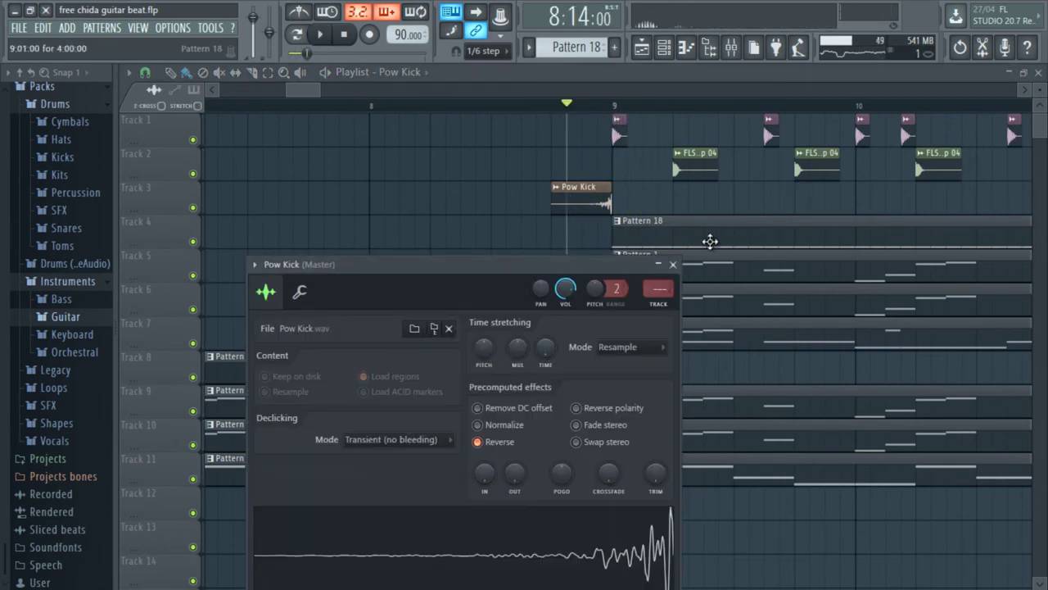
left_click(673, 264)
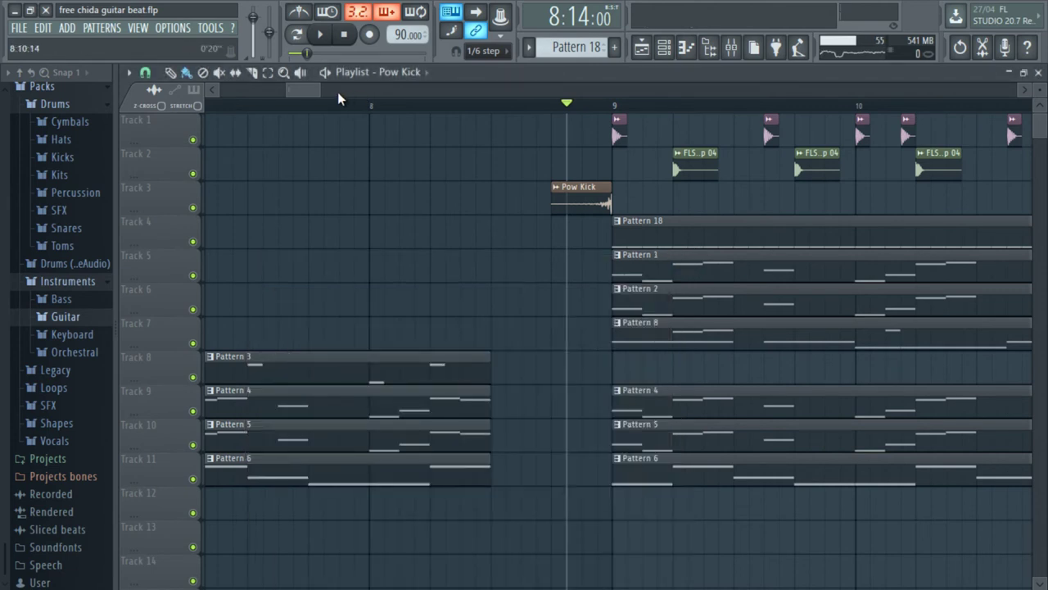
Solo Track 5 and unmute Track 6, playing back Patterns 1 and 2 from just before bar 9, then stop playback
left_click_drag(312, 94, 319, 94)
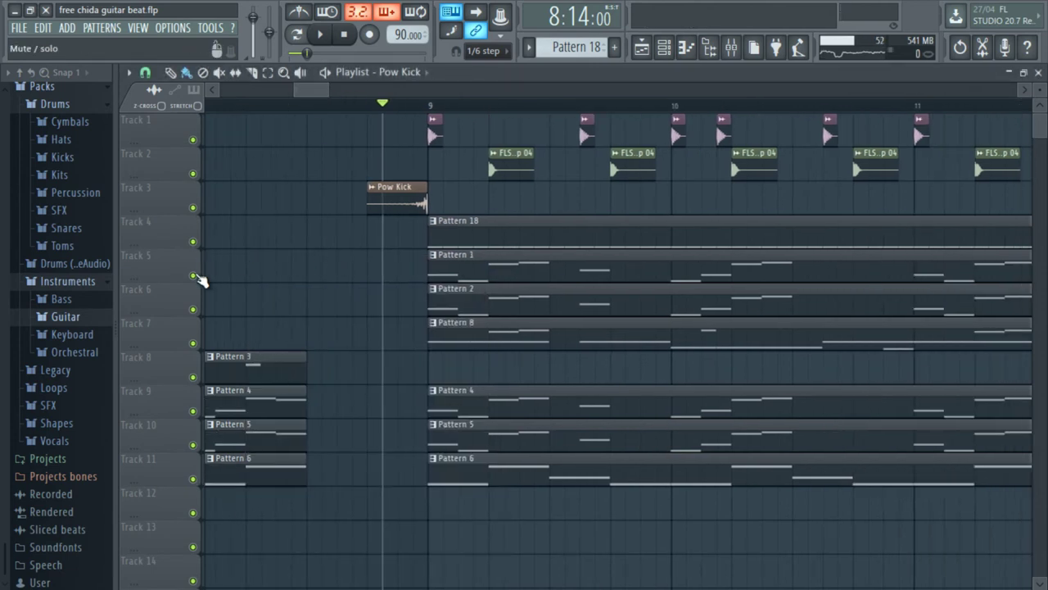
left_click(193, 277, "ctrl")
key("space")
left_click(193, 310)
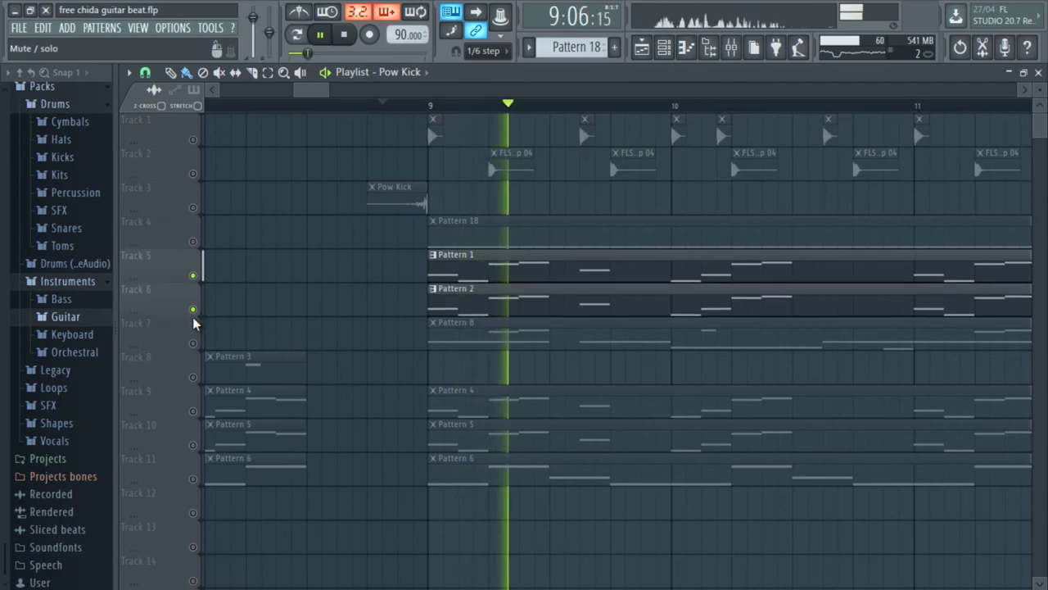
key("space")
key("space")
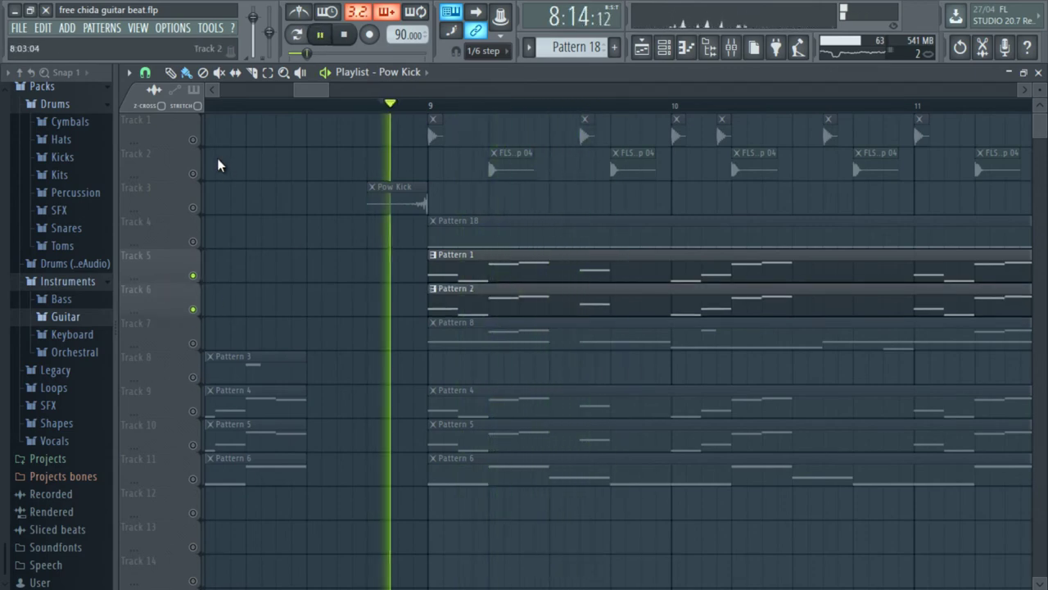
key("space")
Solo Track 5 alone, then unsolo it so that all playlist tracks are active
scroll(451, 110, "down", 6)
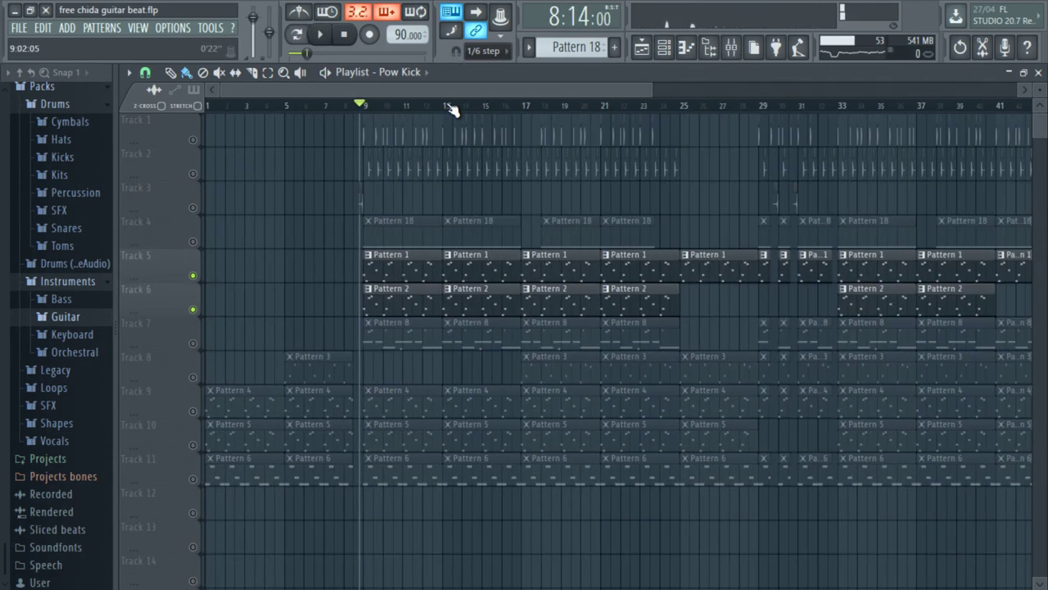
scroll(451, 110, "up", 4)
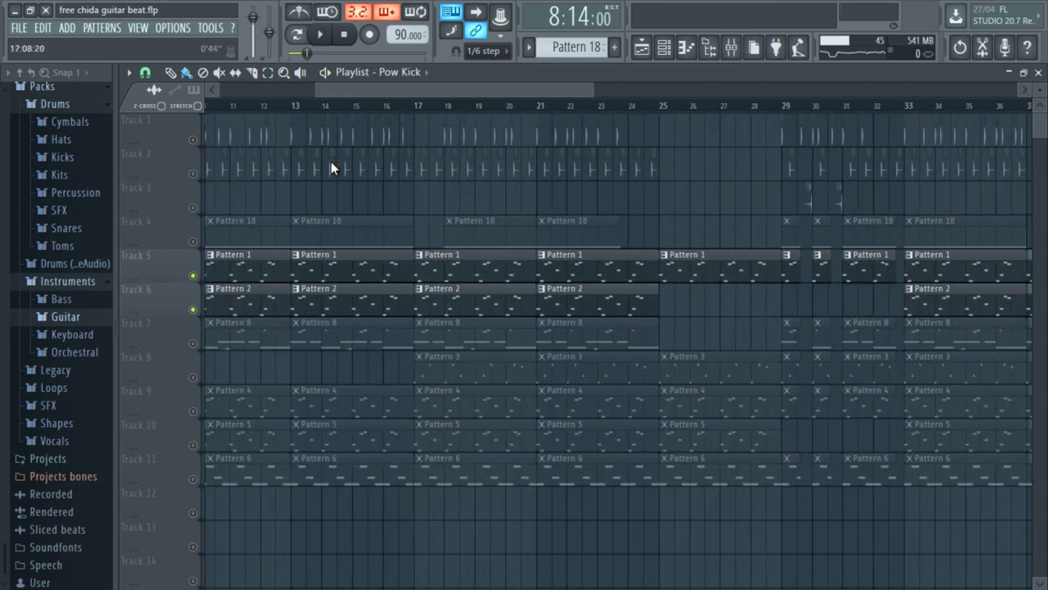
right_click(202, 278)
right_click(193, 276)
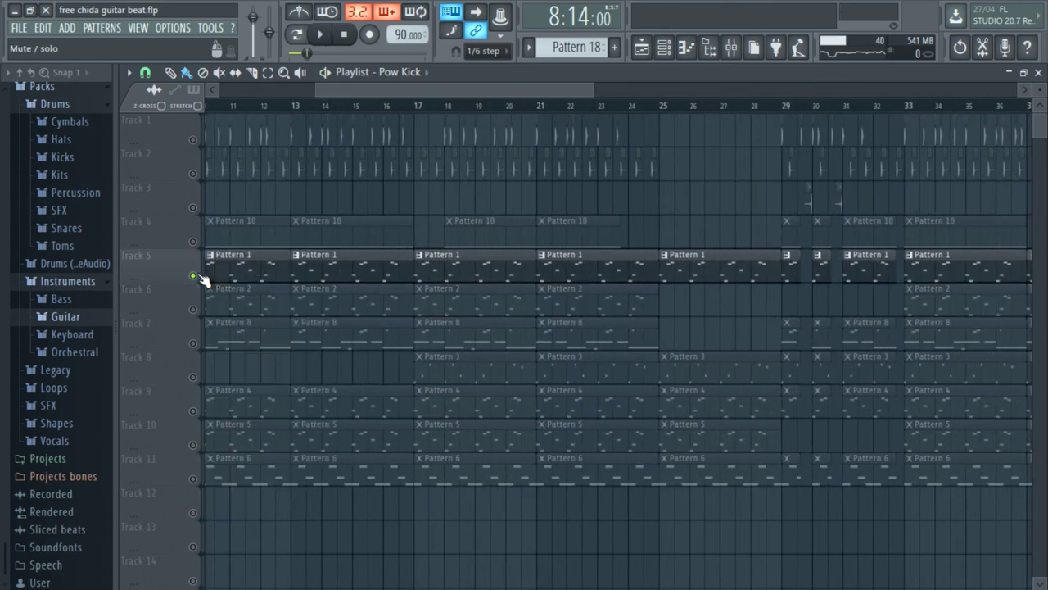
right_click(193, 276)
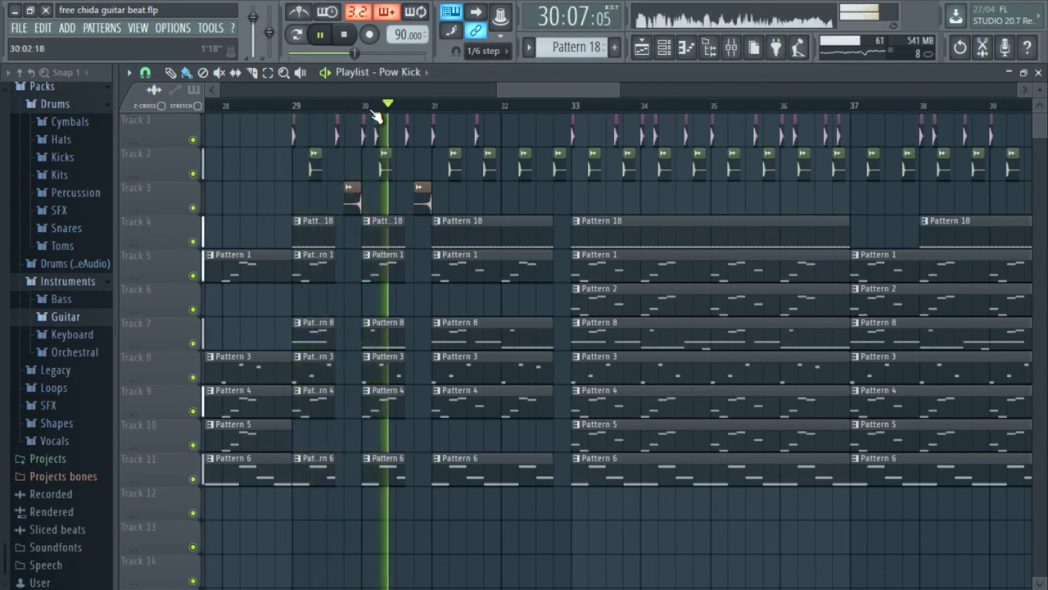
Stop playback and examine the arrangement and its breaks between bars 29 and 33
scroll(372, 115, "down", 5)
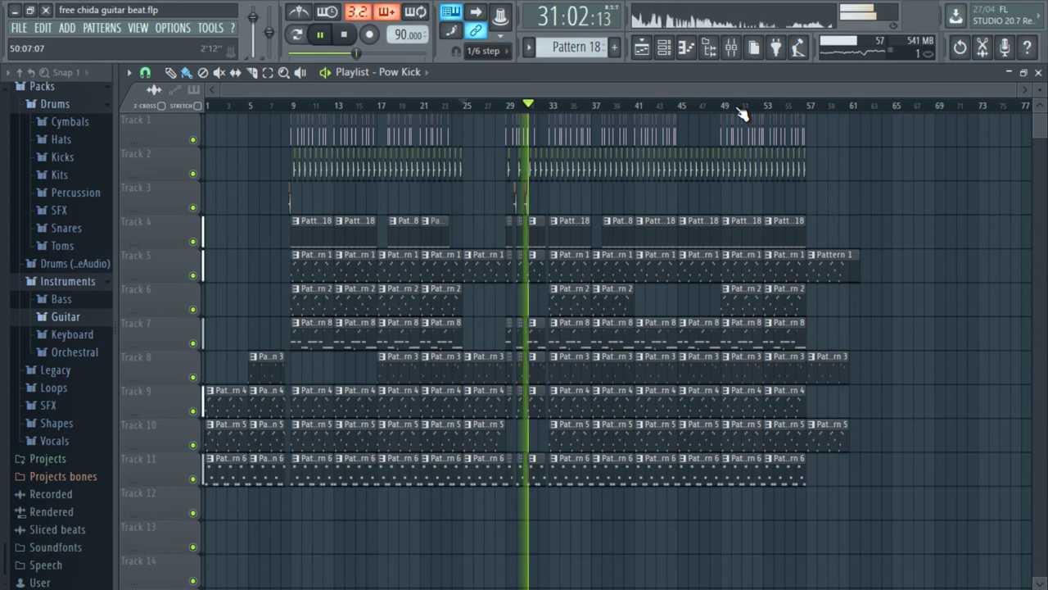
key("space")
scroll(509, 118, "up", 5)
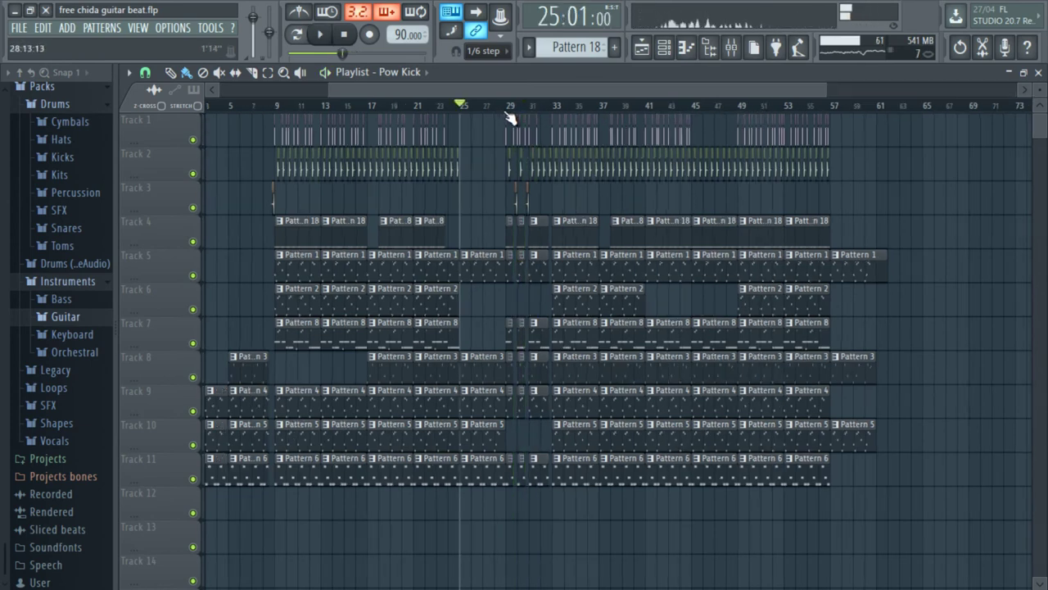
scroll(509, 117, "down", 3)
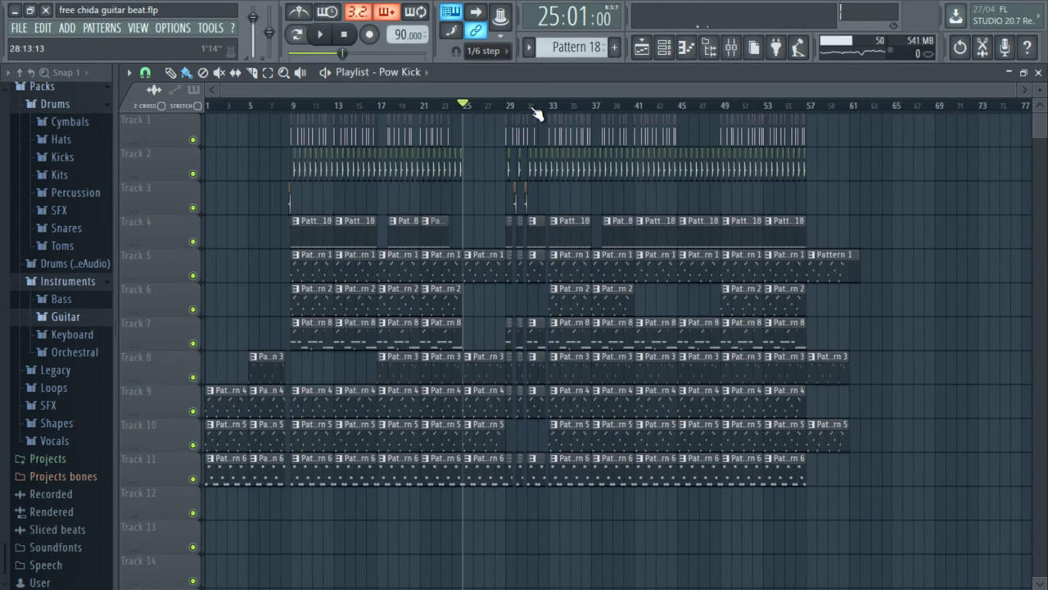
scroll(536, 115, "up", 6)
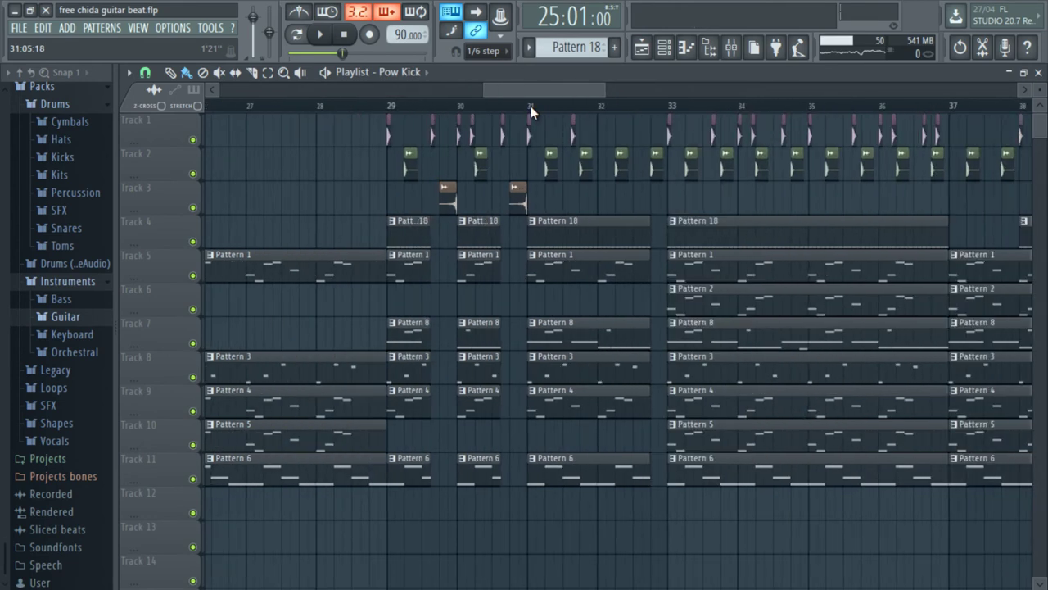
scroll(532, 111, "down", 6)
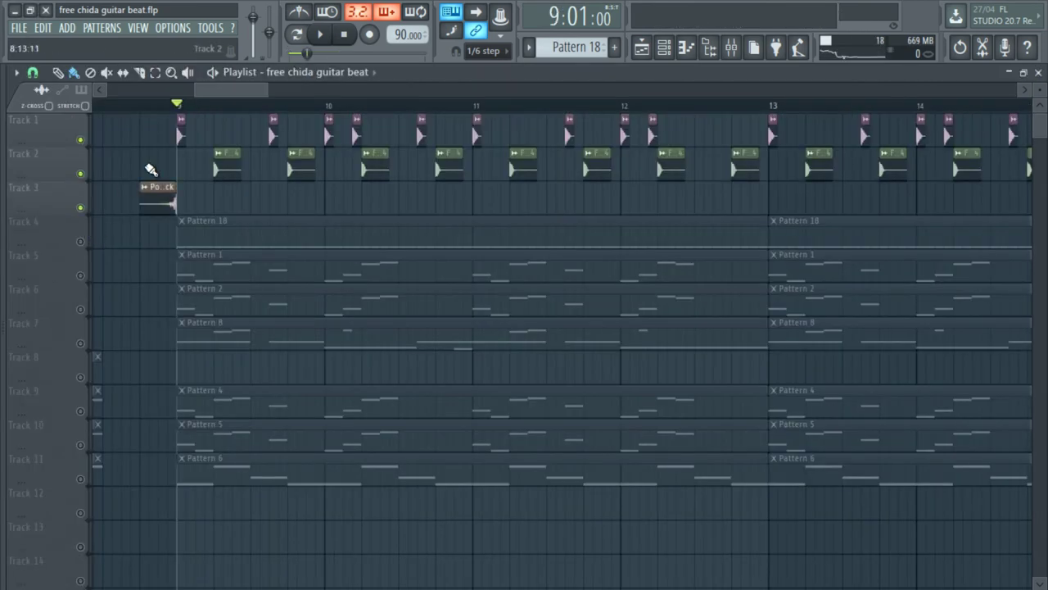
Play back the drum tracks, unmute Track 4 with Pattern 18, and restart playback from bar 9
key("space")
left_click(108, 239)
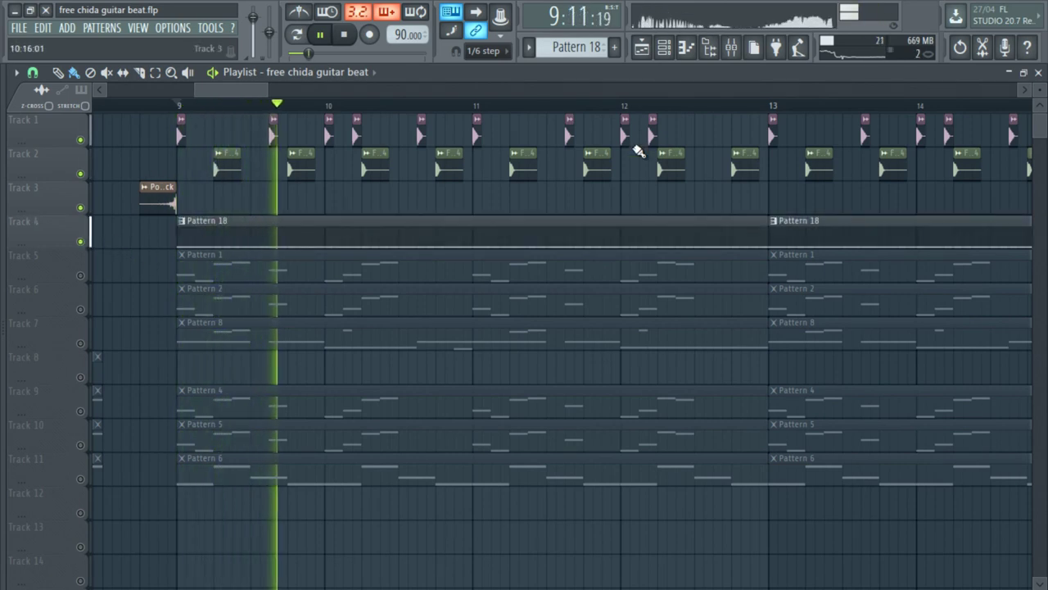
left_click(183, 106)
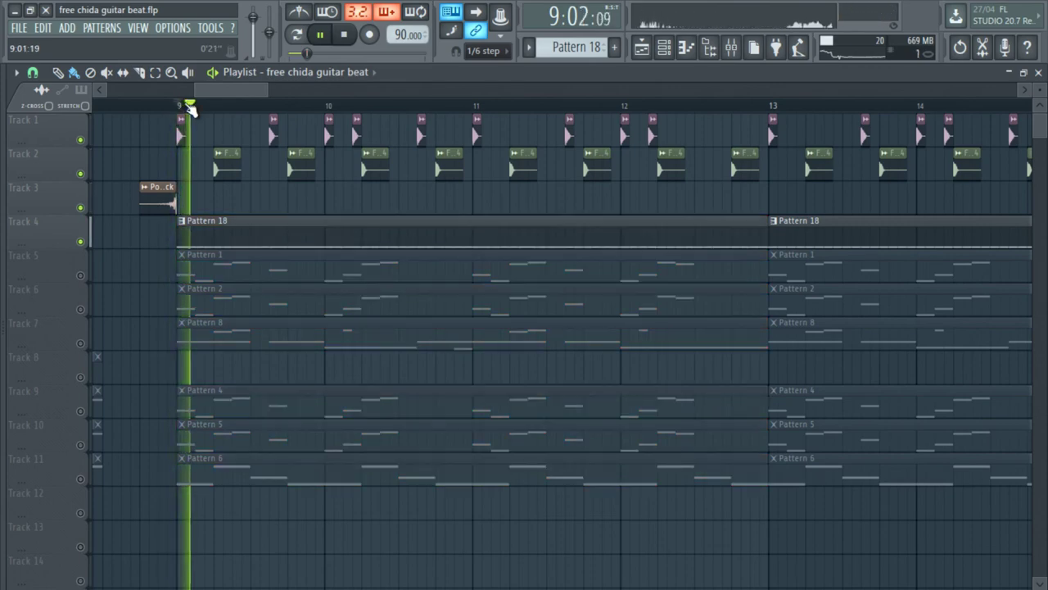
Play back Tracks 1 to 4 from bar 29 and view the drum breaks there
scroll(628, 110, "down", 5)
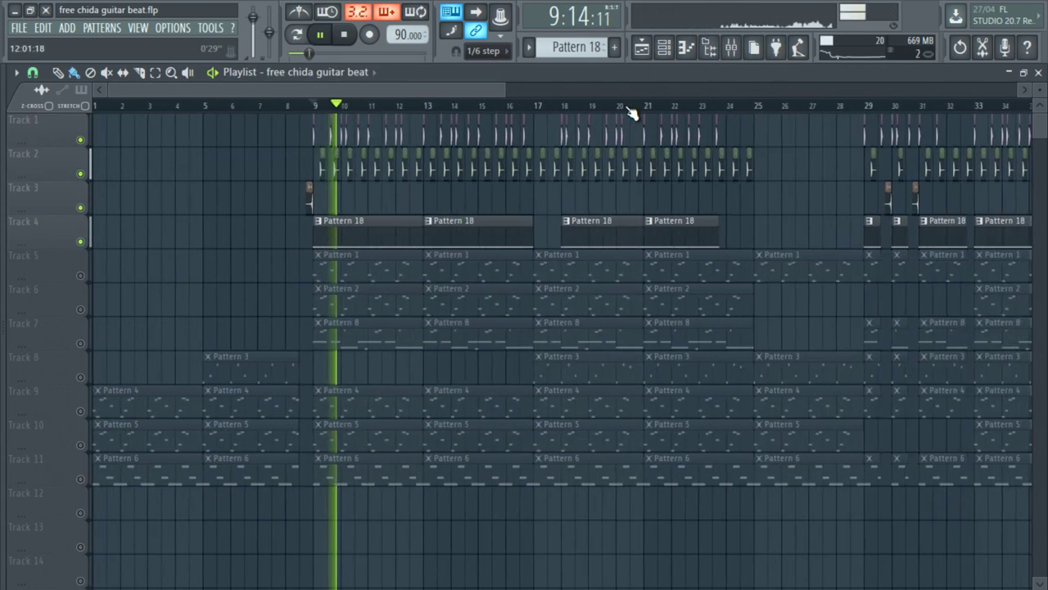
scroll(551, 111, "down", 2)
scroll(561, 111, "down", 1)
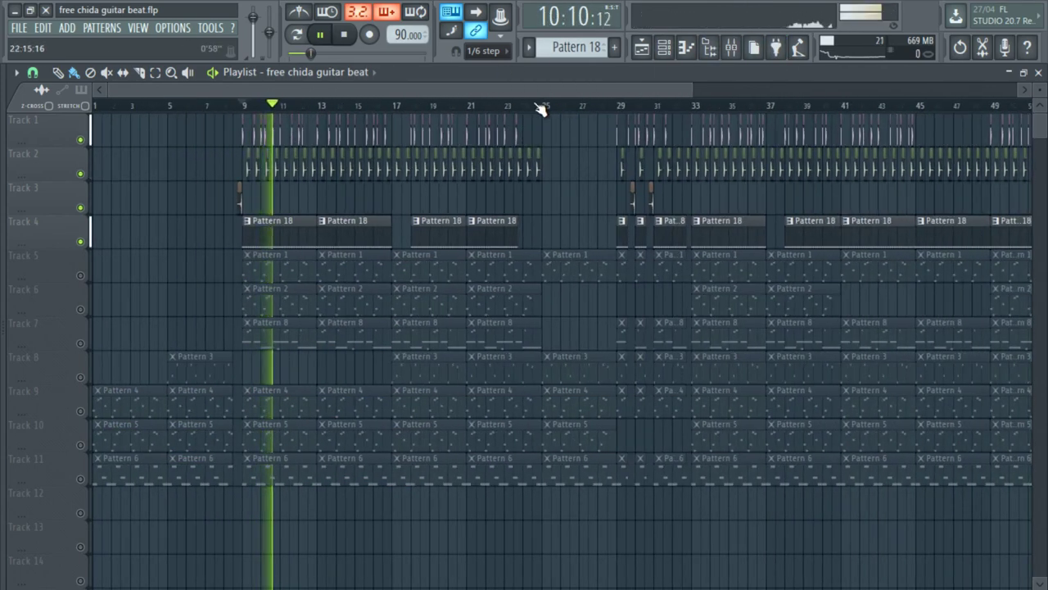
left_click(616, 108)
scroll(730, 110, "up", 4)
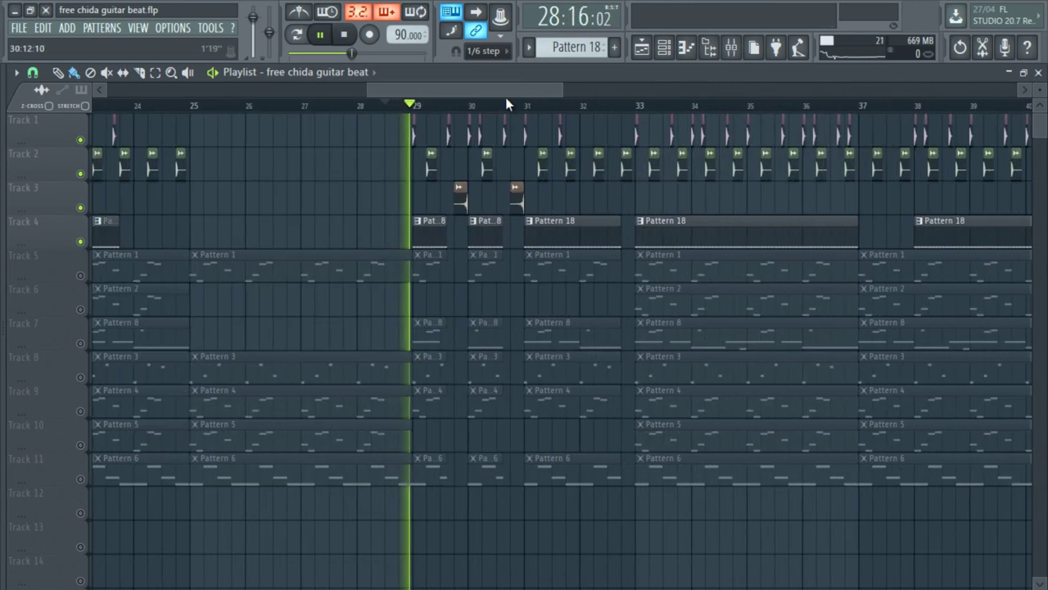
scroll(513, 89, "down", 1)
Open the mixer, select Insert 15, enable its EQUO effect and inspect the equalizer curve
left_click(731, 48)
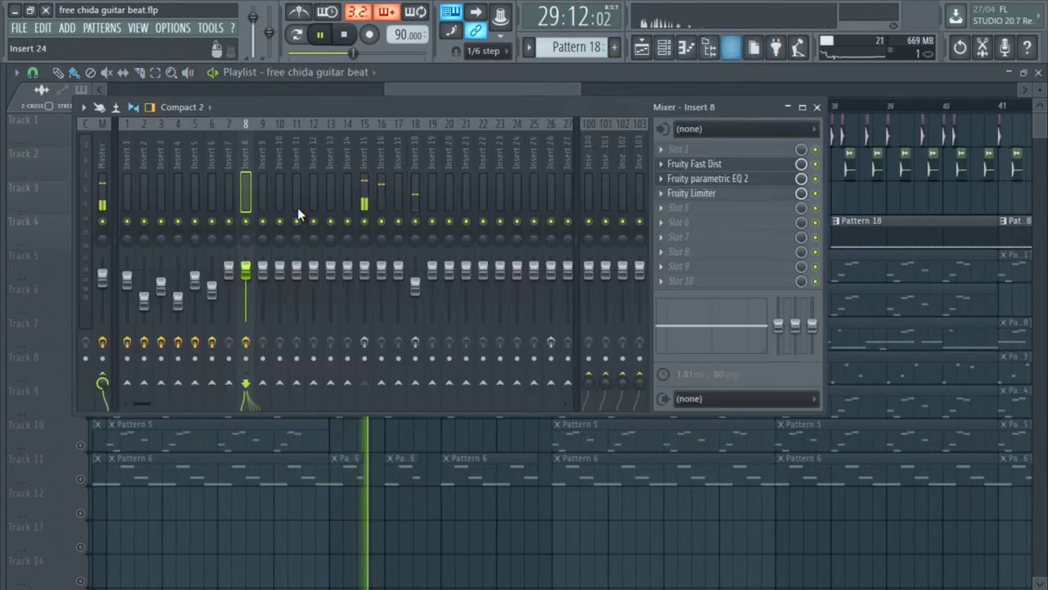
left_click(363, 187)
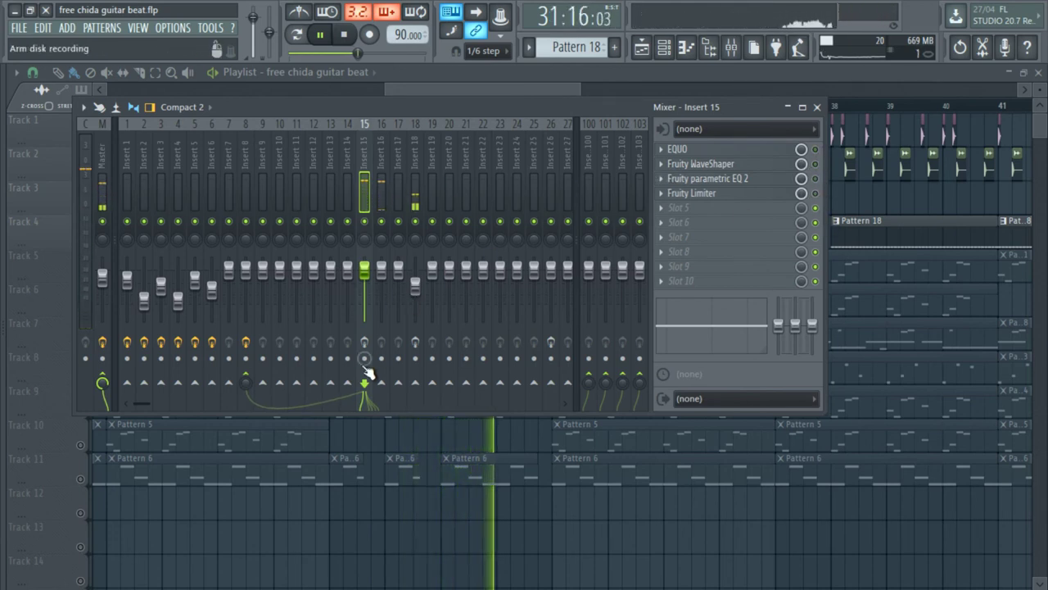
left_click(742, 151)
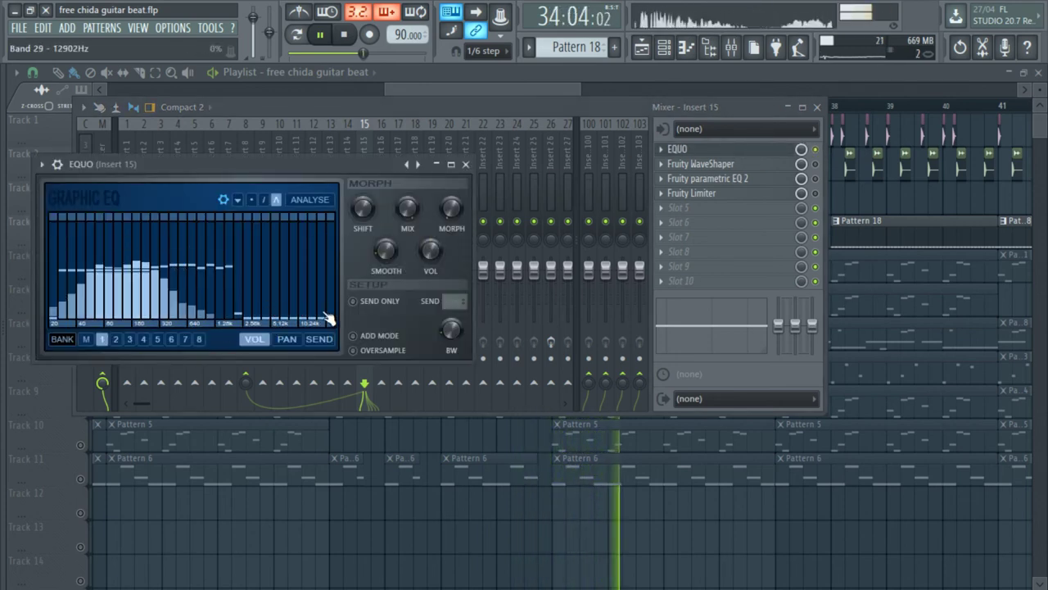
left_click(465, 164)
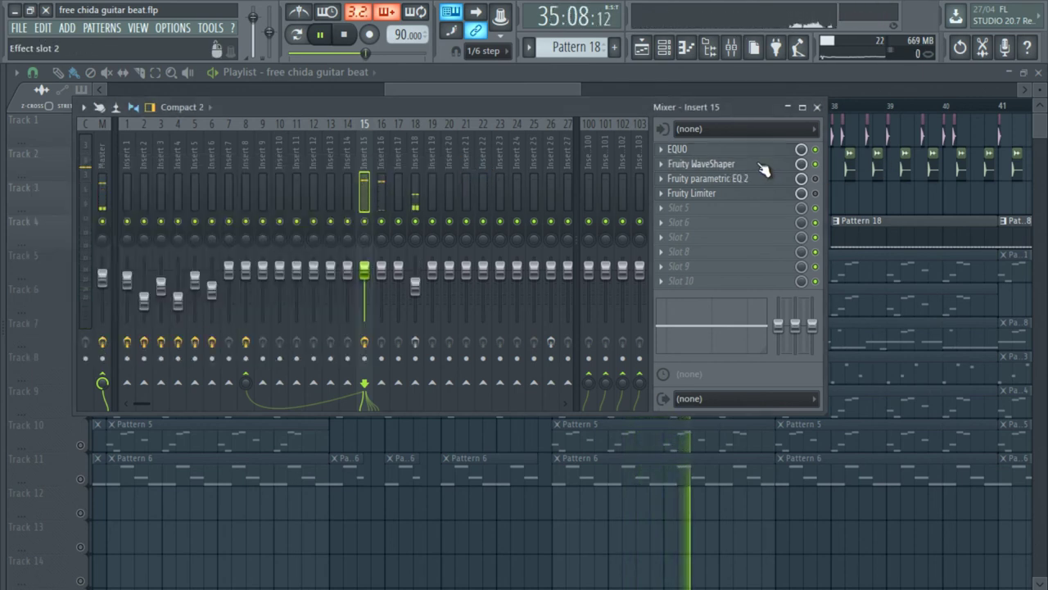
Enable and inspect the Fruity WaveShaper, Fruity parametric EQ 2 and Fruity Limiter on Insert 15
left_click(749, 165)
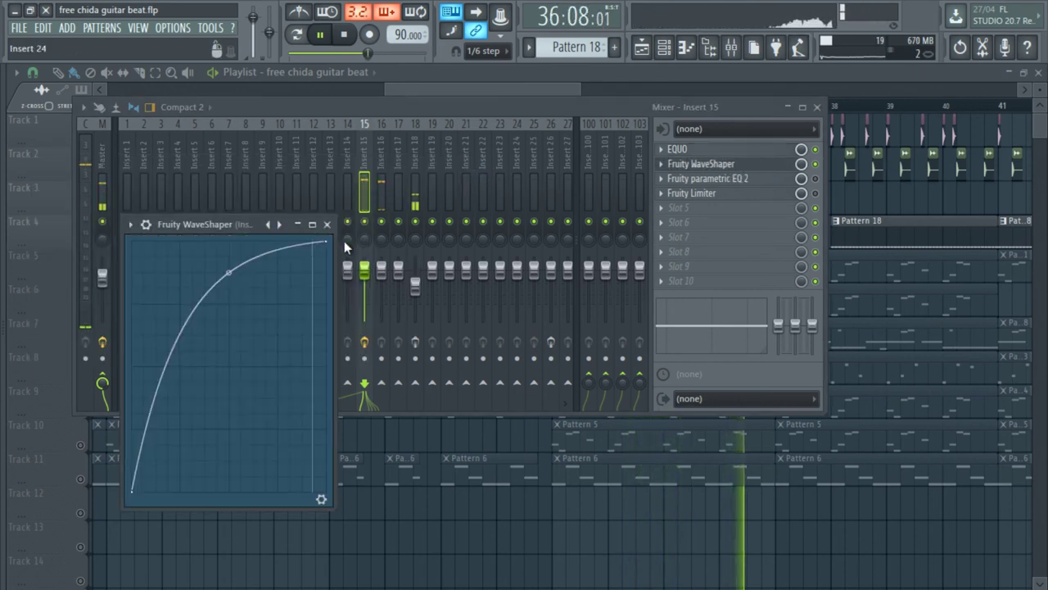
left_click(327, 225)
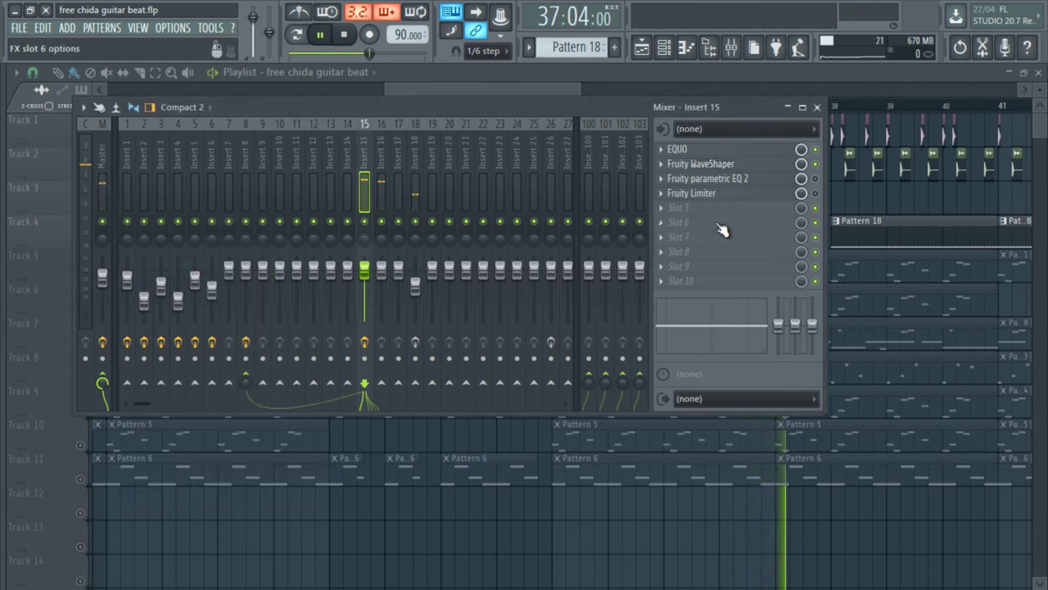
left_click(749, 179)
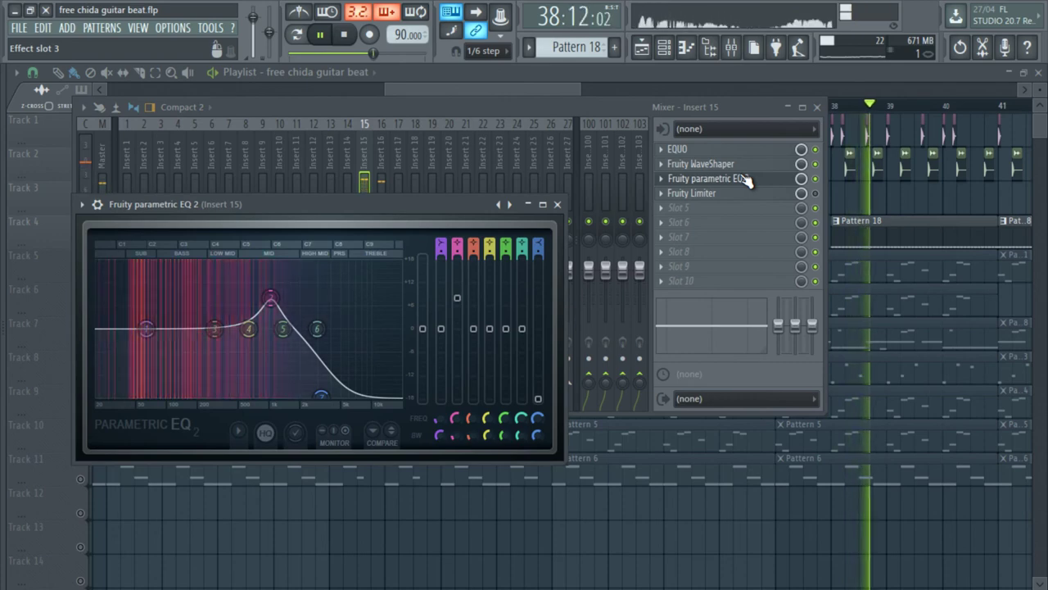
left_click(747, 178)
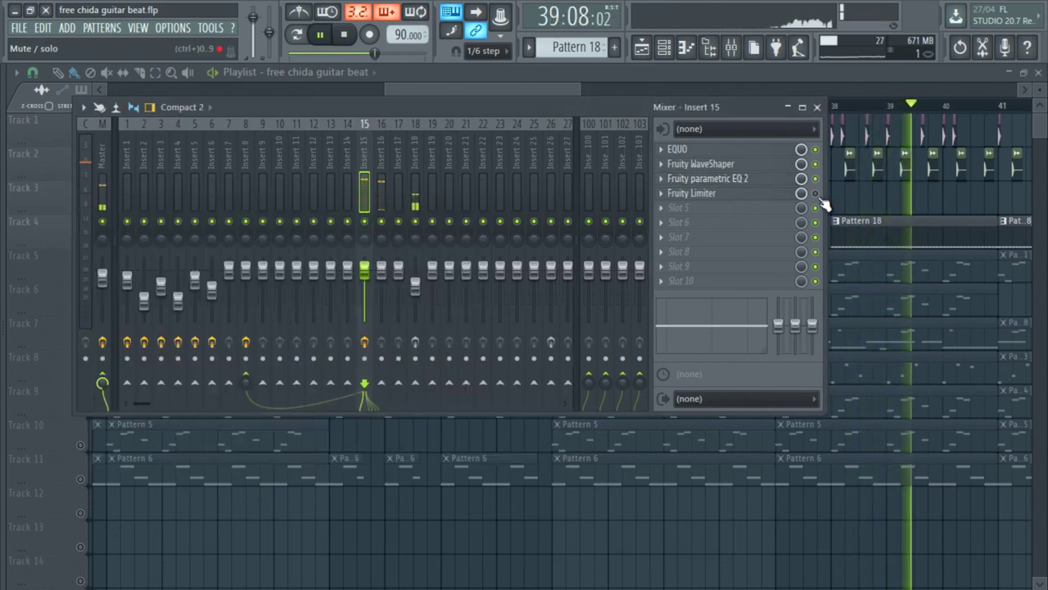
left_click(754, 194)
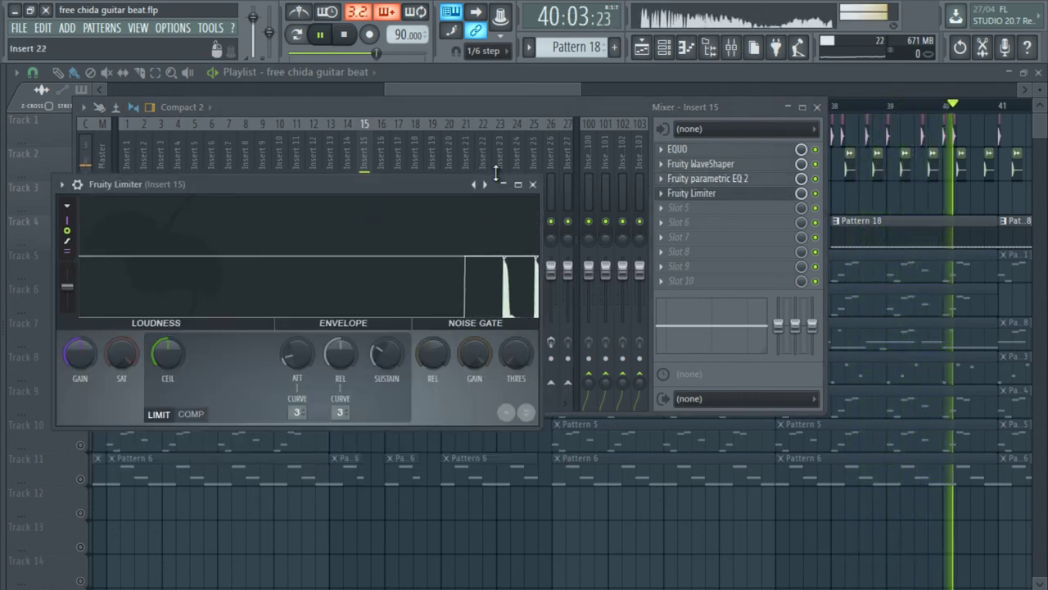
left_click(532, 183)
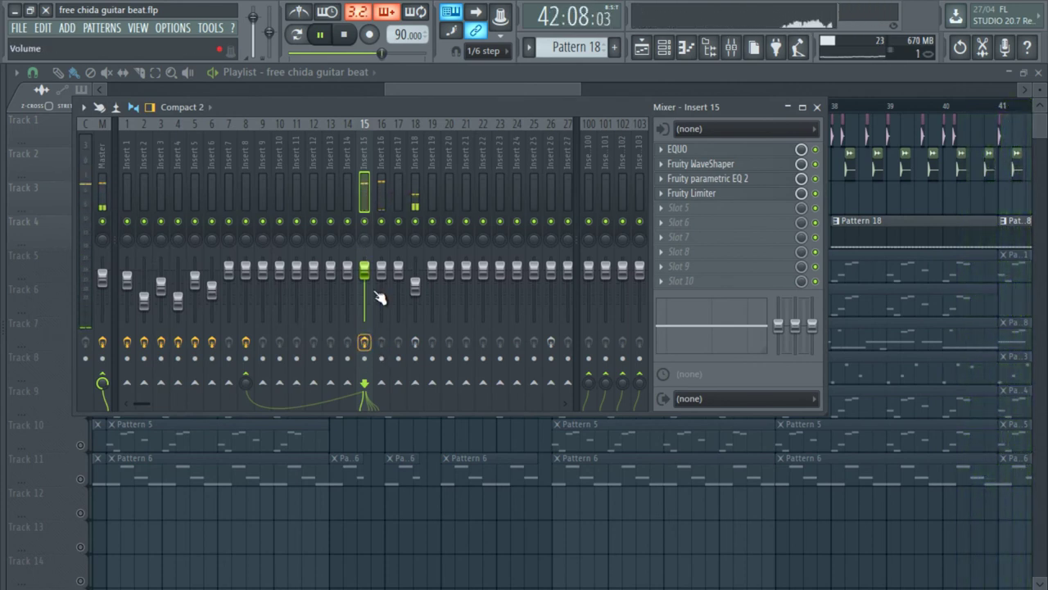
Select mixer Insert 16 and add Fruity Parametric EQ 2 to its first effect slot
left_click(382, 177)
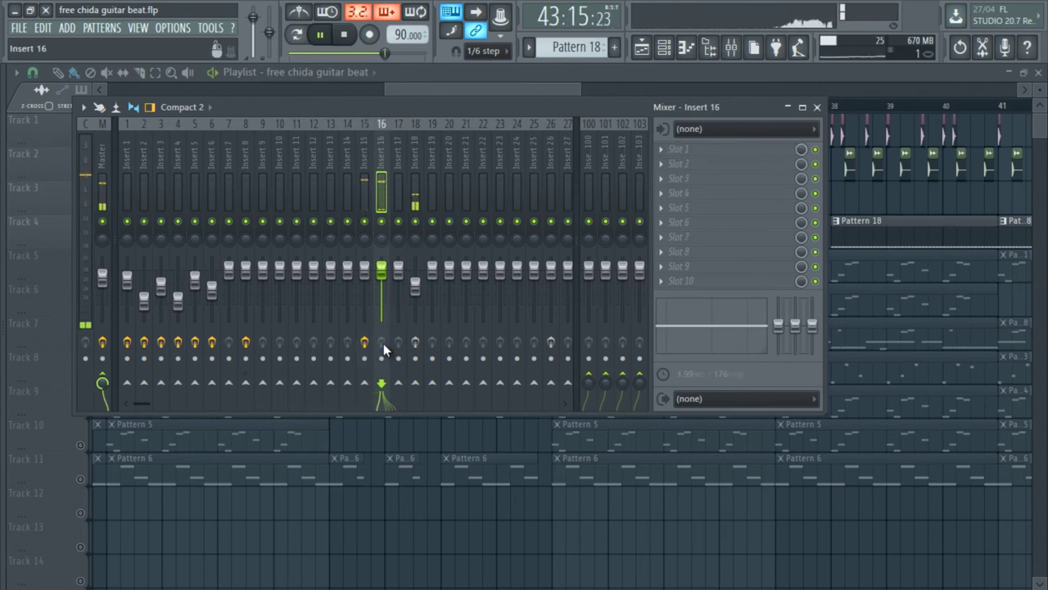
scroll(385, 196, "right", 3)
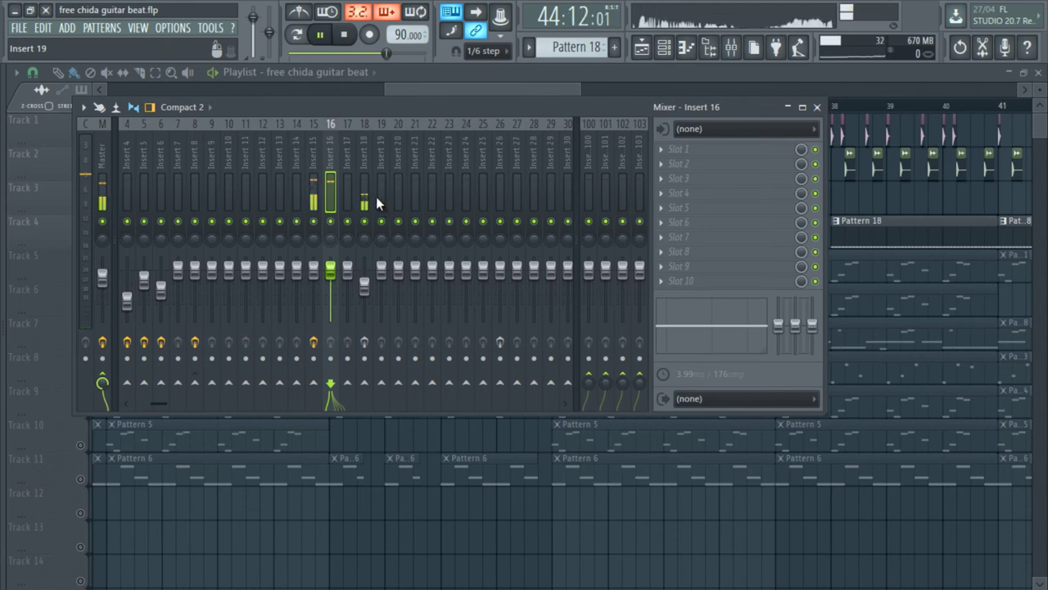
left_click(690, 152)
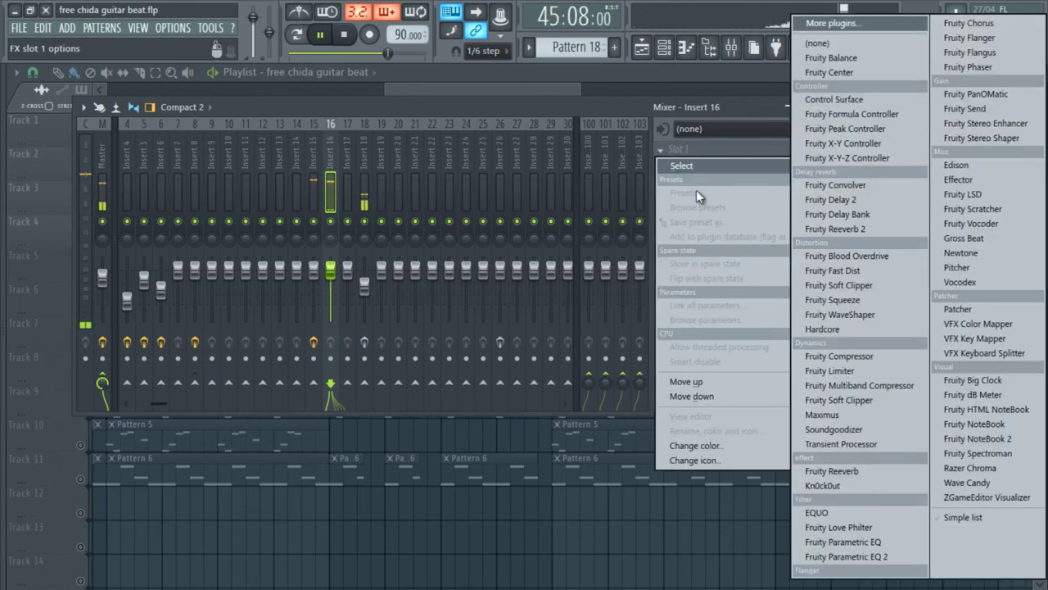
left_click(851, 556)
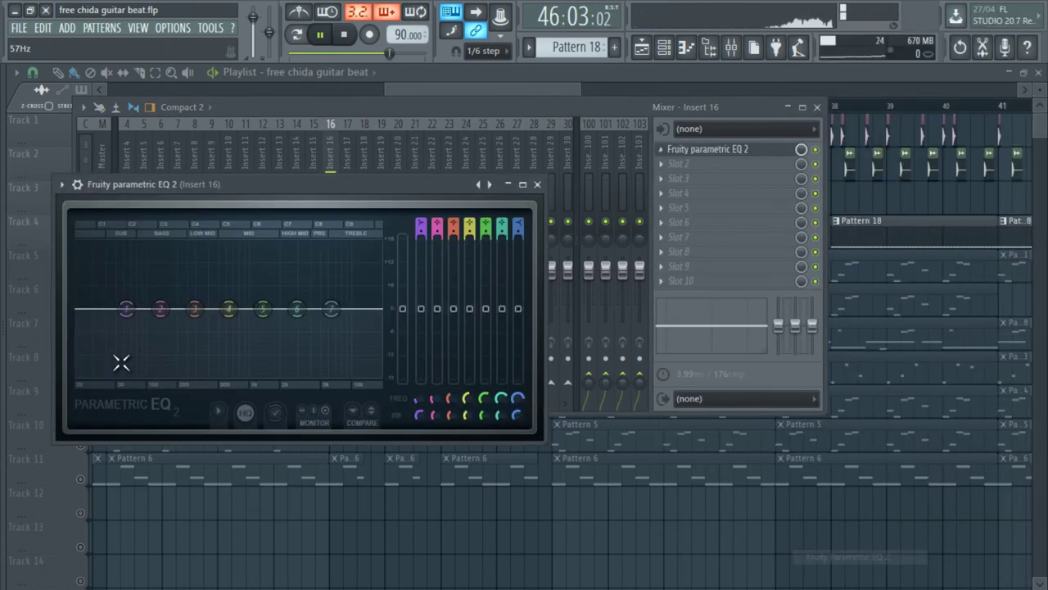
Cut the low end on Insert 16 by pulling the parametric EQ's band 1 low shelf down to -18 dB near 237 Hz
left_click_drag(126, 308, 161, 374)
left_click_drag(221, 141, 281, 195)
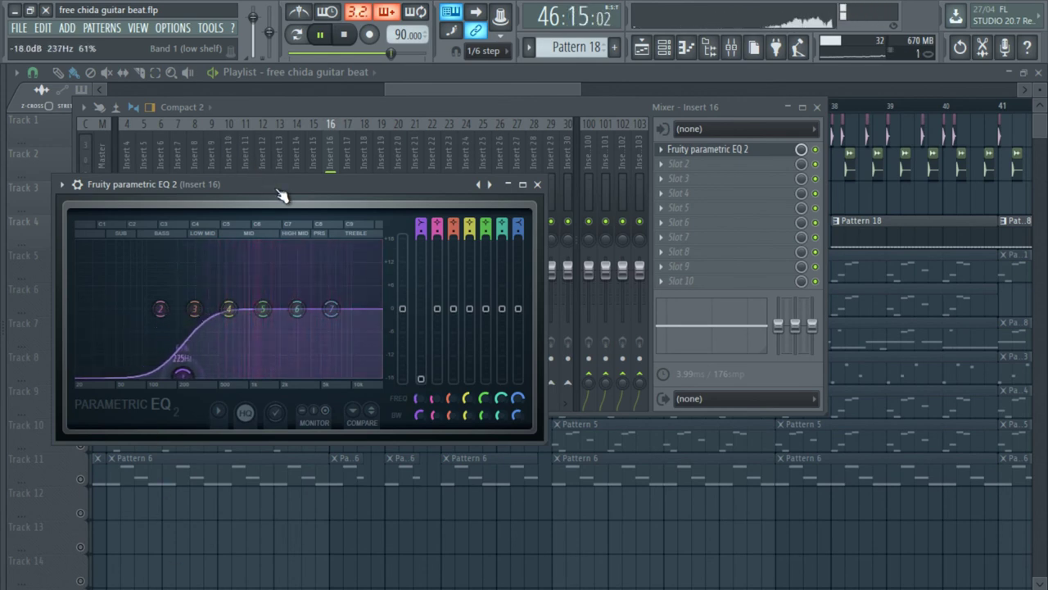
left_click(537, 184)
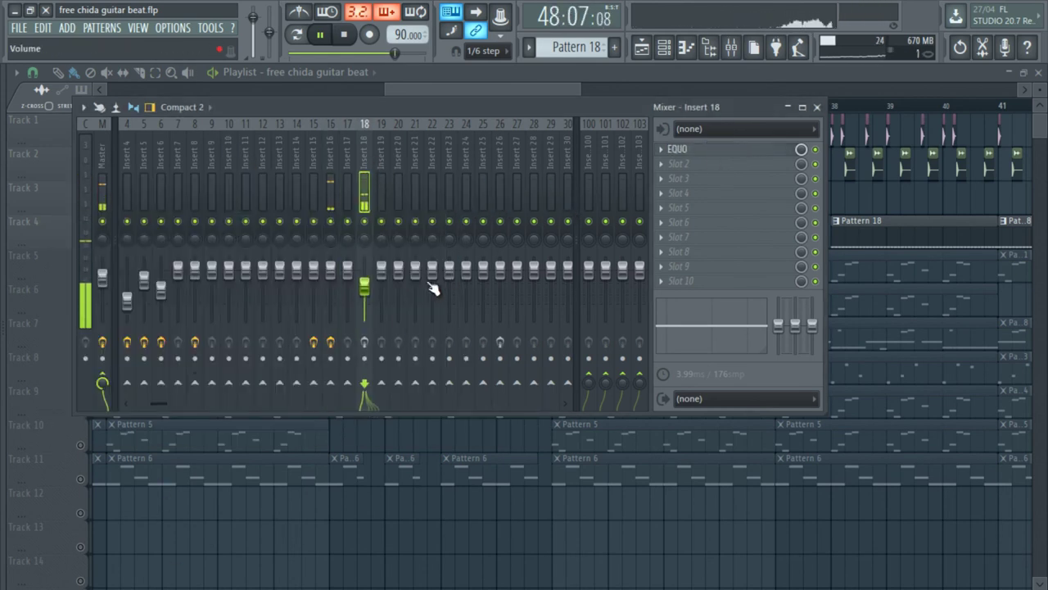
Inspect the EQUO equalizer curve on mixer Insert 18, enable that insert's effects and return to the playlist
left_click(776, 150)
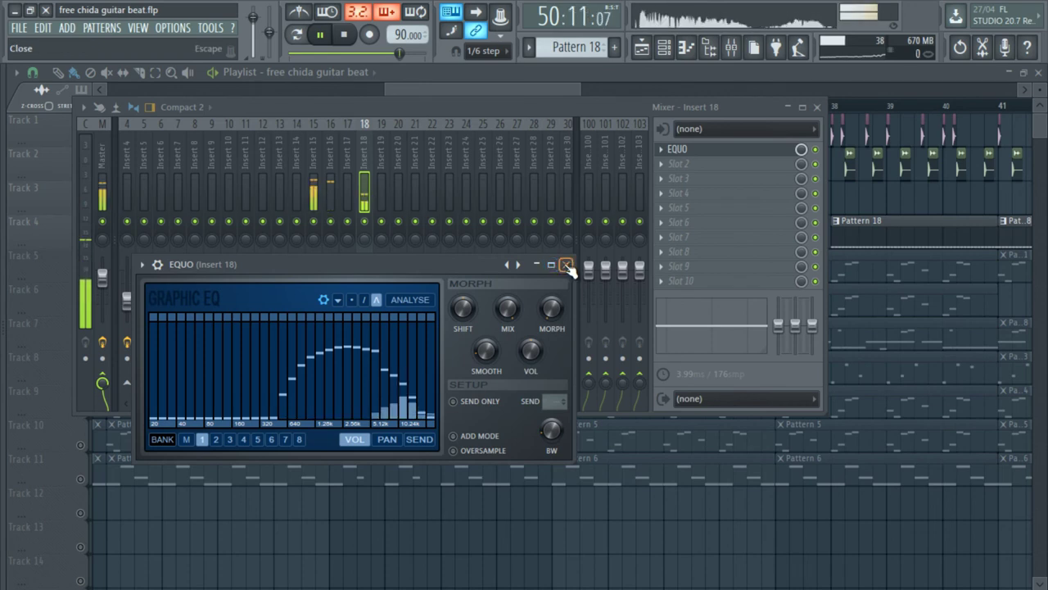
left_click(565, 264)
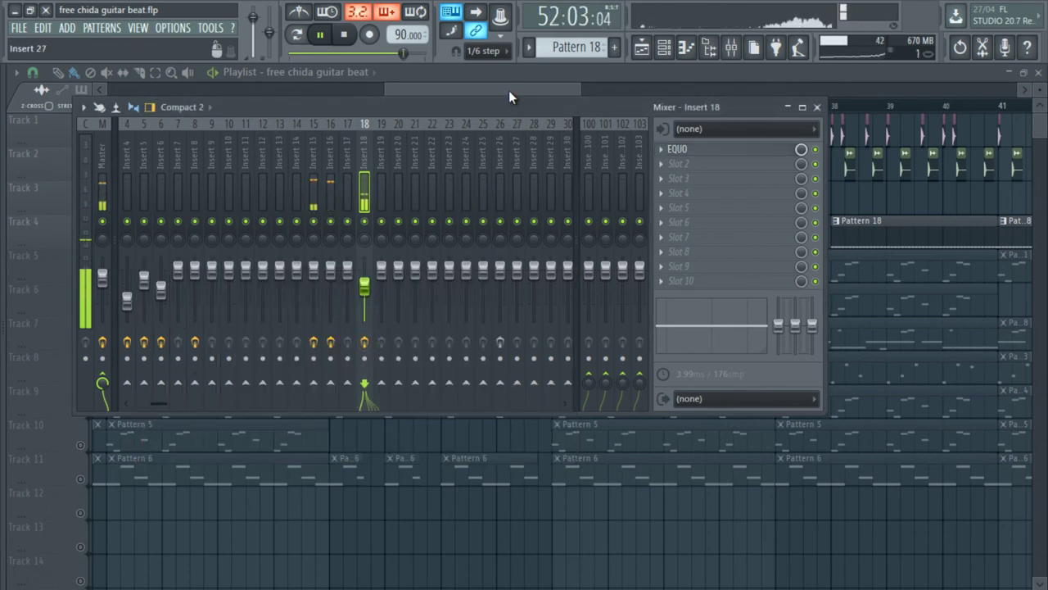
left_click(460, 87)
Look over the whole playlist arrangement, from the drum tracks to the audio clip on Track 18
scroll(385, 109, "down", 3)
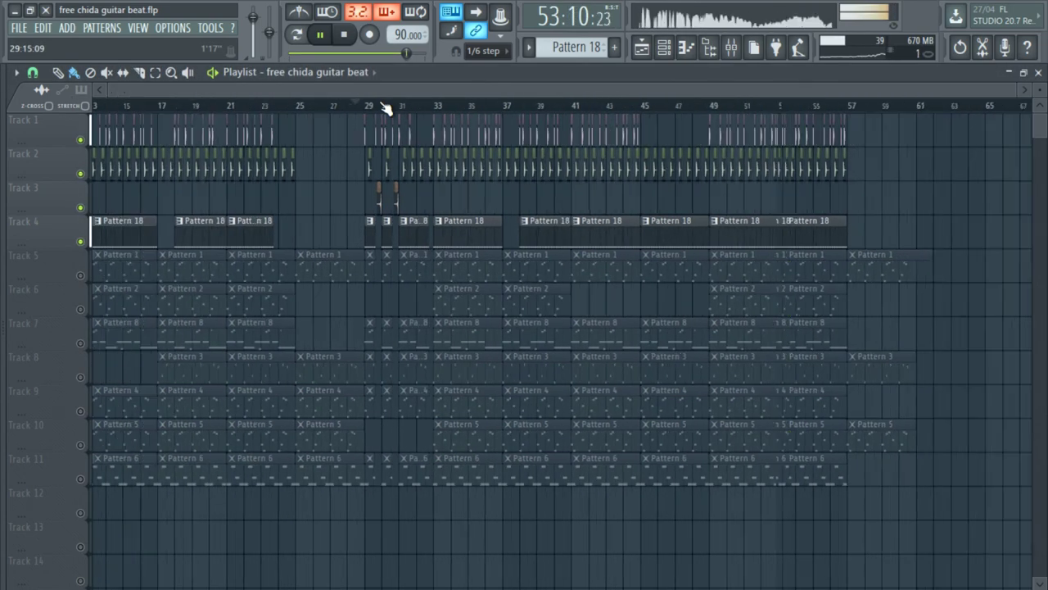
scroll(385, 109, "down", 2)
scroll(799, 117, "up", 5)
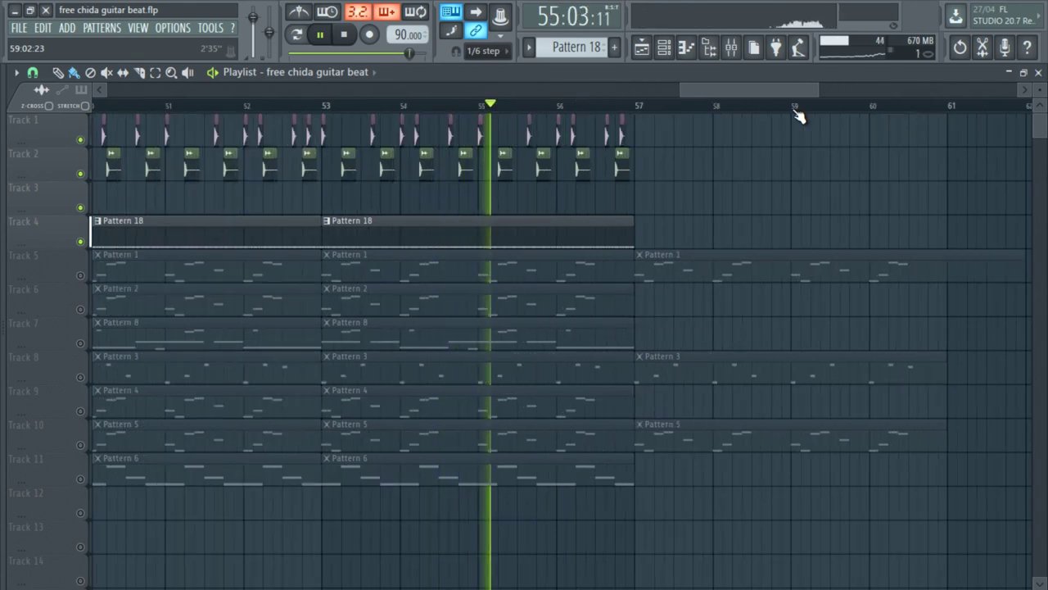
scroll(799, 115, "down", 5)
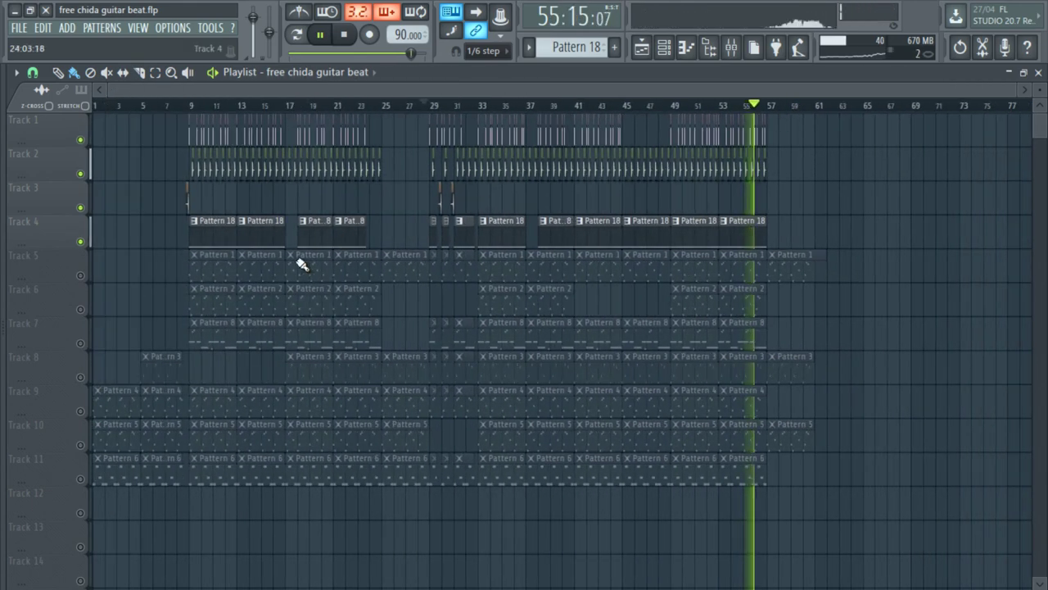
scroll(301, 263, "down", 5)
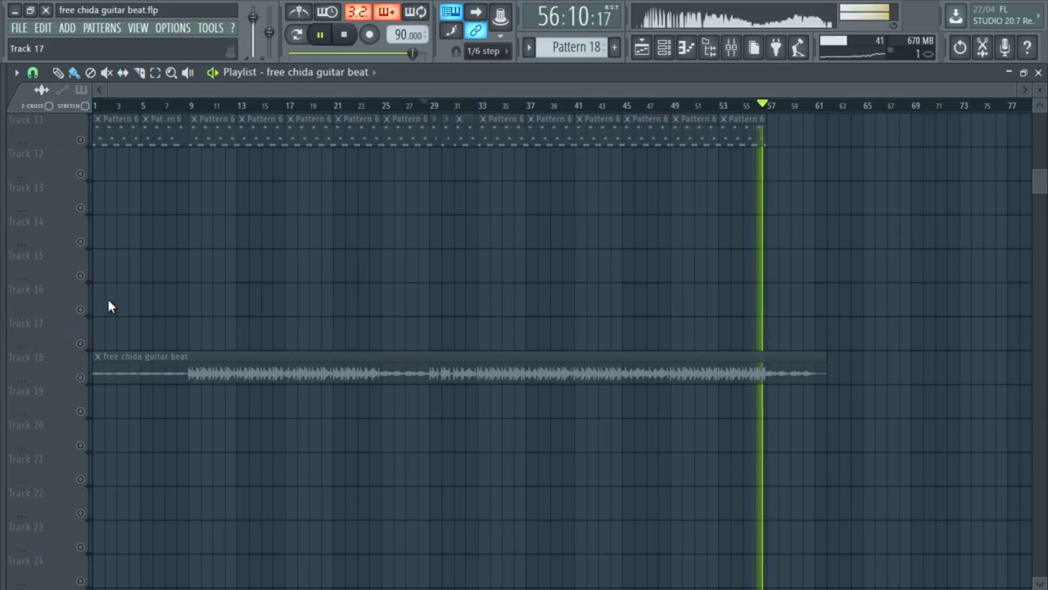
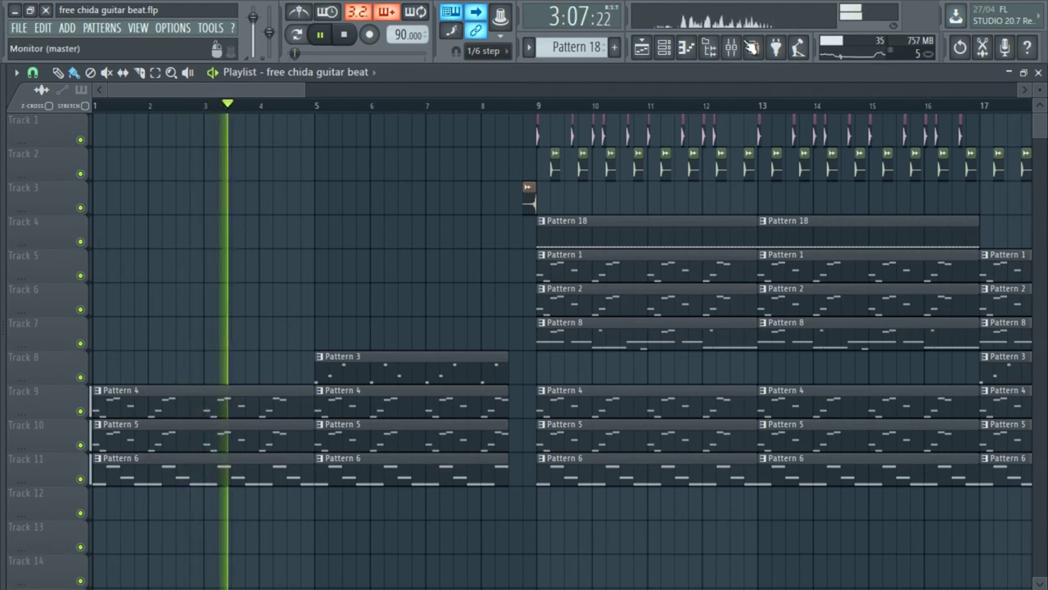
Open the mixer, enable the effects on Insert 26 and bring Inserts 1 to 3 into view
left_click(730, 47)
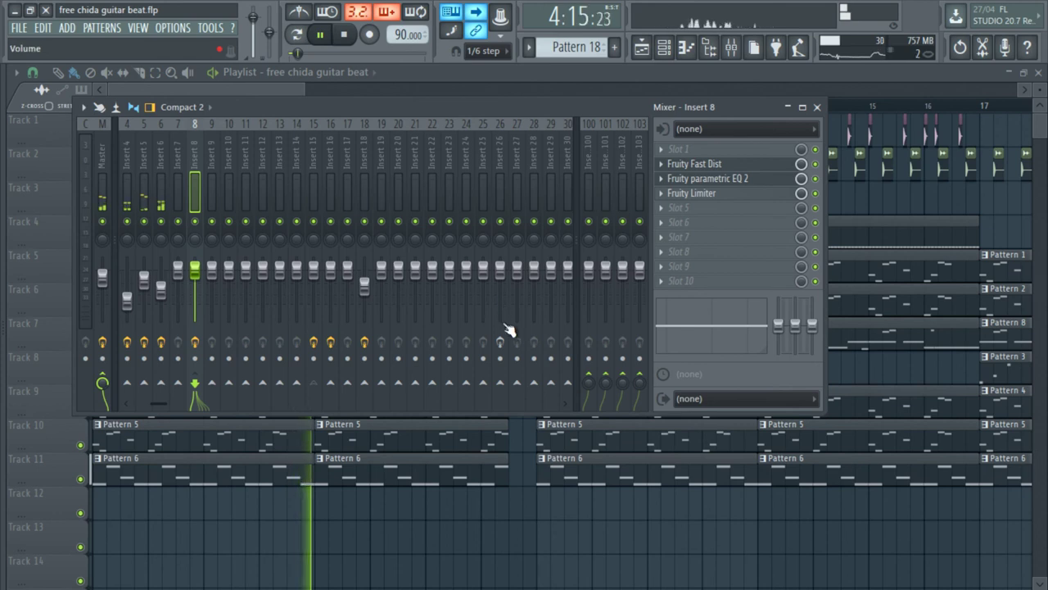
left_click(501, 196)
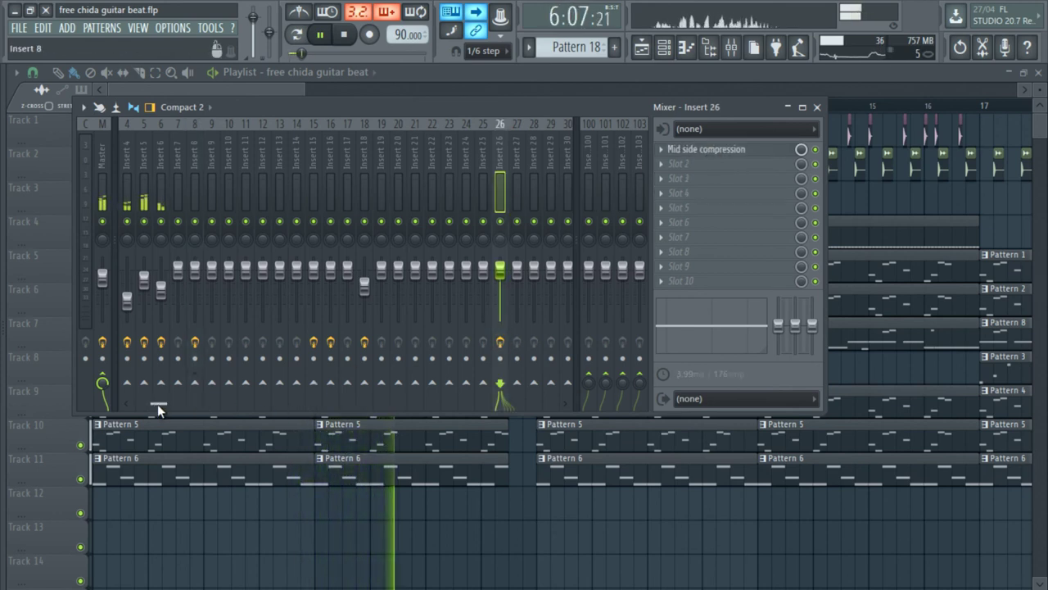
left_click_drag(157, 404, 115, 405)
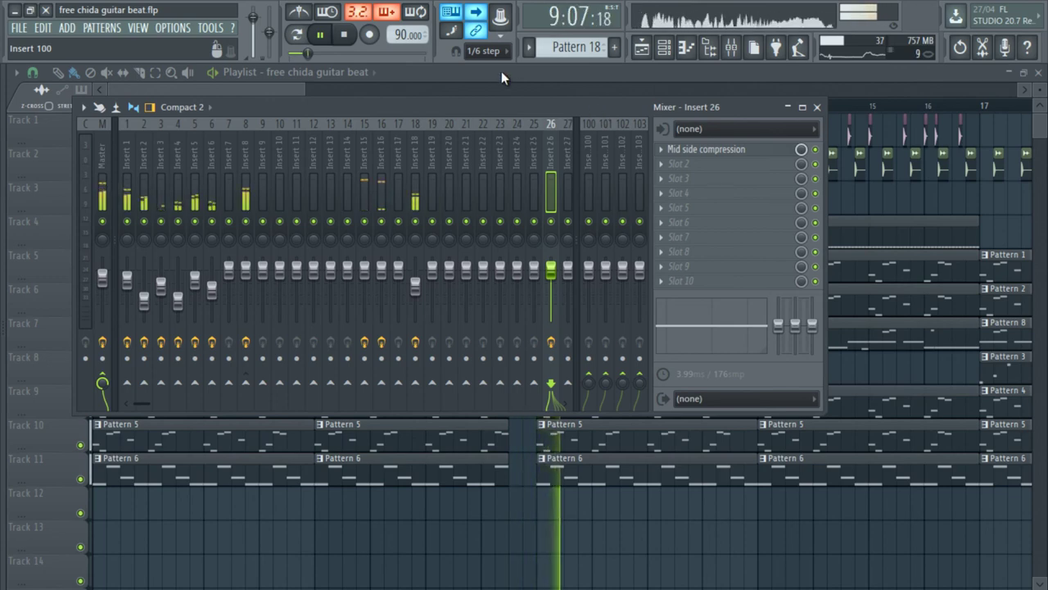
Place the mixer window over the lower playlist tracks and narrow it slightly, keeping Insert 26 in view
left_click_drag(500, 108, 584, 290)
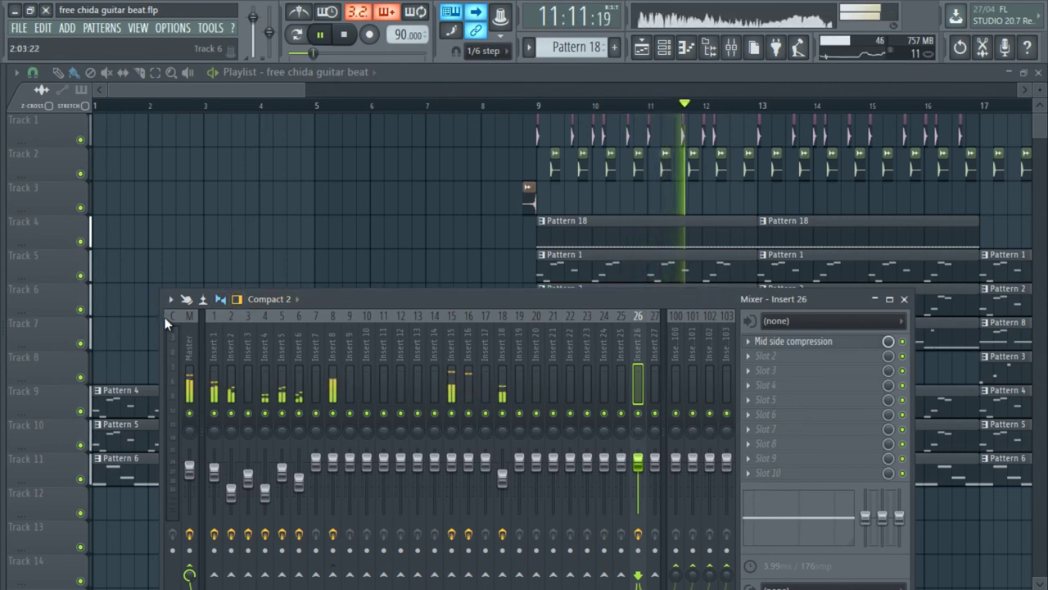
left_click_drag(477, 306, 476, 254)
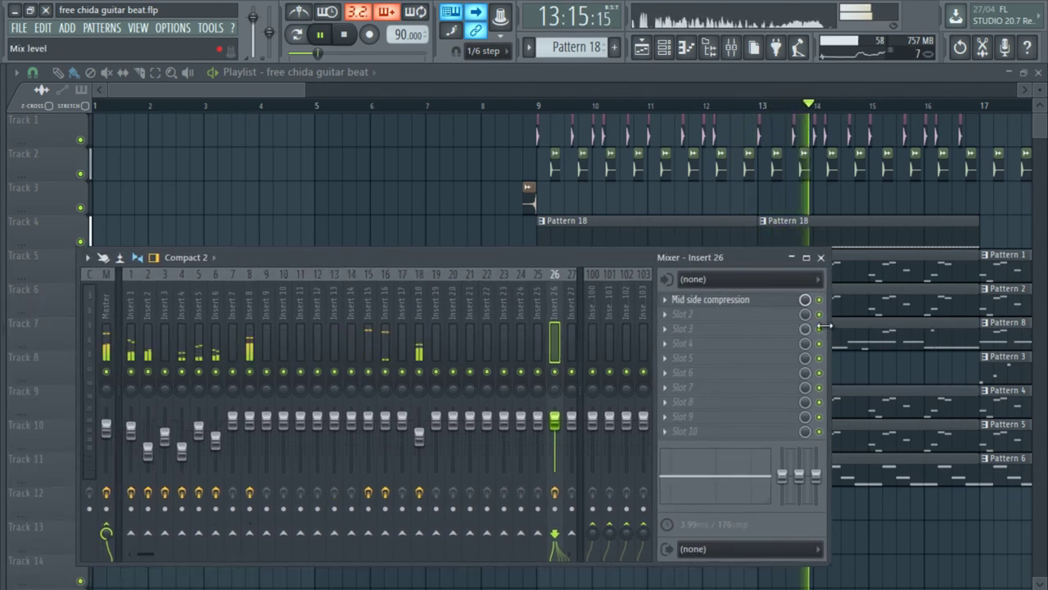
left_click_drag(831, 321, 704, 330)
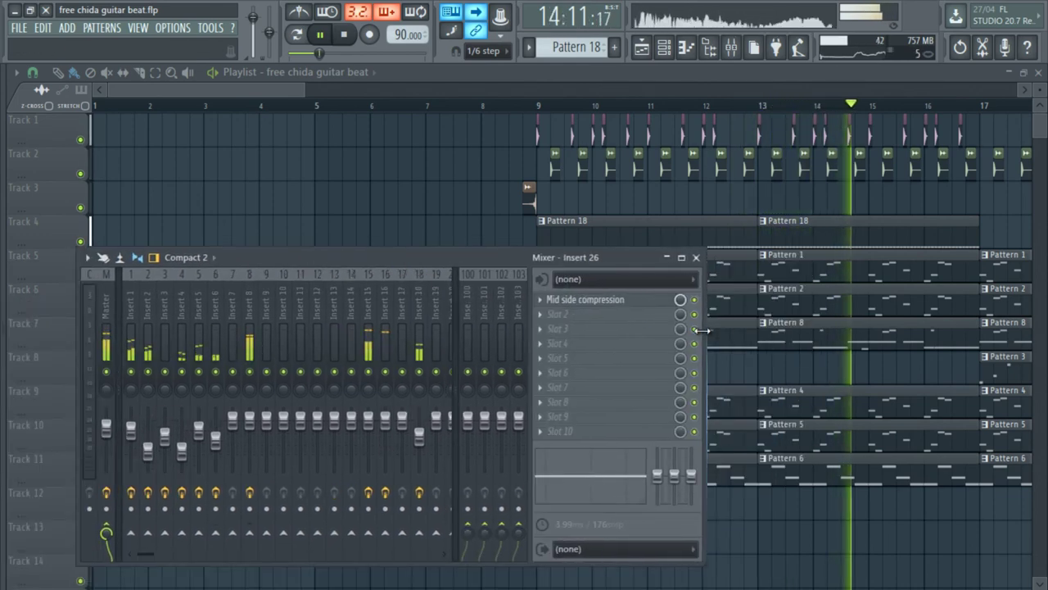
left_click_drag(768, 335, 816, 336)
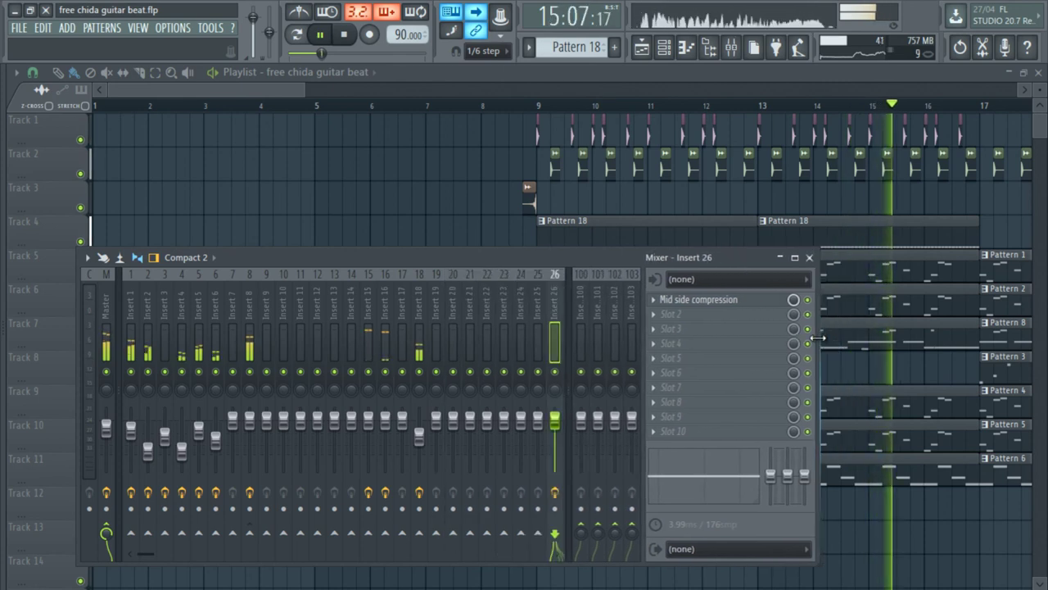
Inspect the Mid side compression patch on Insert 26, disable that insert's effects and narrow the mixer to Inserts 1 to 18
left_click(769, 302)
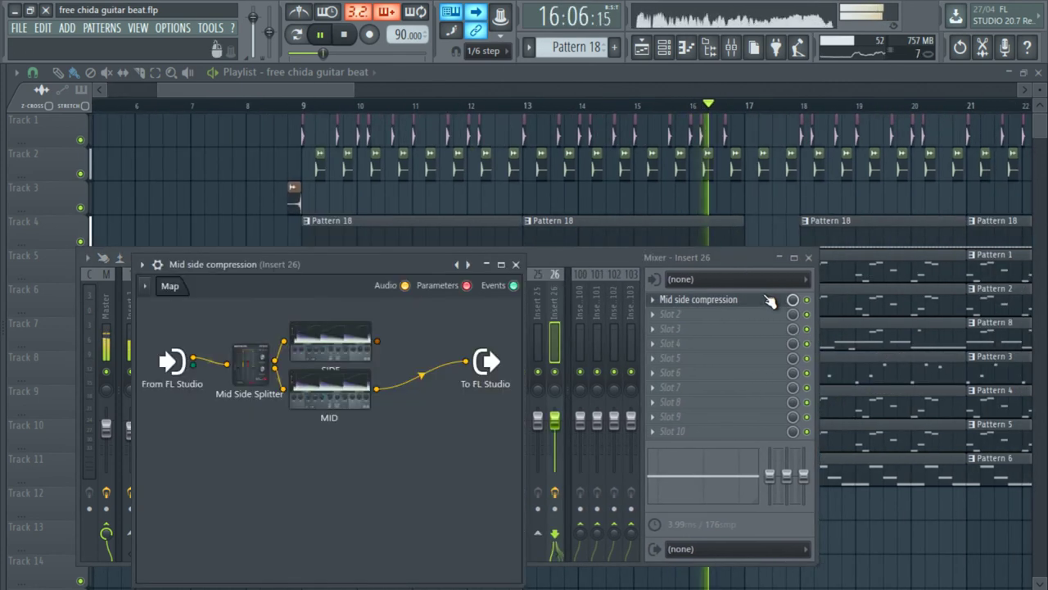
left_click(514, 264)
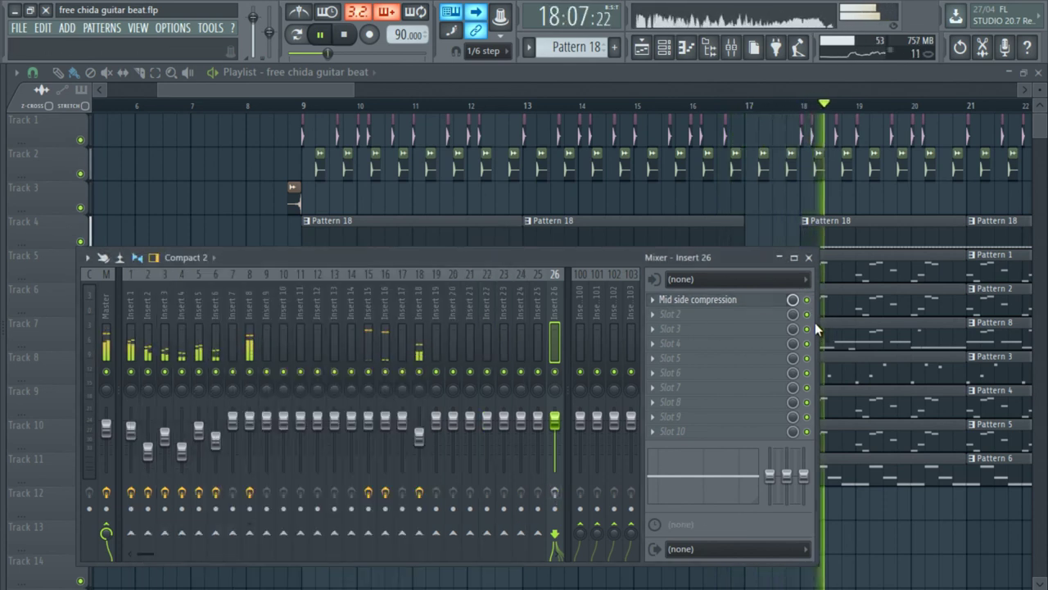
left_click_drag(815, 321, 690, 326)
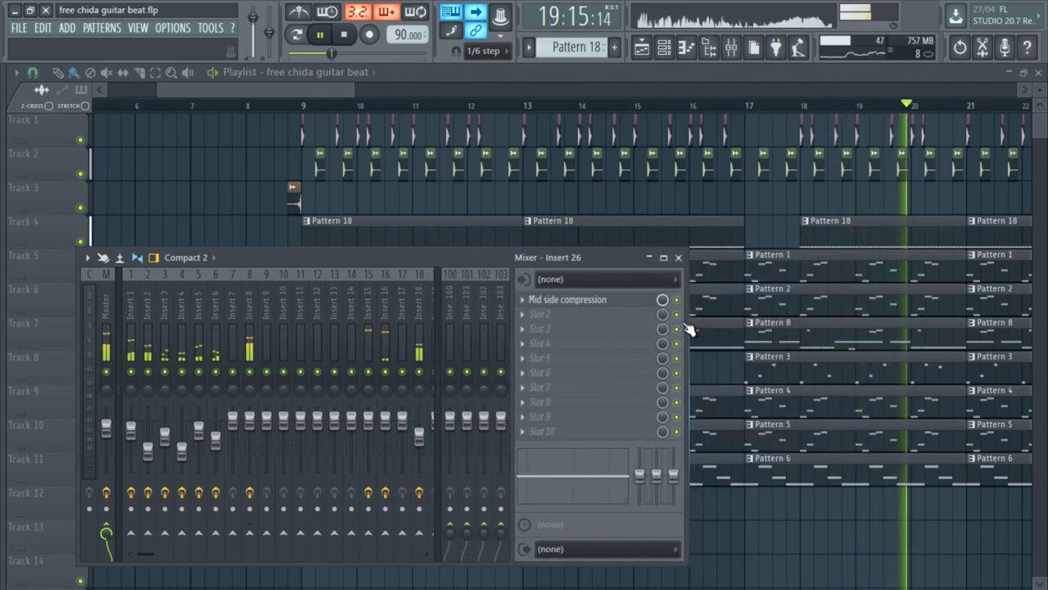
Select the Master track and inspect its Fruity Limiter during playback
left_click(105, 280)
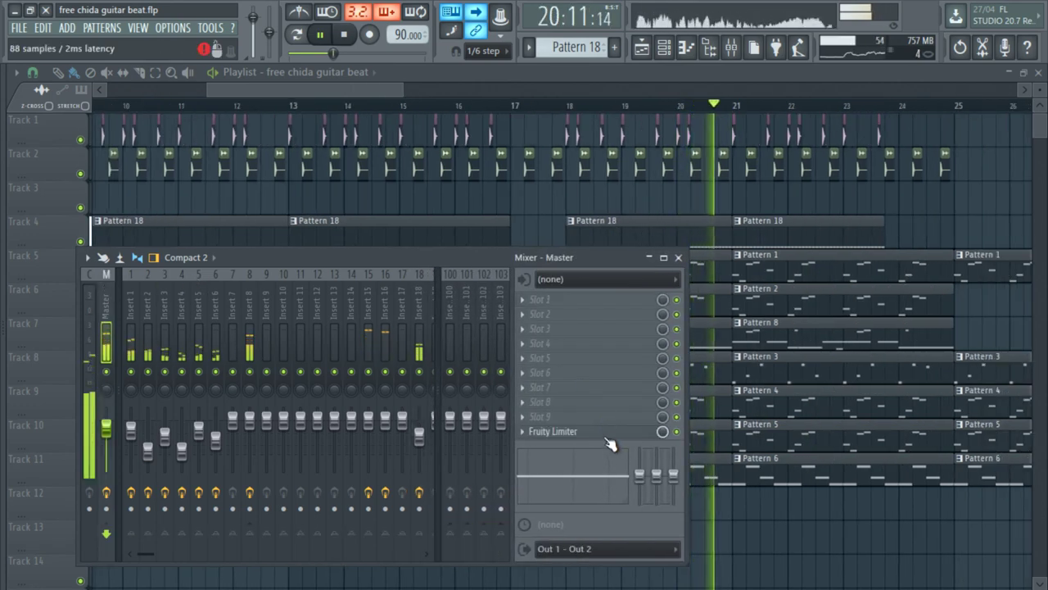
left_click(603, 429)
left_click_drag(525, 192, 394, 278)
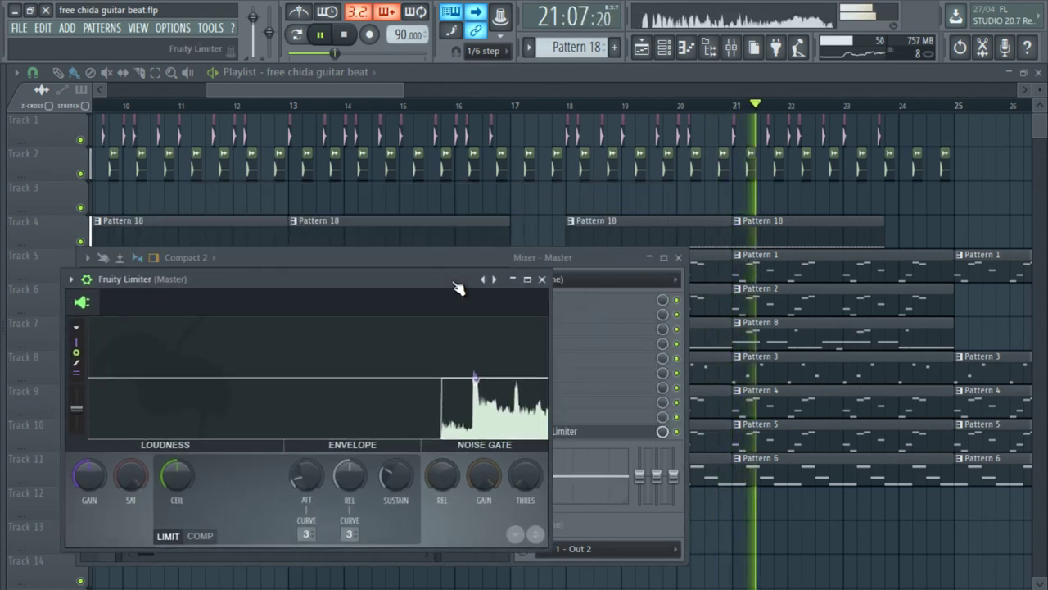
left_click(542, 279)
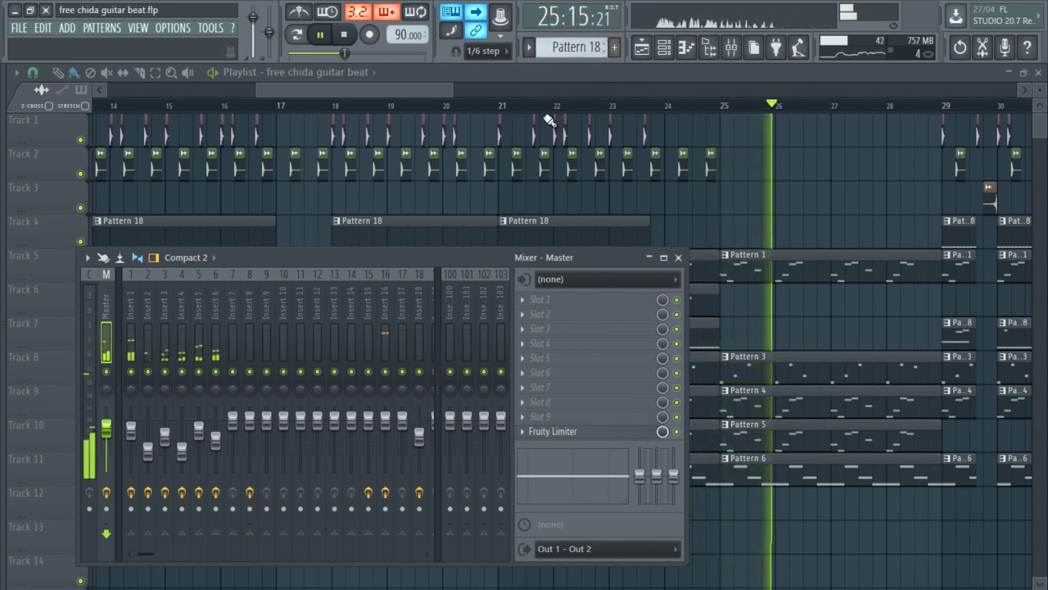
Move the mixer aside, hide it and reduce the height of the playlist tracks
left_click_drag(443, 259, 374, 263)
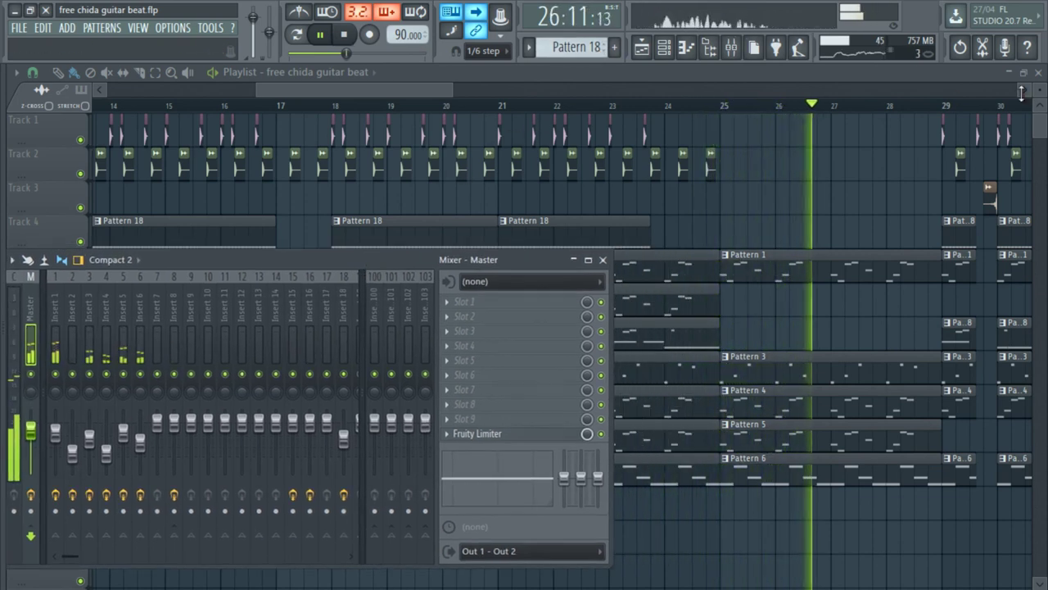
key("F9")
scroll(39, 92, "down", 2)
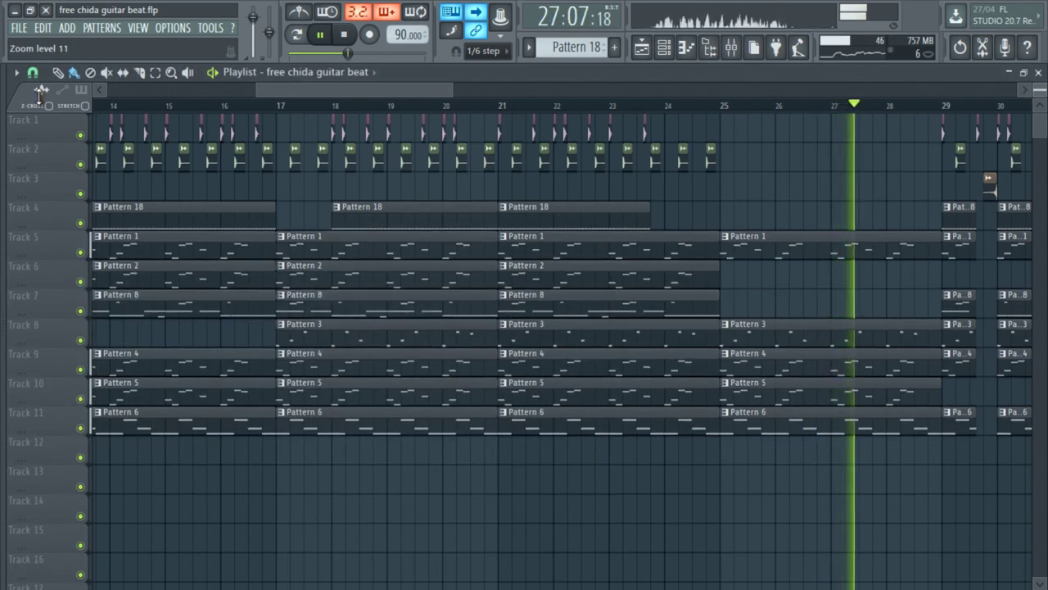
Reopen the mixer and follow playback through the last section and the outro from bar 57
left_click(737, 49)
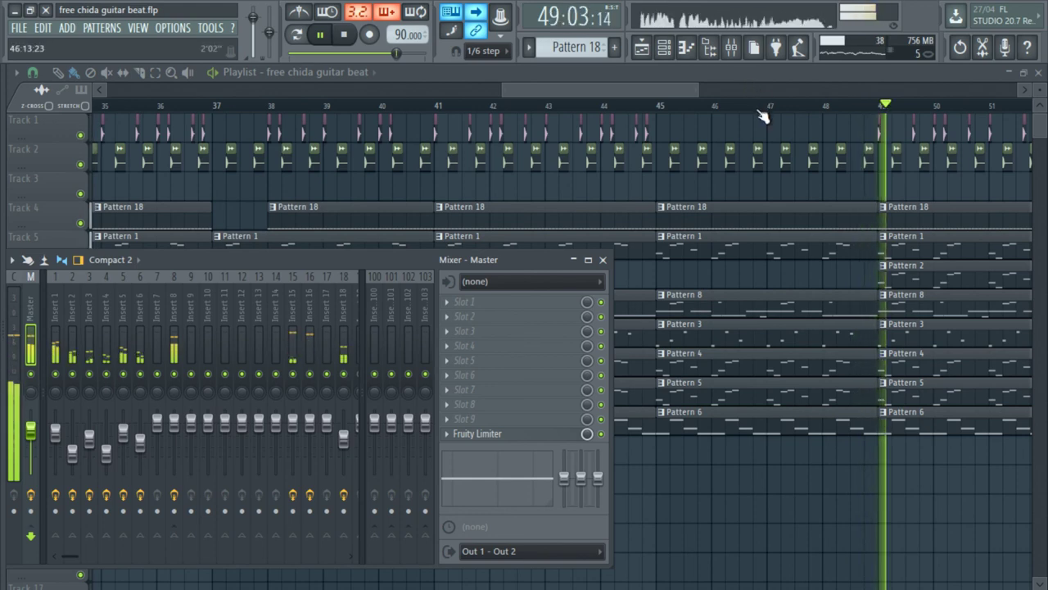
scroll(762, 111, "down", 5)
scroll(762, 114, "down", 2)
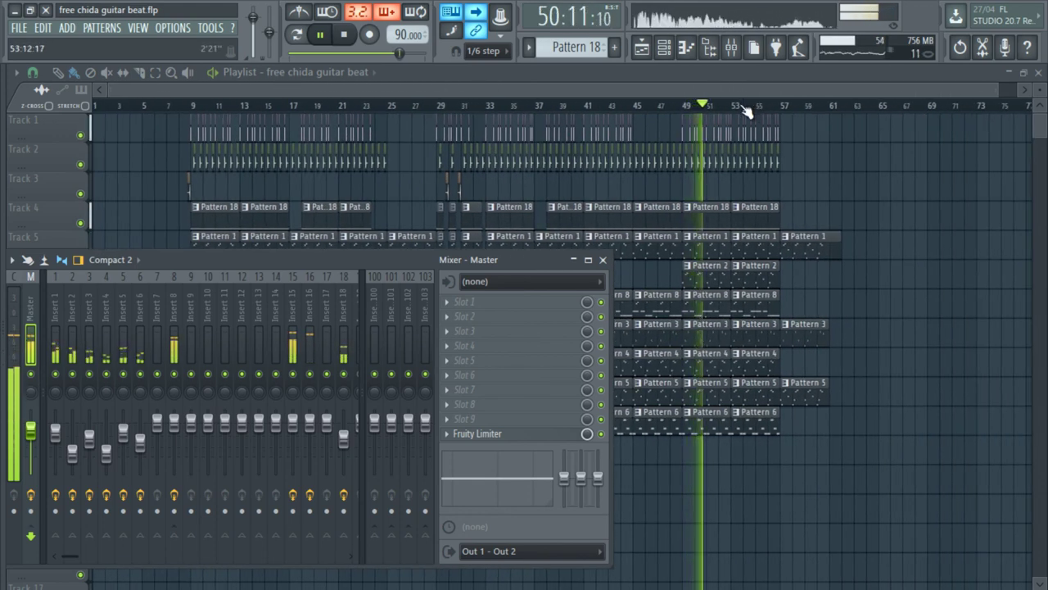
scroll(749, 108, "up", 5)
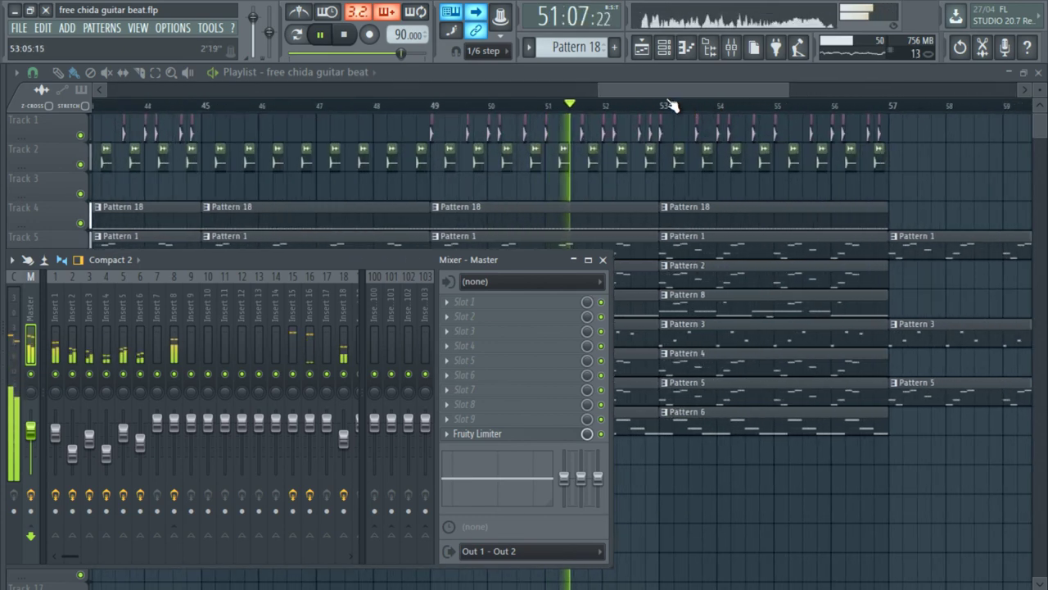
scroll(549, 110, "down", 3)
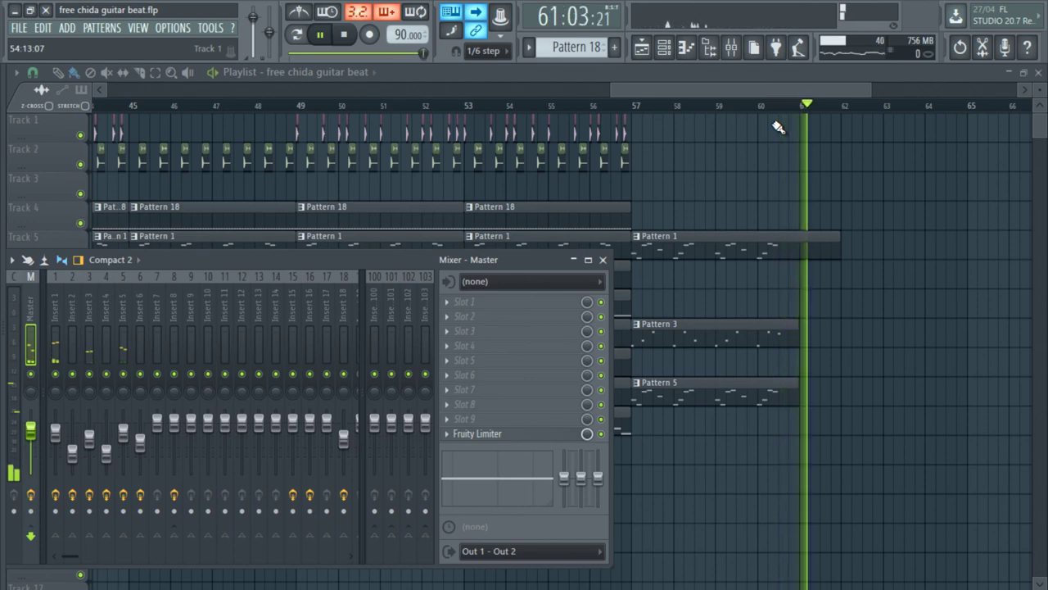
Stop song playback and close the mixer to uncover the playlist
left_click(344, 34)
left_click_drag(389, 262, 880, 179)
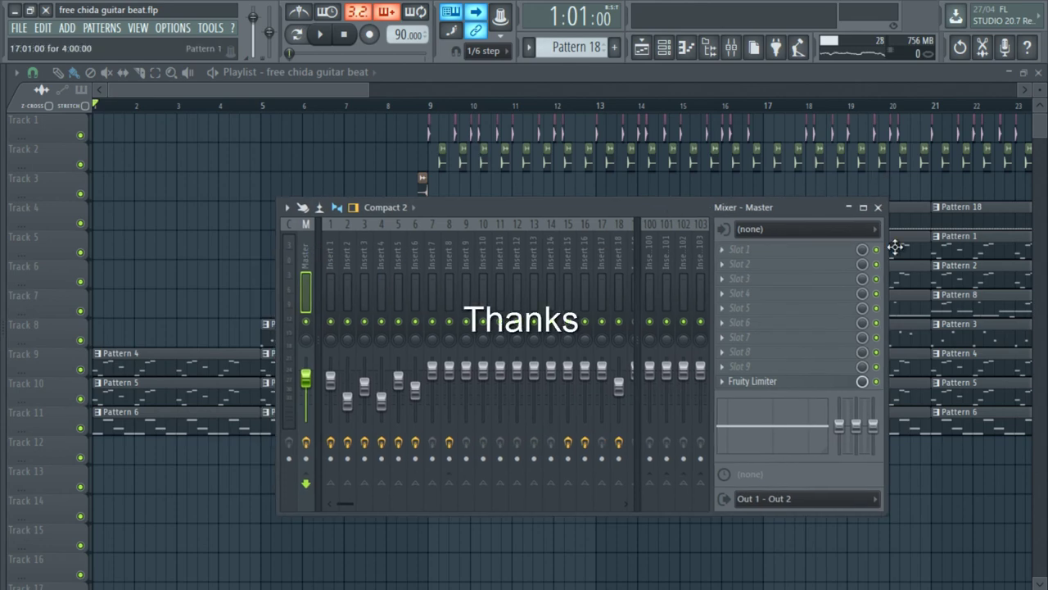
left_click(877, 208)
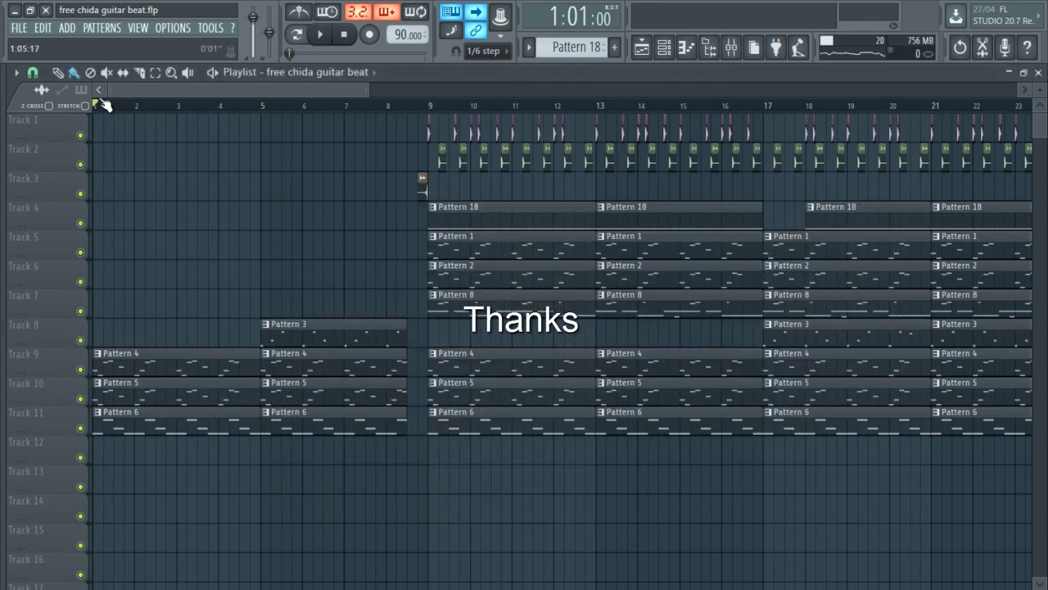
Review the full song arrangement in the playlist once more, ending at bar 1
scroll(111, 111, "down", 5)
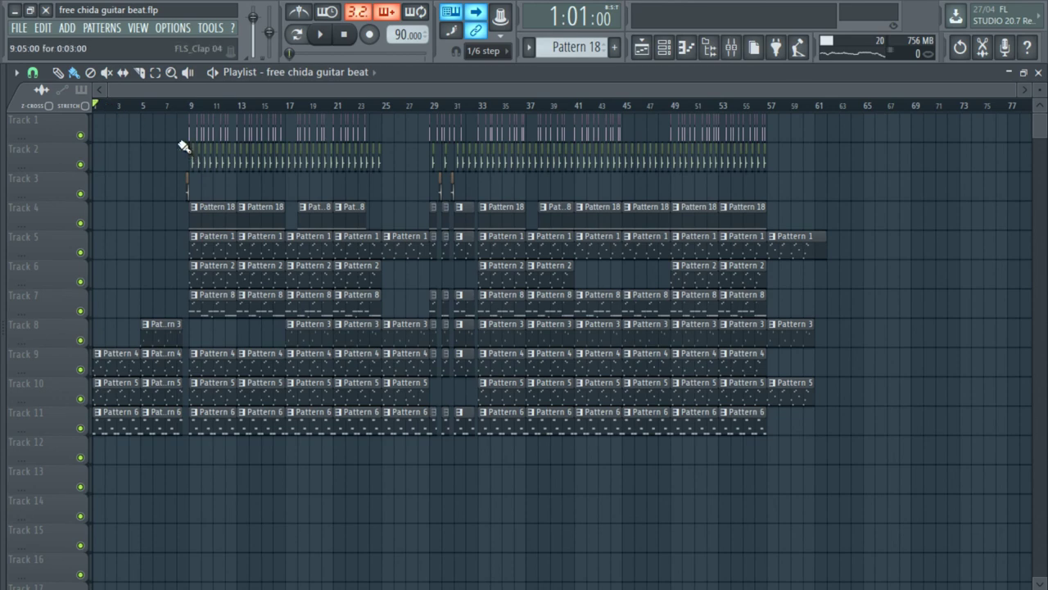
scroll(99, 109, "up", 5)
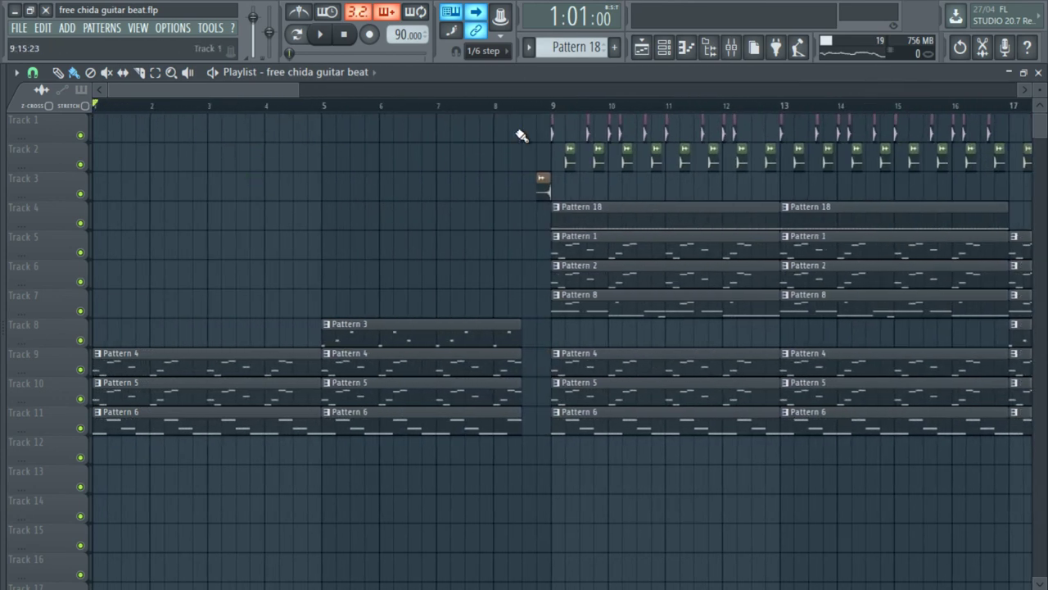
scroll(534, 112, "down", 4)
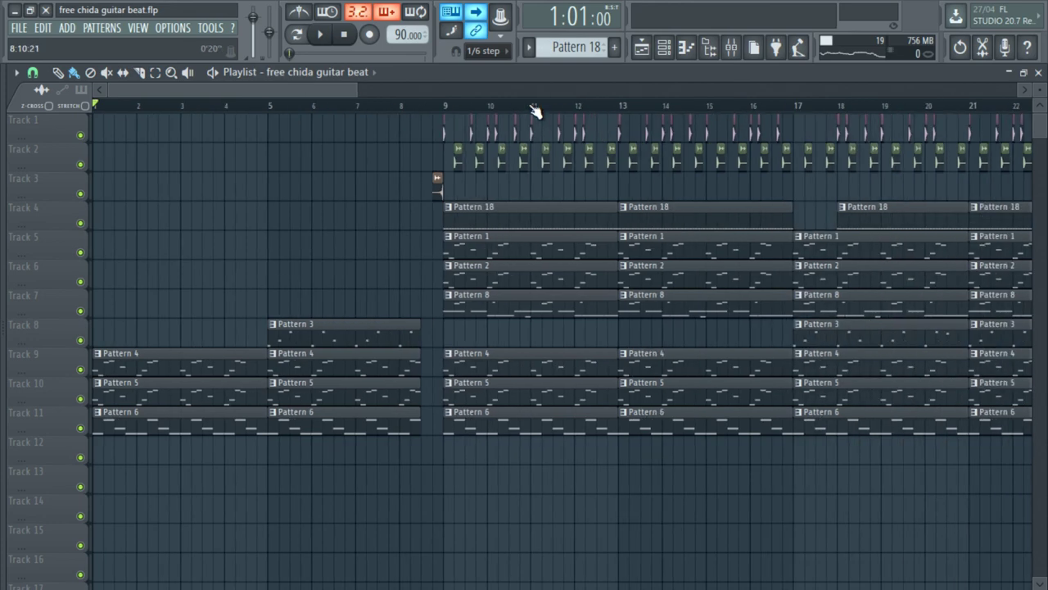
scroll(530, 107, "down", 4)
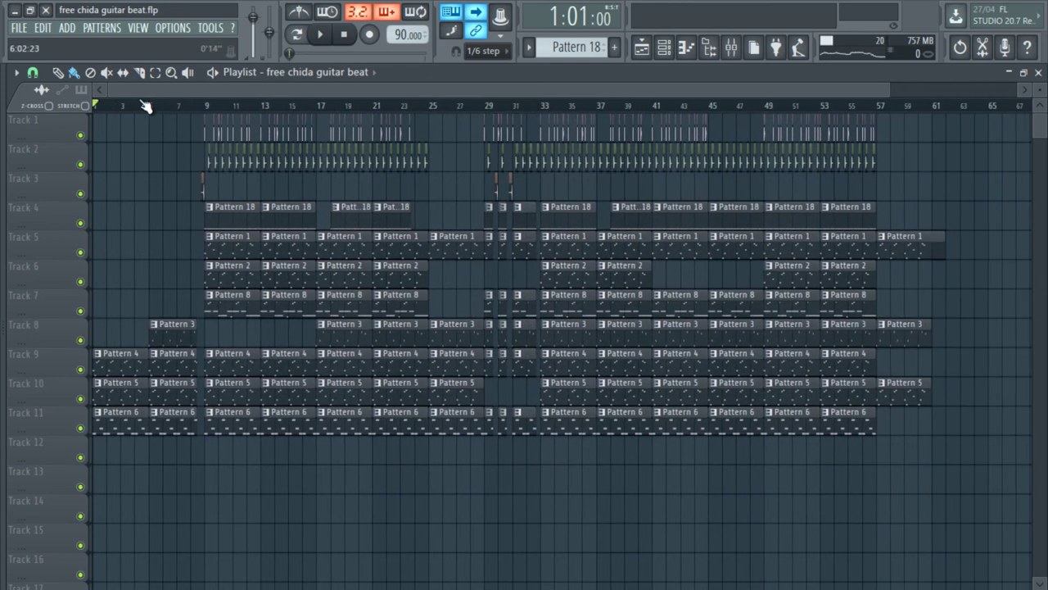
scroll(109, 110, "up", 6)
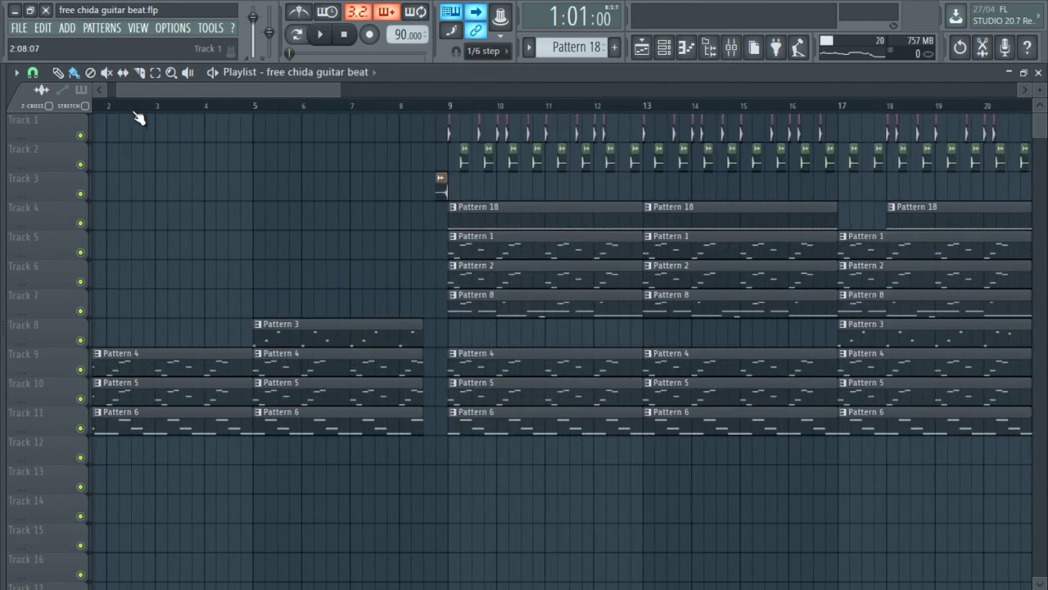
left_click_drag(152, 93, 98, 97)
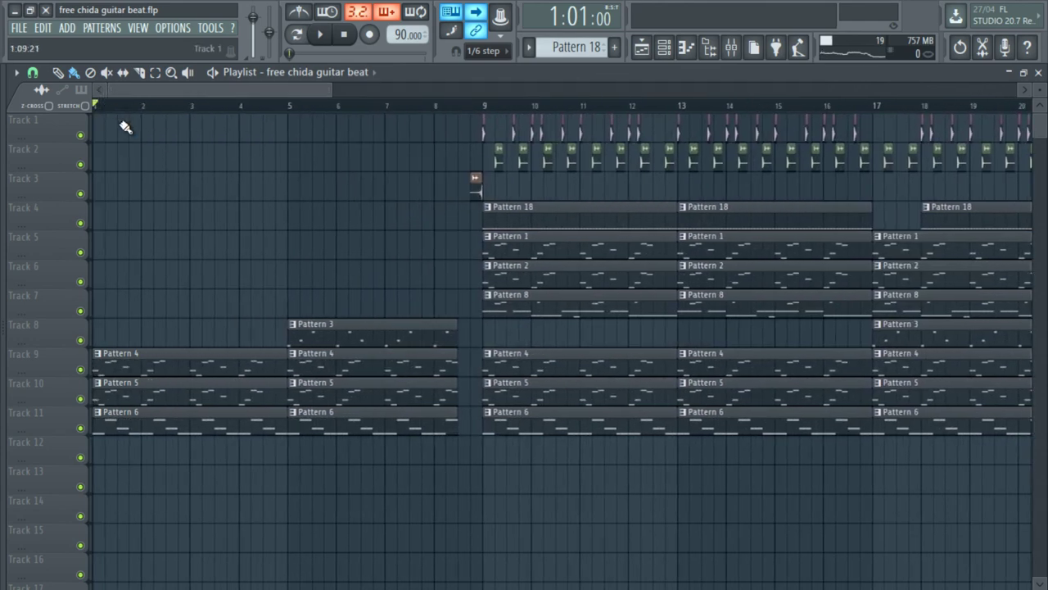